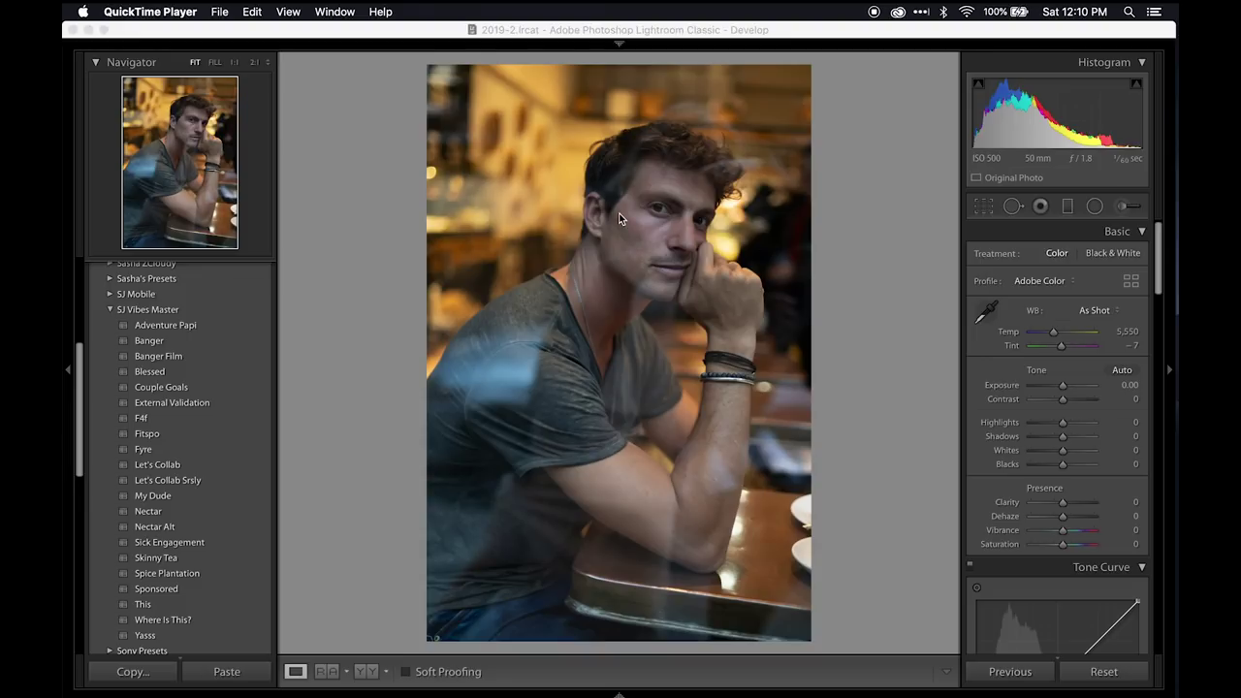
- Examine the portrait's face and skin up close before editing
{"action": "left_click", "coordinate": [625, 219]}
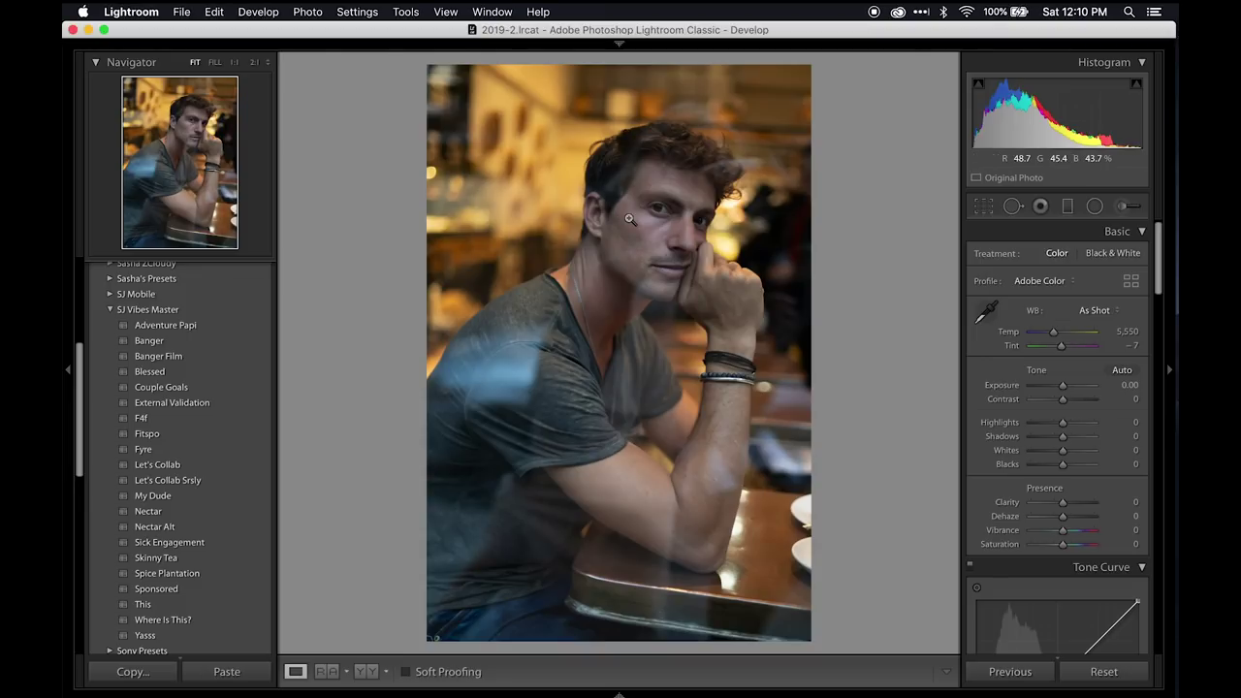
{"action": "left_click", "coordinate": [630, 219]}
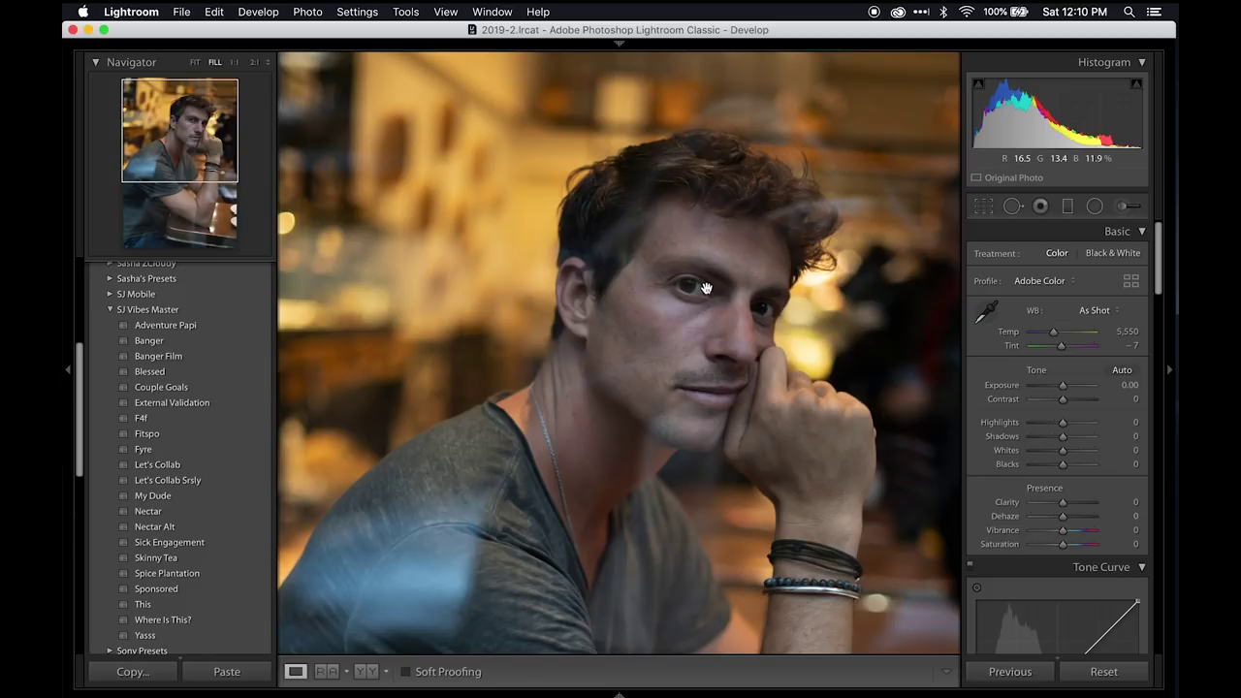
{"action": "left_click_drag", "start_coordinate": [721, 288], "coordinate": [705, 257]}
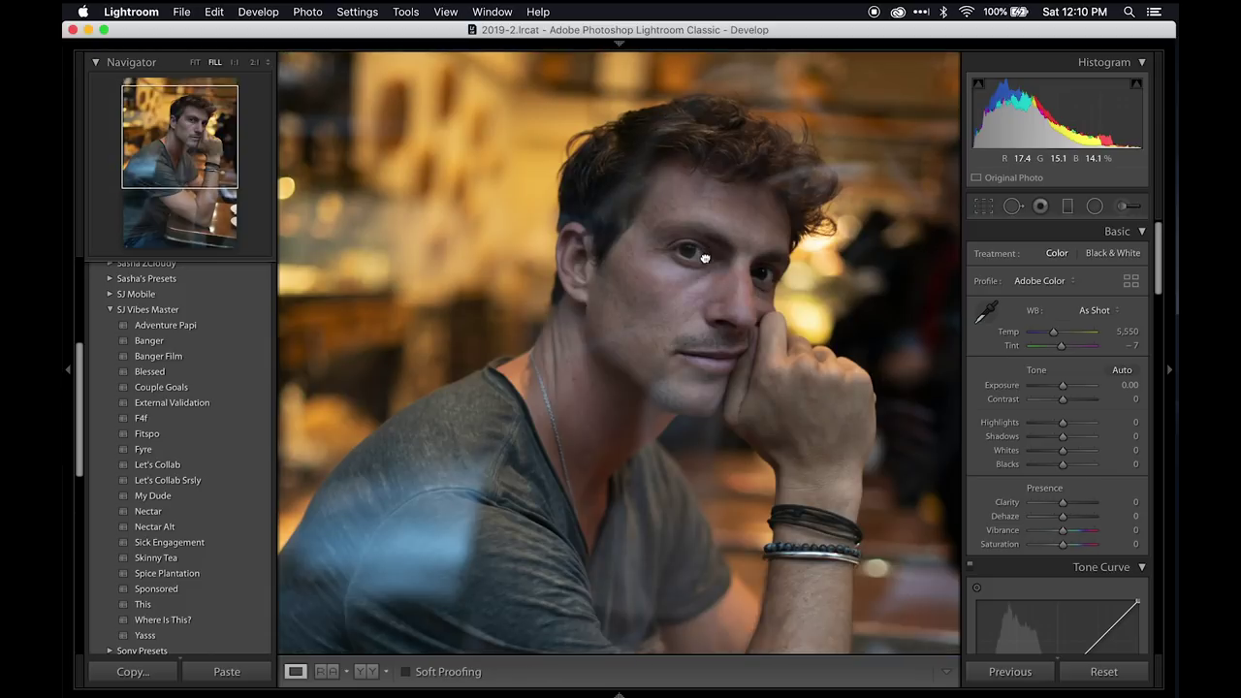
{"action": "left_click", "coordinate": [705, 257]}
{"action": "left_click_drag", "start_coordinate": [756, 205], "coordinate": [570, 358]}
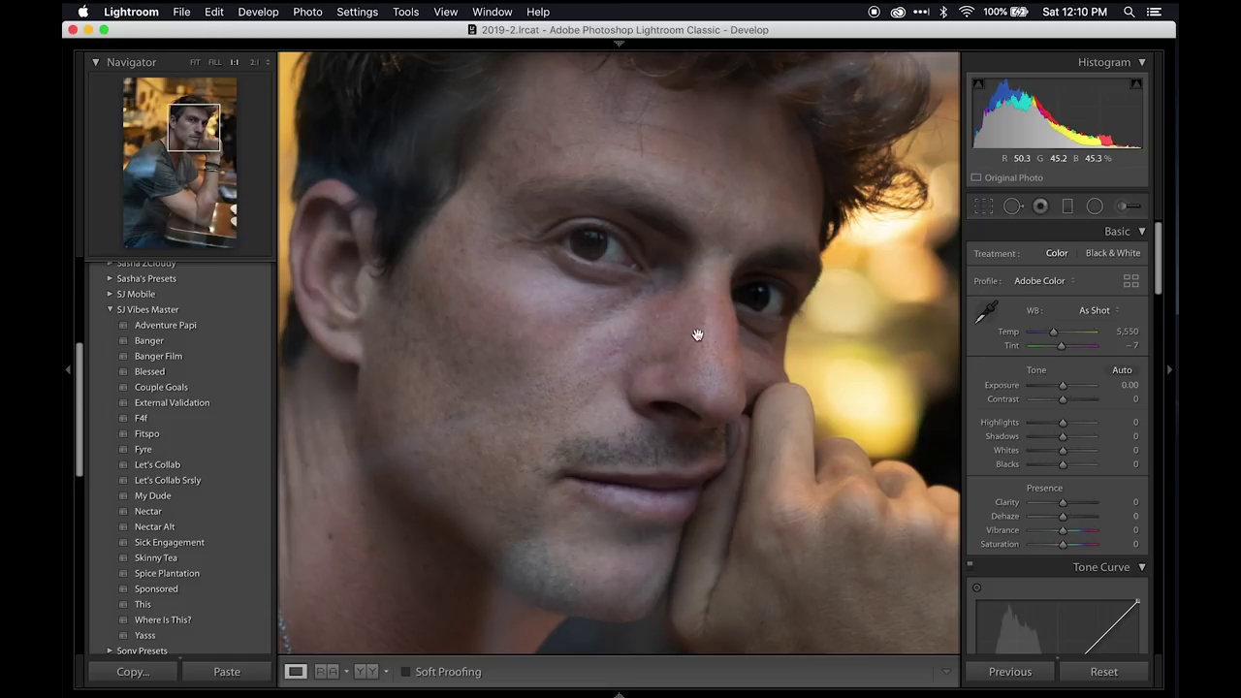
{"action": "left_click", "coordinate": [624, 311]}
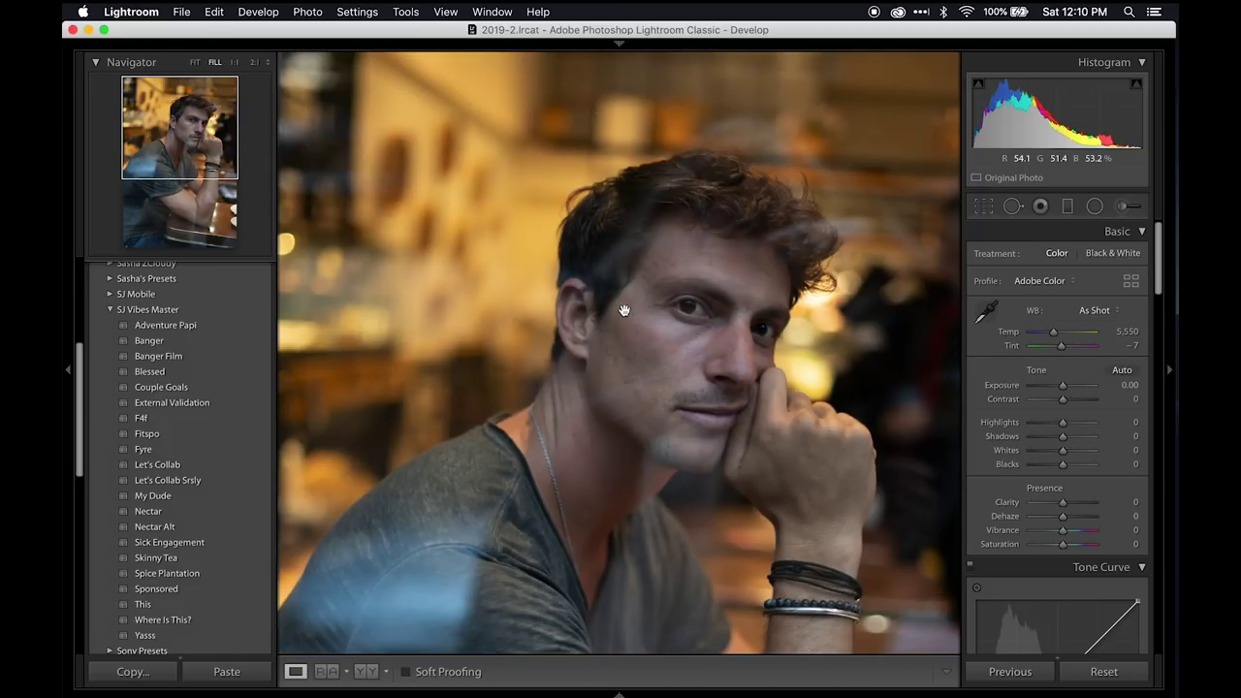
{"action": "key", "text": "super+minus"}
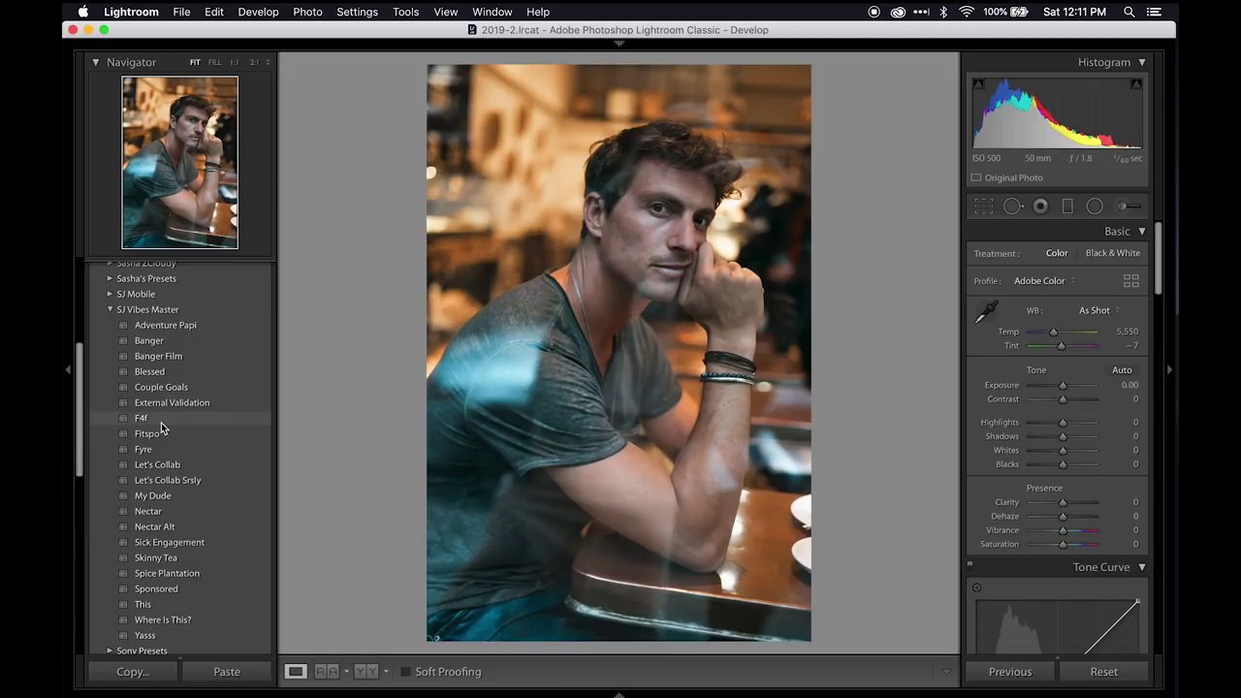
- Apply the F4f preset from SJ Vibes Master to the portrait and set its Grain amount to 0
{"action": "left_click", "coordinate": [161, 422]}
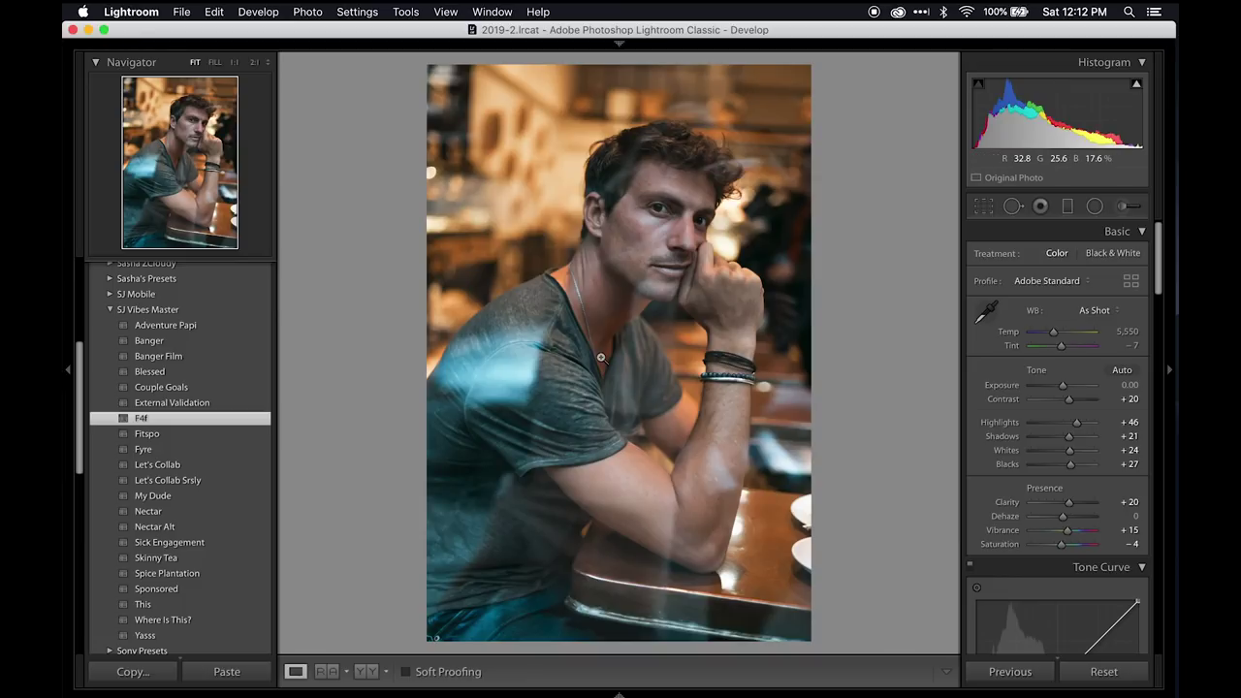
{"action": "scroll", "coordinate": [1048, 543], "scroll_direction": "down", "scroll_amount": 15}
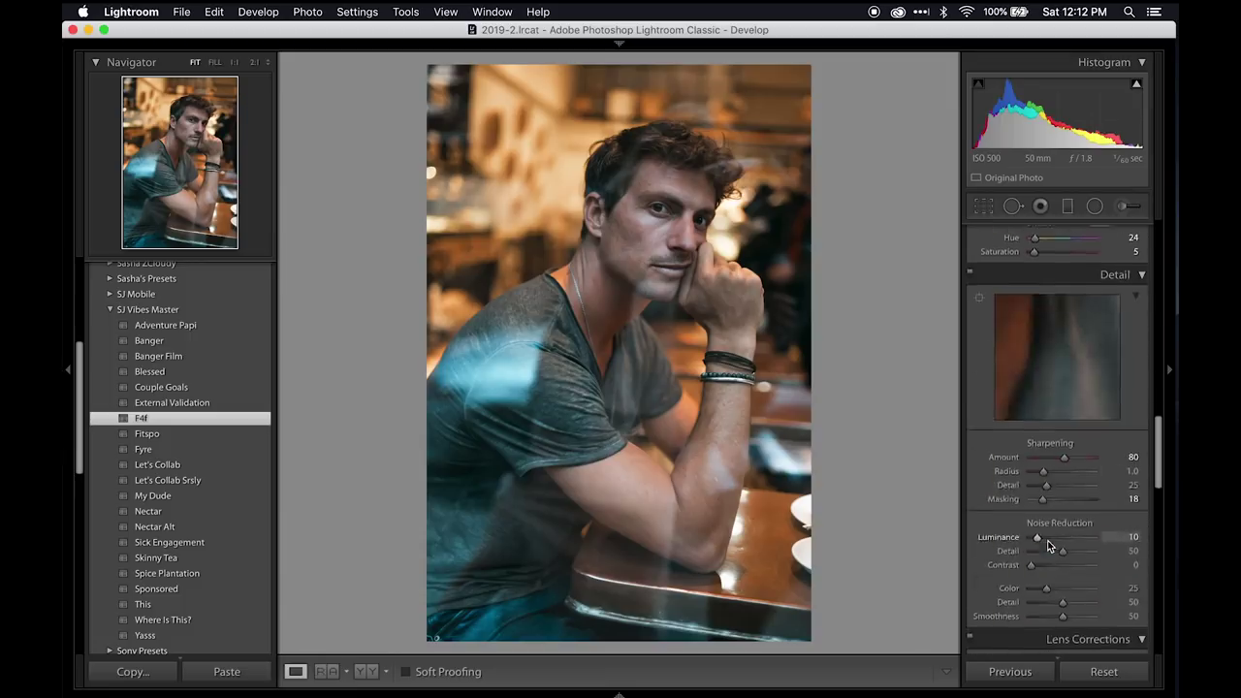
{"action": "scroll", "coordinate": [1047, 546], "scroll_direction": "down", "scroll_amount": 3}
{"action": "scroll", "coordinate": [1048, 546], "scroll_direction": "up", "scroll_amount": 8}
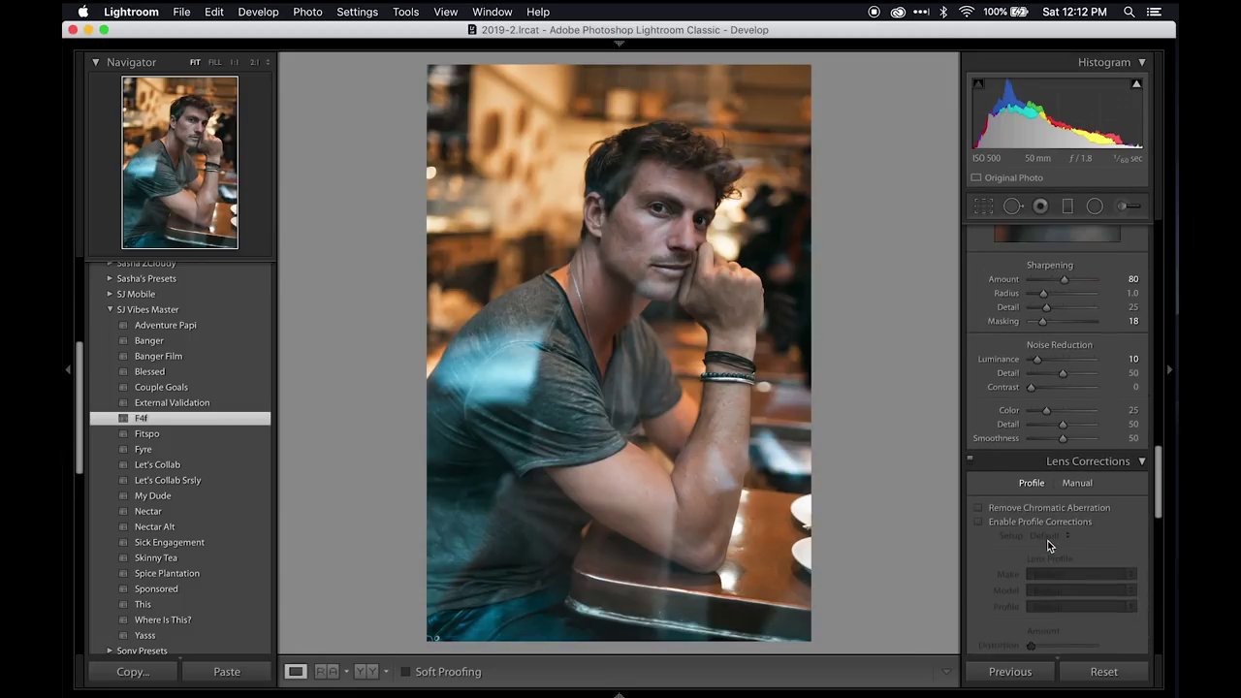
{"action": "scroll", "coordinate": [1047, 546], "scroll_direction": "down", "scroll_amount": 10}
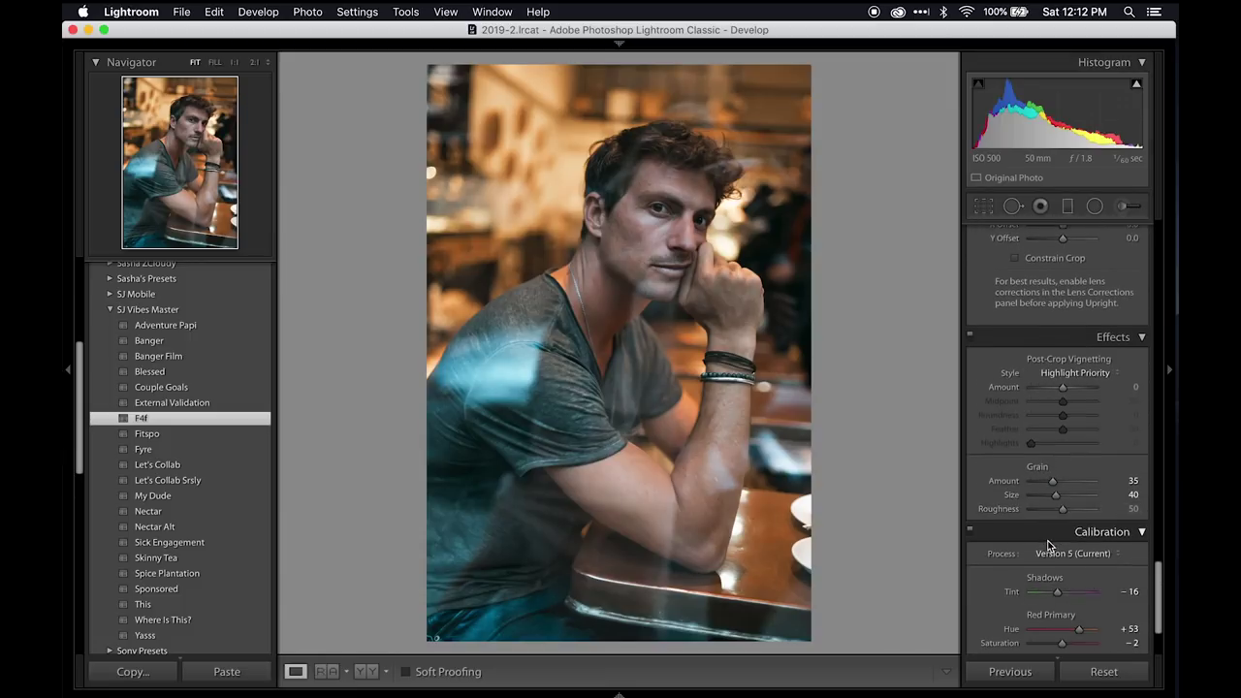
{"action": "left_click_drag", "start_coordinate": [1054, 480], "coordinate": [978, 482]}
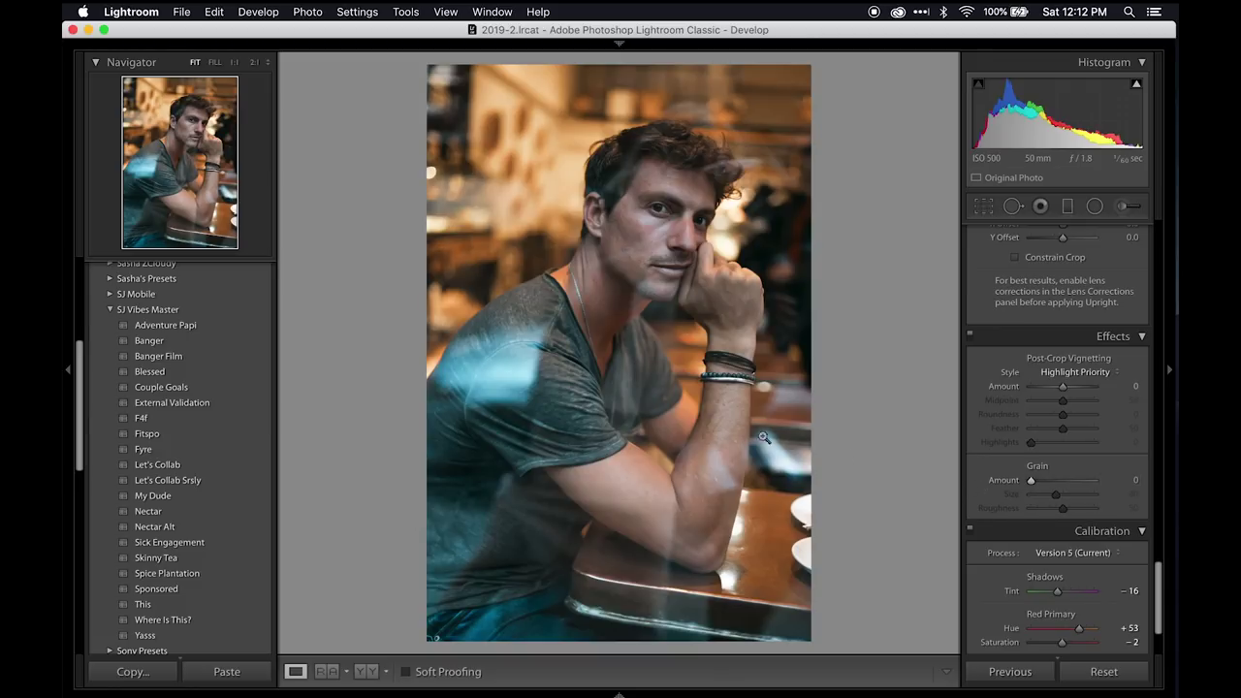
{"action": "scroll", "coordinate": [1079, 443], "scroll_direction": "up", "scroll_amount": 15}
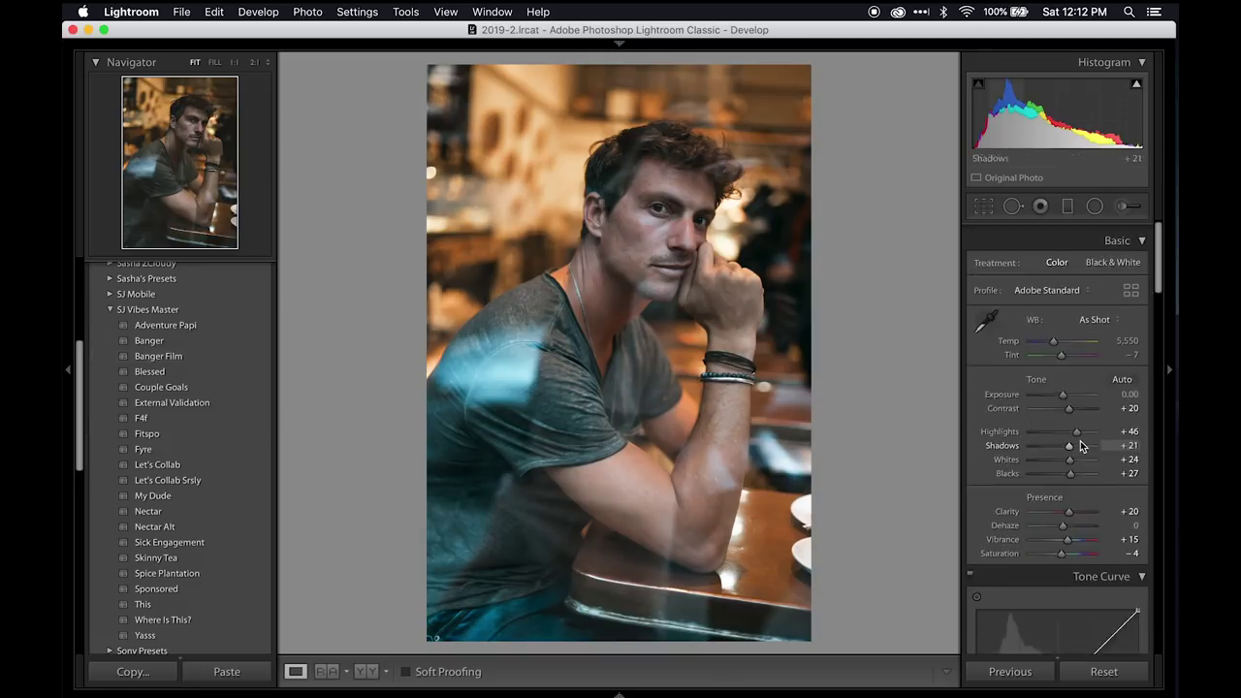
- Open the portrait in Photoshop for editing and duplicate its background layer
{"action": "right_click", "coordinate": [633, 264]}
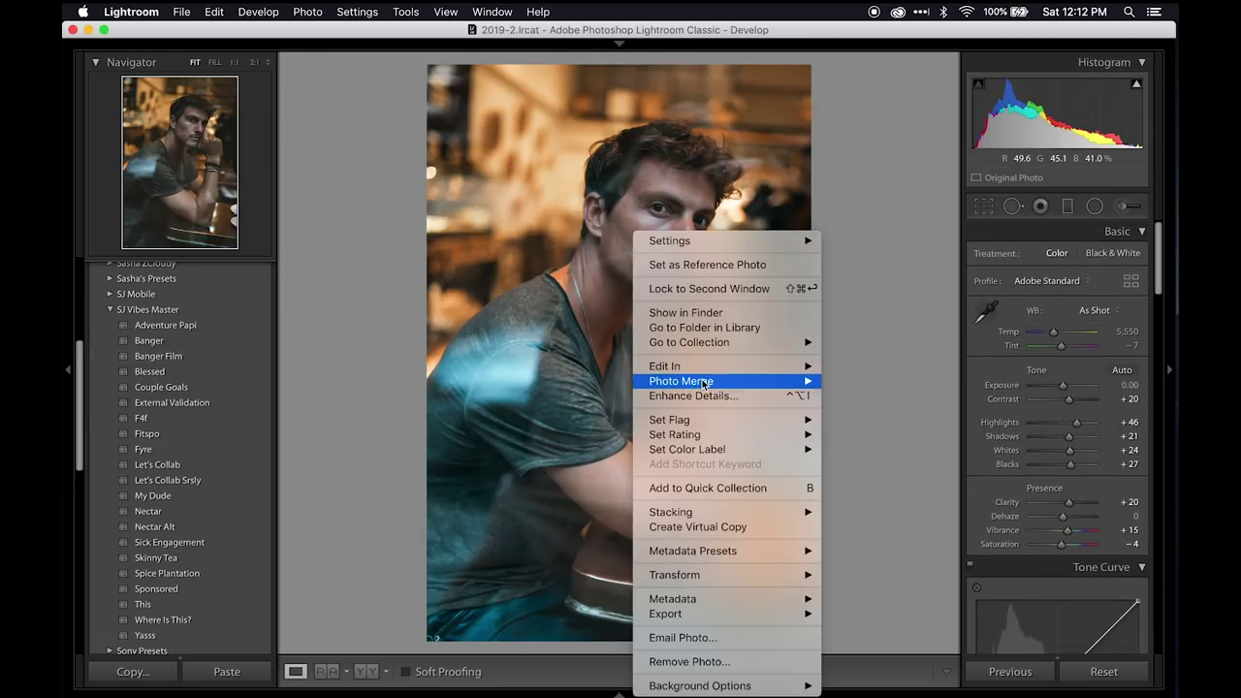
{"action": "mouse_move", "coordinate": [750, 374]}
{"action": "left_click", "coordinate": [873, 365]}
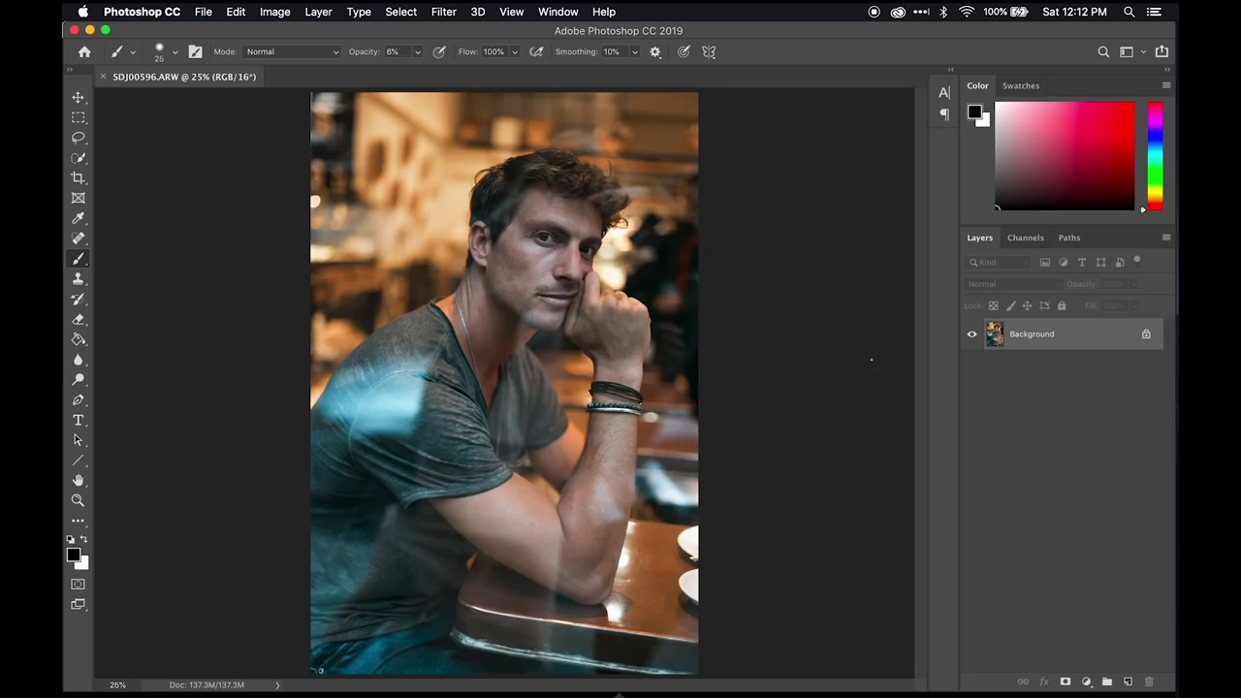
{"action": "key", "text": "super+j"}
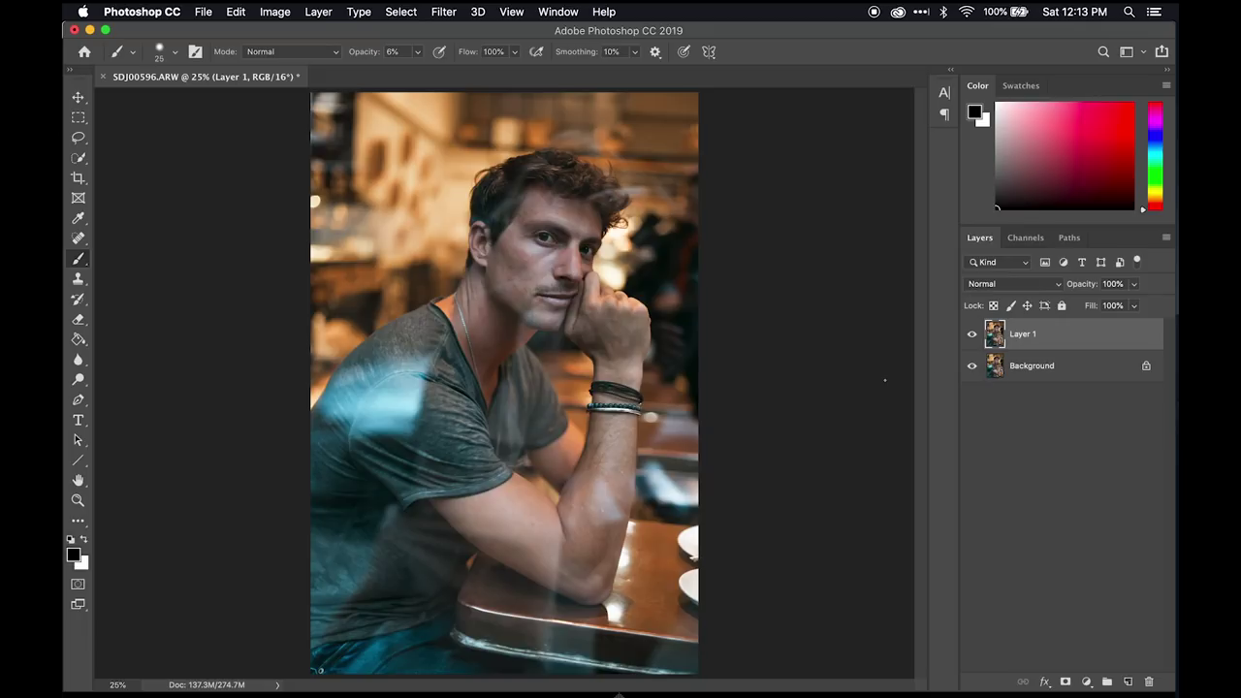
- Heal small blemishes on the man's forehead and cheek on Layer 1 with the content-aware Spot Healing Brush
{"action": "key", "text": "super+plus"}
{"action": "key", "text": "super+plus"}
{"action": "key", "text": "super+plus"}
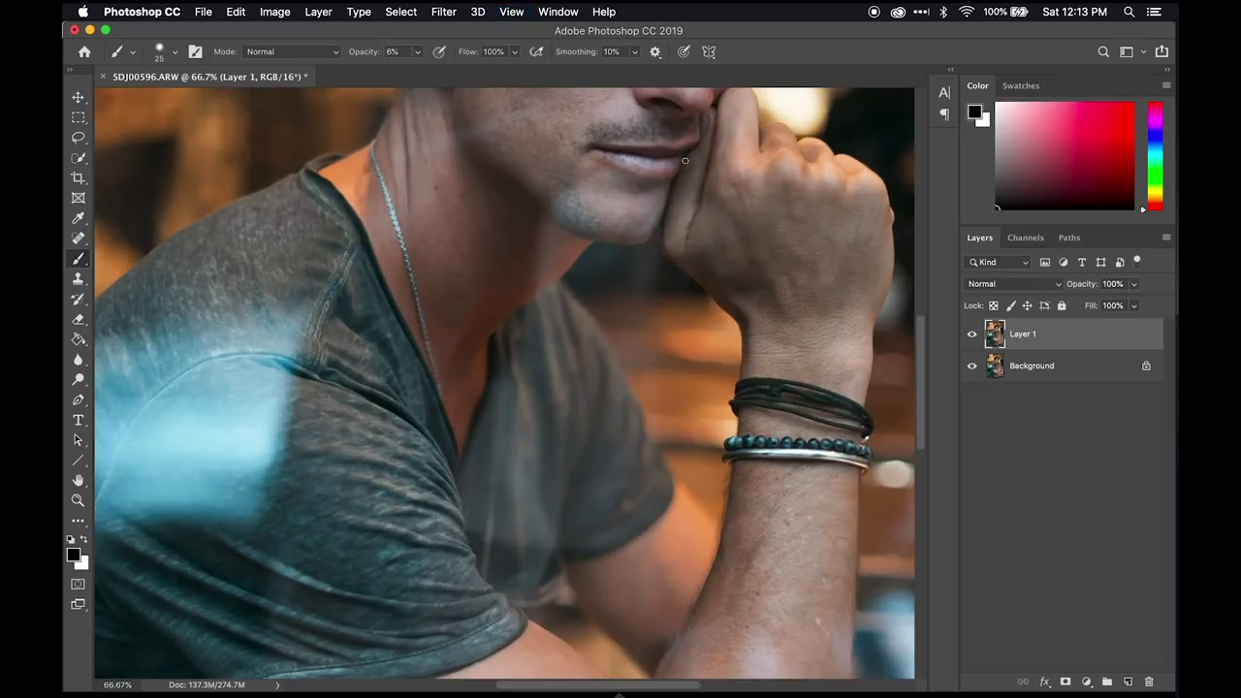
{"action": "key", "text": "super+z"}
{"action": "scroll", "coordinate": [626, 362], "scroll_direction": "up", "scroll_amount": 8}
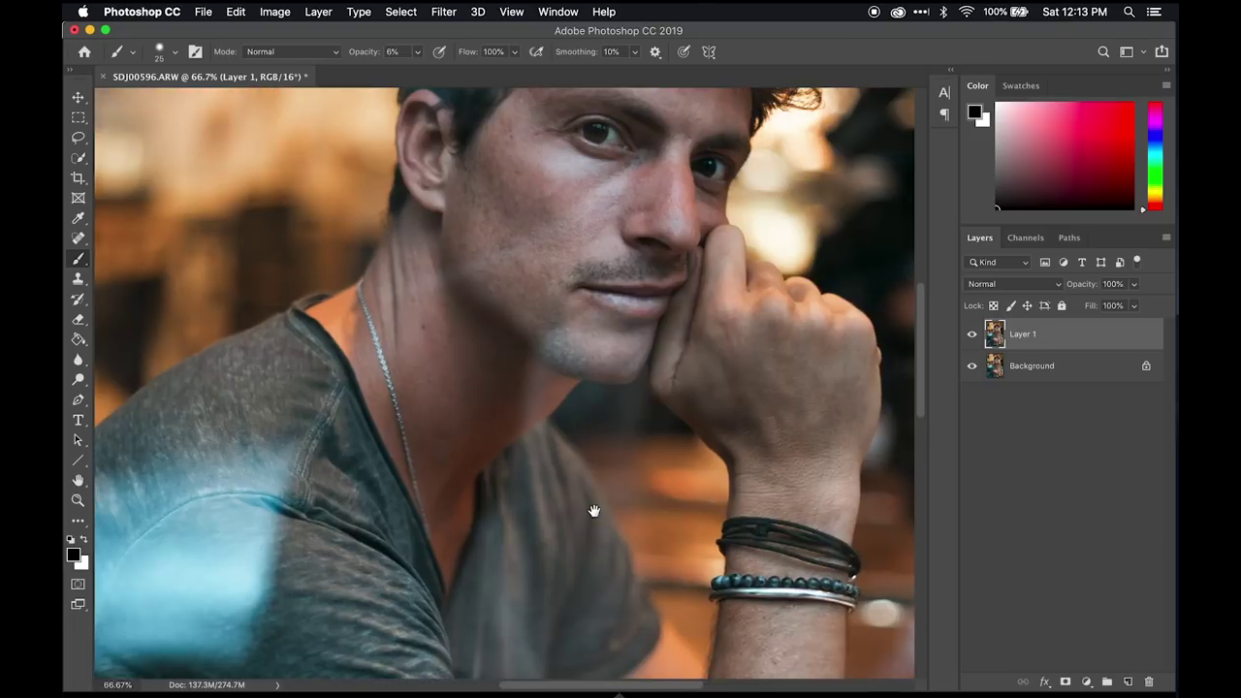
{"action": "left_click", "coordinate": [78, 241]}
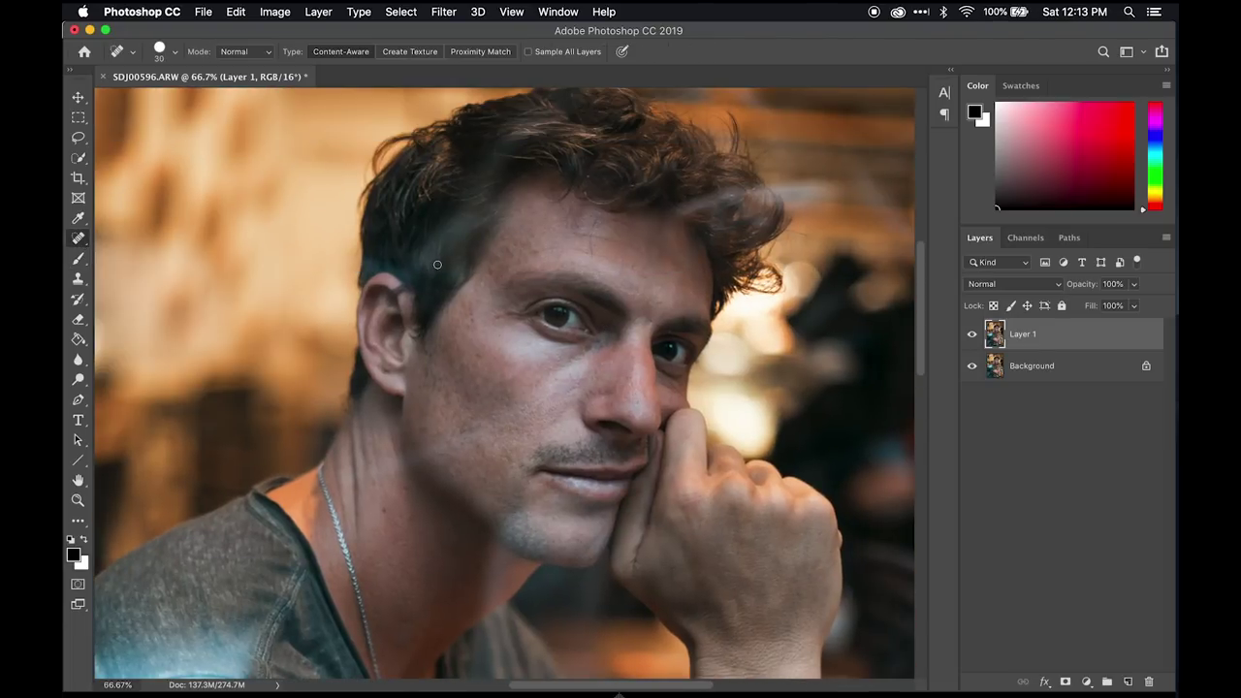
{"action": "key", "text": "super+plus"}
{"action": "left_click", "coordinate": [551, 185]}
{"action": "left_click", "coordinate": [465, 341]}
{"action": "left_click_drag", "start_coordinate": [451, 361], "coordinate": [492, 206]}
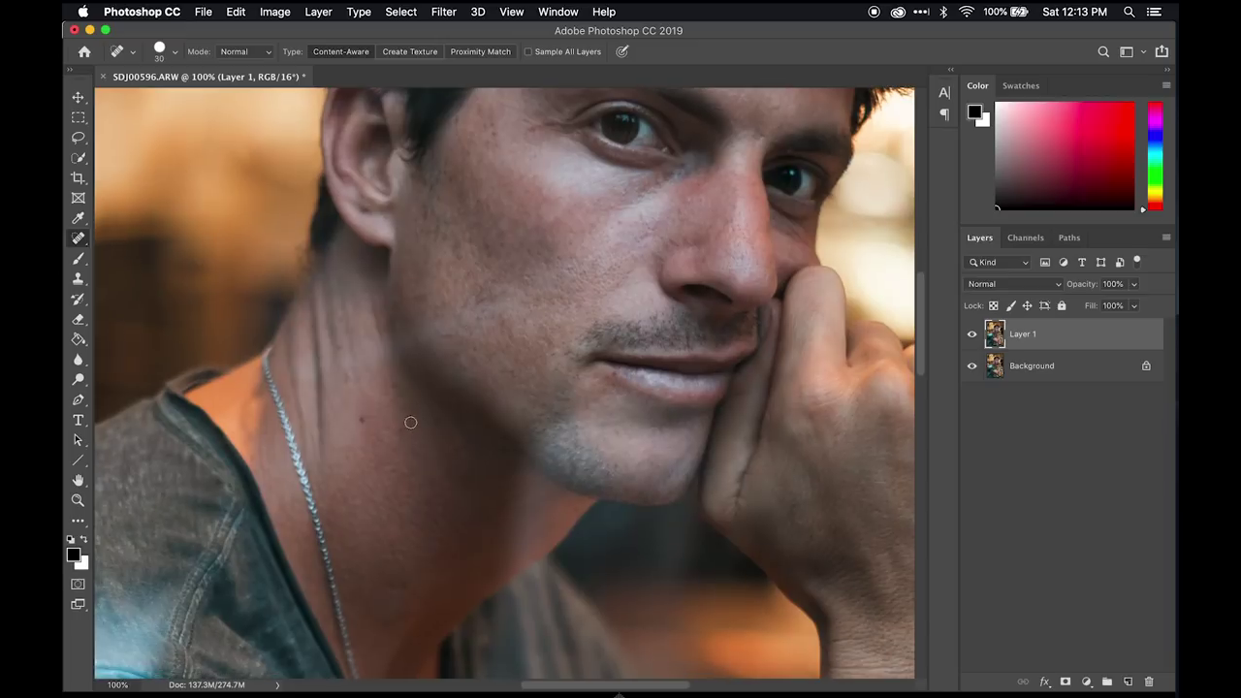
- Remove the dark mole on the neck and a blemish on the cheek beside the nose with the Spot Healing Brush
{"action": "left_click", "coordinate": [363, 421]}
{"action": "left_click_drag", "start_coordinate": [531, 268], "coordinate": [417, 400]}
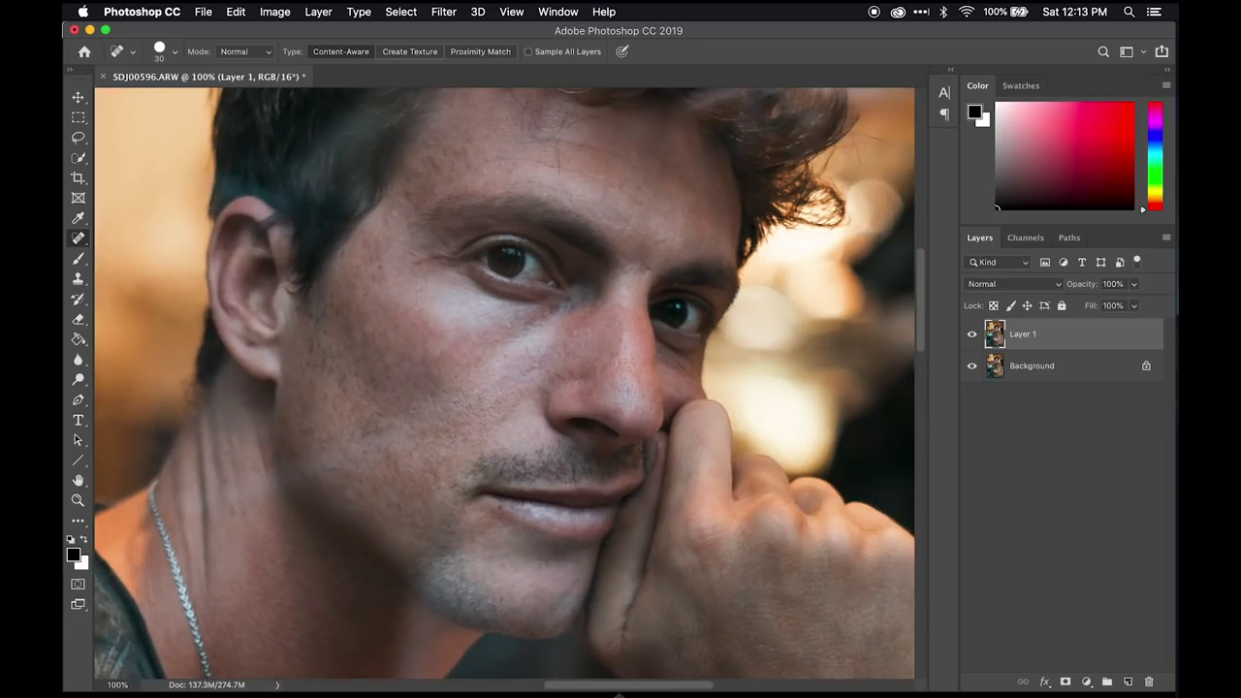
{"action": "left_click", "coordinate": [532, 368]}
{"action": "key", "text": "super+minus"}
{"action": "key", "text": "super+minus"}
{"action": "key", "text": "super+minus"}
{"action": "key", "text": "super+minus"}
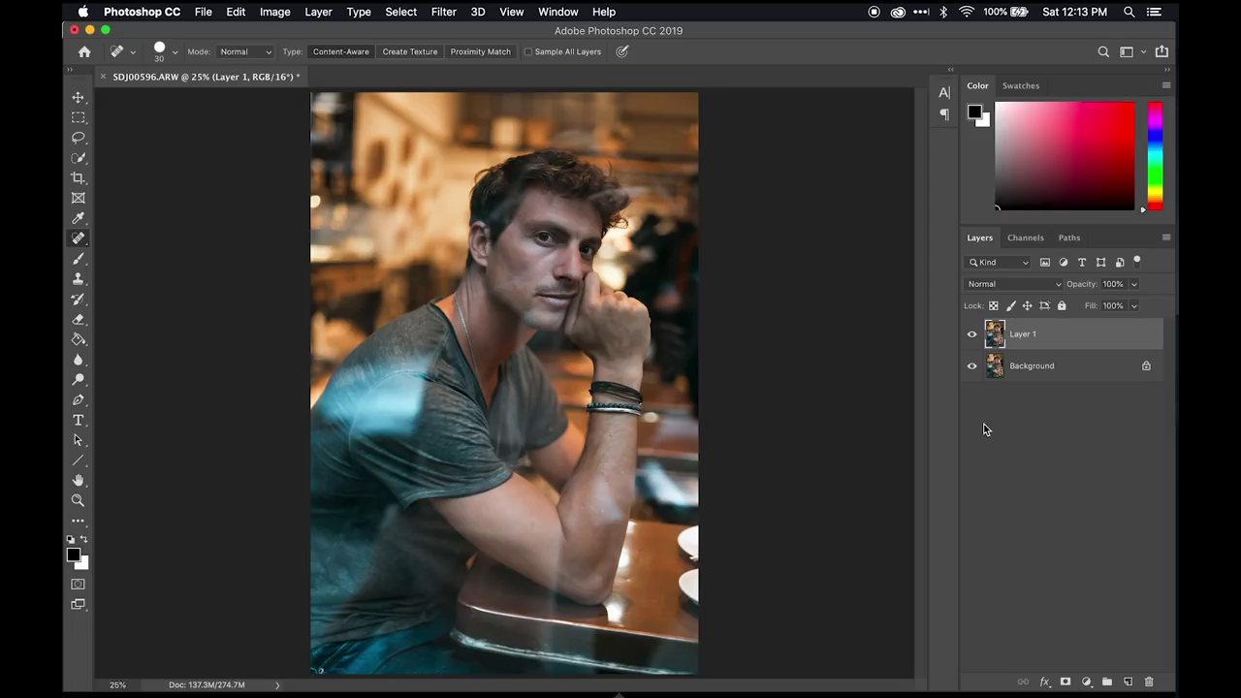
- Duplicate the healed layer and hide the copy, with Layer 1 beneath it selected for editing
{"action": "key", "text": "super+j"}
{"action": "left_click", "coordinate": [972, 334]}
{"action": "left_click", "coordinate": [992, 364]}
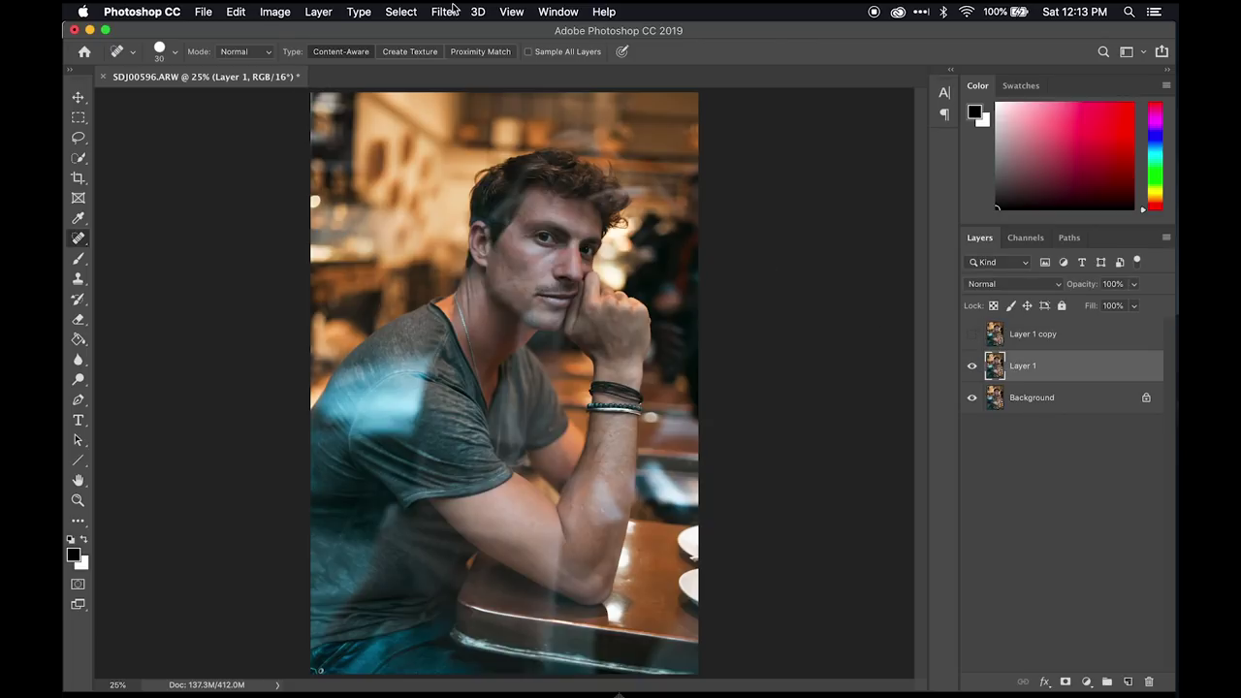
- Apply a Gaussian Blur with a radius of 2.7 pixels to Layer 1, judging the skin at 100% zoom
{"action": "key", "text": "super+equal"}
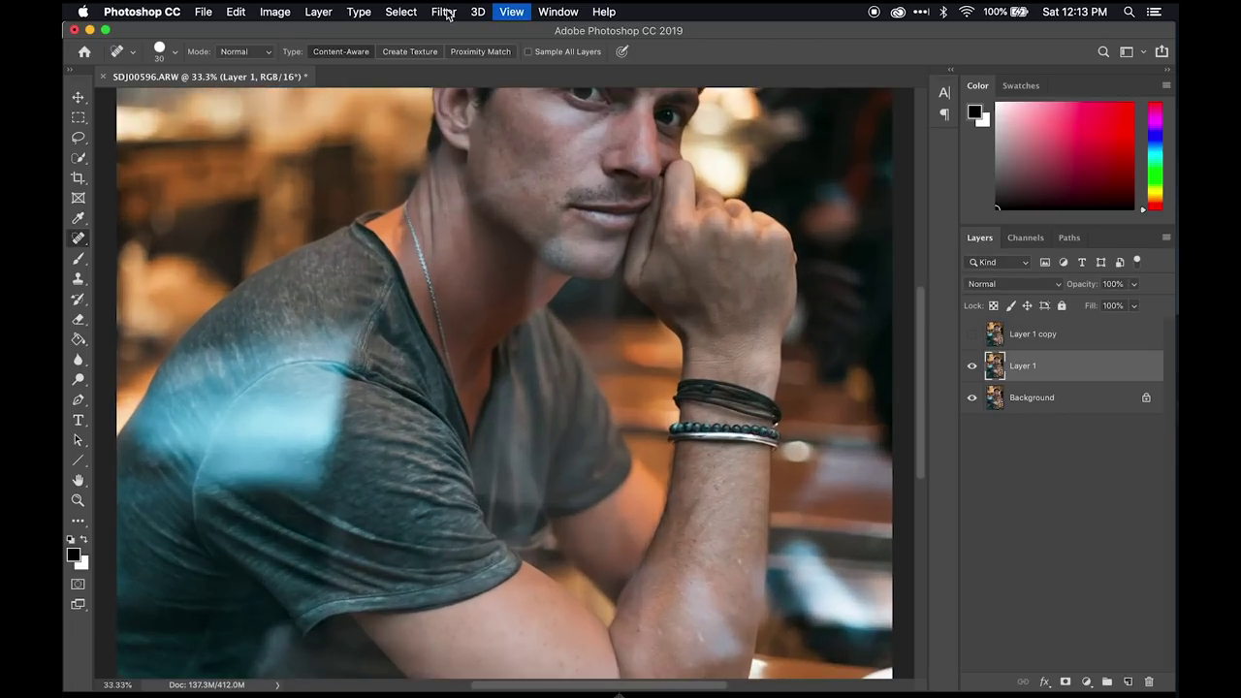
{"action": "key", "text": "super+equal"}
{"action": "scroll", "coordinate": [479, 369], "scroll_direction": "up", "scroll_amount": 10}
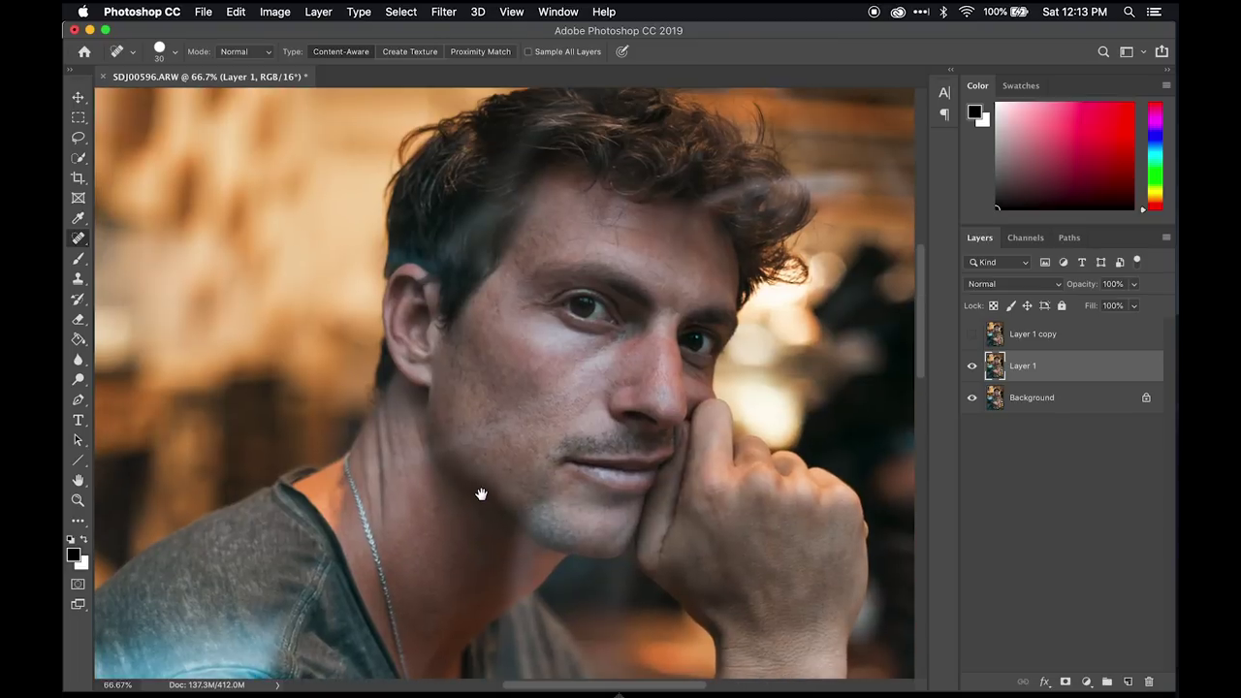
{"action": "left_click", "coordinate": [446, 12]}
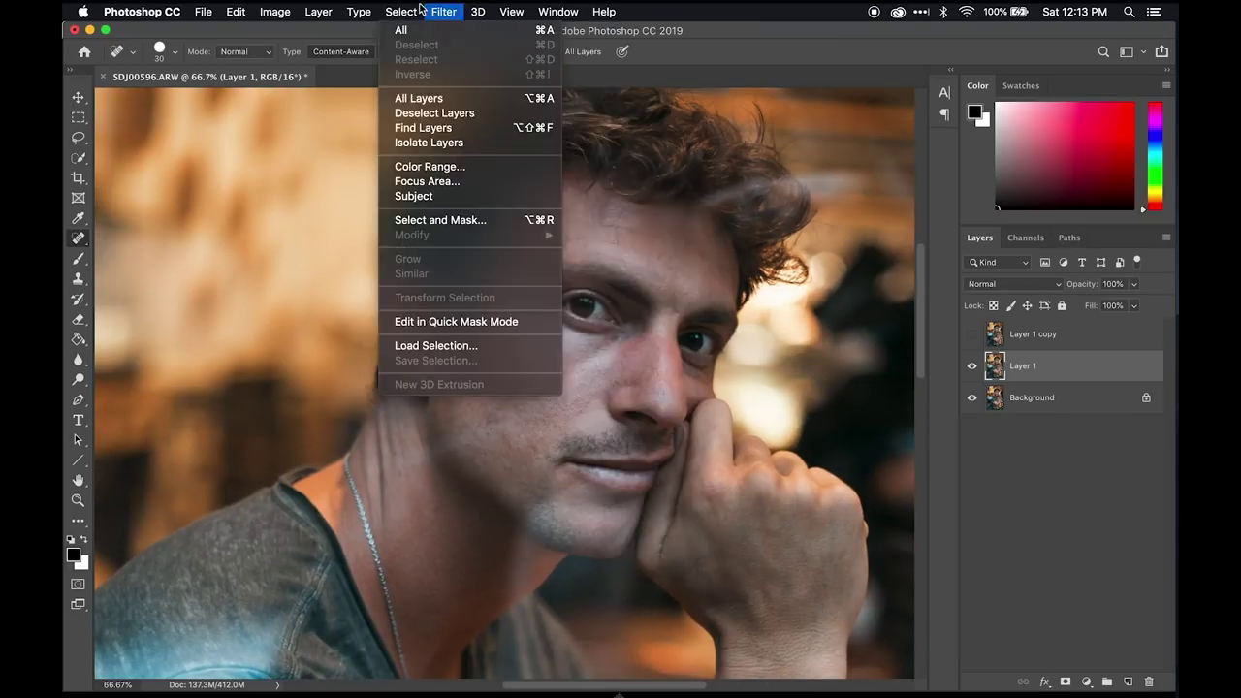
{"action": "mouse_move", "coordinate": [537, 198]}
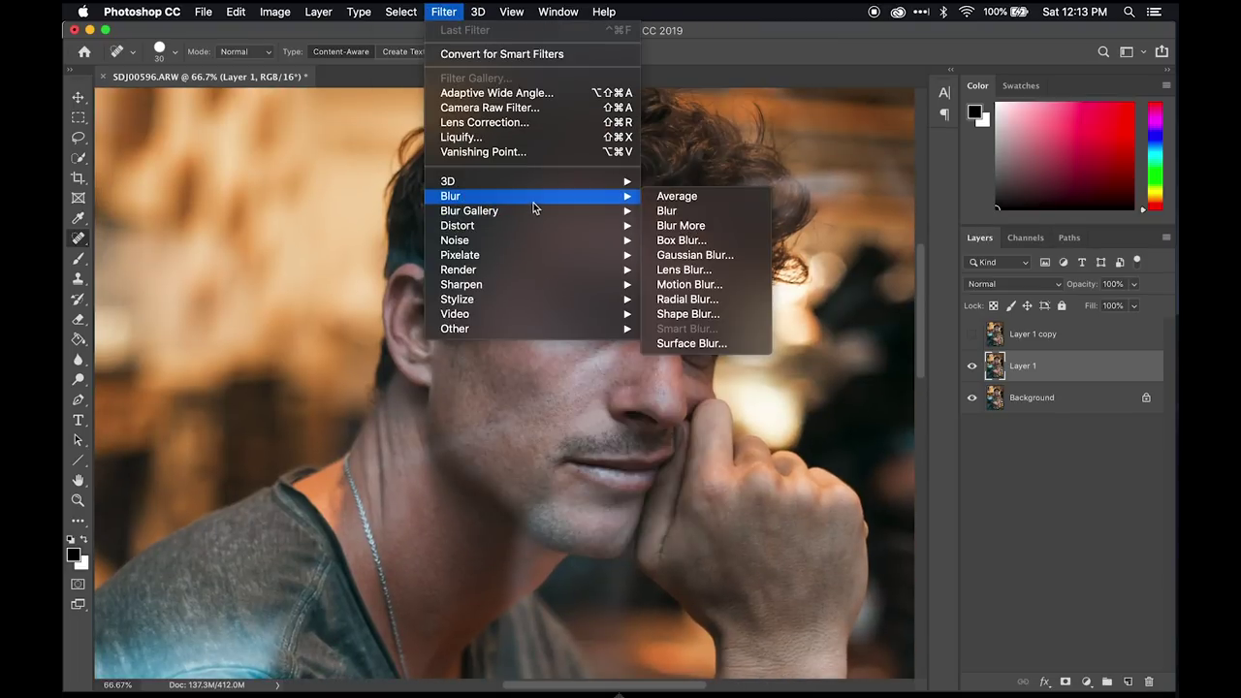
{"action": "left_click", "coordinate": [690, 255]}
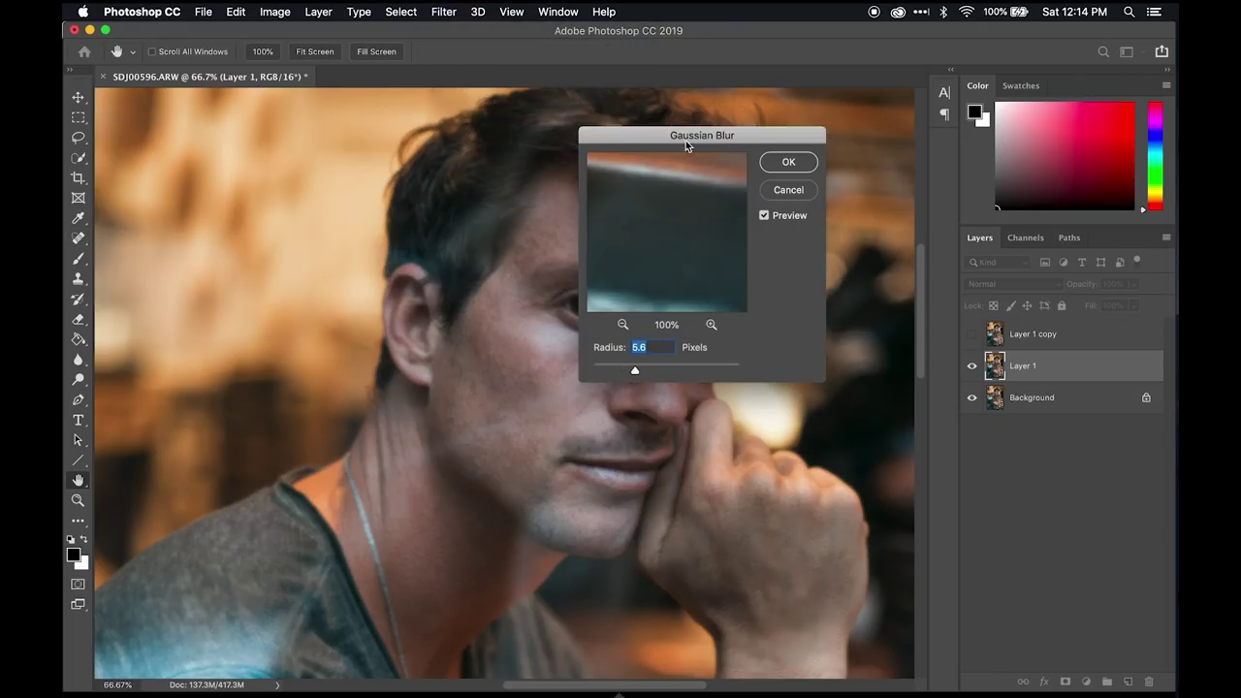
{"action": "left_click_drag", "start_coordinate": [714, 136], "coordinate": [812, 136]}
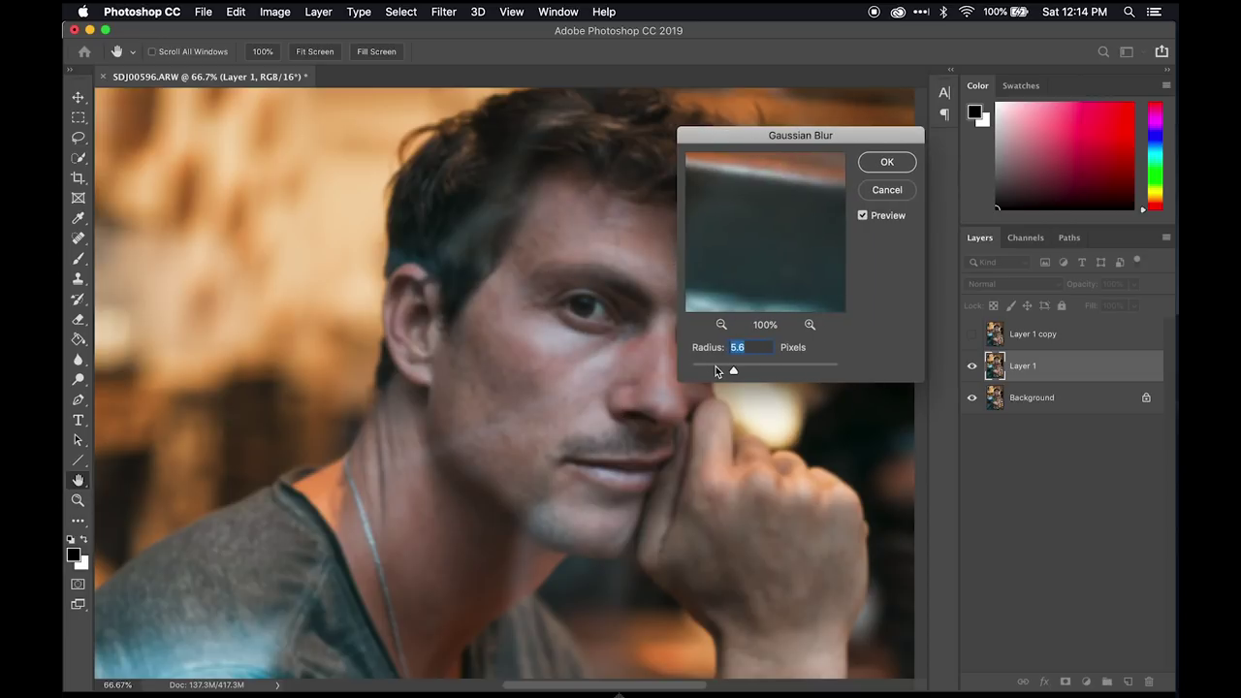
{"action": "key", "text": "super+plus"}
{"action": "left_click", "coordinate": [776, 367]}
{"action": "left_click_drag", "start_coordinate": [776, 372], "coordinate": [711, 375]}
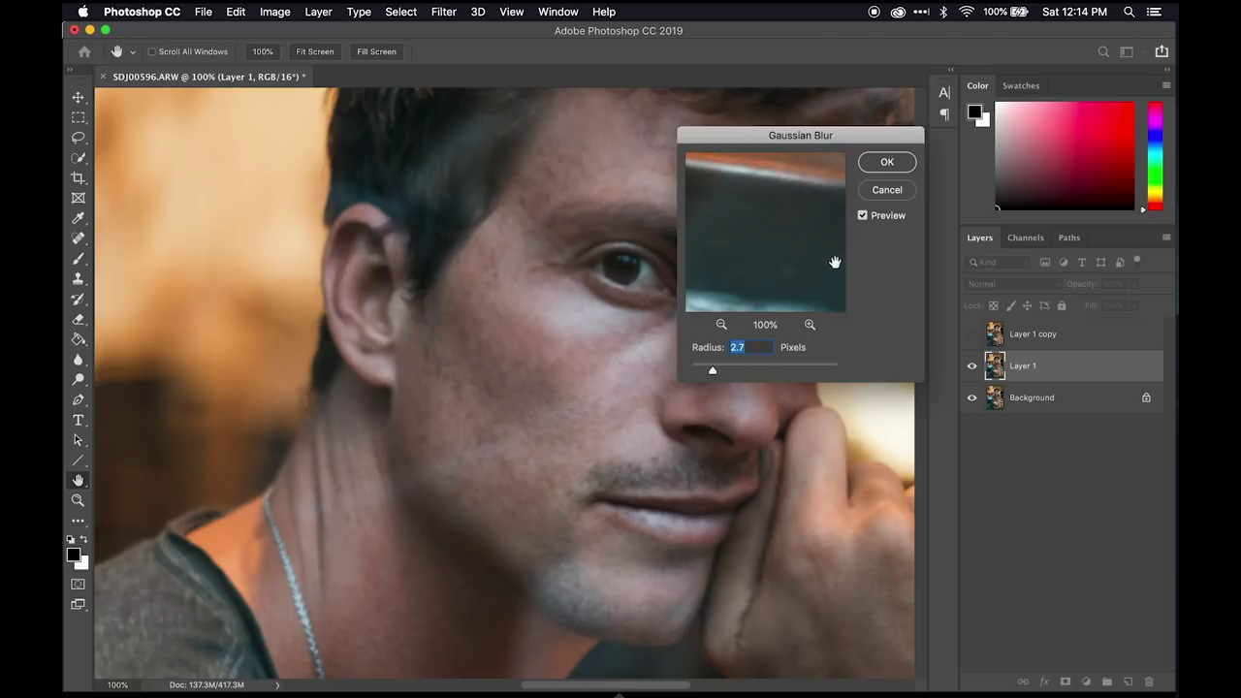
{"action": "left_click", "coordinate": [876, 169]}
{"action": "key", "text": "j"}
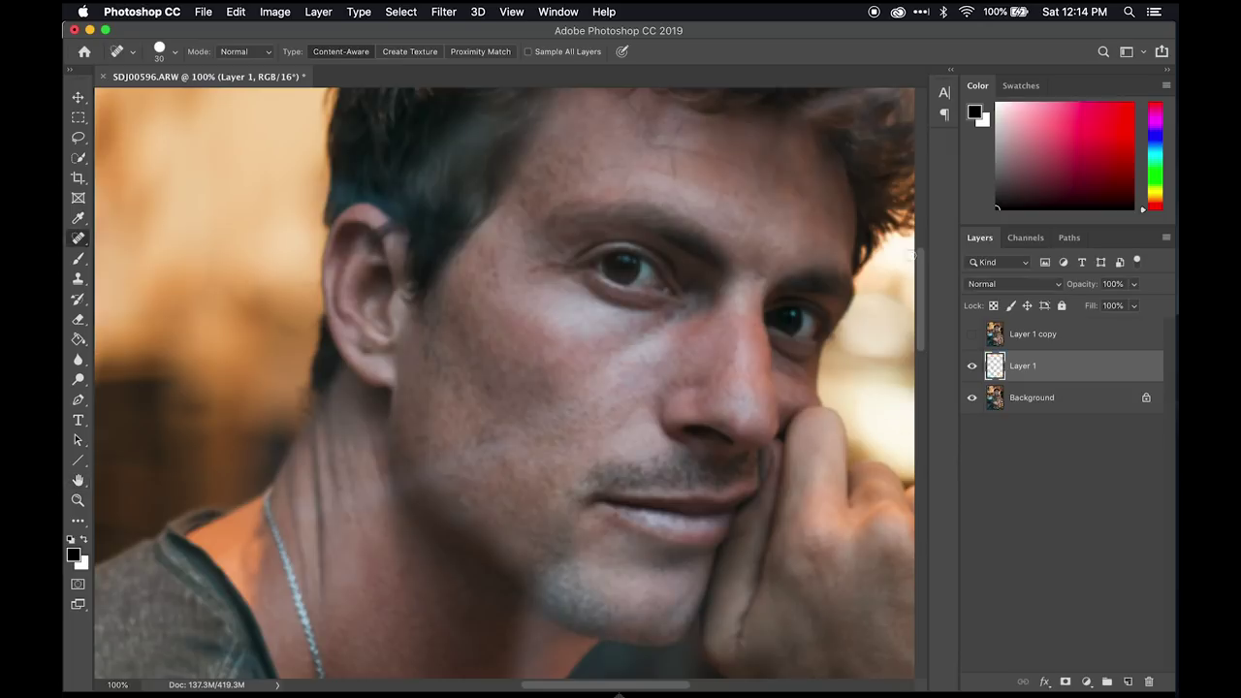
- Show Layer 1 copy and apply the Layer 1 image to it with Subtract blending, scale 2 and offset 128
{"action": "left_click", "coordinate": [973, 334]}
{"action": "left_click", "coordinate": [991, 336]}
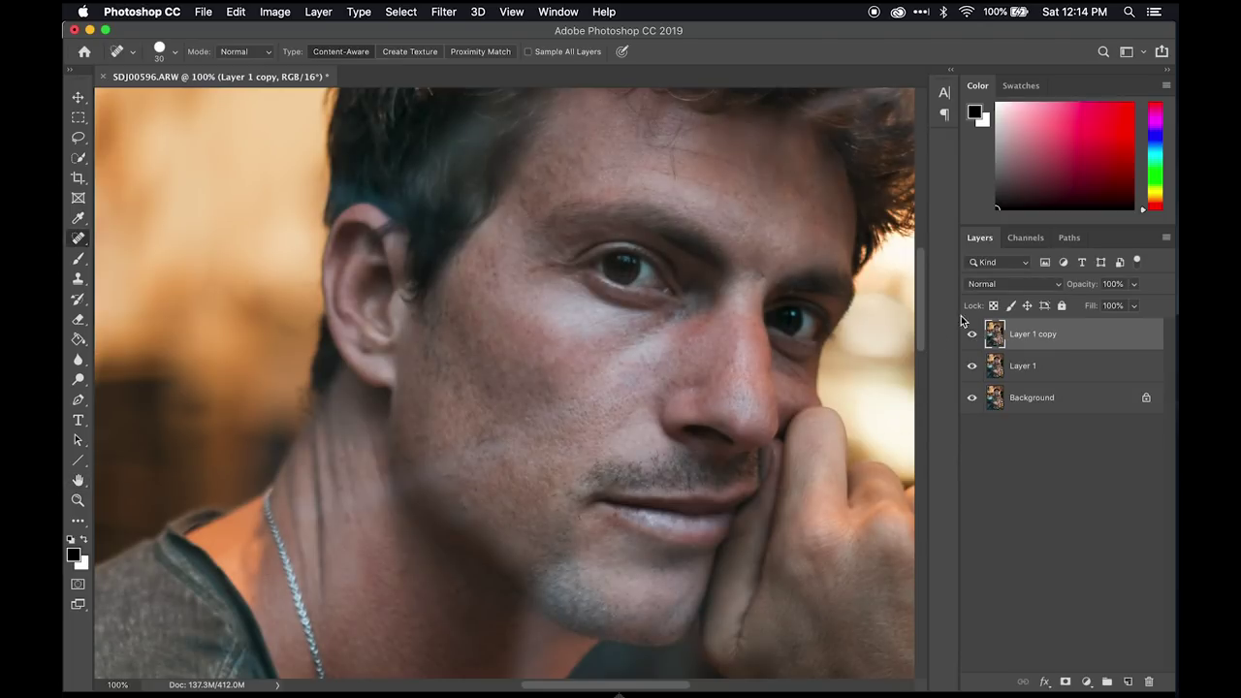
{"action": "left_click", "coordinate": [317, 12]}
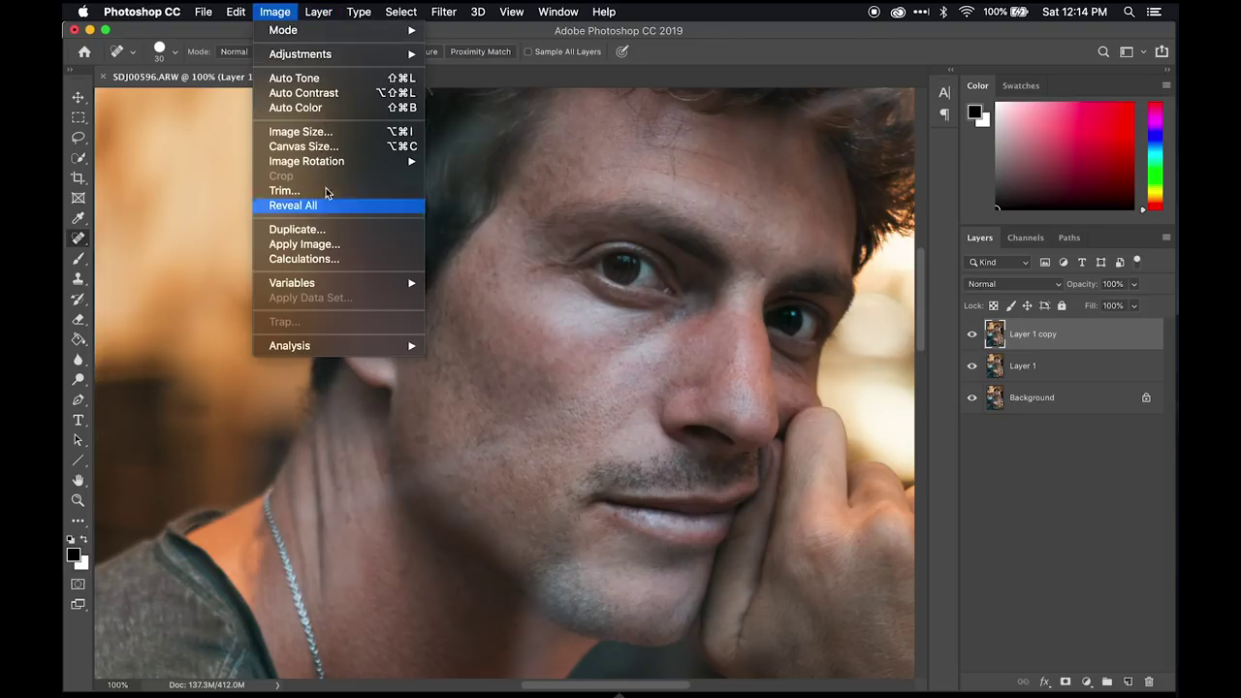
{"action": "left_click", "coordinate": [315, 246]}
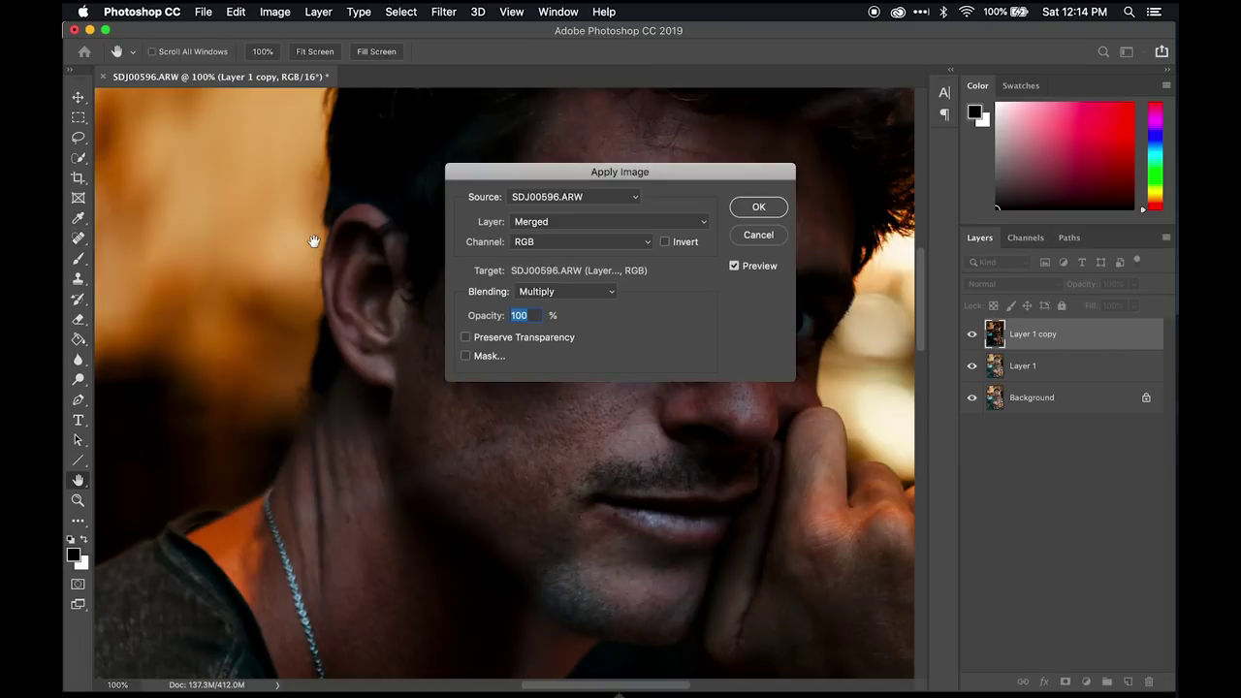
{"action": "left_click", "coordinate": [569, 222]}
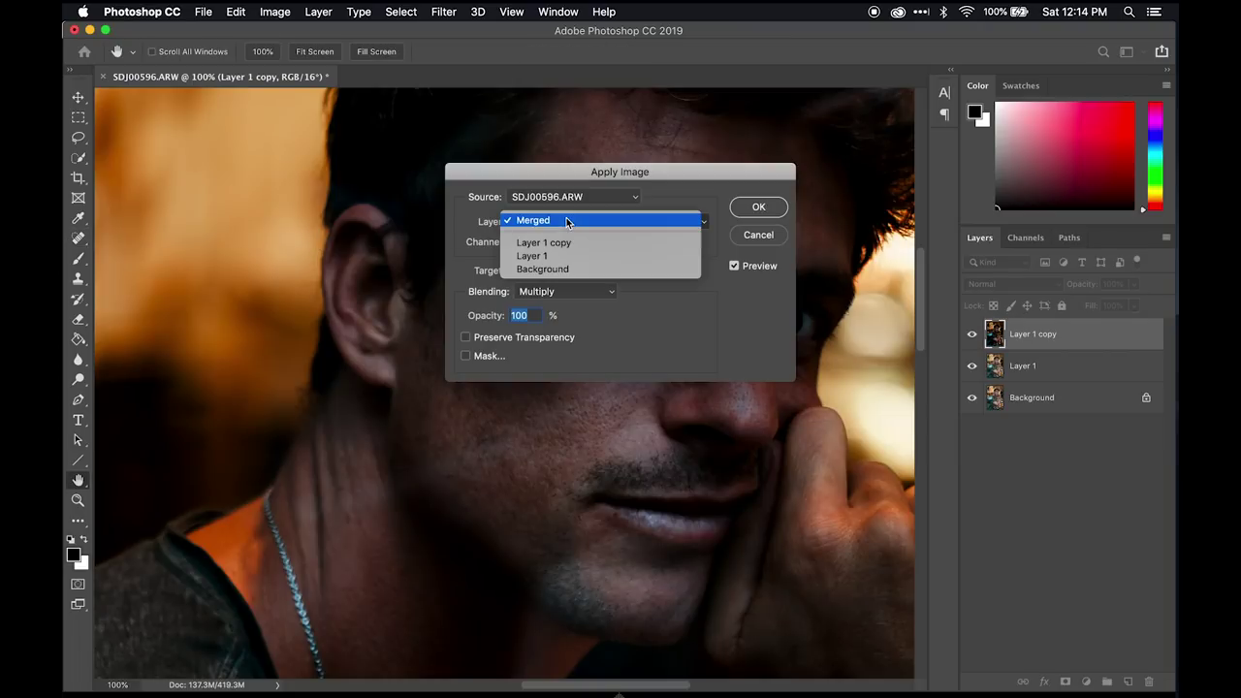
{"action": "left_click", "coordinate": [596, 257]}
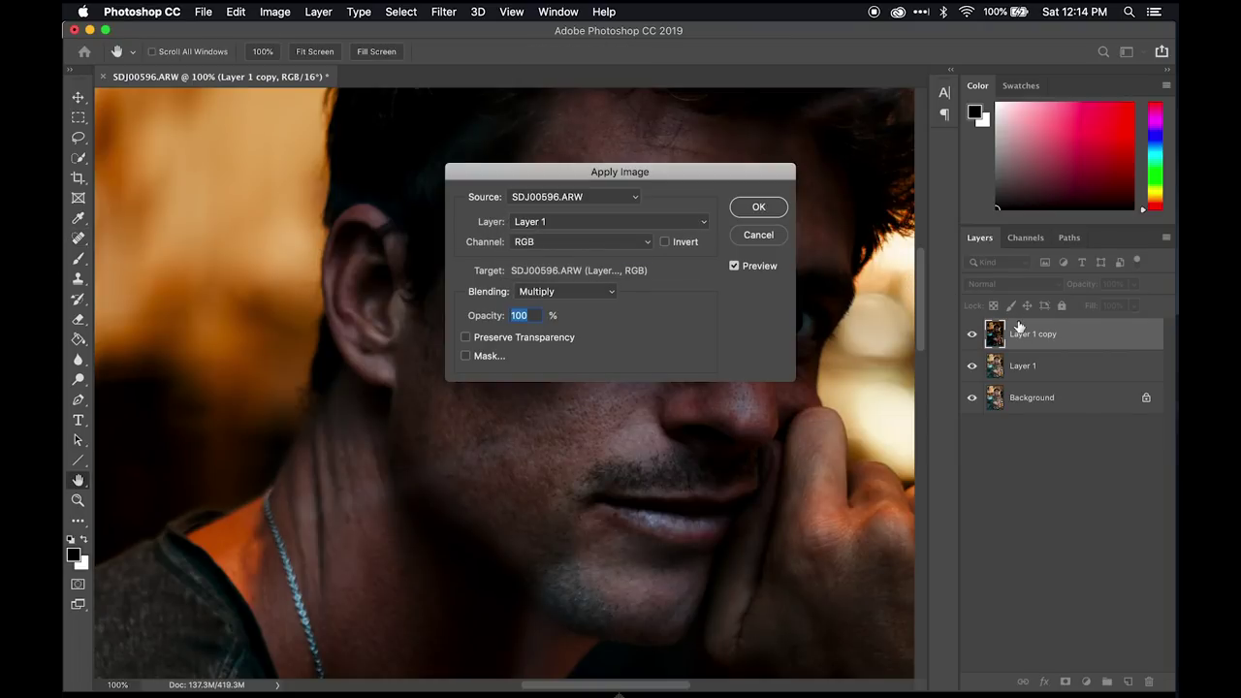
{"action": "left_click", "coordinate": [566, 291]}
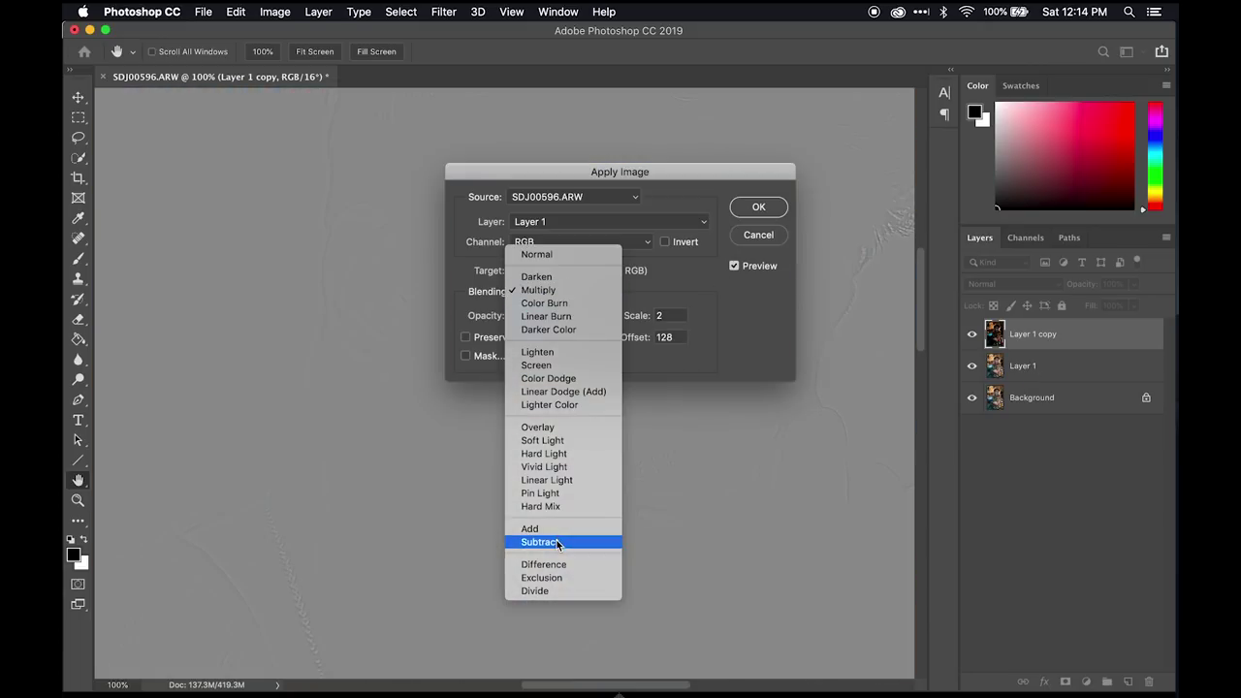
{"action": "left_click", "coordinate": [559, 543]}
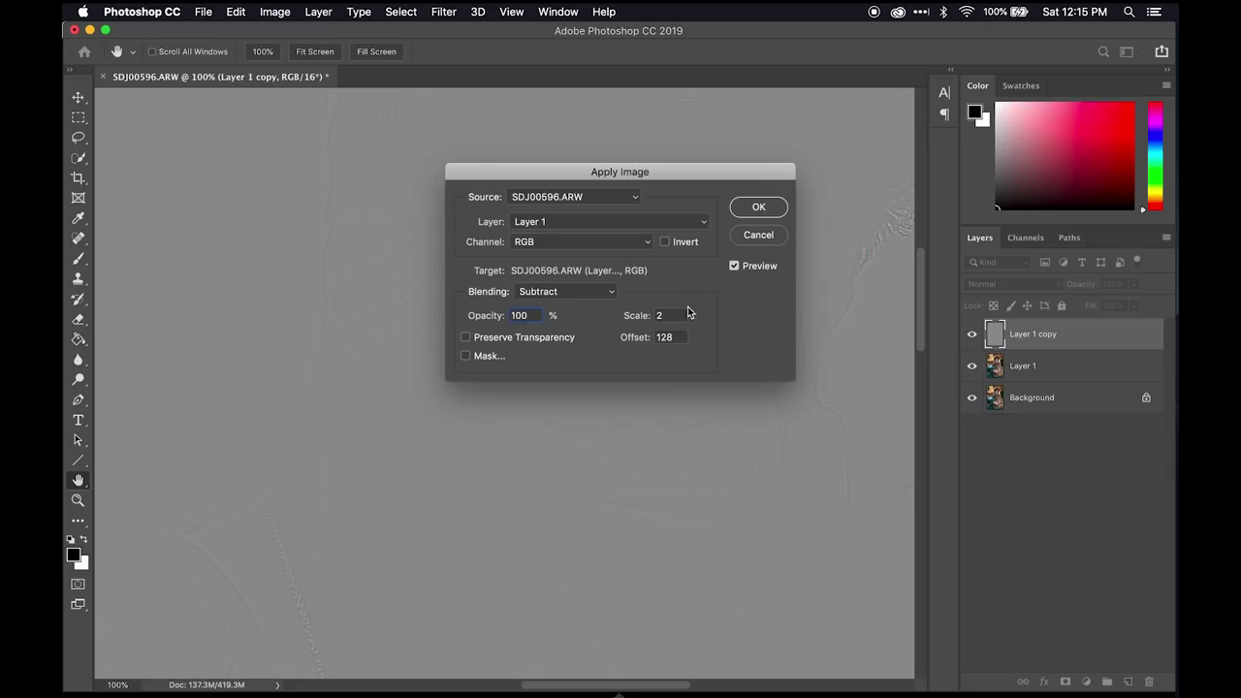
{"action": "left_click", "coordinate": [759, 208]}
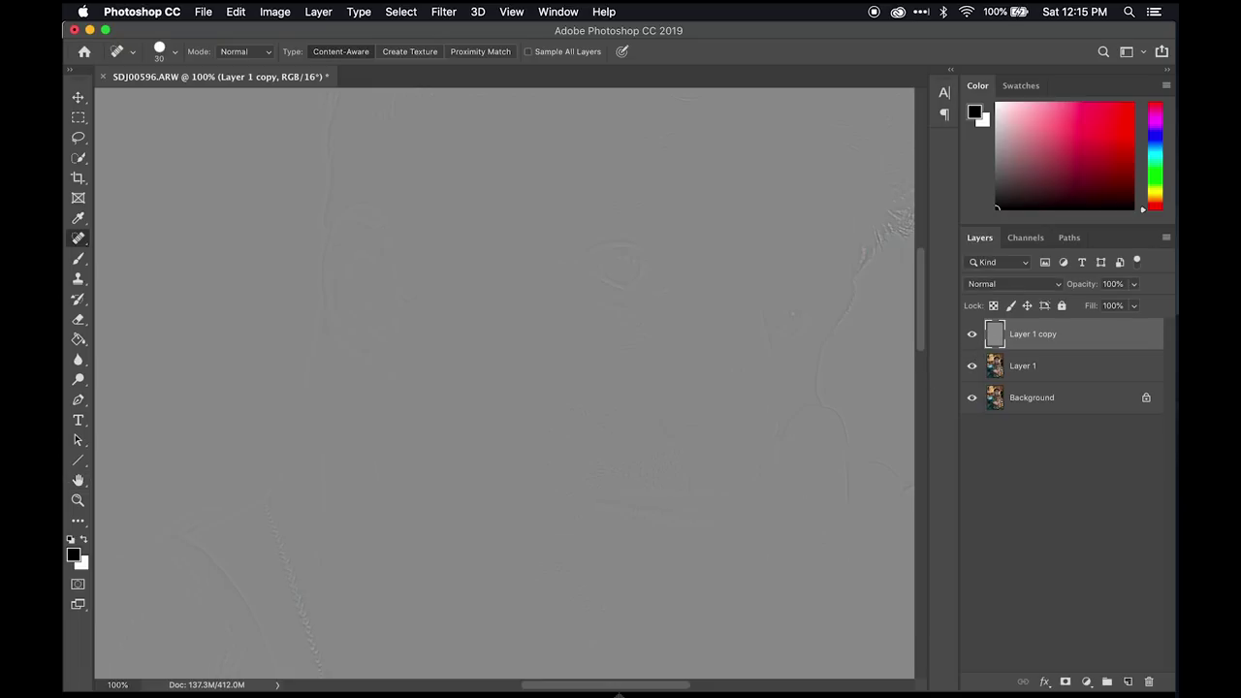
- Set the blend mode of the grey Layer 1 copy to Linear Light
{"action": "key", "text": "super+minus"}
{"action": "key", "text": "super+minus"}
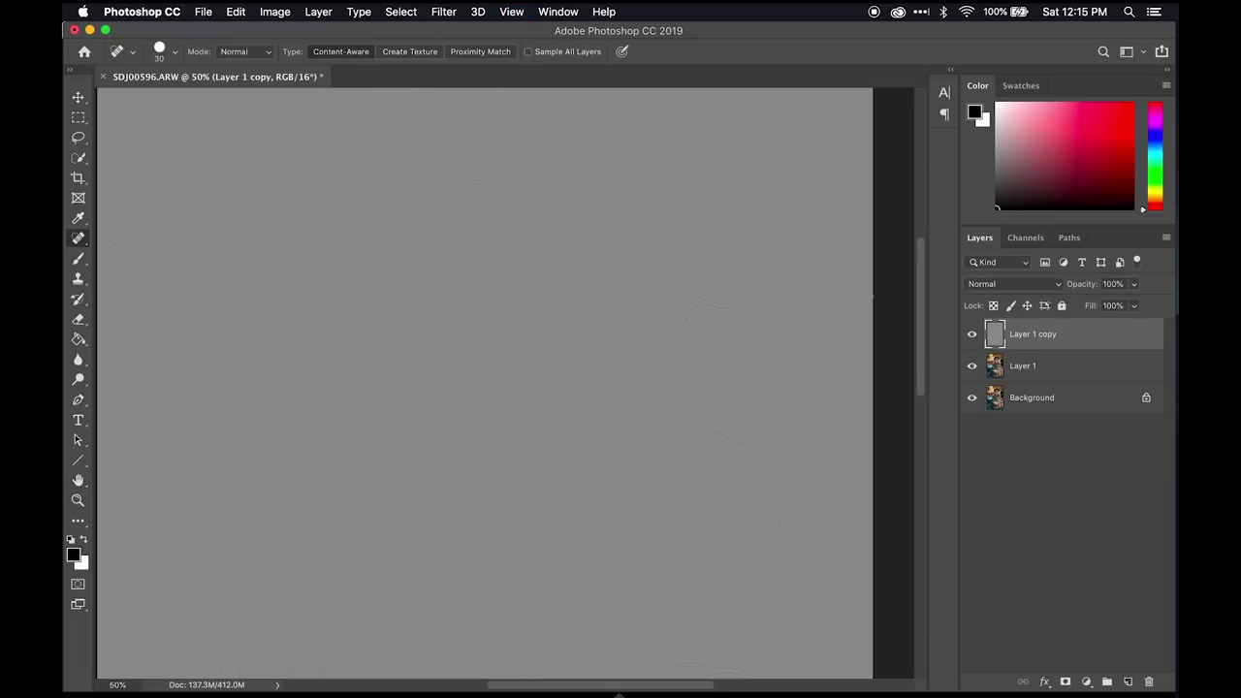
{"action": "left_click", "coordinate": [985, 284]}
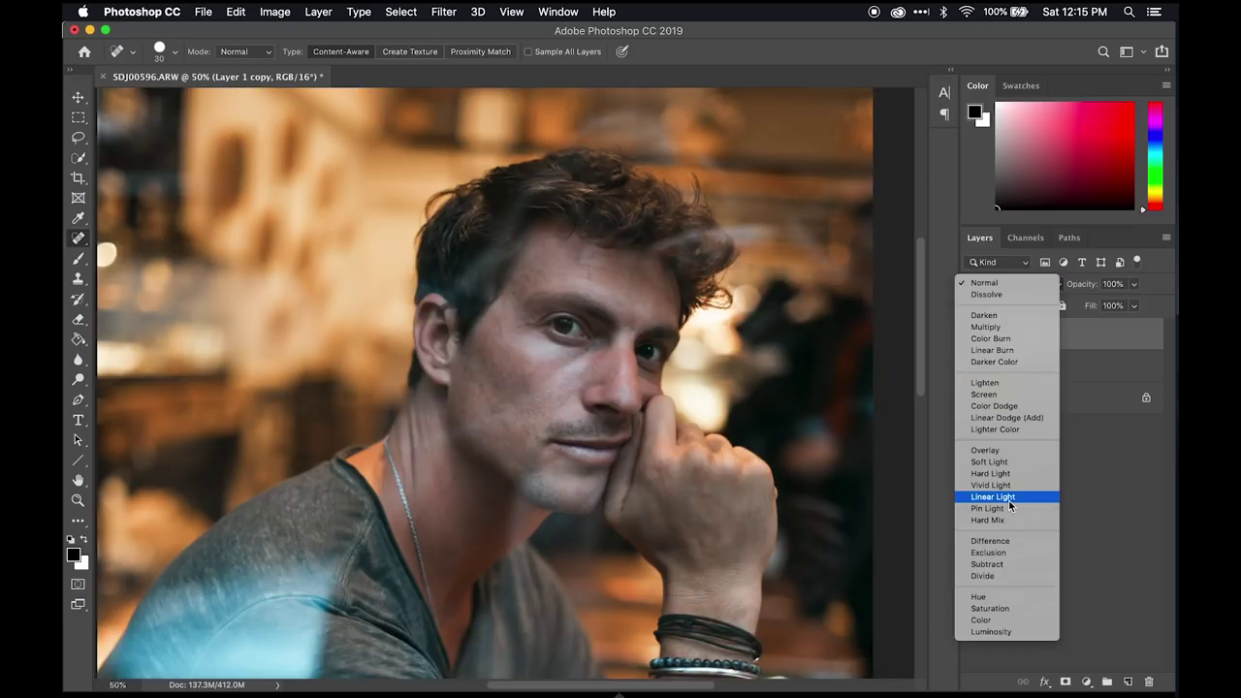
{"action": "left_click", "coordinate": [1009, 498]}
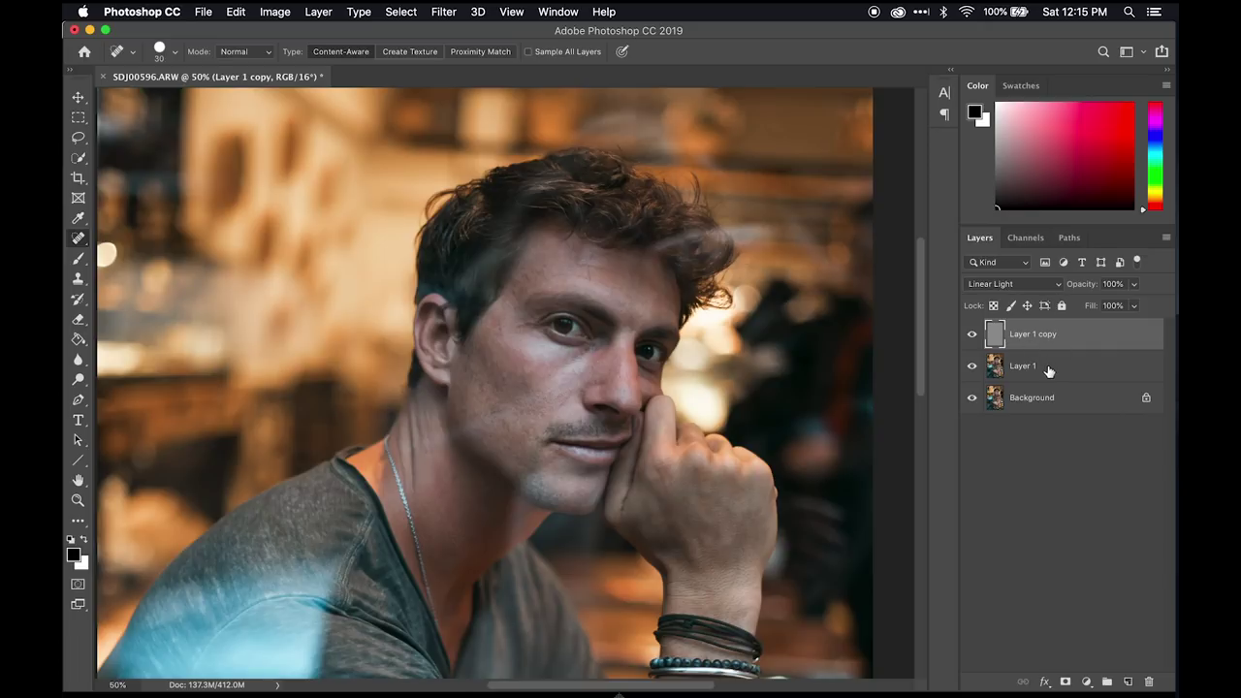
- Compare the skin with and without the Layer 1 copy texture, leaving that layer hidden and Layer 1 selected
{"action": "left_click", "coordinate": [973, 333]}
{"action": "left_click", "coordinate": [973, 334]}
{"action": "key", "text": "super+equal"}
{"action": "key", "text": "super+equal"}
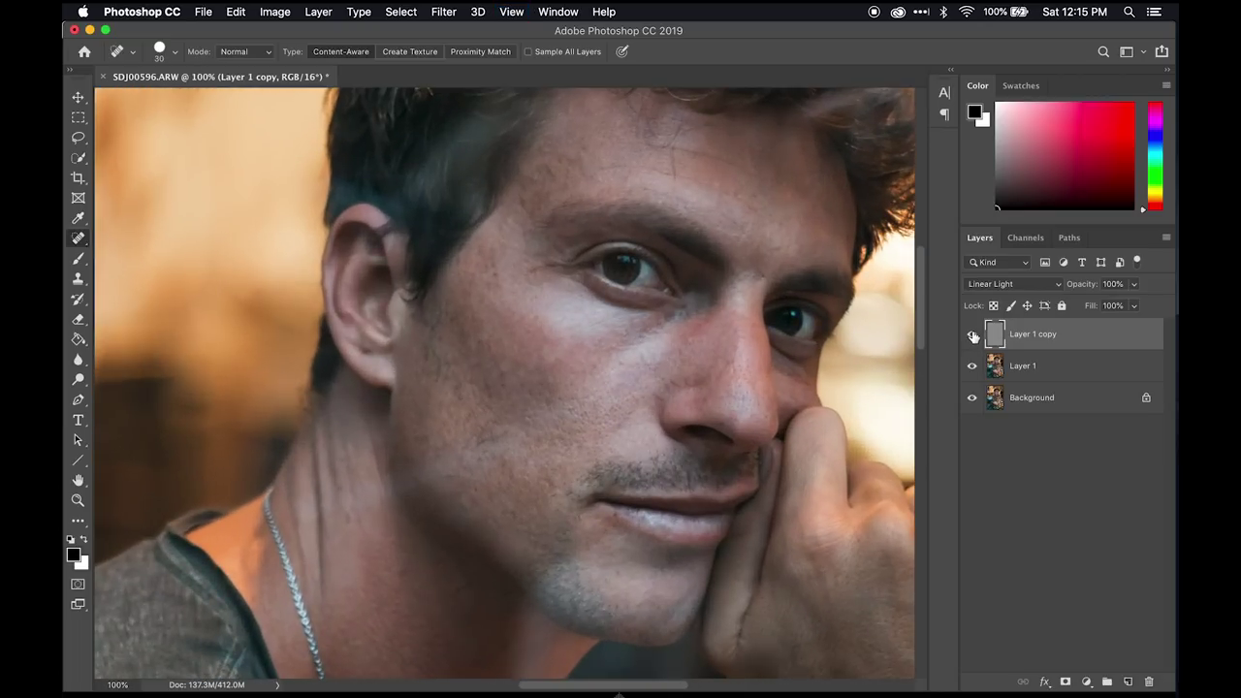
{"action": "left_click", "coordinate": [972, 334]}
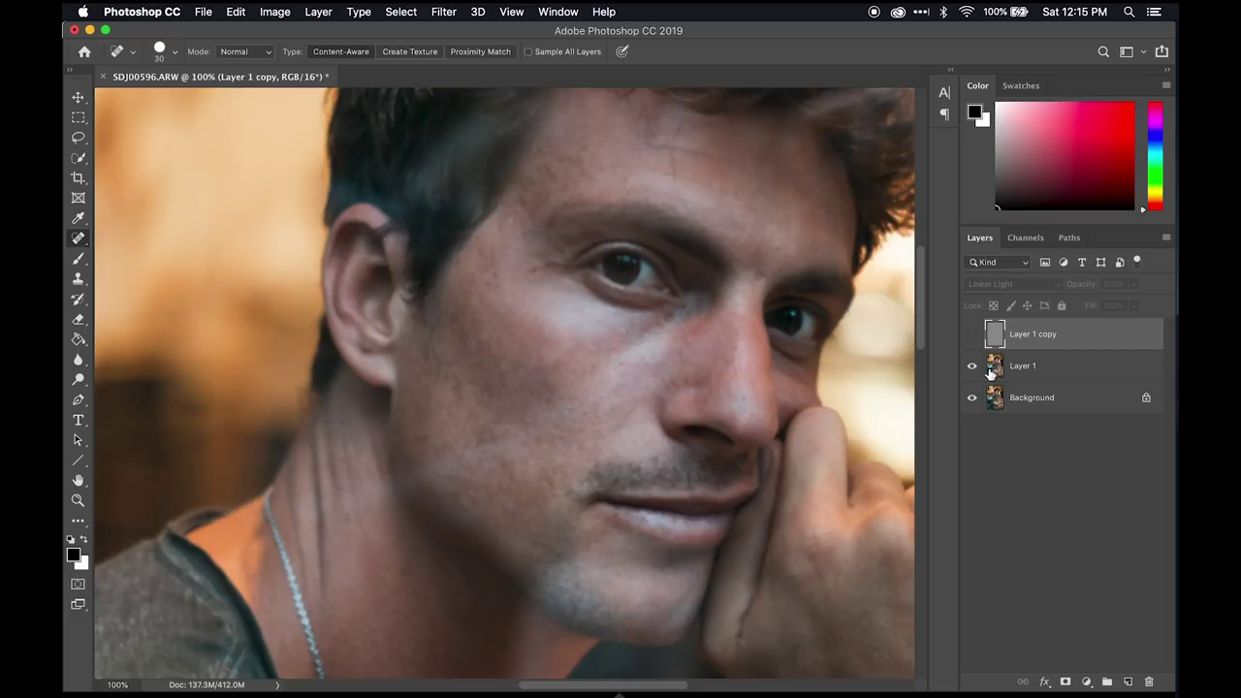
{"action": "left_click", "coordinate": [995, 369]}
{"action": "left_click", "coordinate": [973, 335]}
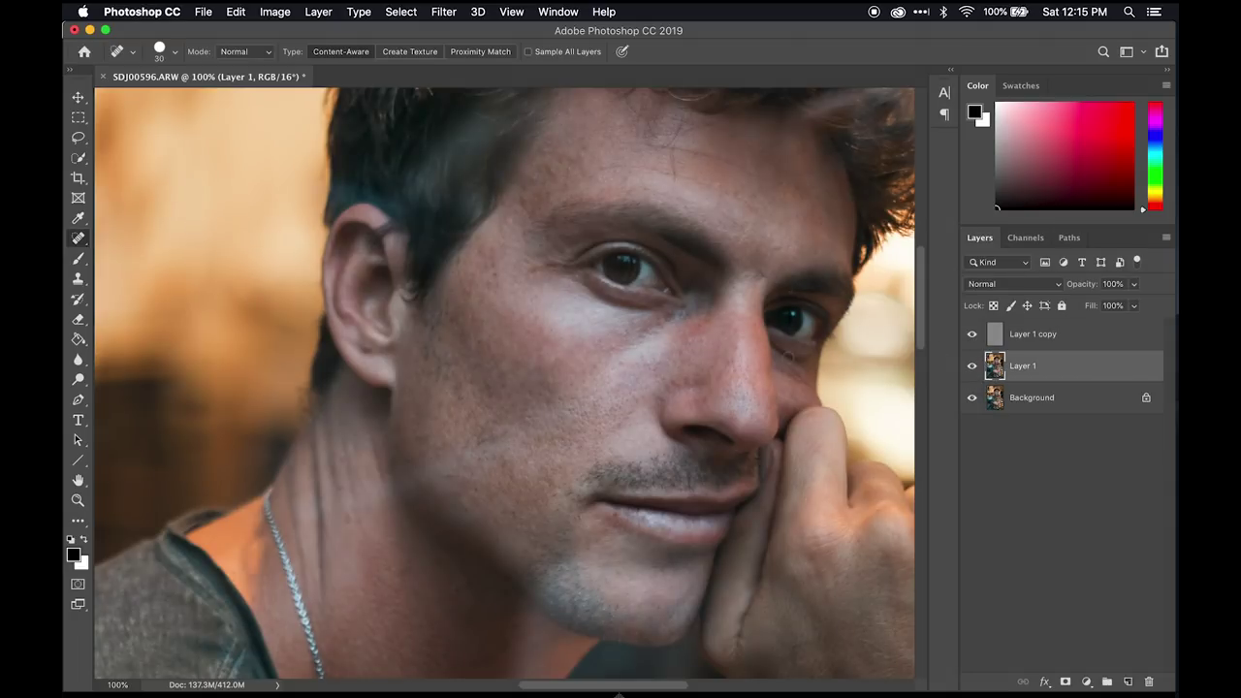
{"action": "left_click", "coordinate": [973, 335]}
- Add a Curves adjustment above Layer 1 with the midtones pulled down to darken, and invert its mask to black
{"action": "left_click", "coordinate": [1086, 682]}
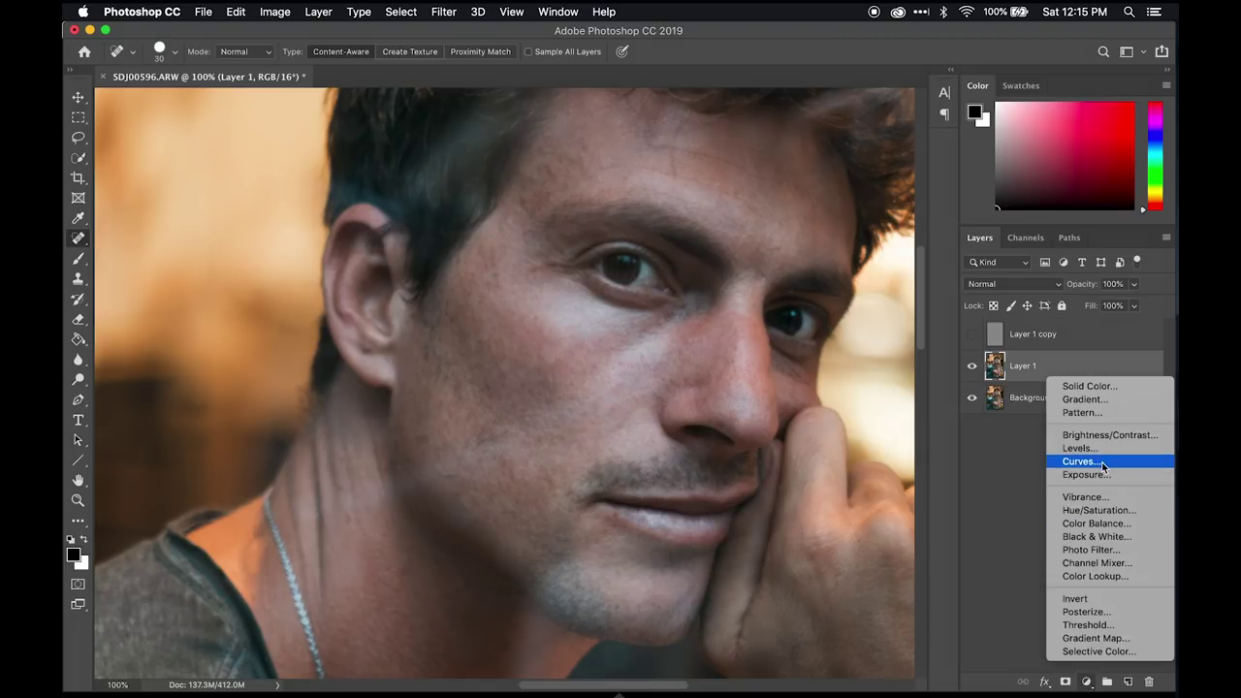
{"action": "left_click", "coordinate": [997, 451]}
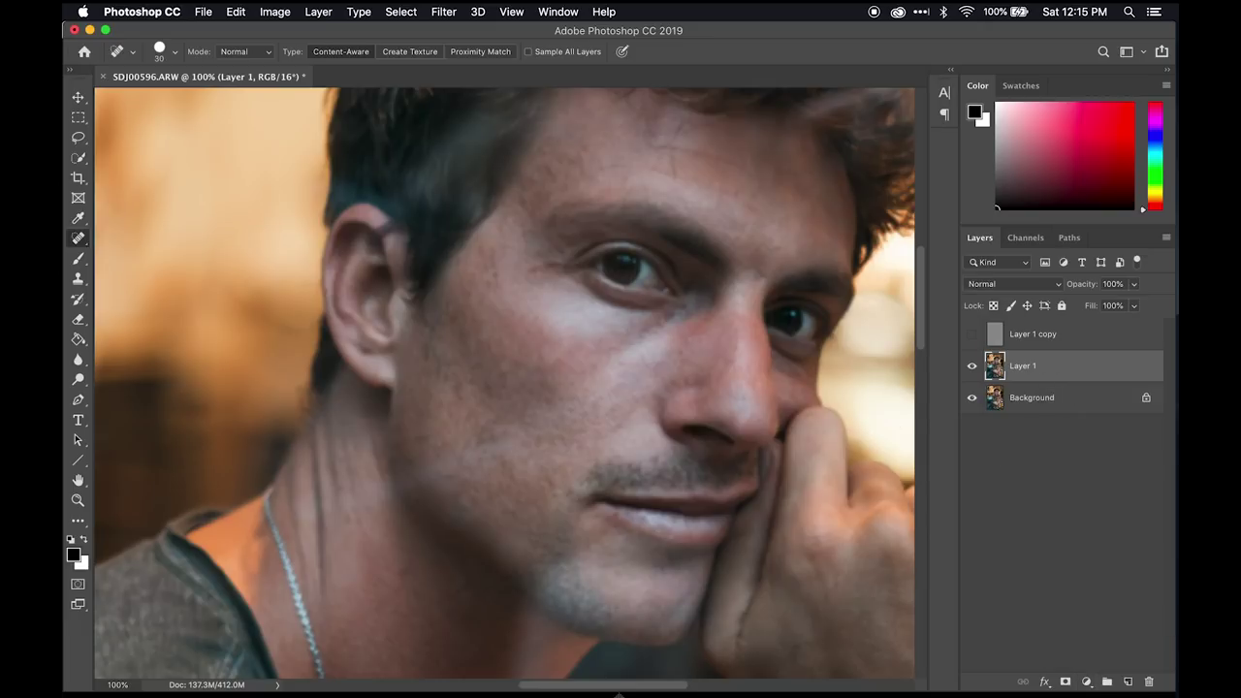
{"action": "key", "text": "super+plus"}
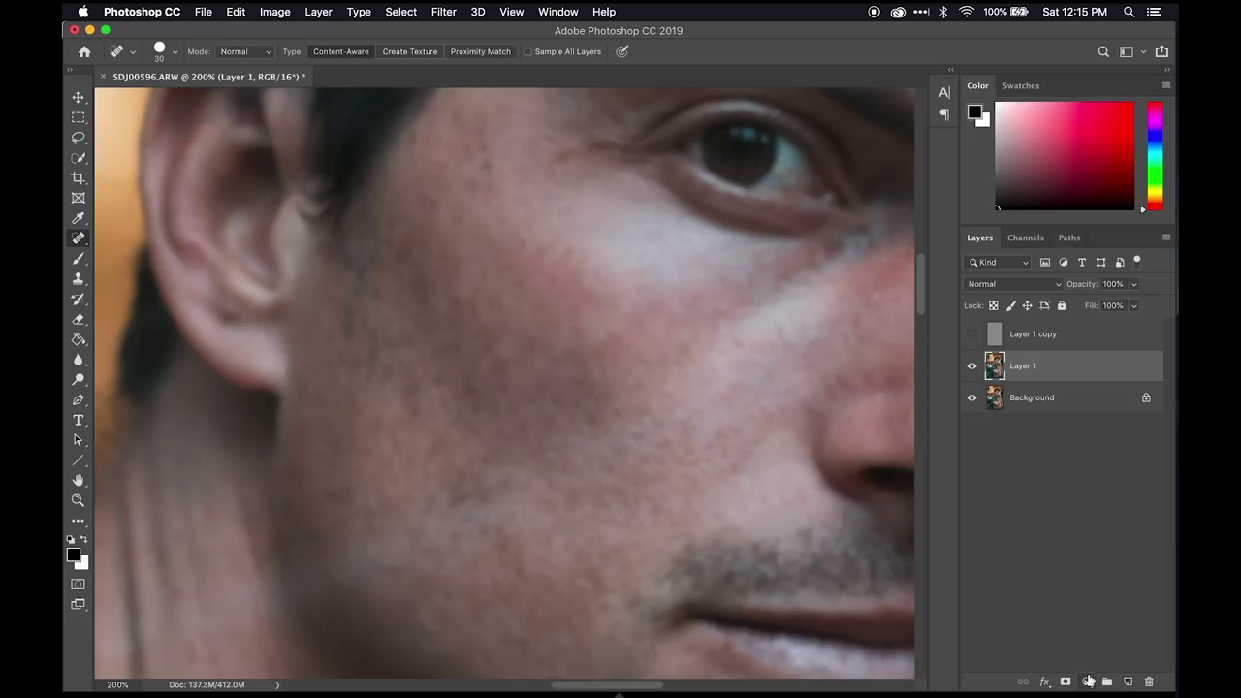
{"action": "left_click", "coordinate": [1090, 682]}
{"action": "left_click", "coordinate": [1085, 463]}
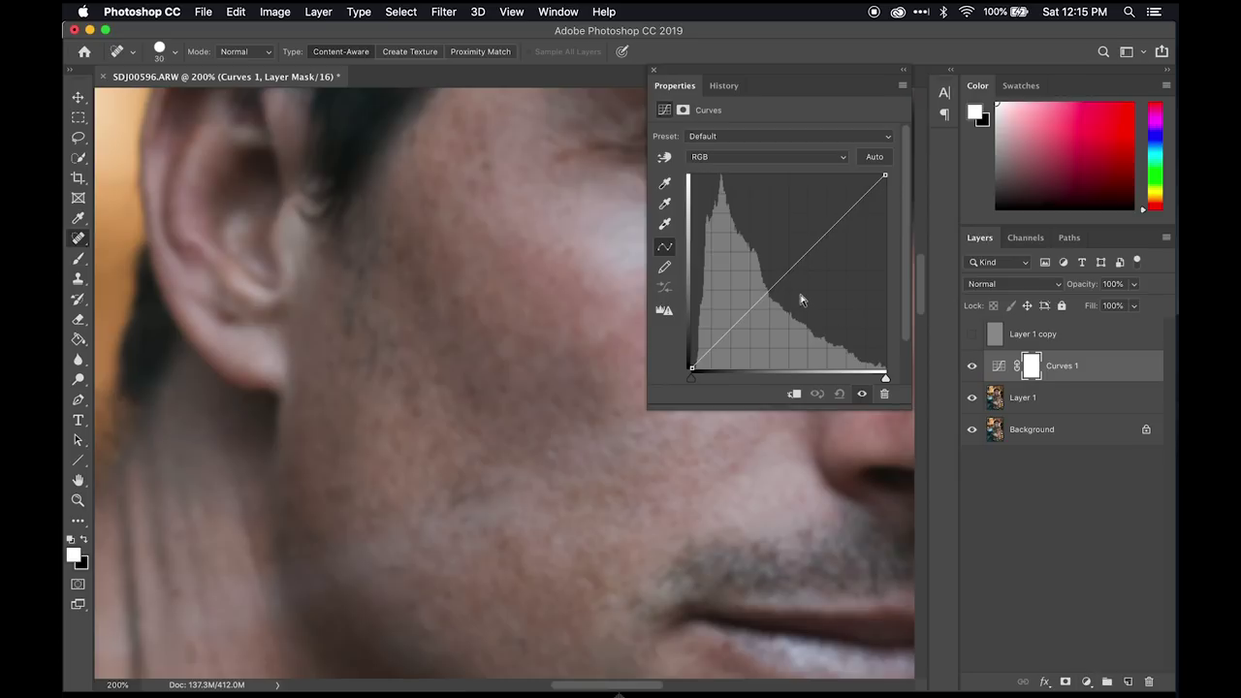
{"action": "left_click_drag", "start_coordinate": [783, 277], "coordinate": [795, 289]}
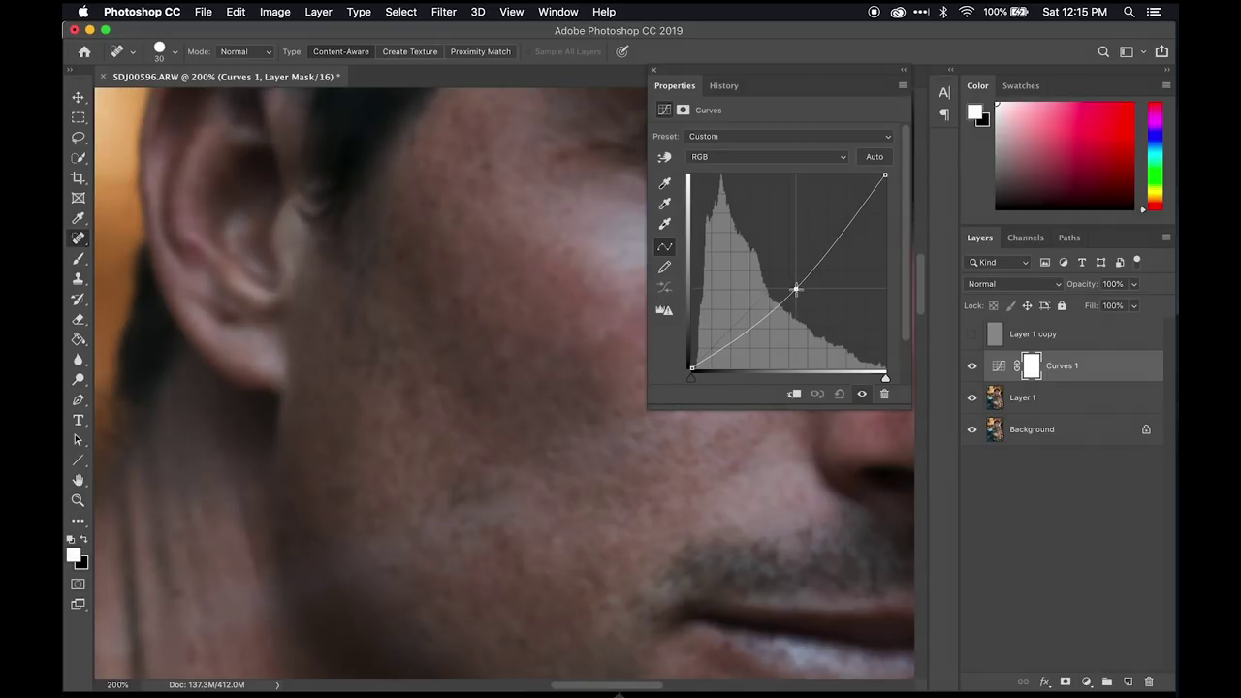
{"action": "left_click", "coordinate": [1031, 368]}
{"action": "key", "text": "super+i"}
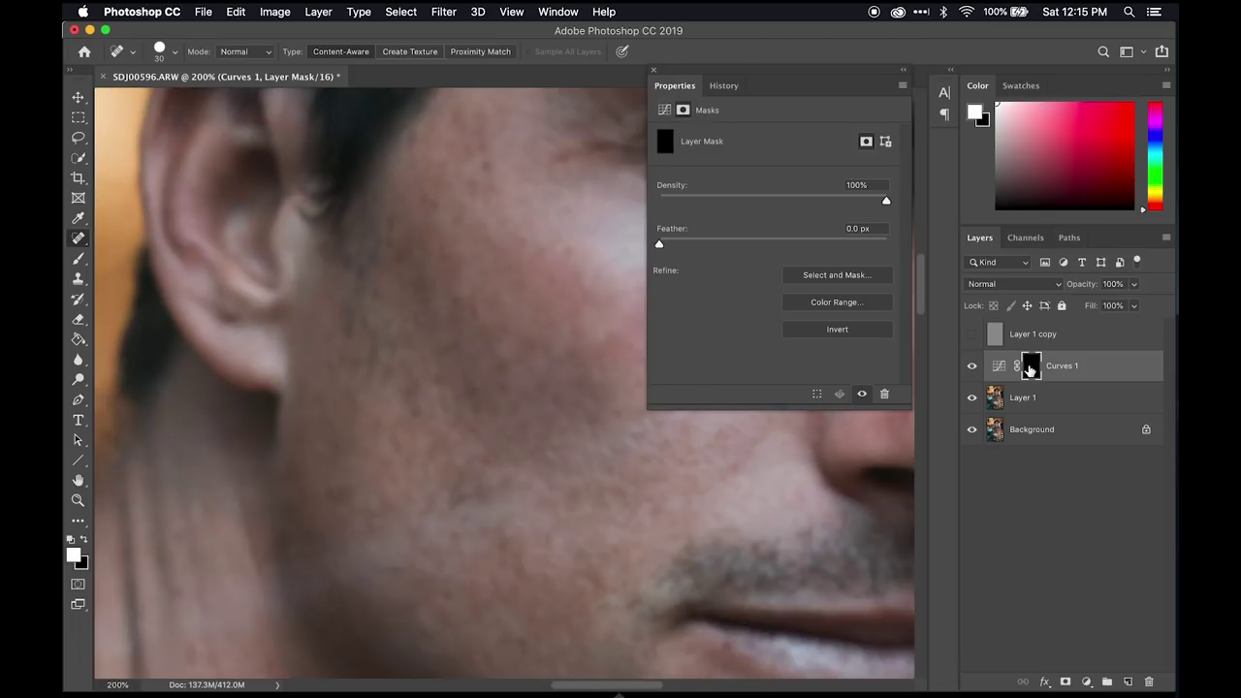
- Duplicate the darkening Curves layer and raise the copy's midpoint above the diagonal so that it brightens
{"action": "key", "text": "super+j"}
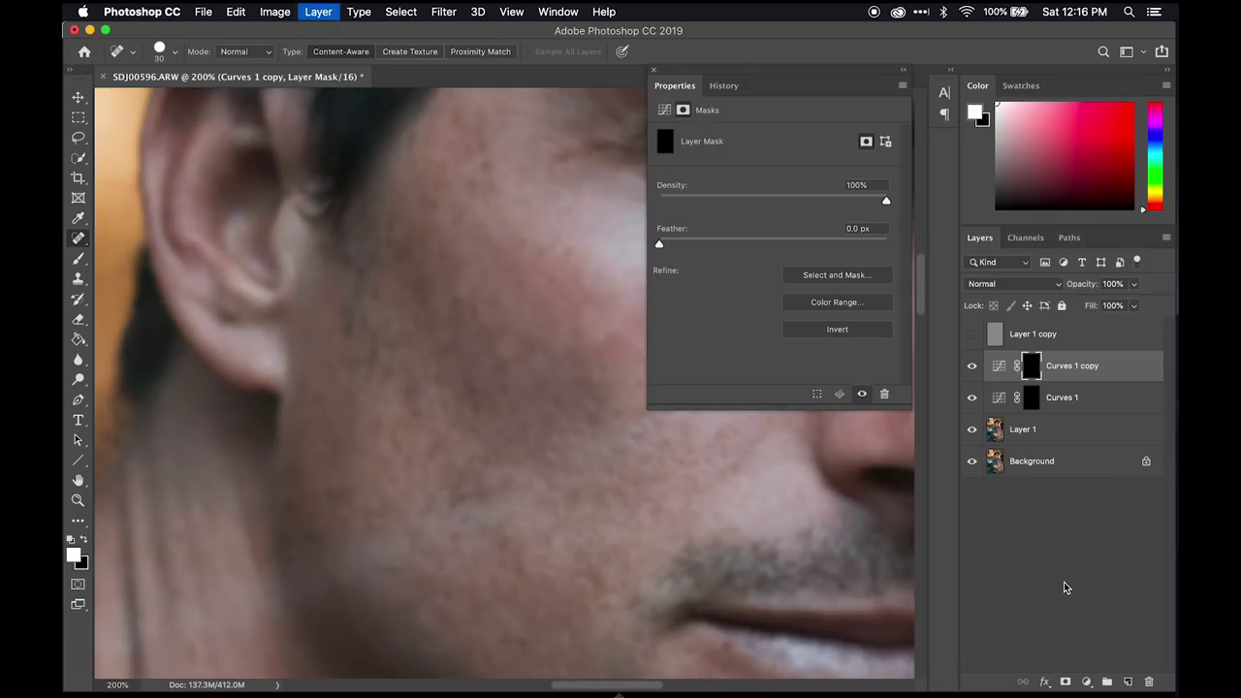
{"action": "left_click", "coordinate": [999, 365]}
{"action": "left_click_drag", "start_coordinate": [795, 288], "coordinate": [771, 259]}
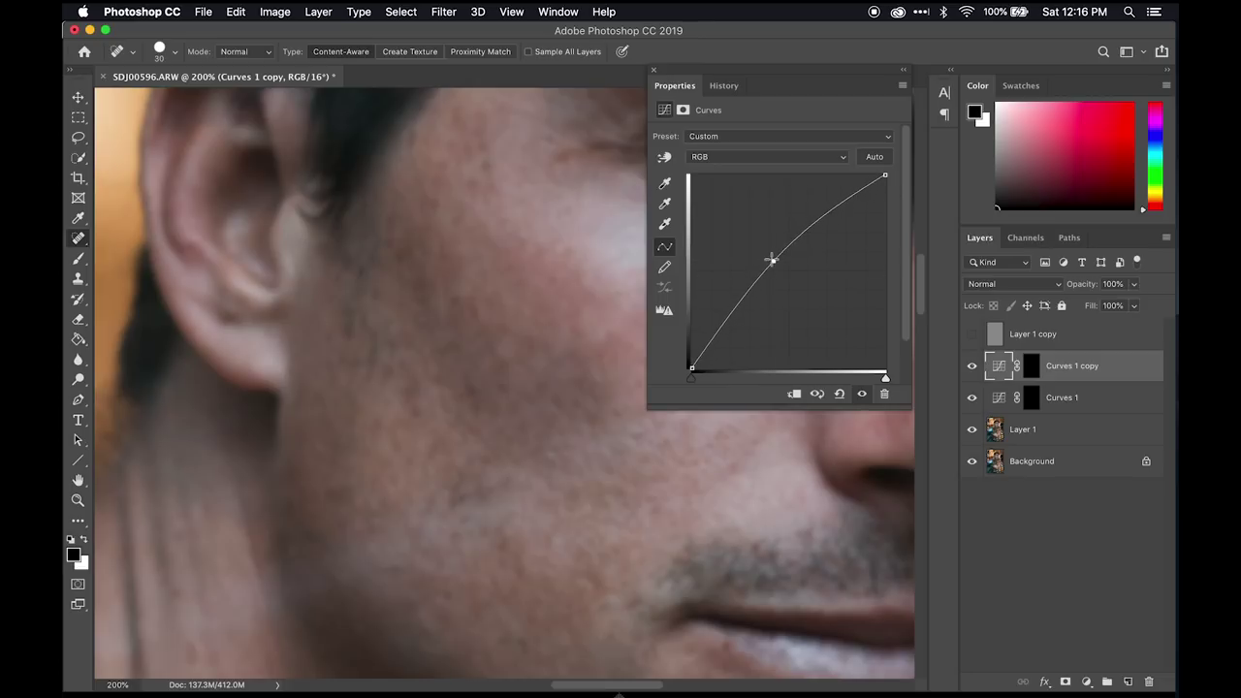
- Rename the brightening curves layer Light Texture and the darkening one Dark Texture, leaving Light Texture selected
{"action": "double_click", "coordinate": [1066, 367]}
{"action": "type", "text": "Light Texture"}
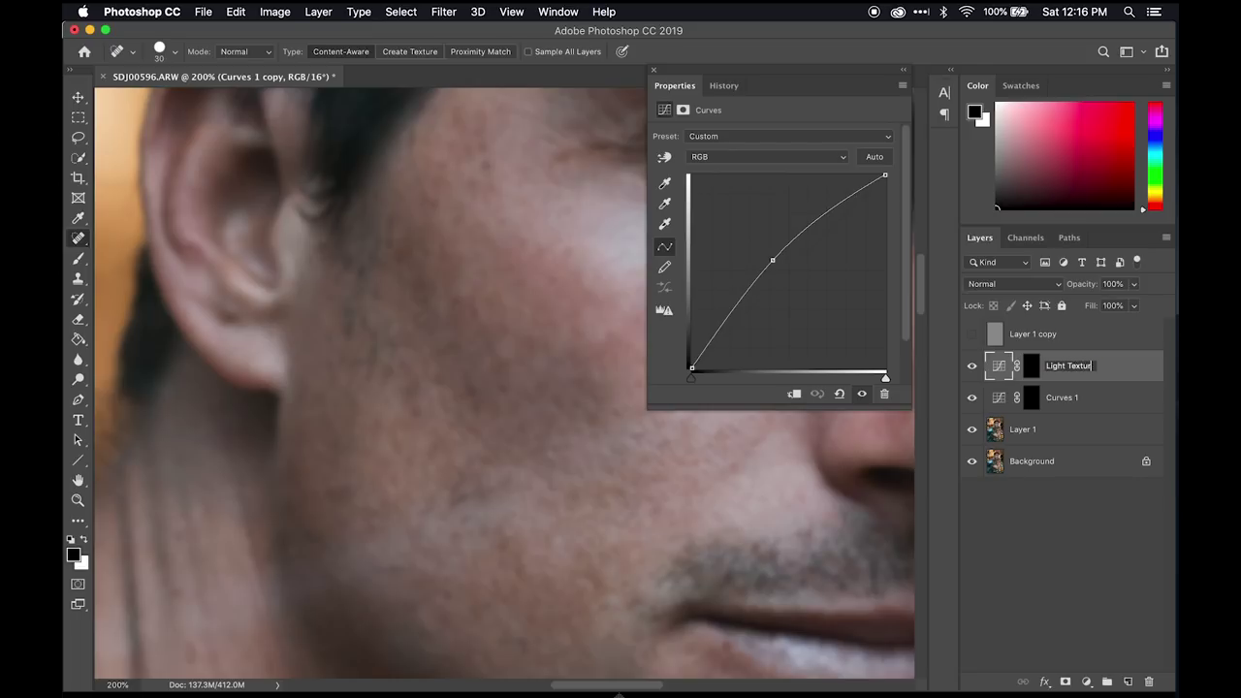
{"action": "key", "text": "Tab"}
{"action": "type", "text": "Dar"}
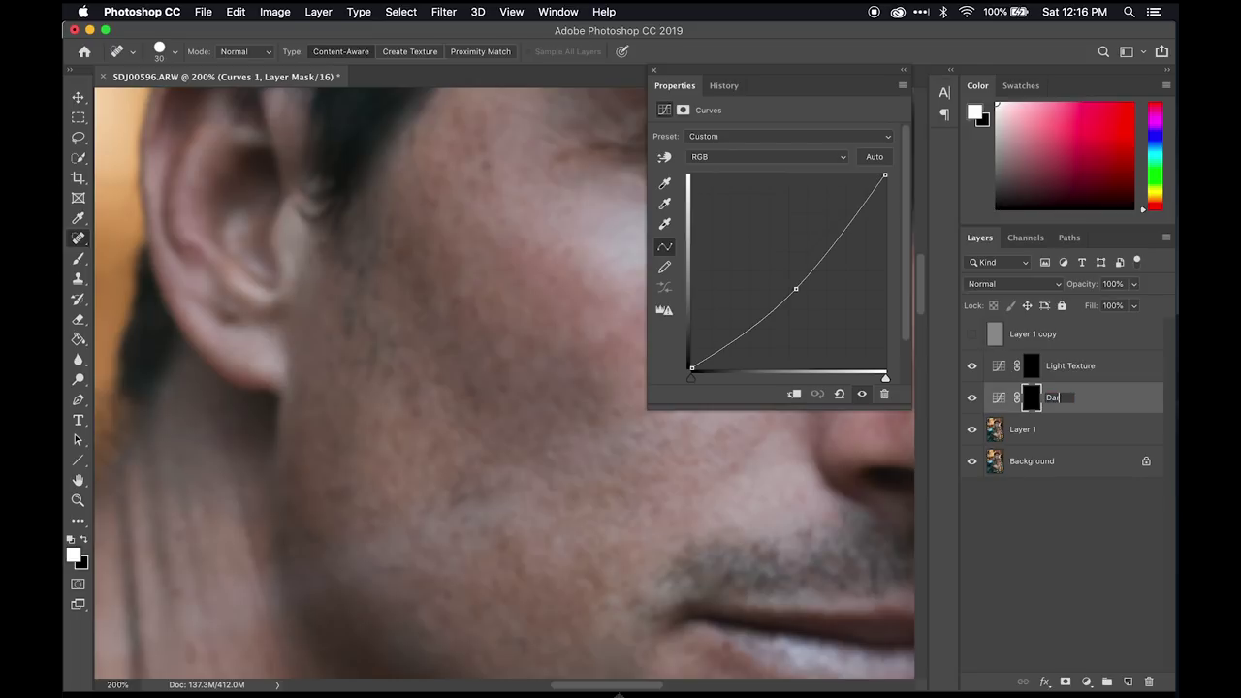
{"action": "type", "text": "k Texture"}
{"action": "key", "text": "Return"}
{"action": "left_click", "coordinate": [1099, 373]}
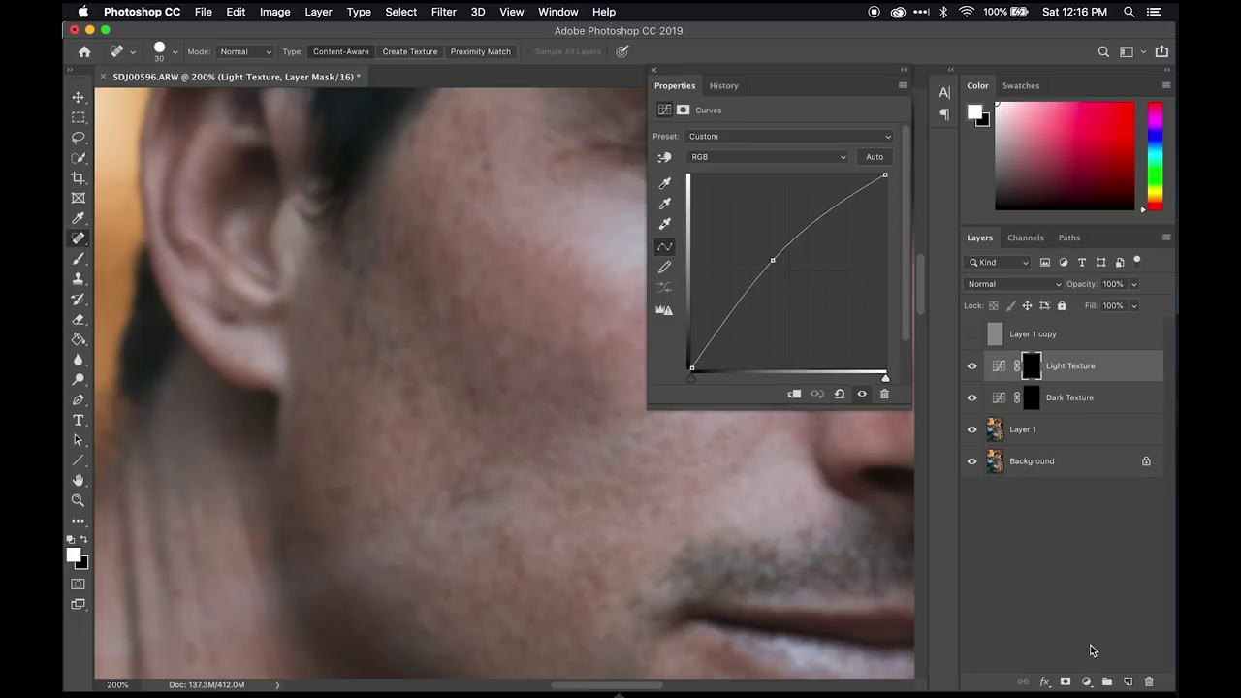
{"action": "left_click", "coordinate": [654, 70]}
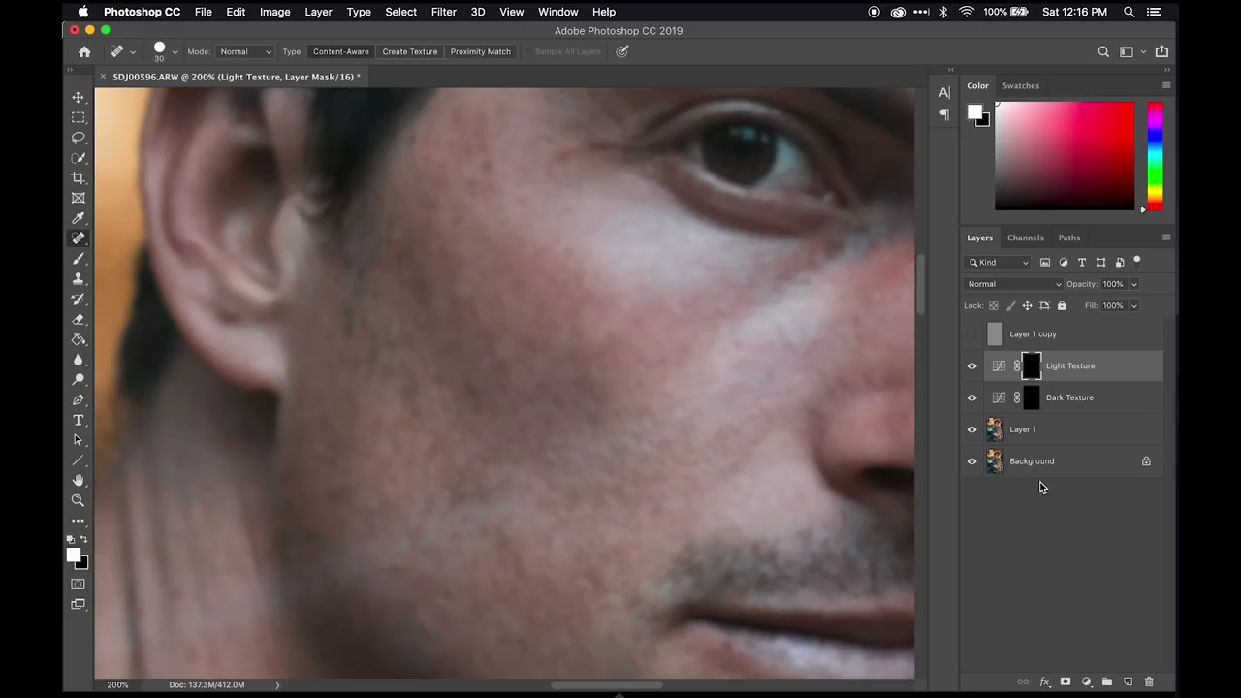
- Add a Curves adjustment above Light Texture with a contrast-boosting S-curve that lowers the shadows and raises the highlights
{"action": "key", "text": "super+minus"}
{"action": "left_click", "coordinate": [1087, 682]}
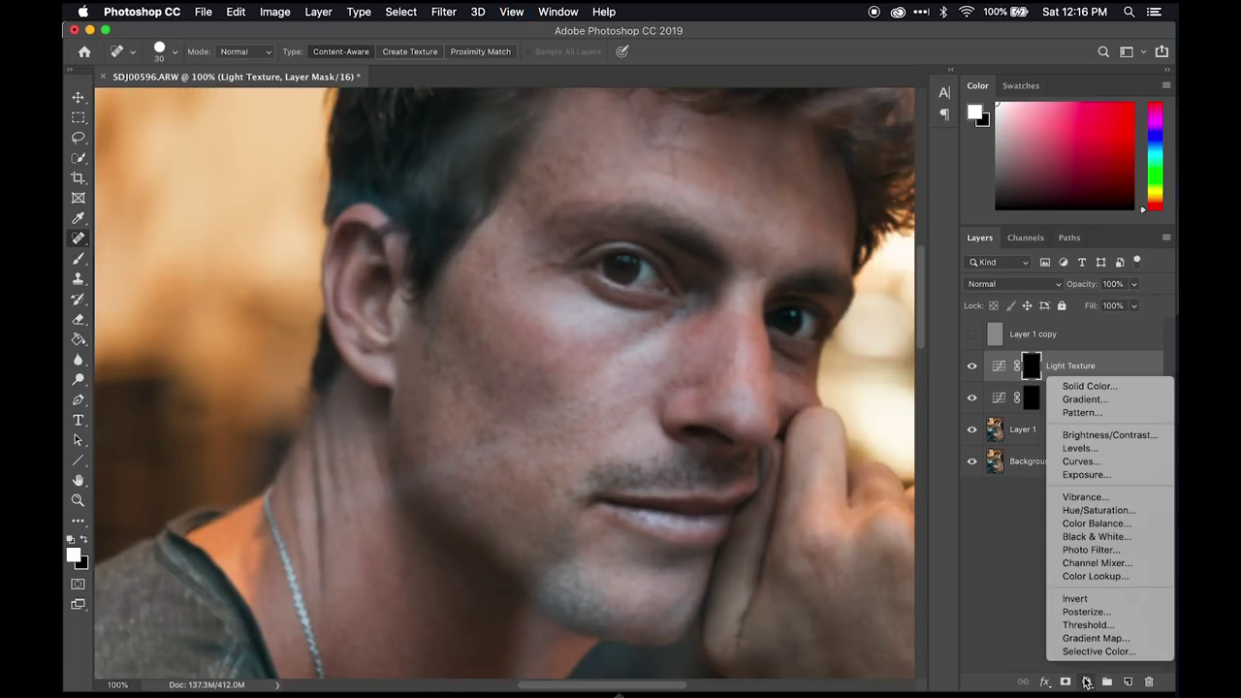
{"action": "left_click", "coordinate": [1092, 464]}
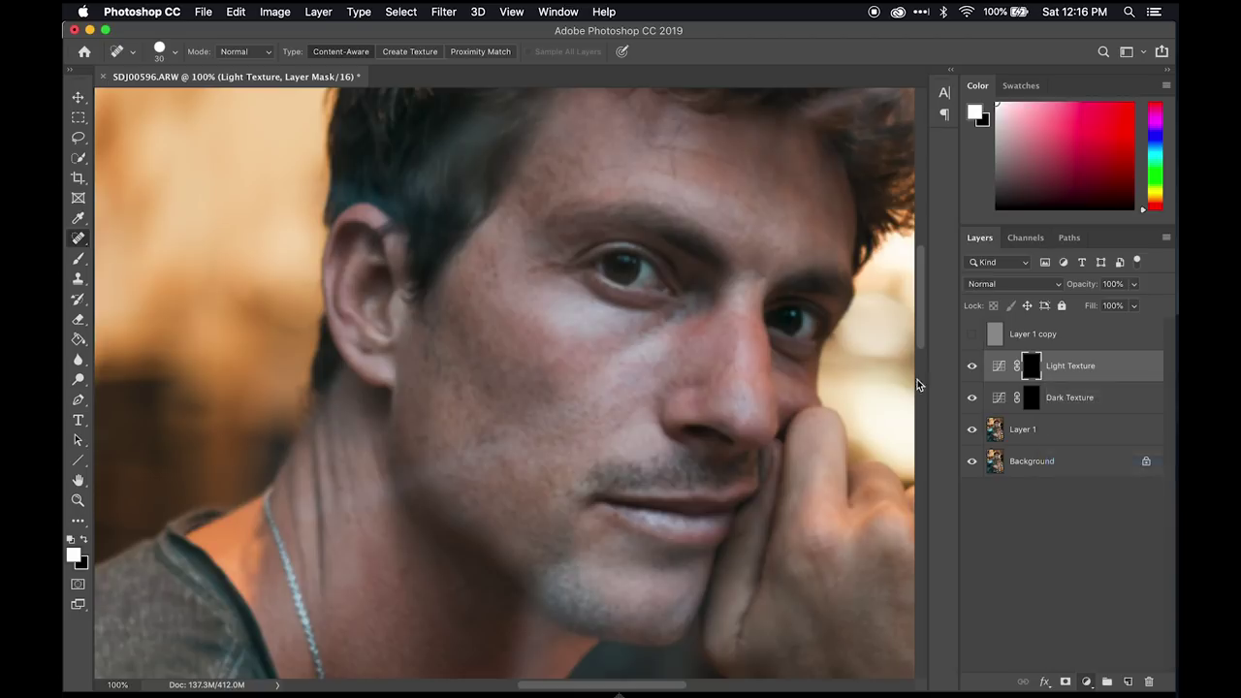
{"action": "left_click_drag", "start_coordinate": [740, 319], "coordinate": [729, 349]}
{"action": "mouse_move", "coordinate": [809, 267]}
{"action": "left_mouse_down"}
{"action": "mouse_move", "coordinate": [786, 263]}
{"action": "mouse_move", "coordinate": [797, 251]}
{"action": "left_mouse_up"}
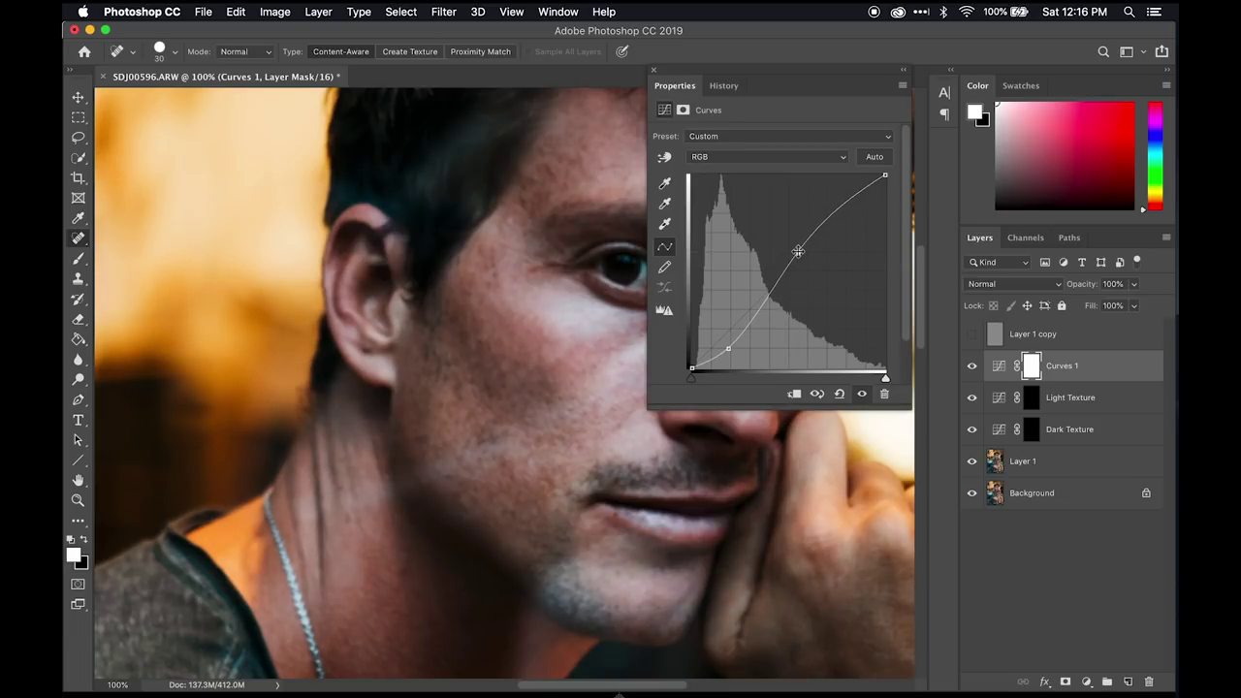
- Add a Hue/Saturation adjustment above the contrast curve and reduce the saturation fully to make the image black and white
{"action": "left_click", "coordinate": [1086, 682]}
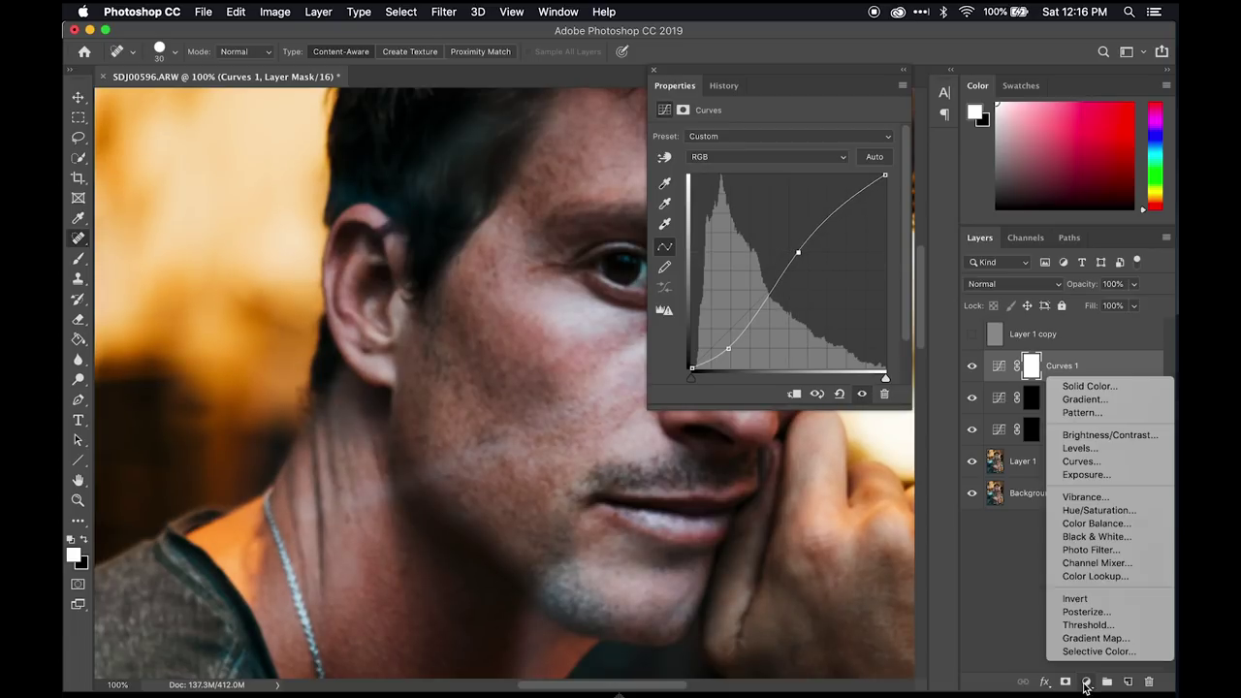
{"action": "left_click", "coordinate": [1099, 510]}
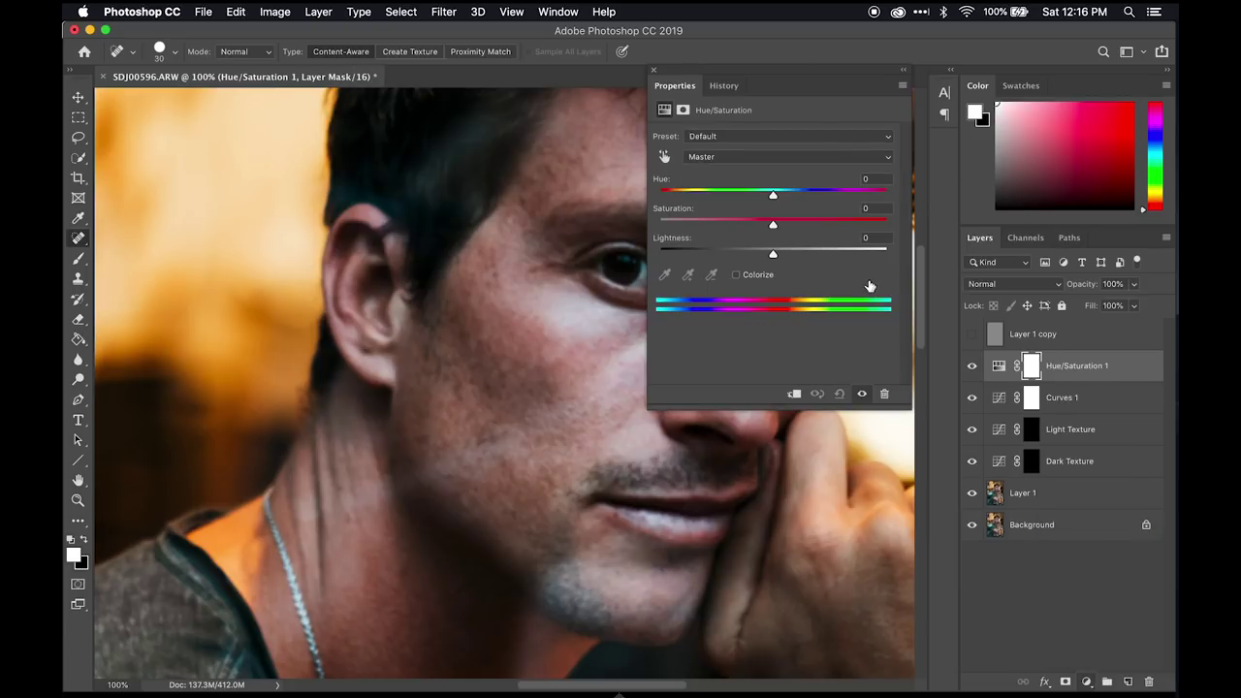
{"action": "left_click_drag", "start_coordinate": [774, 226], "coordinate": [547, 202]}
{"action": "left_click", "coordinate": [655, 71]}
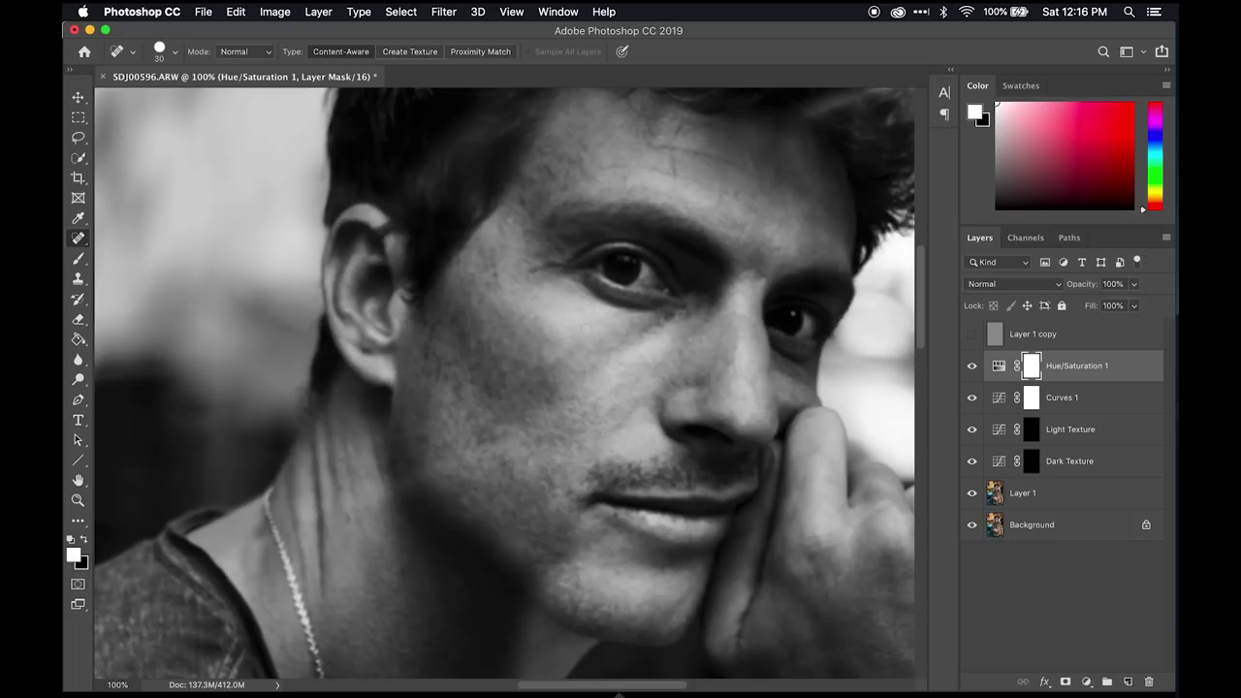
- Target the Light Texture layer mask and ready a white Brush at 25 px and 37% hardness for close-up work on the cheek
{"action": "key", "text": "super+equal"}
{"action": "key", "text": "super+equal"}
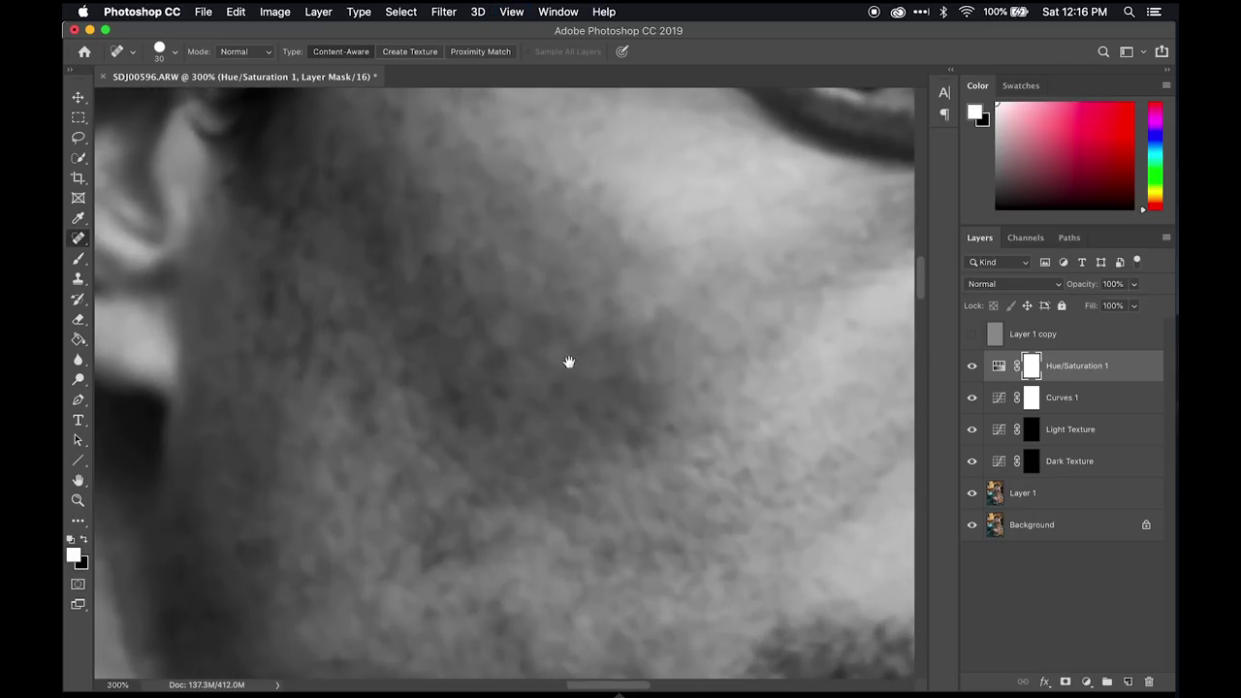
{"action": "left_click_drag", "start_coordinate": [640, 297], "coordinate": [509, 413]}
{"action": "left_click", "coordinate": [1034, 430]}
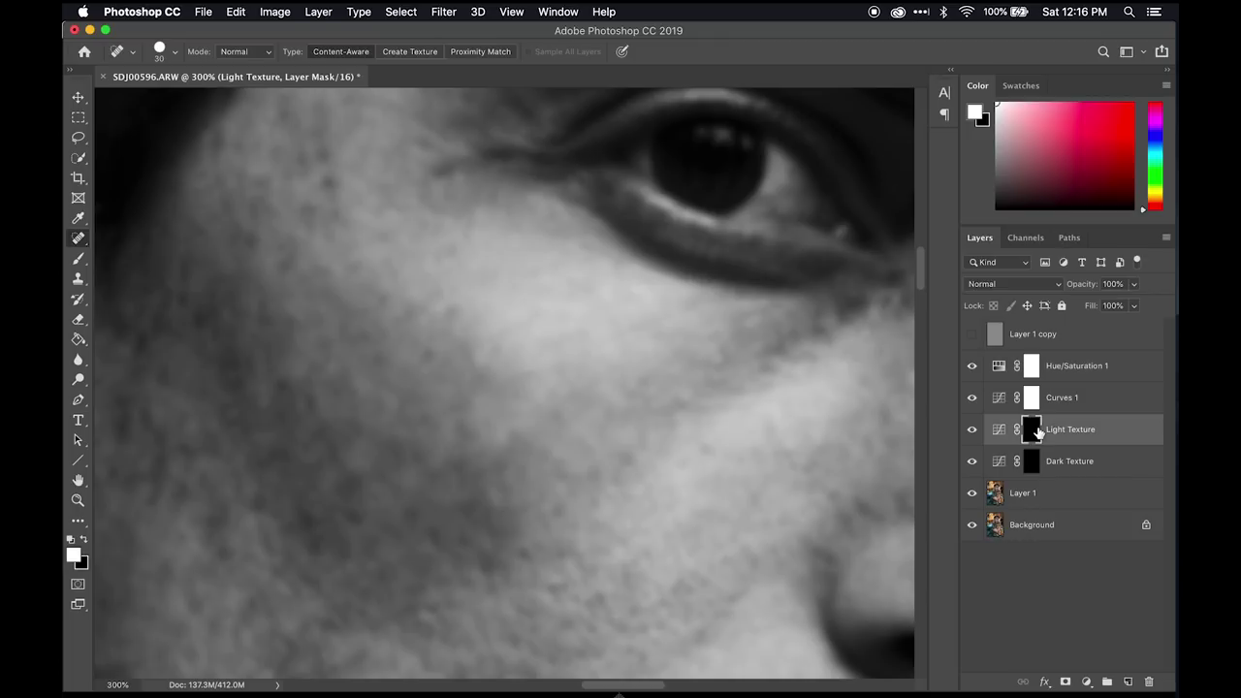
{"action": "left_click_drag", "start_coordinate": [787, 227], "coordinate": [773, 193]}
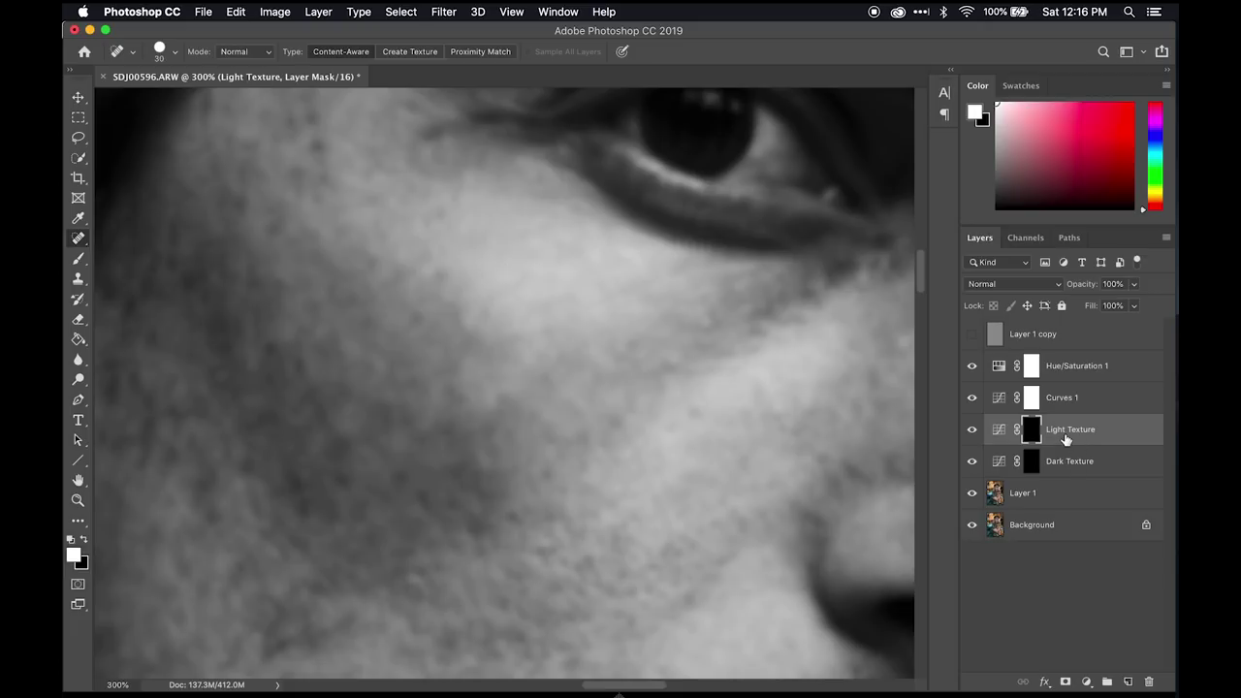
{"action": "key", "text": "b"}
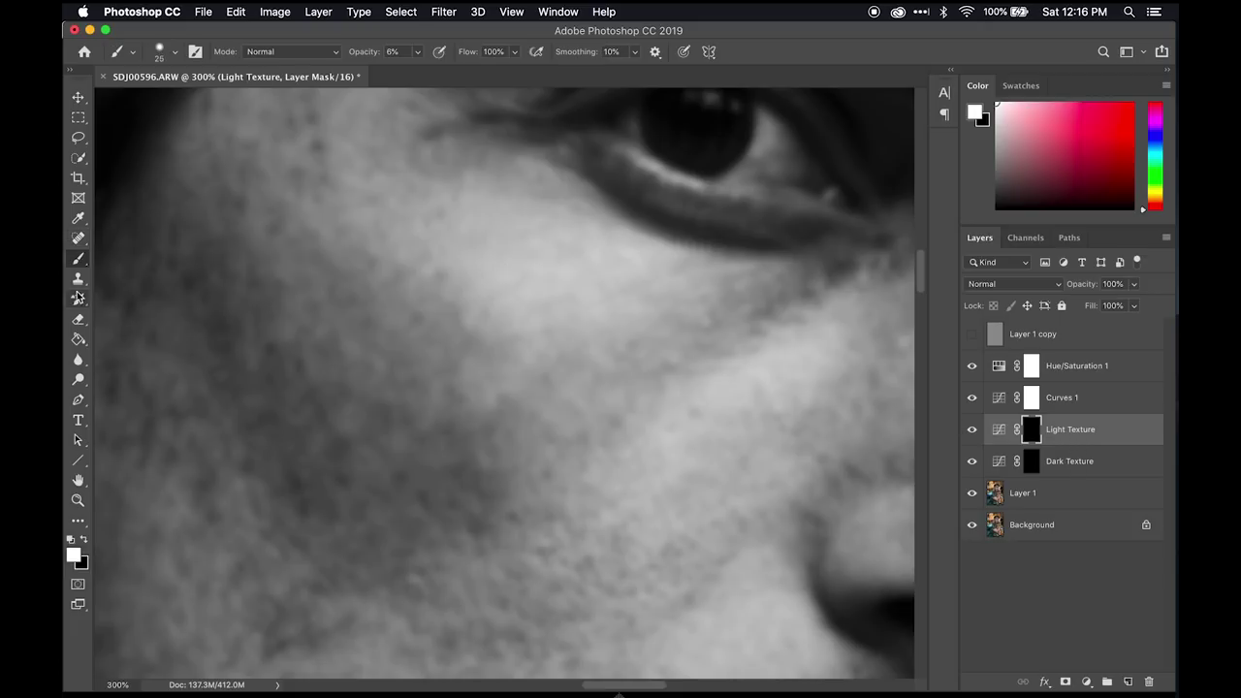
{"action": "left_click", "coordinate": [161, 56]}
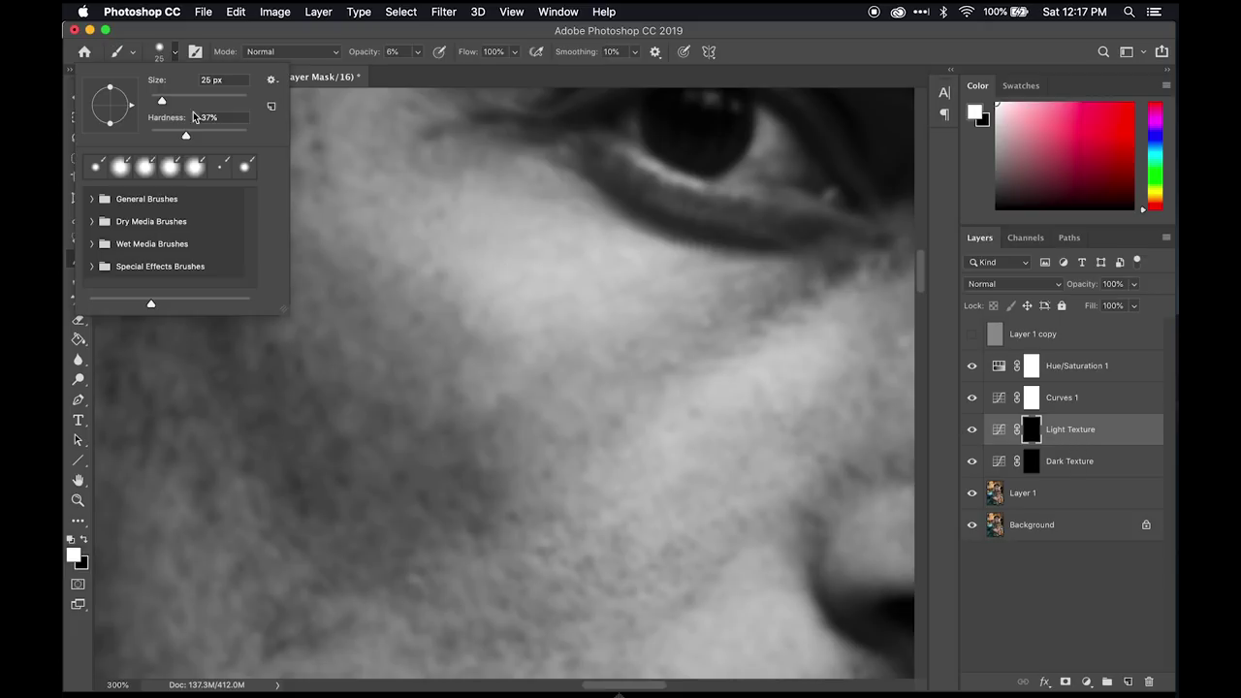
{"action": "left_click", "coordinate": [186, 138]}
{"action": "key", "text": "Return"}
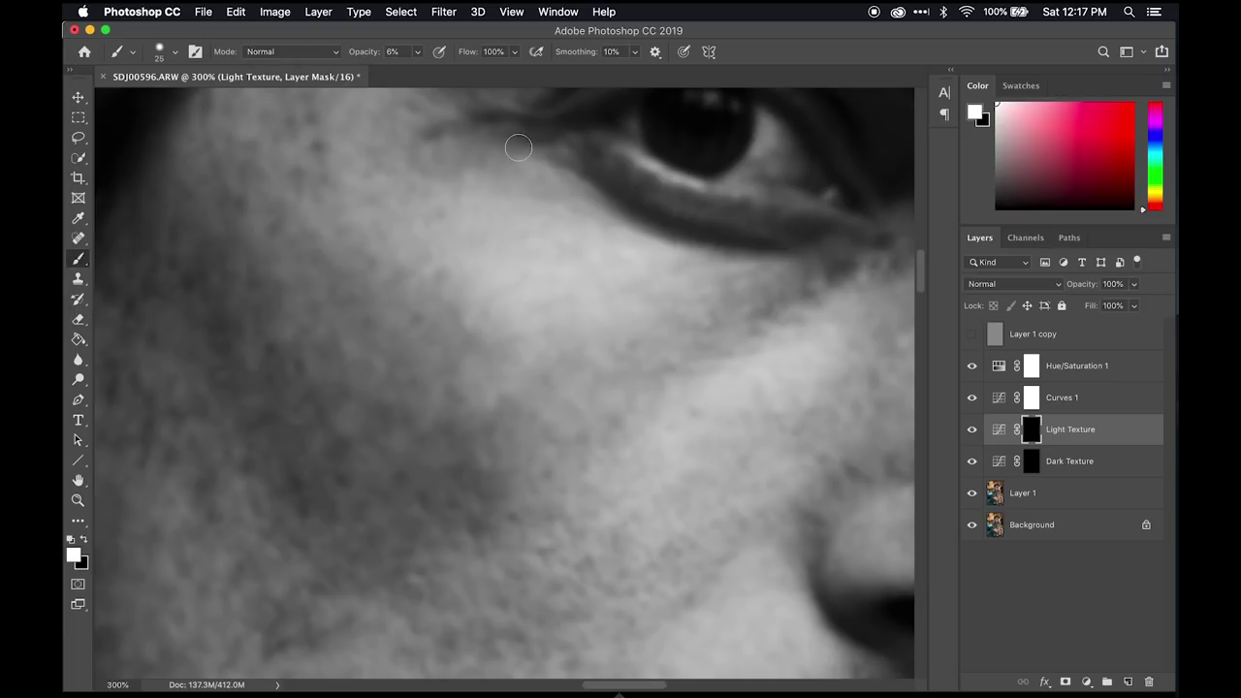
{"action": "left_click", "coordinate": [1000, 428]}
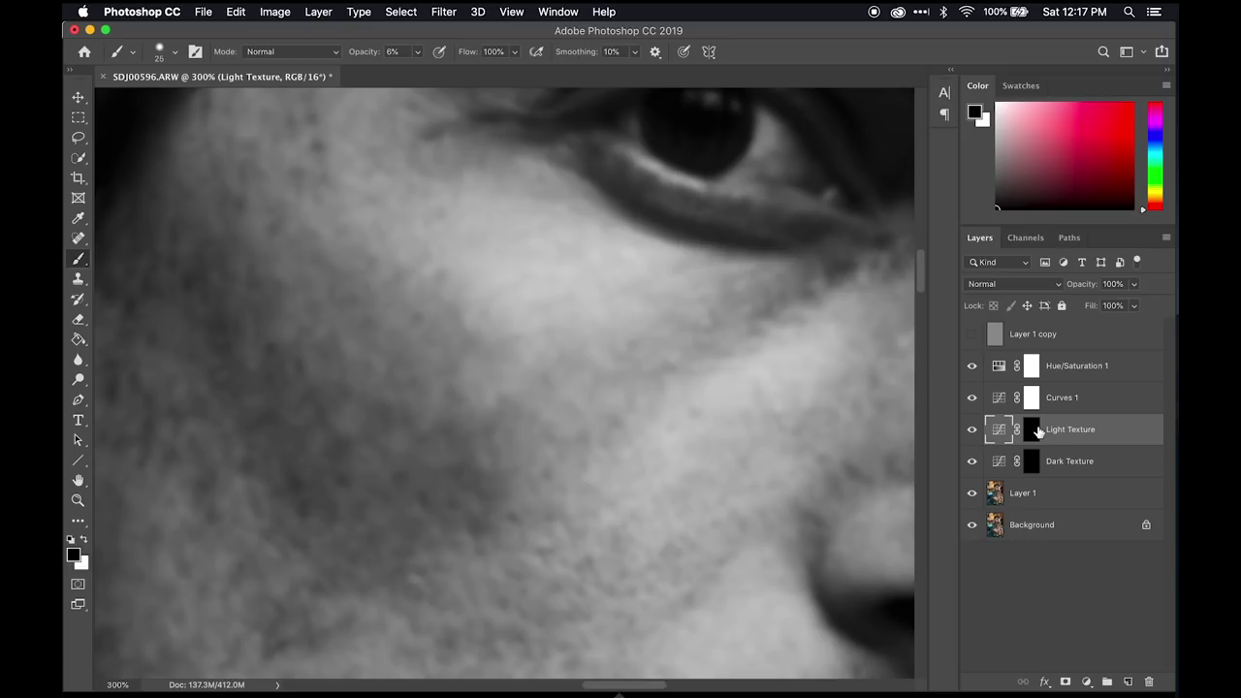
{"action": "left_click", "coordinate": [1031, 430]}
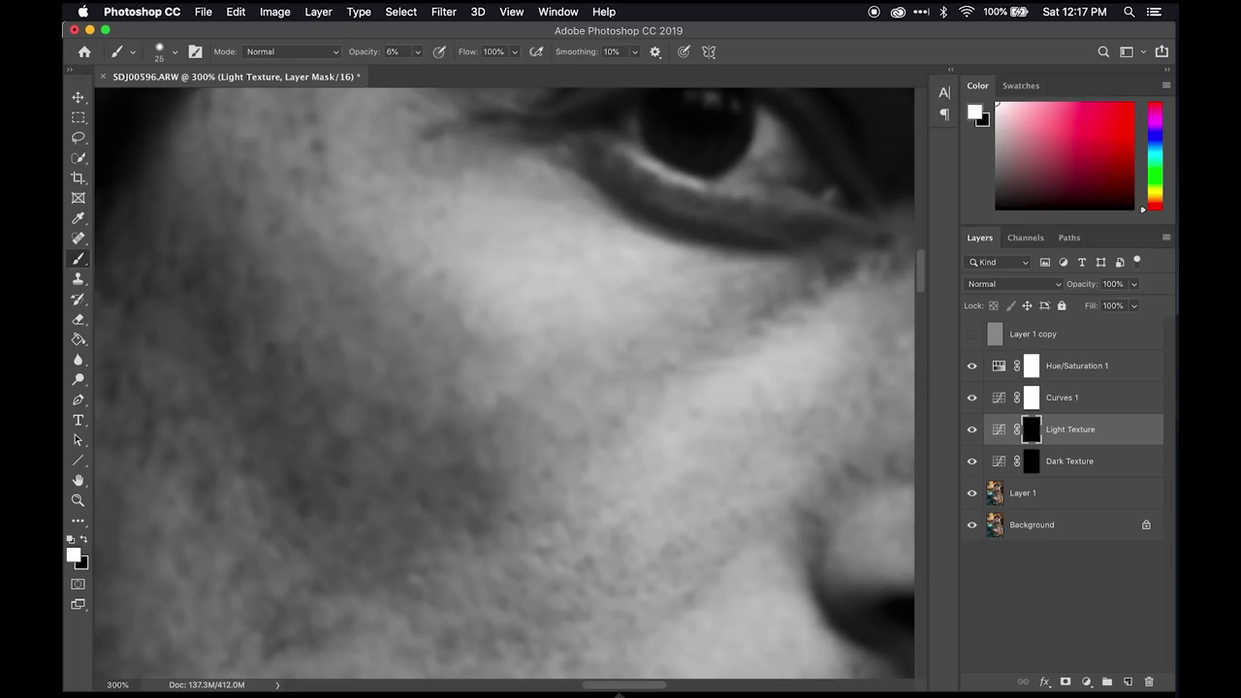
- Lighten and darken small blotches on the cheek with fine low-opacity white brushwork on the Light Texture and Dark Texture masks
{"action": "left_click_drag", "start_coordinate": [660, 382], "coordinate": [527, 402]}
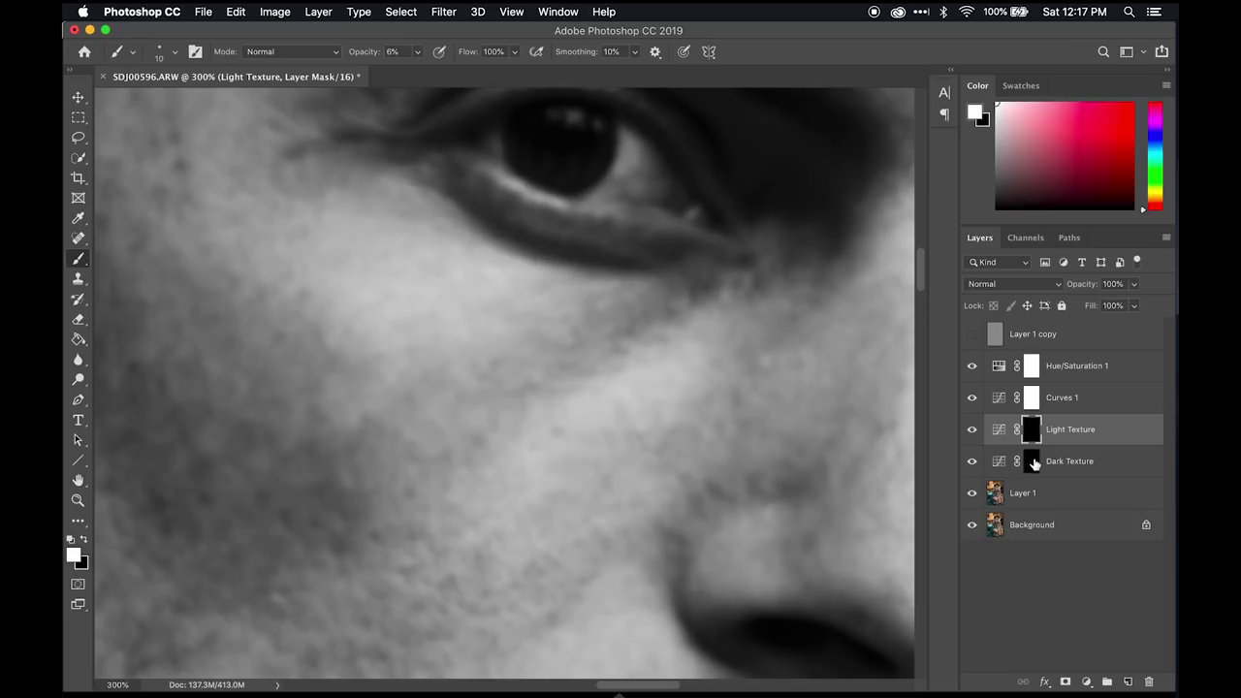
{"action": "left_click", "coordinate": [1033, 462]}
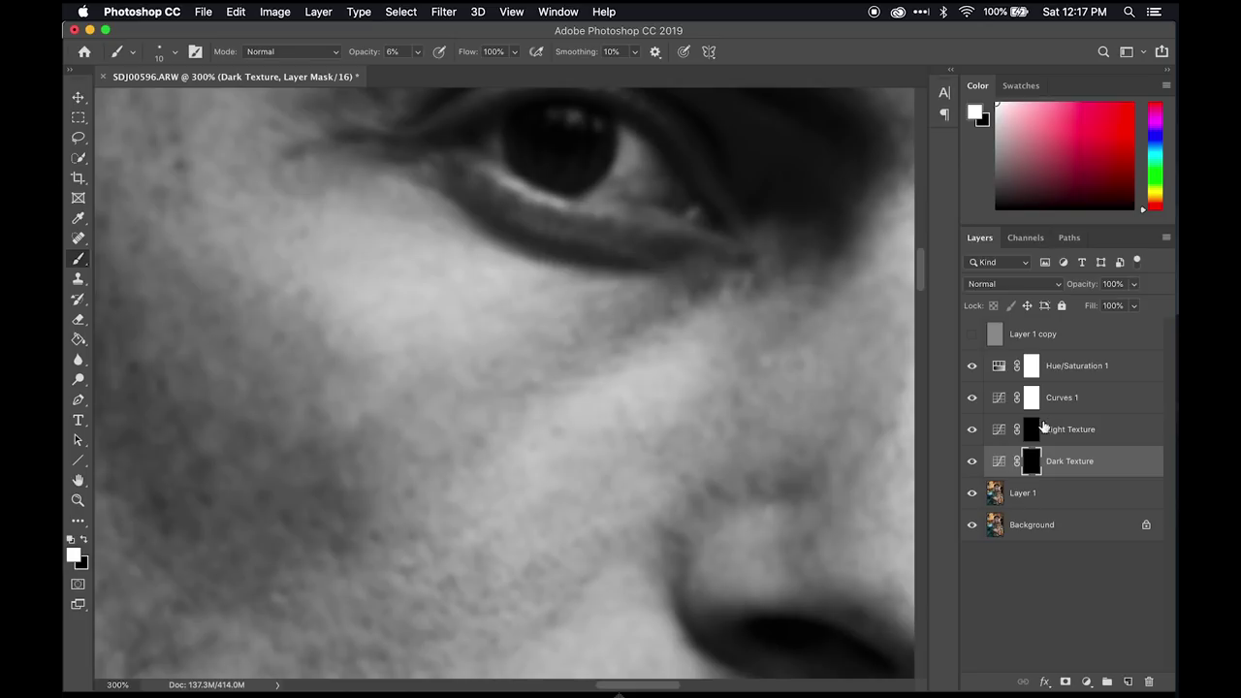
{"action": "left_click", "coordinate": [1033, 430]}
{"action": "scroll", "coordinate": [546, 340], "scroll_direction": "down", "scroll_amount": 5}
{"action": "scroll", "coordinate": [546, 340], "scroll_direction": "left", "scroll_amount": 5}
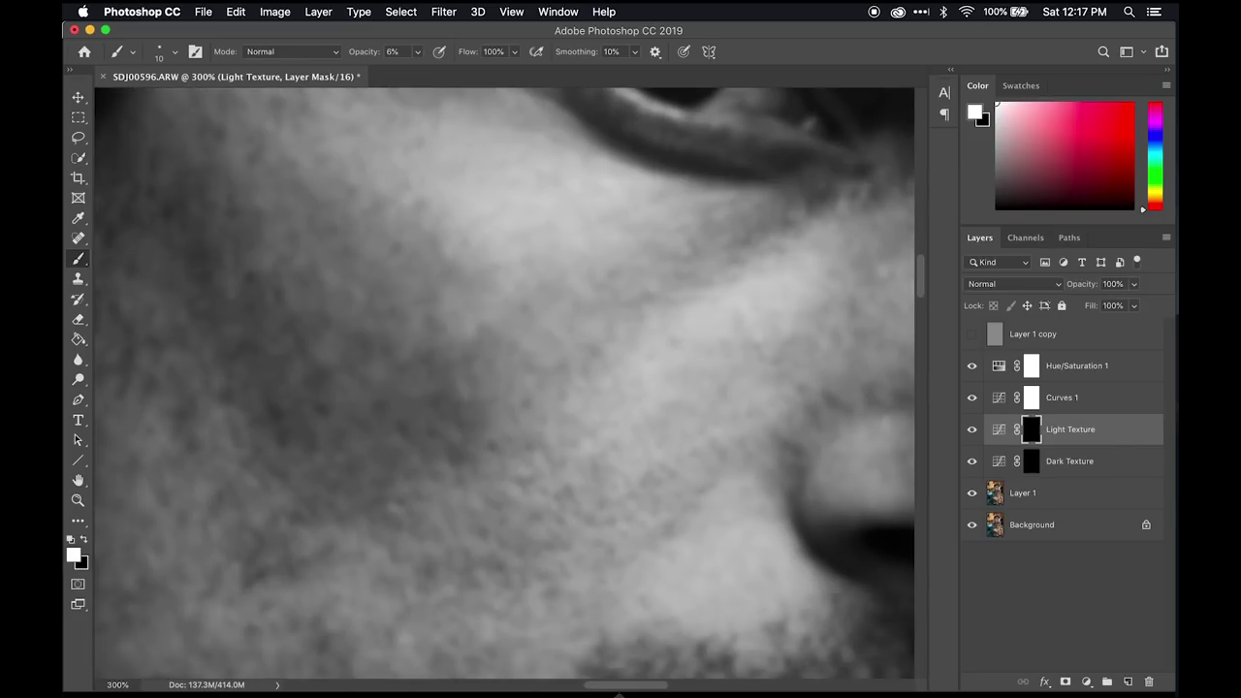
{"action": "key", "text": "super+minus"}
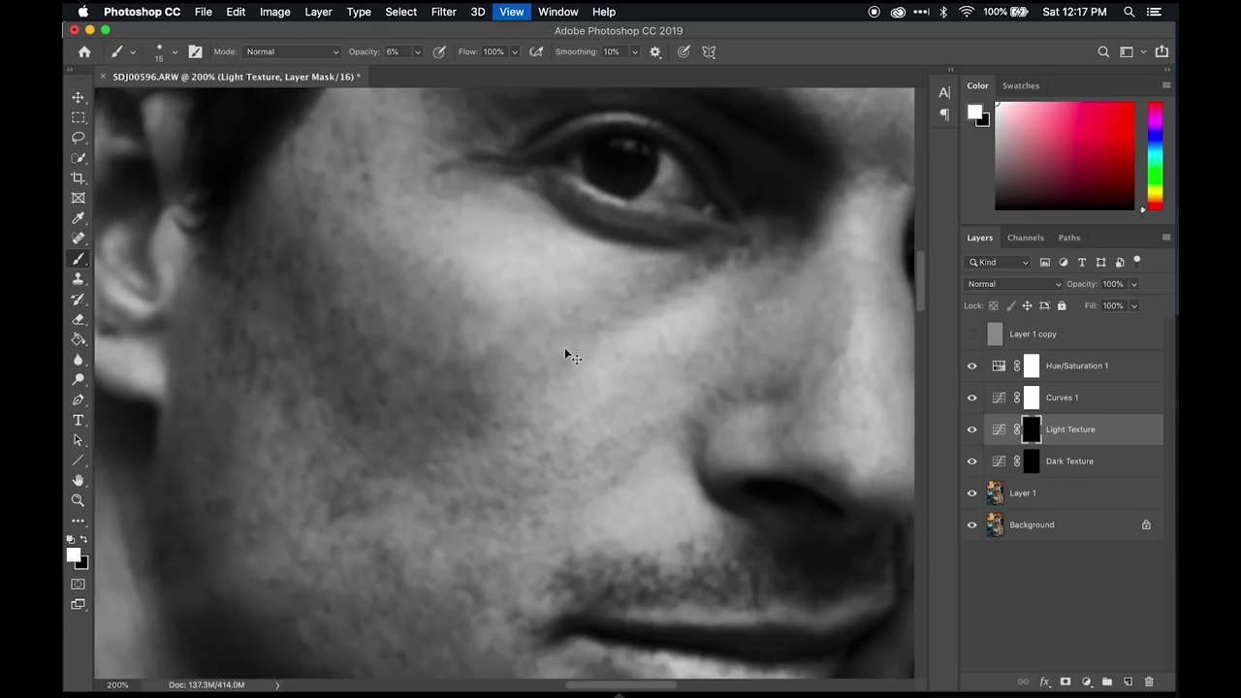
{"action": "key", "text": "super+equal"}
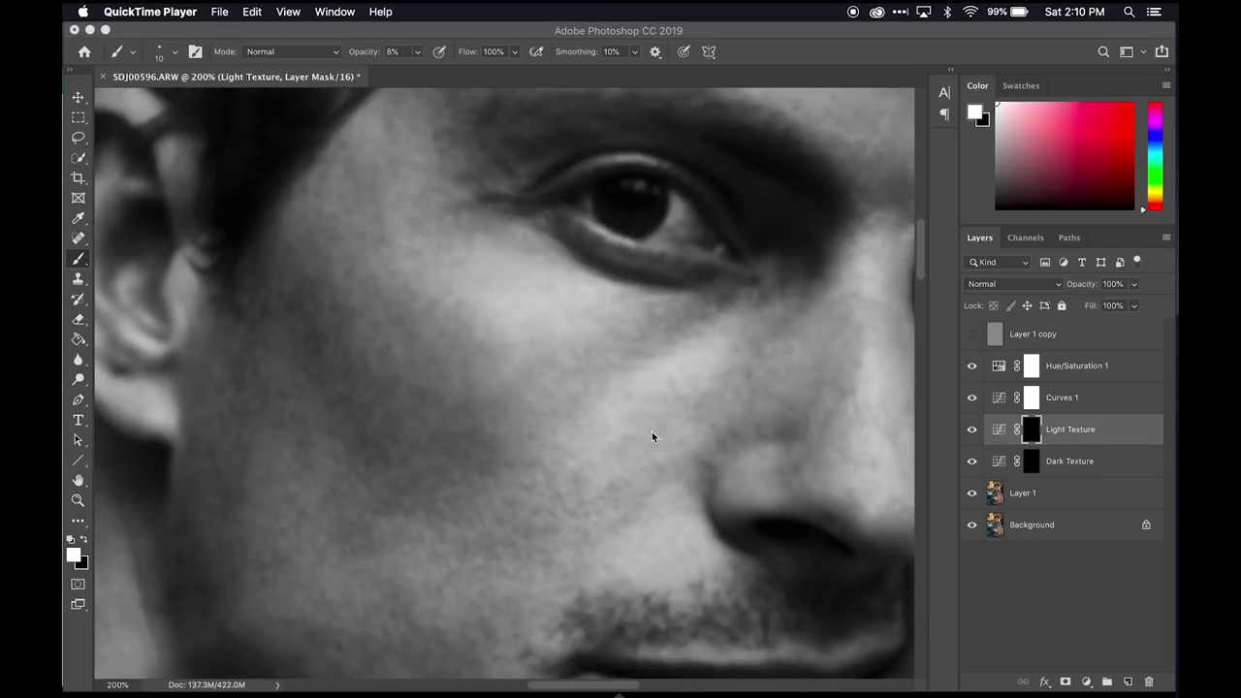
- Compare the whole face in black and white with the Light Texture and Dark Texture layers off and on
{"action": "left_click", "coordinate": [652, 431]}
{"action": "key", "text": "super+minus"}
{"action": "key", "text": "super+minus"}
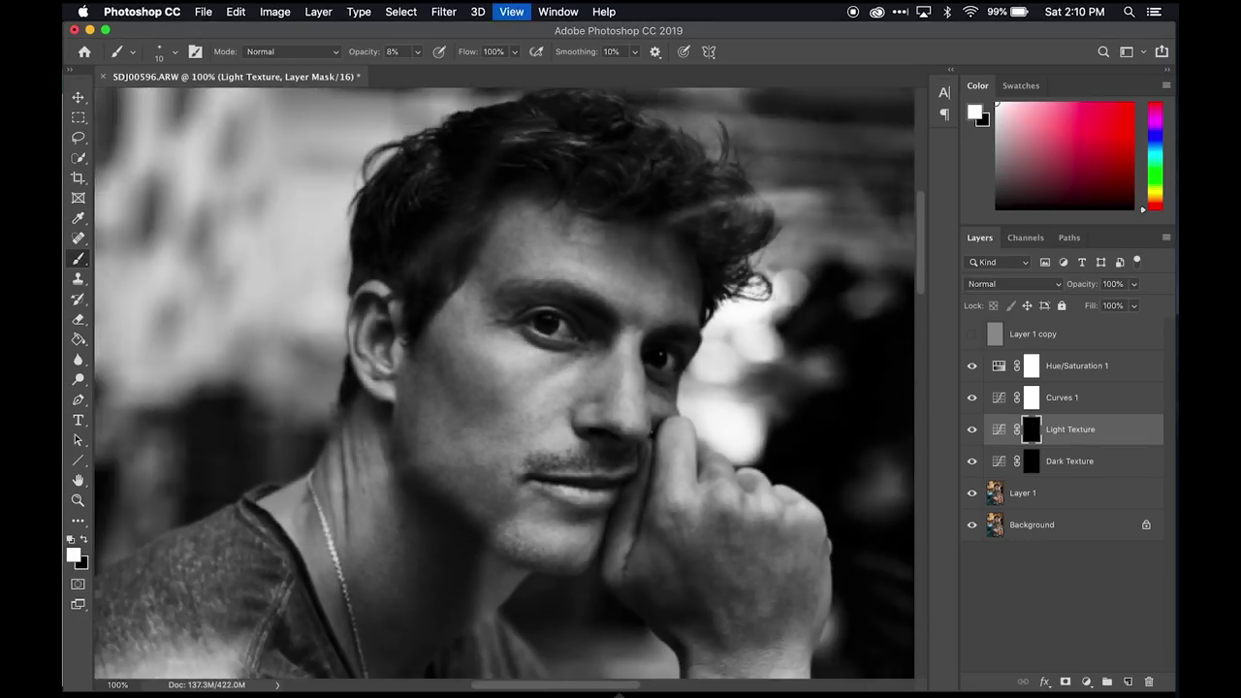
{"action": "left_click_drag", "start_coordinate": [973, 431], "coordinate": [974, 464]}
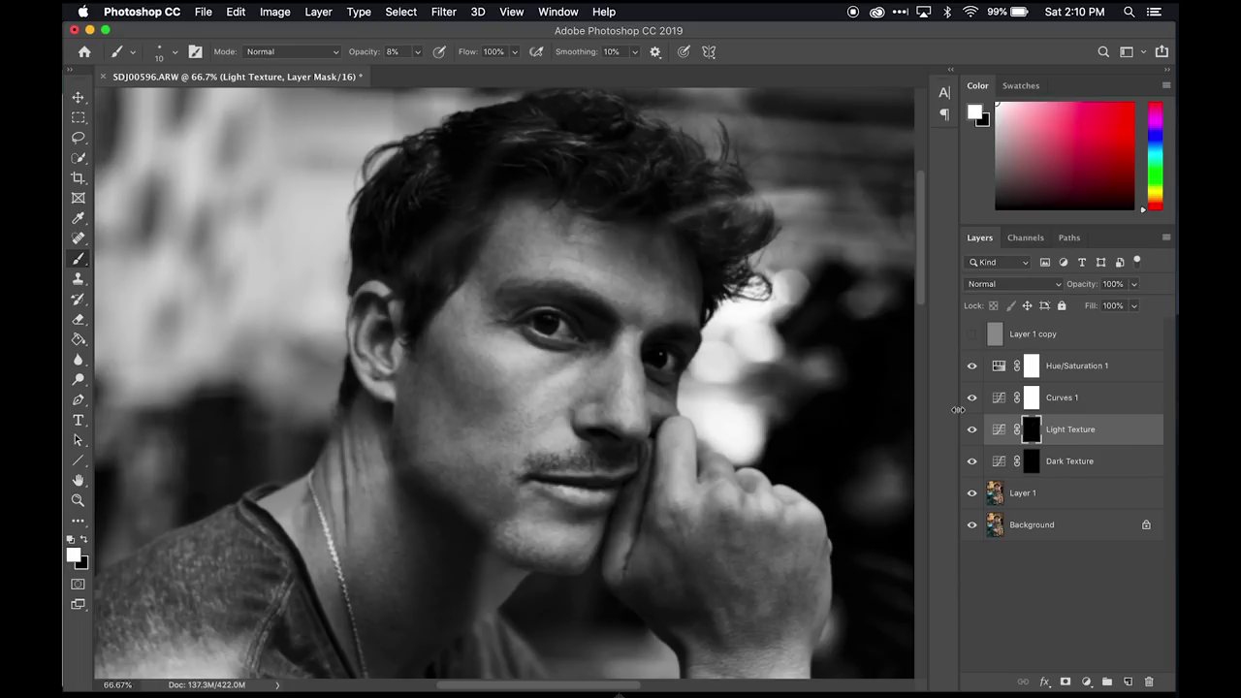
- Hide the contrast curve and Hue/Saturation layers and examine the texture retouching in colour, from the whole portrait to the cheek
{"action": "left_click_drag", "start_coordinate": [972, 409], "coordinate": [967, 382]}
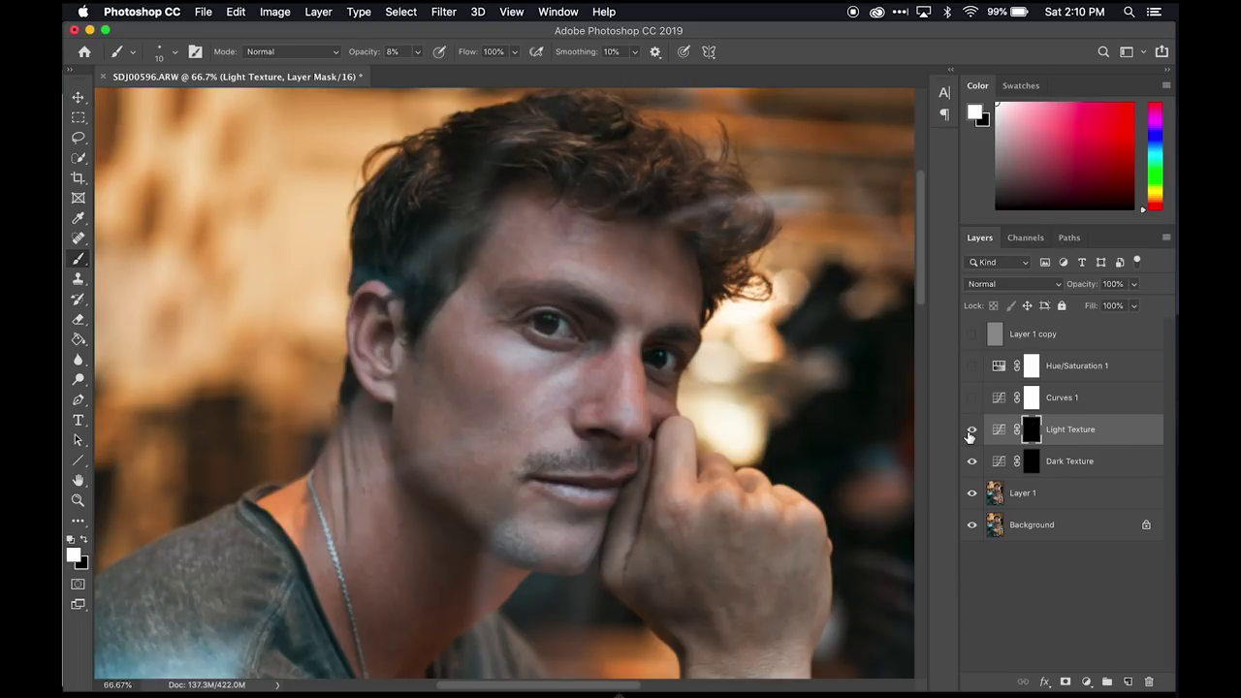
{"action": "mouse_move", "coordinate": [970, 437]}
{"action": "left_mouse_down"}
{"action": "mouse_move", "coordinate": [970, 474]}
{"action": "mouse_move", "coordinate": [971, 442]}
{"action": "left_mouse_up"}
{"action": "key", "text": "super+equal"}
{"action": "key", "text": "super+equal"}
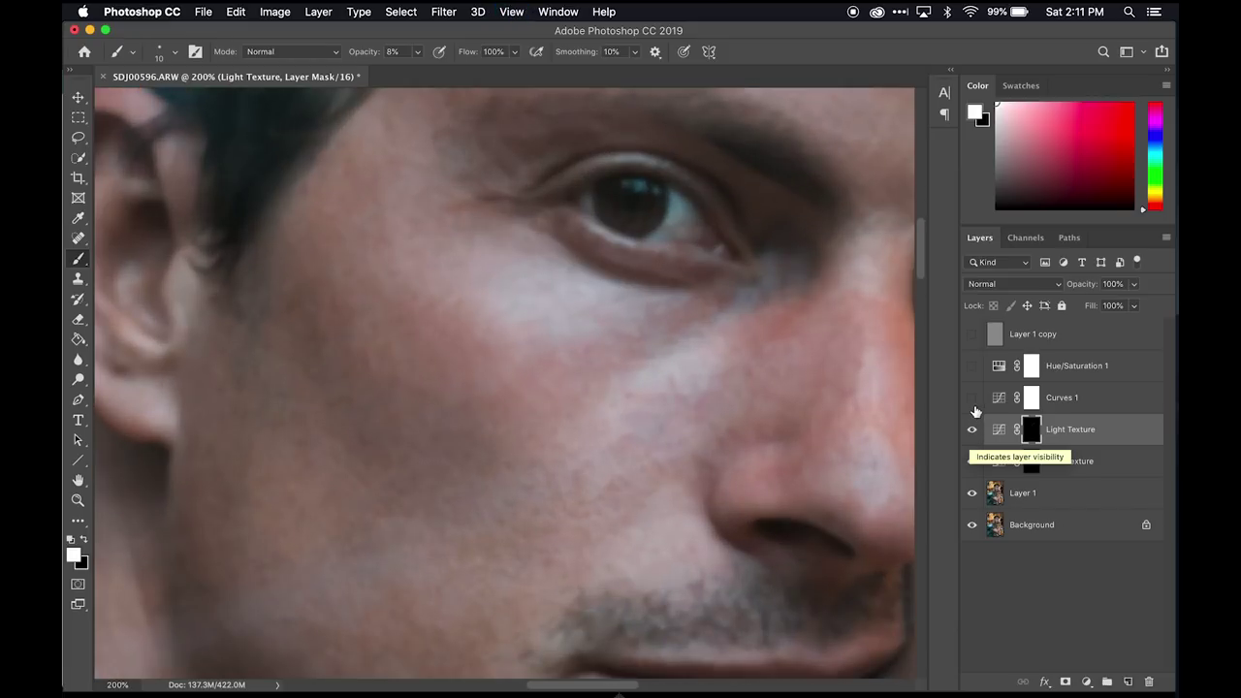
- Show the contrast curve and Hue/Saturation layers again and compare the cheek with Light Texture and Dark Texture switched off and on
{"action": "left_click_drag", "start_coordinate": [976, 409], "coordinate": [976, 380]}
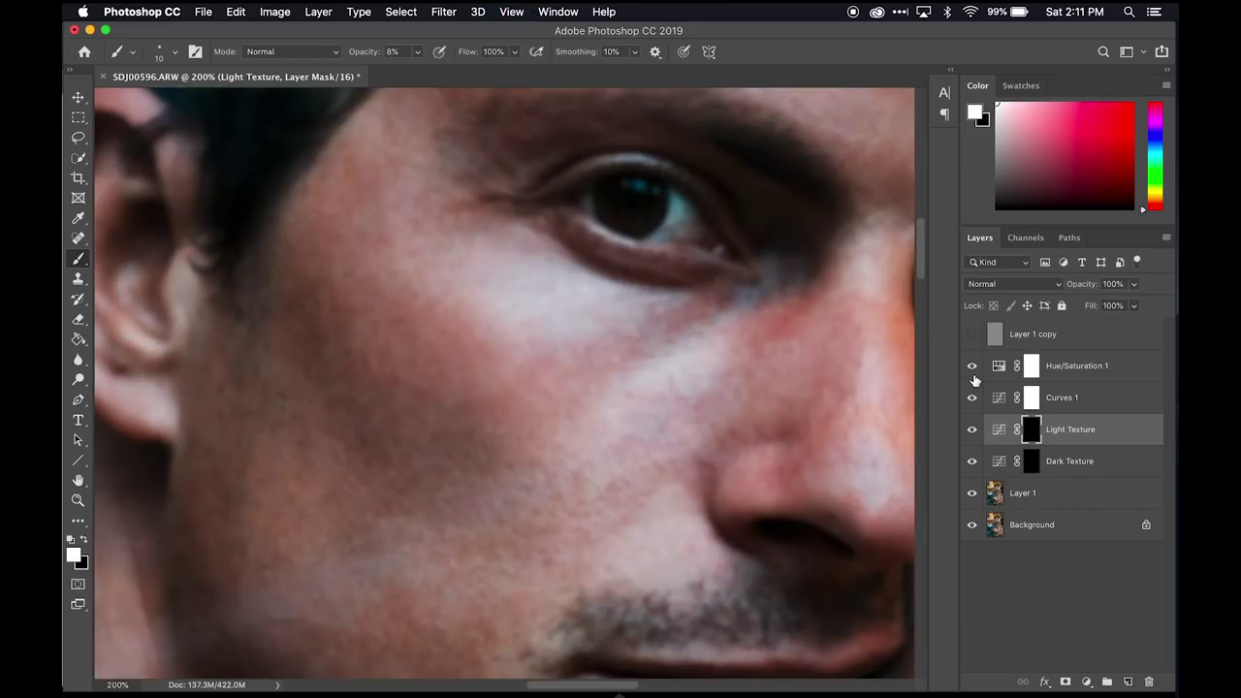
{"action": "left_click", "coordinate": [973, 429]}
{"action": "left_click", "coordinate": [974, 429]}
{"action": "left_click", "coordinate": [972, 461]}
{"action": "left_click", "coordinate": [973, 454]}
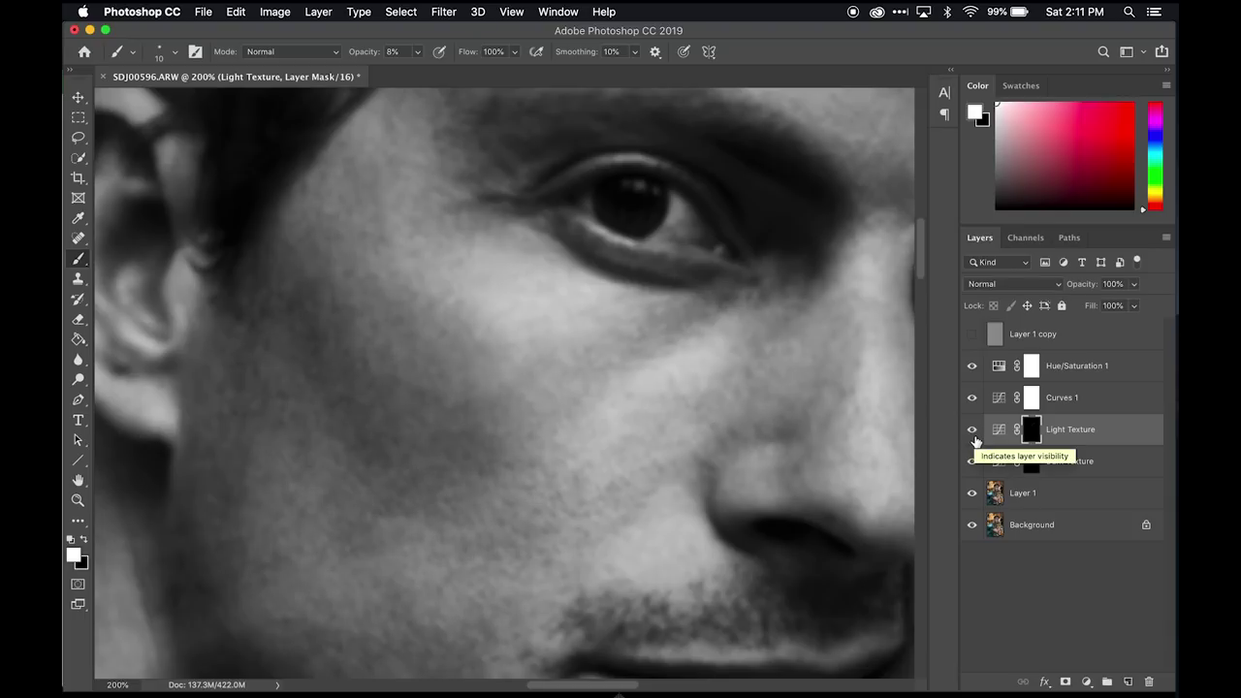
{"action": "key", "text": "super+minus"}
{"action": "key", "text": "super+minus"}
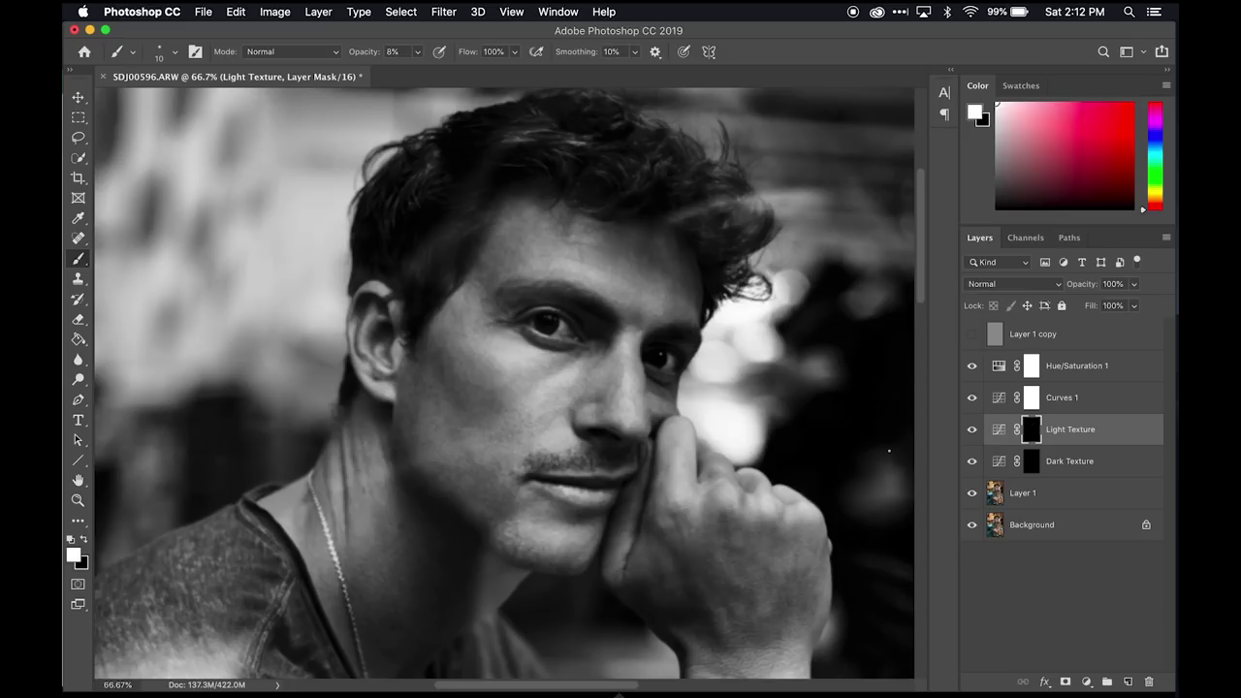
- Add a Curves adjustment above Light Texture, pull its midpoint below the diagonal to darken, and invert its mask to black
{"action": "left_click", "coordinate": [1086, 682]}
{"action": "left_click", "coordinate": [1087, 638]}
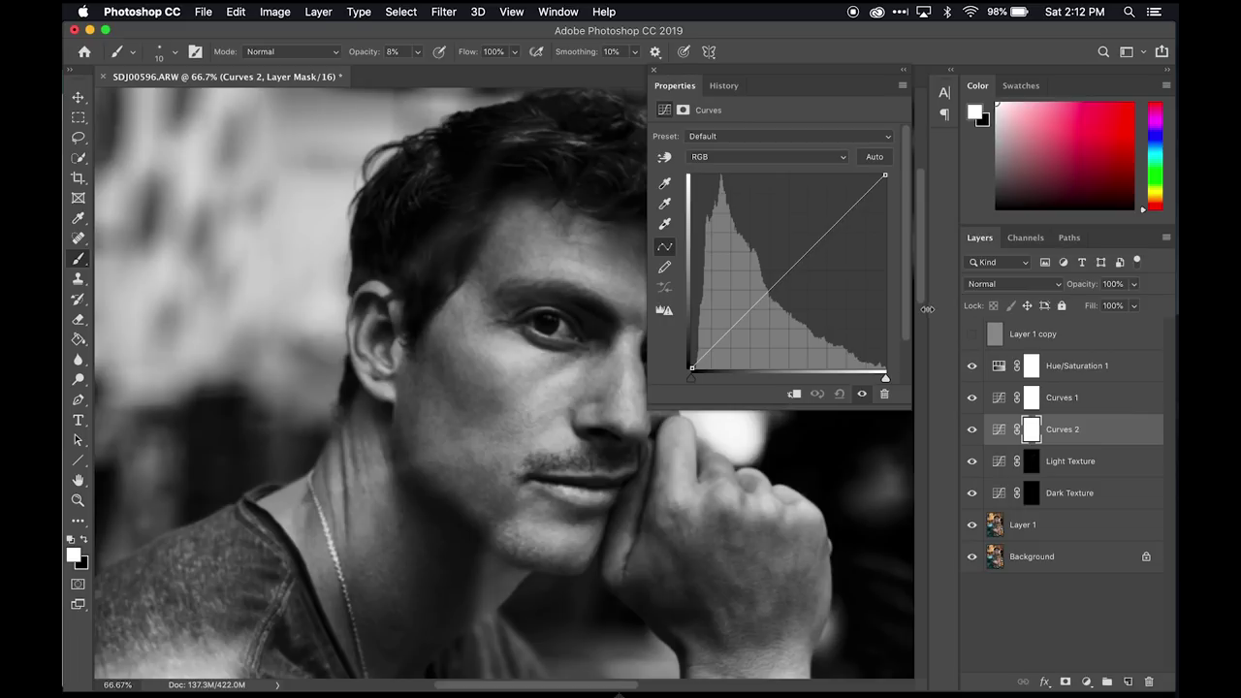
{"action": "left_click_drag", "start_coordinate": [791, 271], "coordinate": [797, 287]}
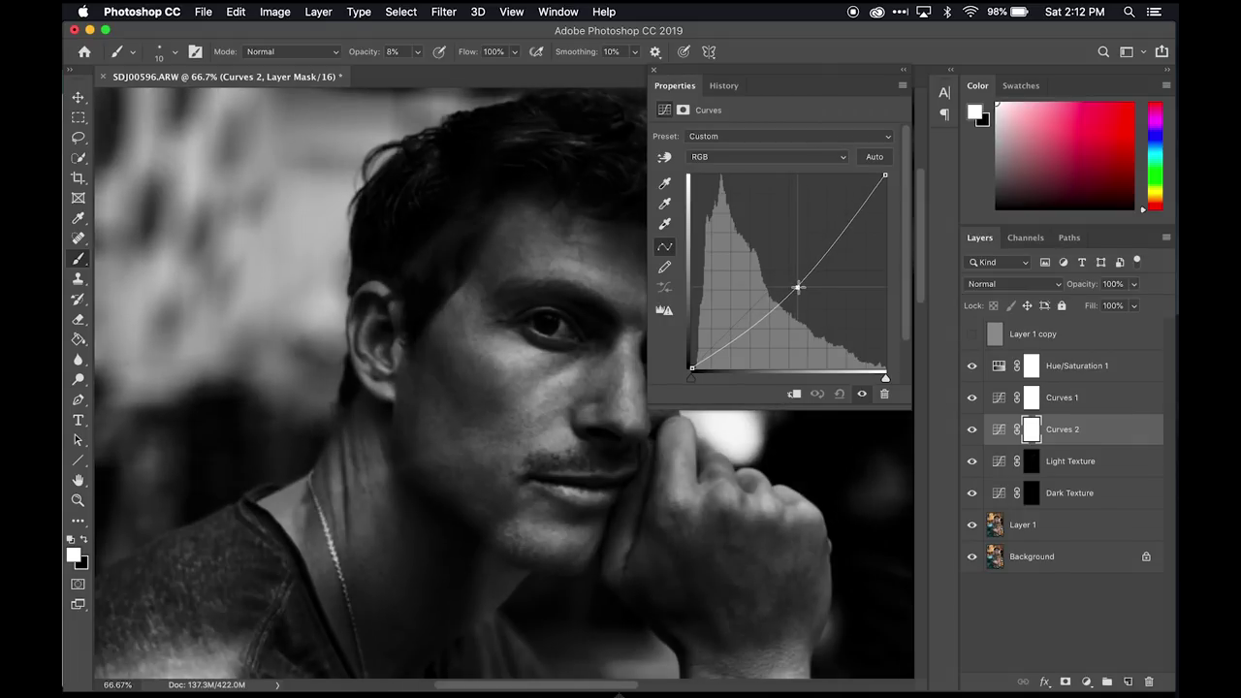
{"action": "key", "text": "super+i"}
- Duplicate the new darkening Curves 2 layer and raise the copy's midpoint above the diagonal to brighten
{"action": "left_click", "coordinate": [997, 431]}
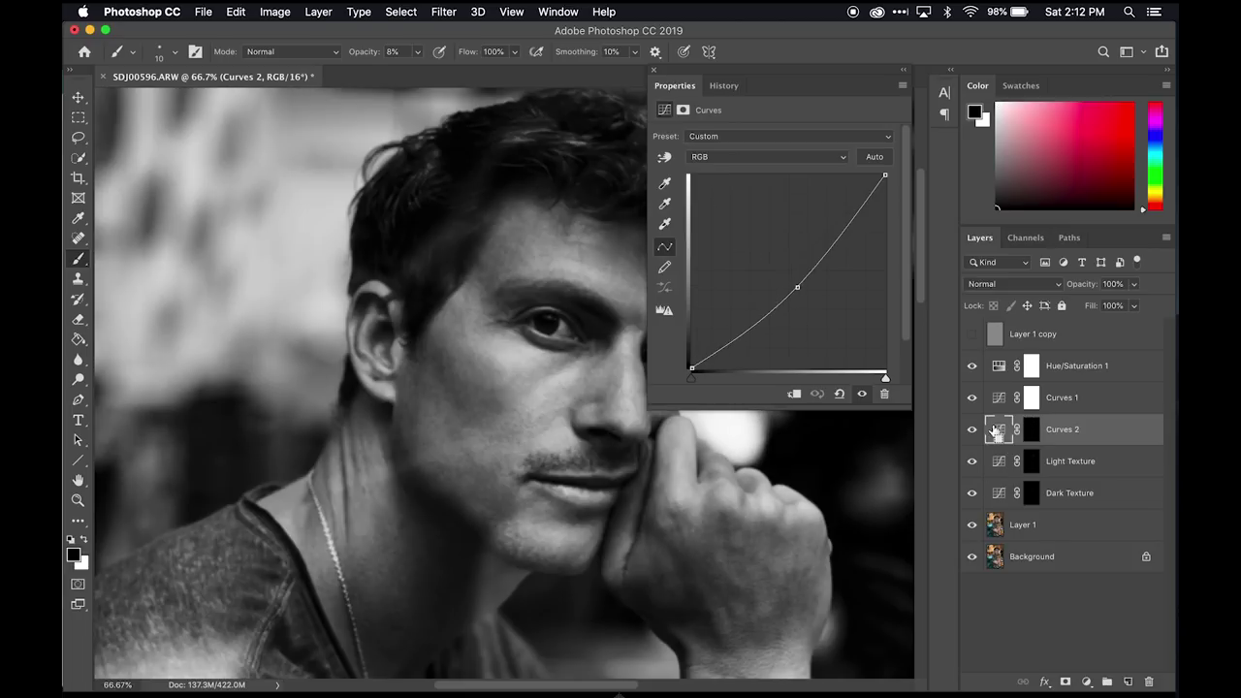
{"action": "key", "text": "super+j"}
{"action": "left_click_drag", "start_coordinate": [797, 288], "coordinate": [767, 263]}
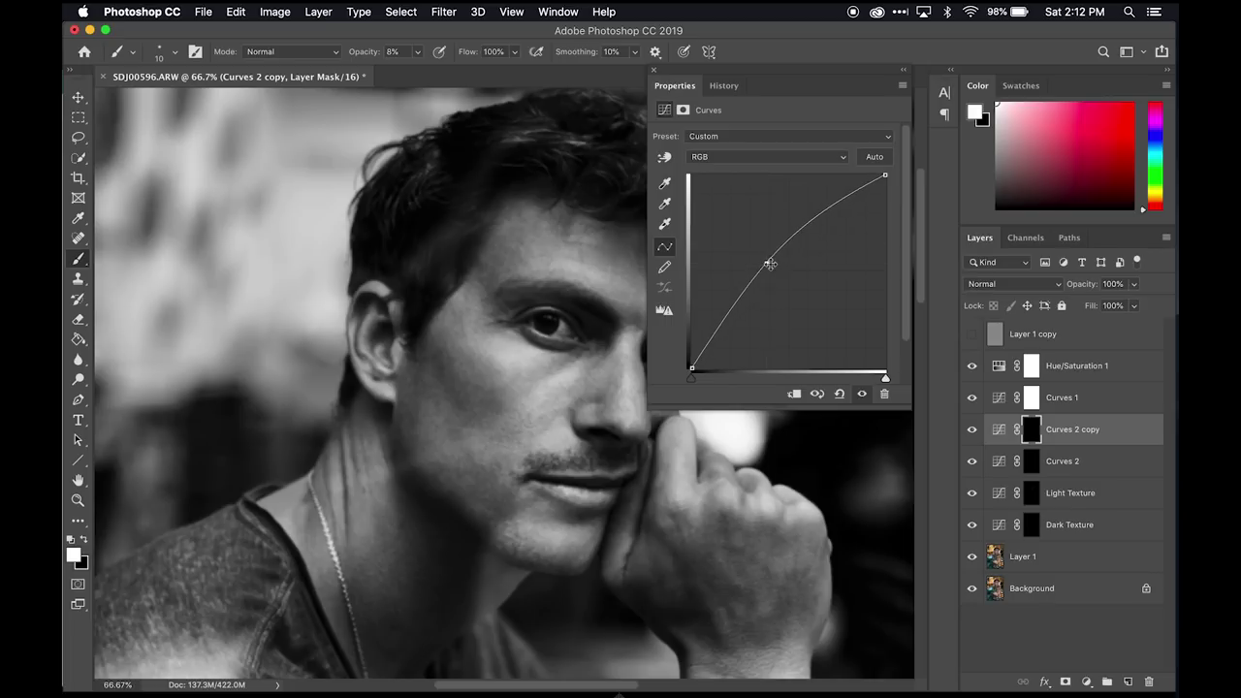
- Rename the brightening copy Light paint + and the darkening Curves 2 layer Light Paint -, and close the curve settings
{"action": "double_click", "coordinate": [1074, 431]}
{"action": "type", "text": "Light"}
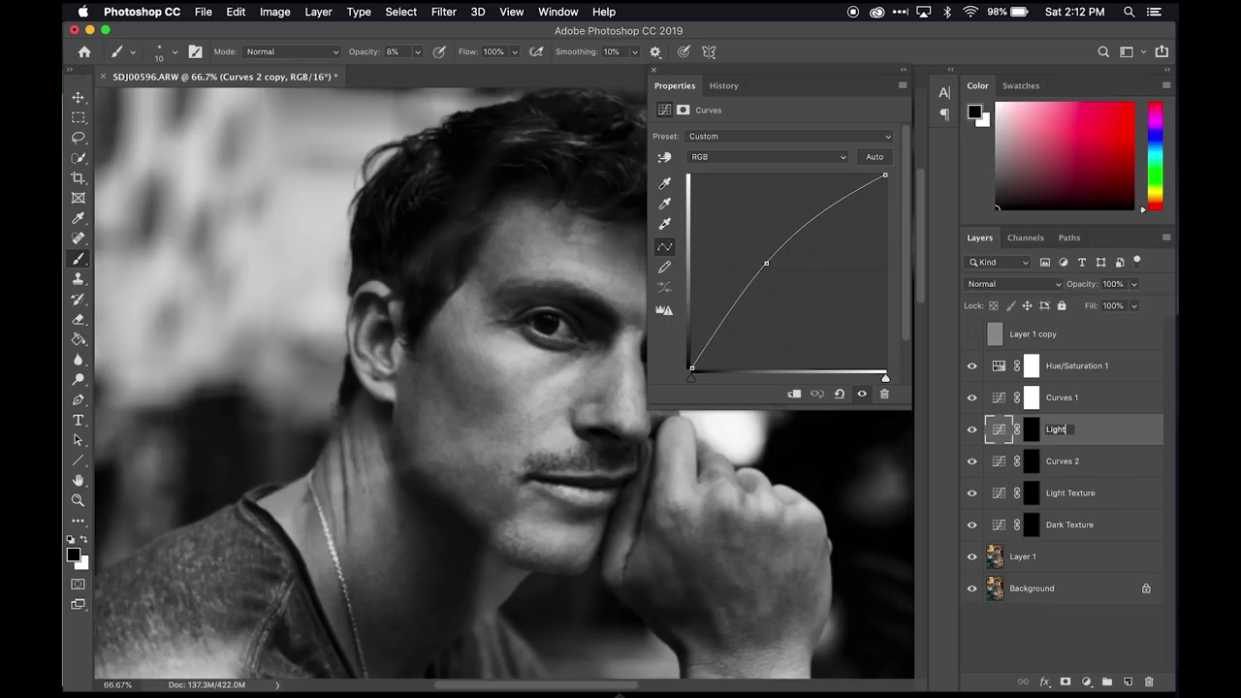
{"action": "type", "text": " paint +"}
{"action": "key", "text": "Tab"}
{"action": "type", "text": "Light Paint "}
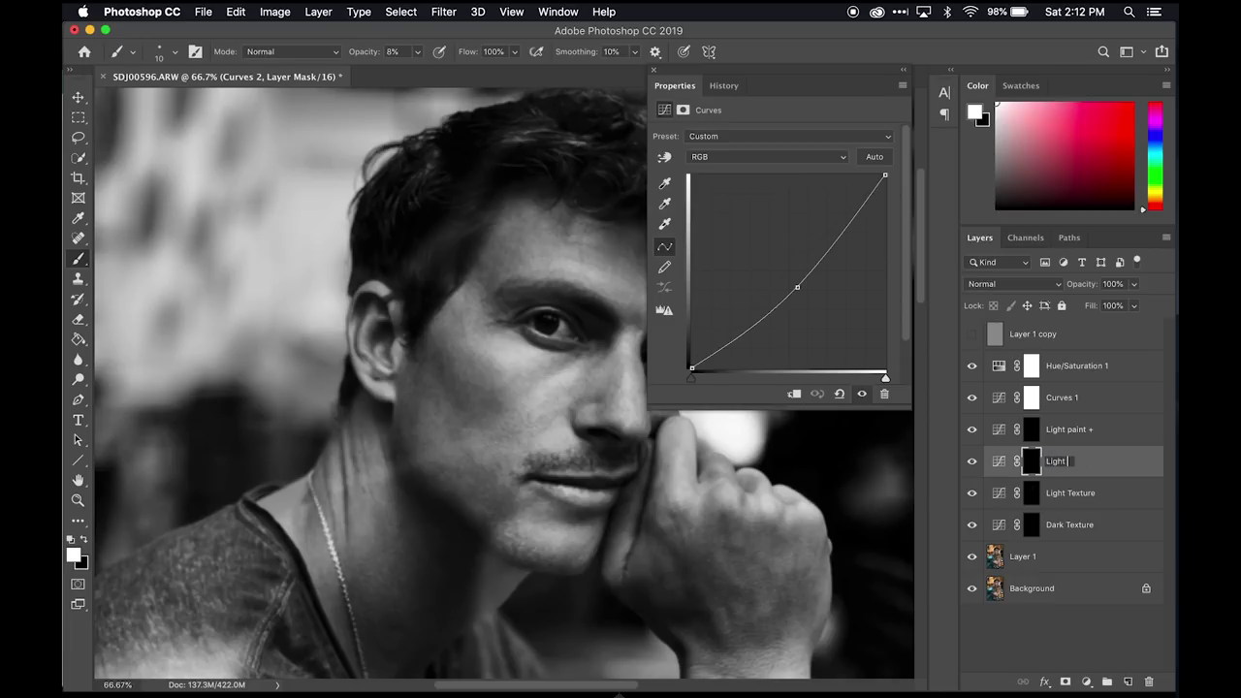
{"action": "type", "text": "-"}
{"action": "key", "text": "Return"}
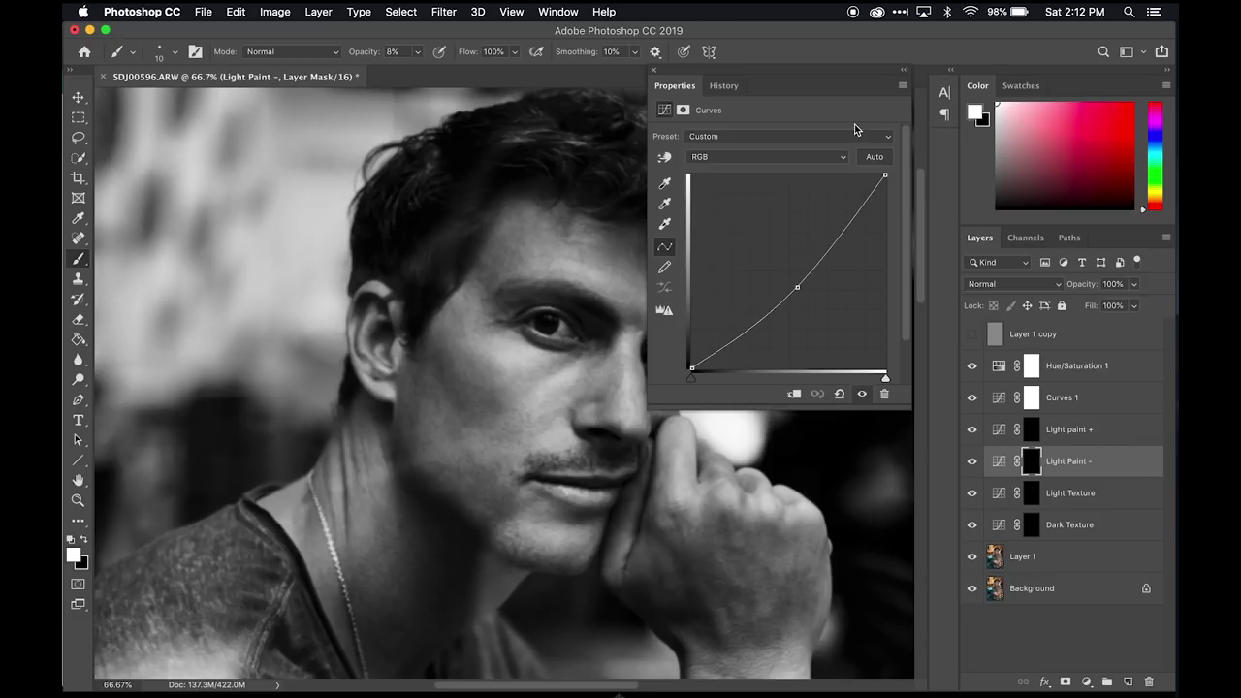
{"action": "left_click", "coordinate": [654, 70]}
- Brighten dark areas of the cheek on the Light paint + mask with a white 30 px brush, reducing its opacity to 4%
{"action": "key", "text": "super+1"}
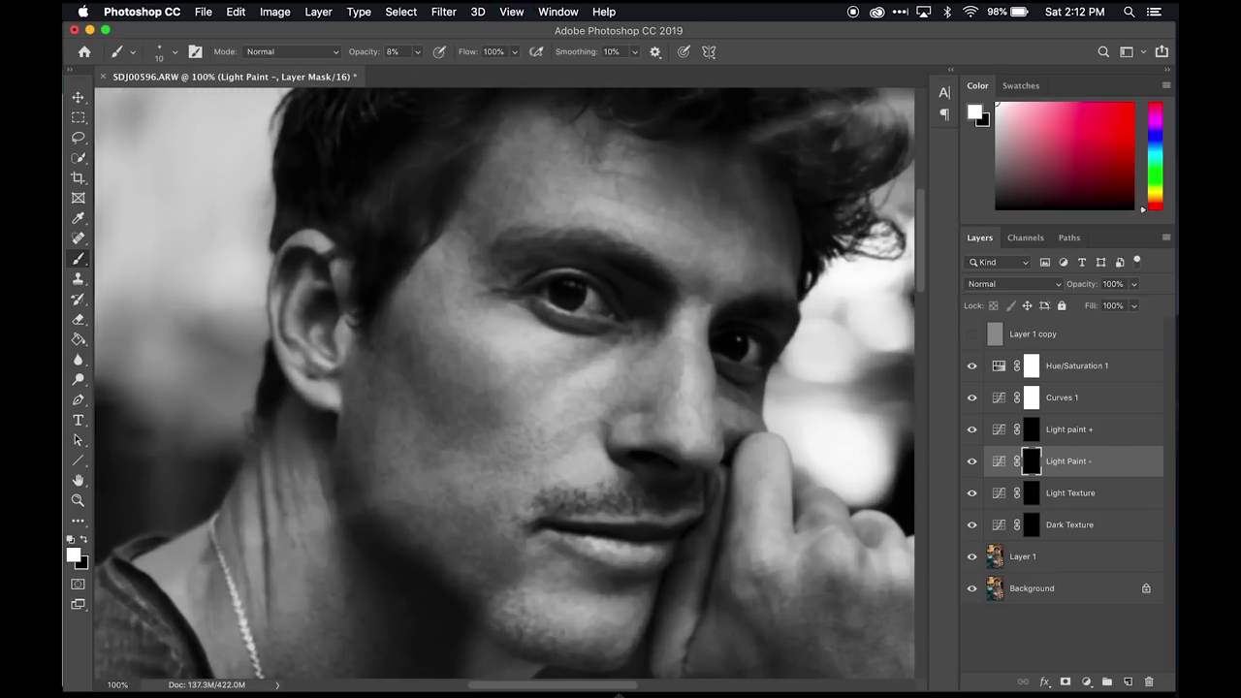
{"action": "scroll", "coordinate": [598, 318], "scroll_direction": "right", "scroll_amount": 5}
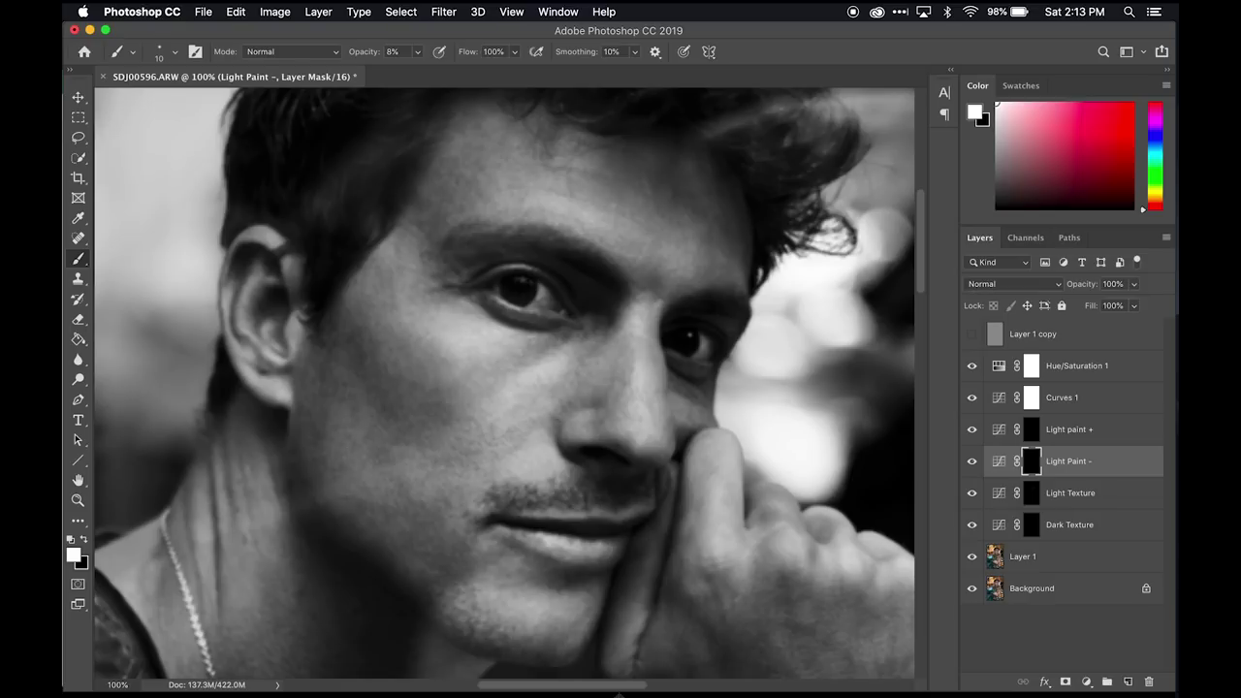
{"action": "left_click", "coordinate": [1031, 435]}
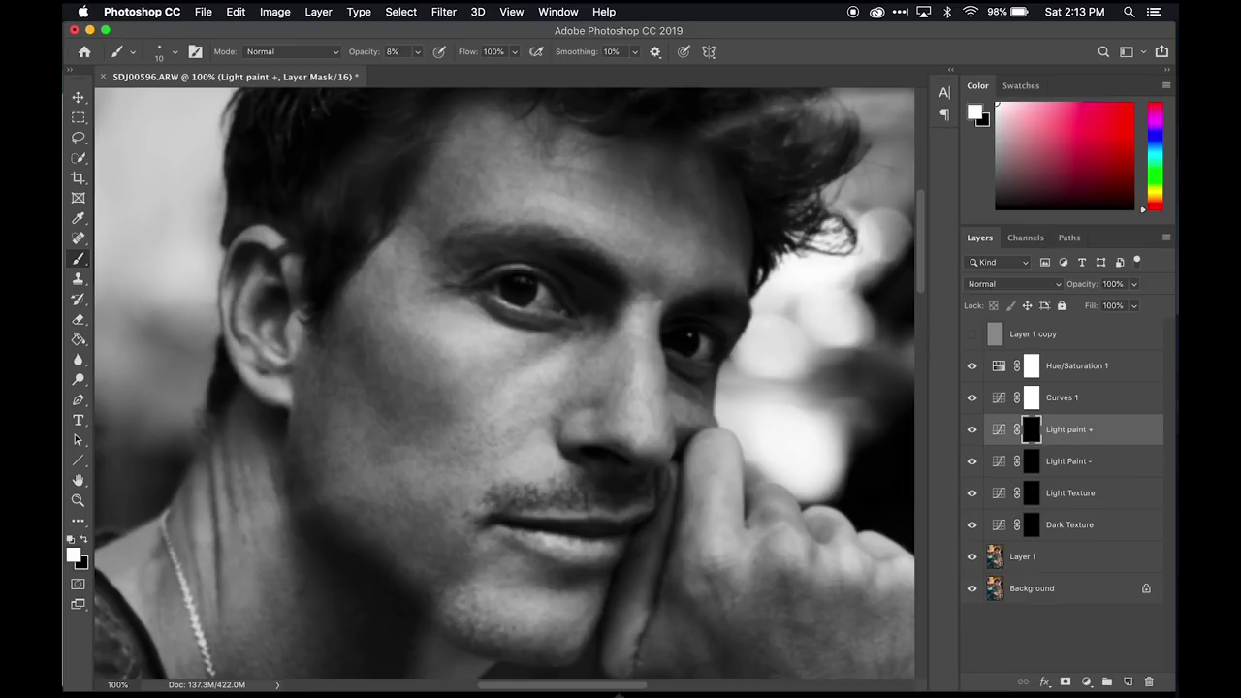
{"action": "key", "text": "bracketright"}
{"action": "key", "text": "bracketright"}
{"action": "key", "text": "bracketright"}
{"action": "key", "text": "super+equal"}
{"action": "key", "text": "super+equal"}
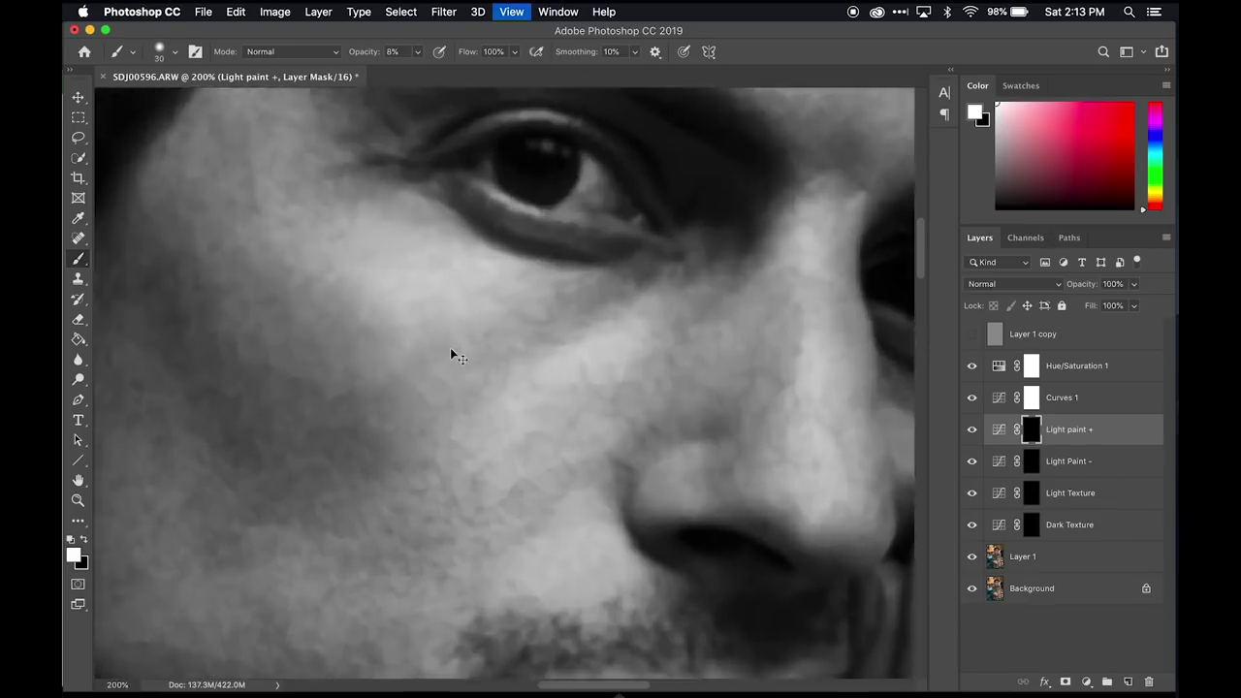
{"action": "key", "text": "super+minus"}
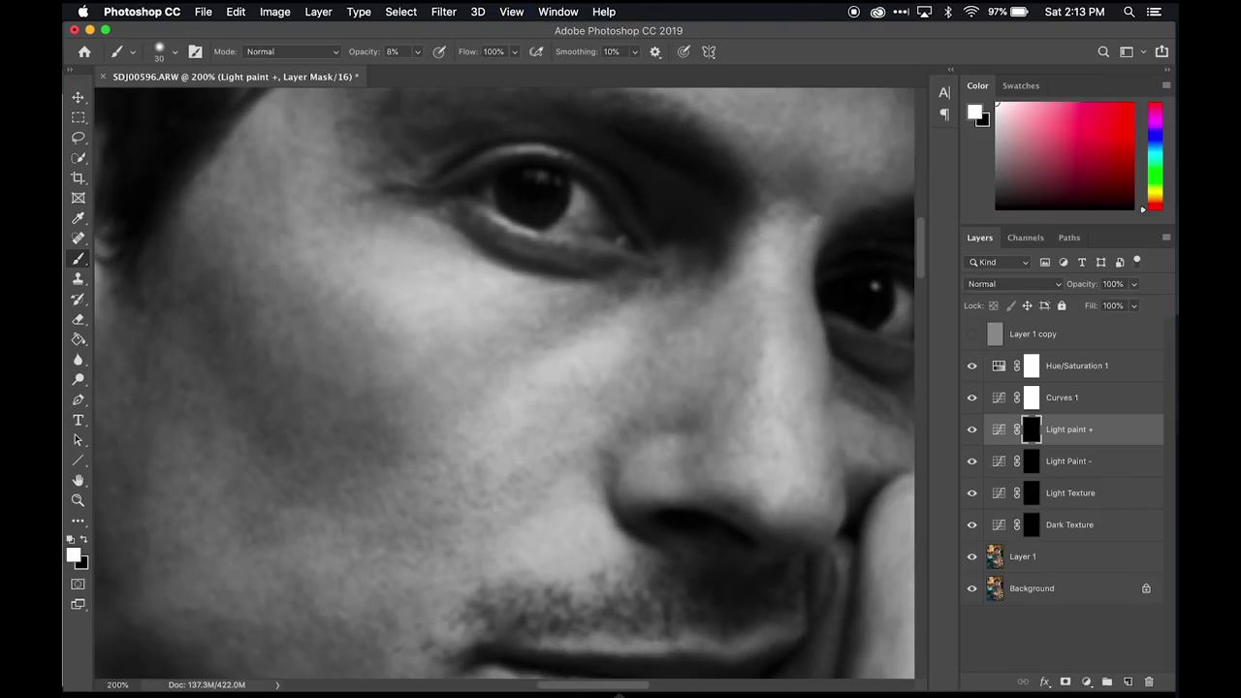
{"action": "key", "text": "super+z"}
{"action": "left_click_drag", "start_coordinate": [375, 349], "coordinate": [476, 393]}
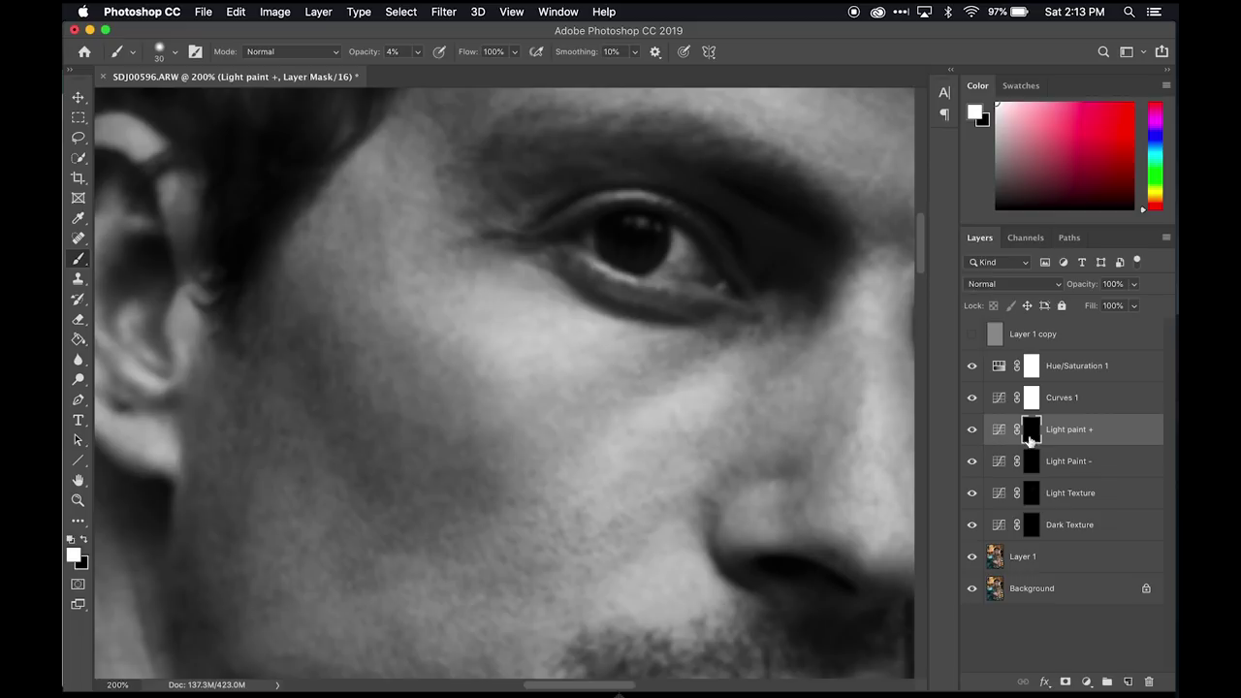
- Reshape the S-curve of the Curves 1 contrast layer by shifting its highlight and shadow points slightly toward brighter input tones
{"action": "left_click", "coordinate": [1003, 403]}
{"action": "key", "text": "super+1"}
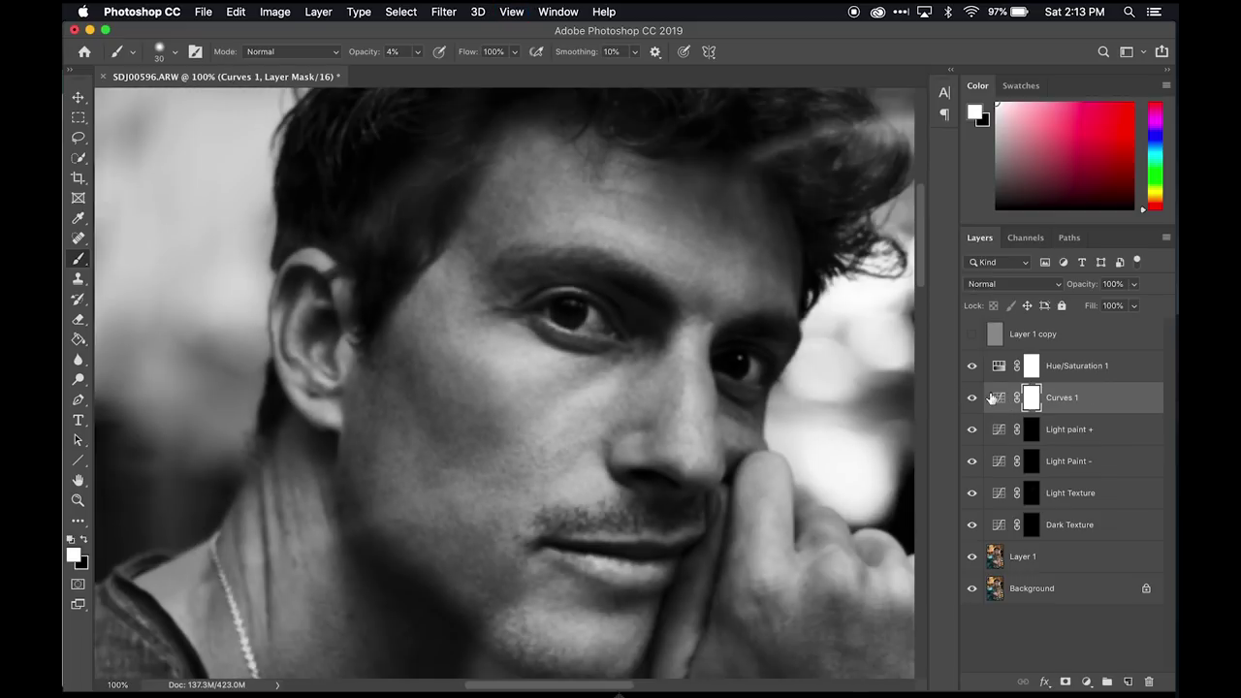
{"action": "double_click", "coordinate": [1004, 401]}
{"action": "left_click_drag", "start_coordinate": [795, 248], "coordinate": [811, 243]}
{"action": "left_click_drag", "start_coordinate": [729, 348], "coordinate": [737, 347]}
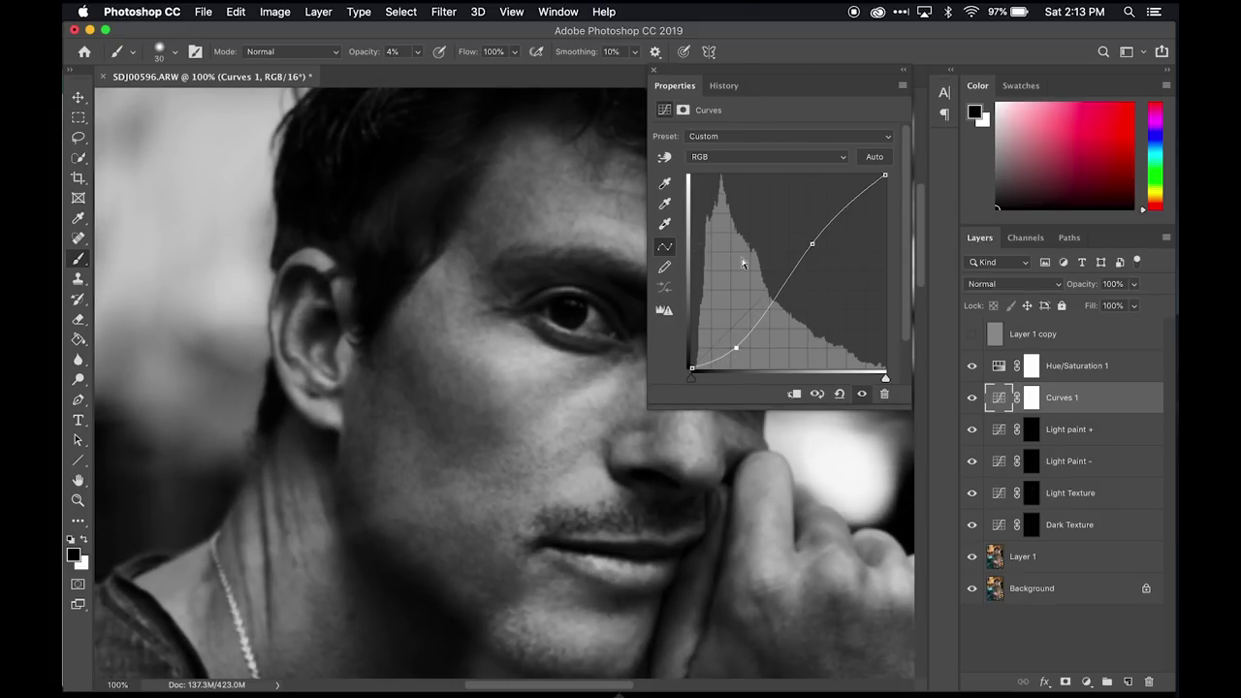
- Close the curve settings and darken bright patches on the cheek and jaw on the Light Paint - mask with a white brush at 4% opacity
{"action": "left_click", "coordinate": [653, 70]}
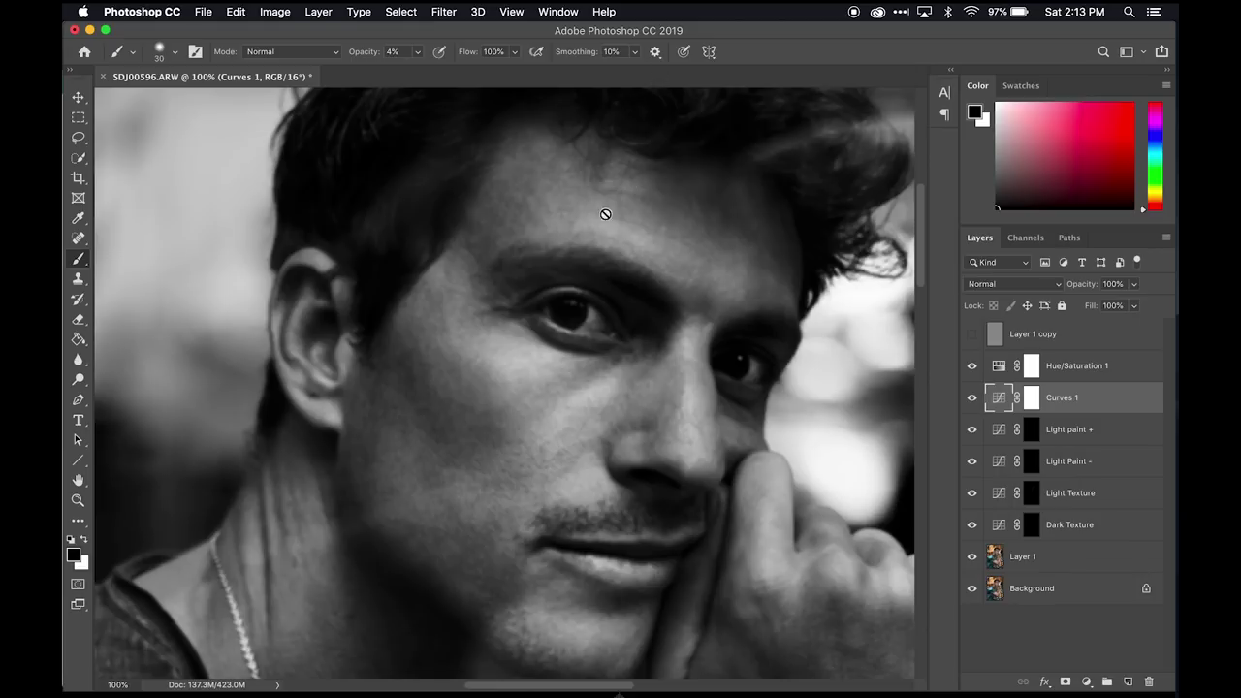
{"action": "left_click", "coordinate": [1031, 432]}
{"action": "key", "text": "x"}
{"action": "key", "text": "super+equal"}
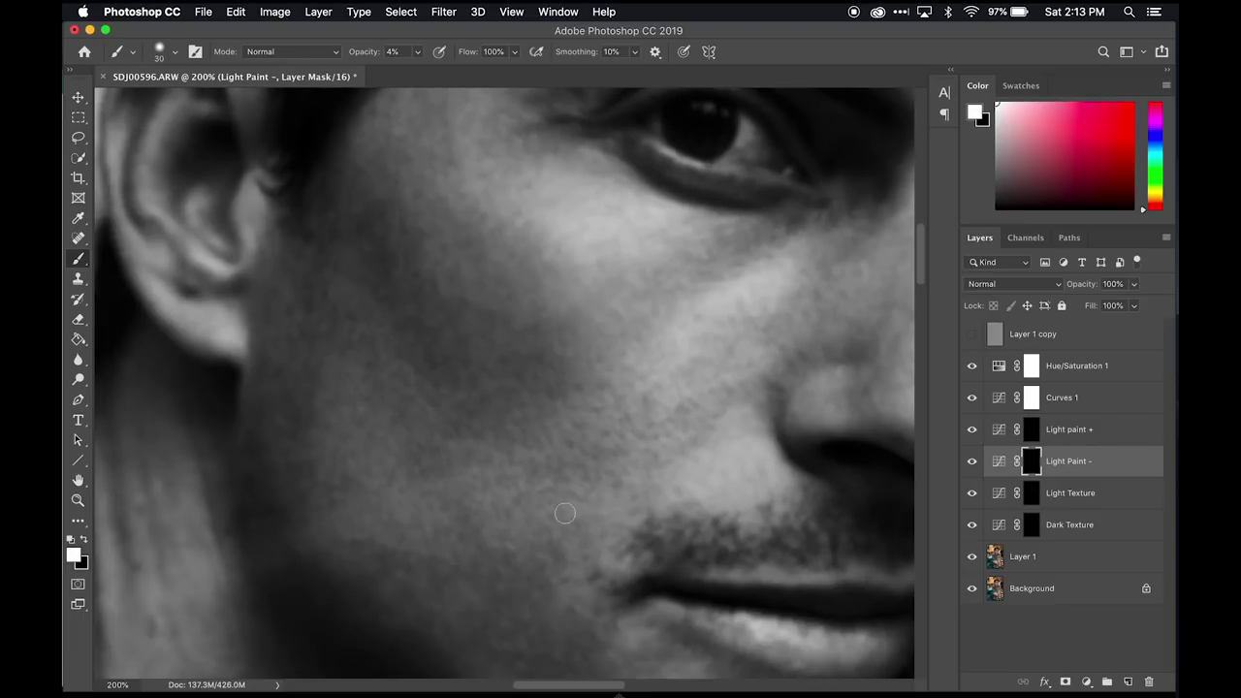
{"action": "scroll", "coordinate": [524, 437], "scroll_direction": "down", "scroll_amount": 4}
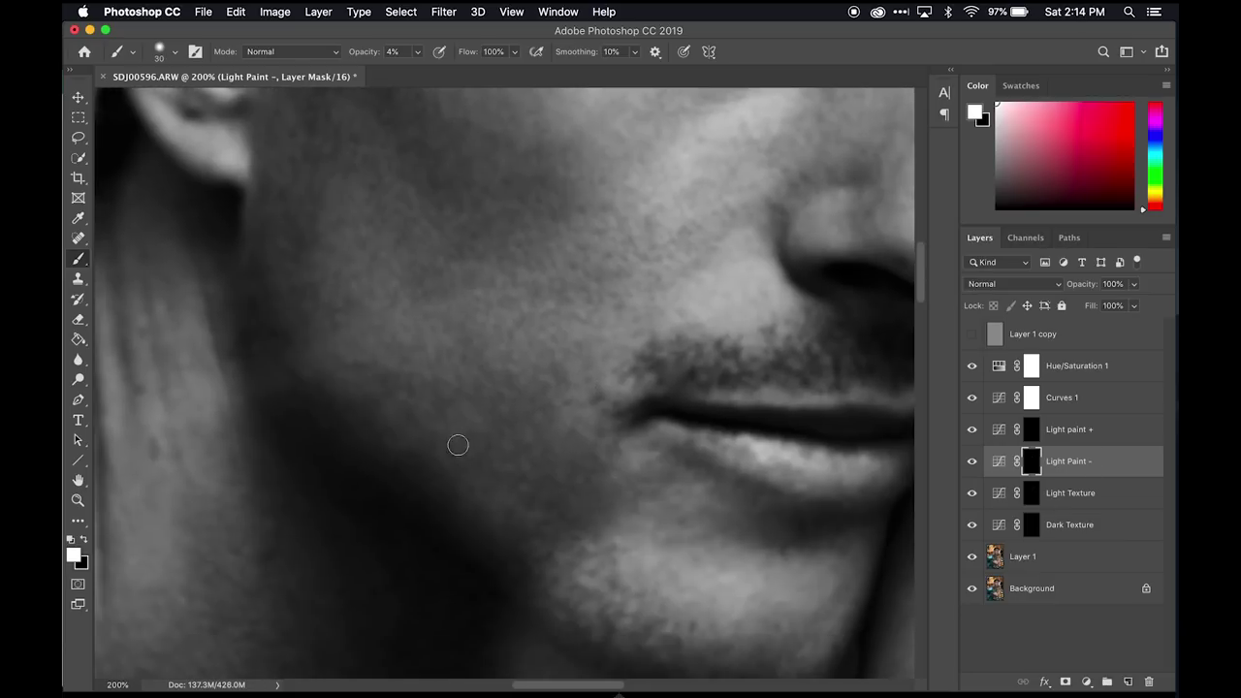
- Even out the light on the cheek, eye area and forehead on the Light paint + and Light Paint - masks, enlarging the brush to 70 px
{"action": "key", "text": "alt+bracketright"}
{"action": "scroll", "coordinate": [602, 320], "scroll_direction": "up", "scroll_amount": 5}
{"action": "scroll", "coordinate": [466, 145], "scroll_direction": "up", "scroll_amount": 6}
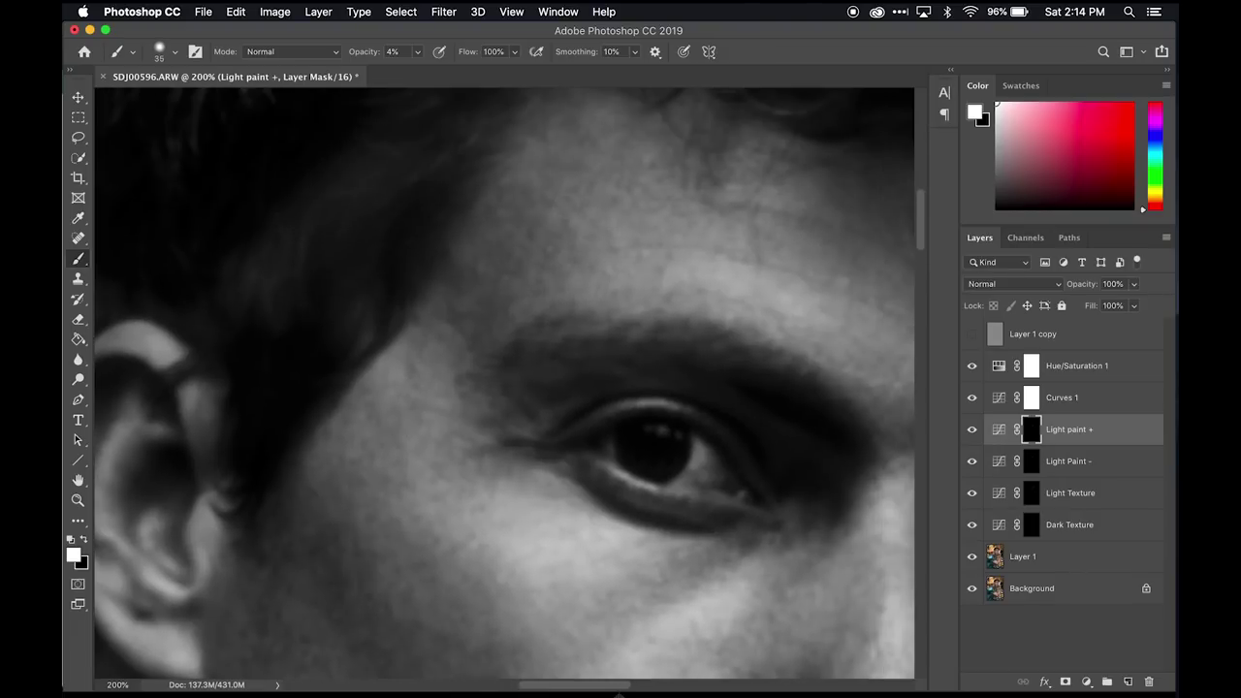
{"action": "key", "text": "alt+bracketleft"}
{"action": "key", "text": "super+minus"}
{"action": "scroll", "coordinate": [577, 344], "scroll_direction": "down", "scroll_amount": 1}
{"action": "scroll", "coordinate": [577, 344], "scroll_direction": "right", "scroll_amount": 3}
{"action": "key", "text": "alt+bracketright"}
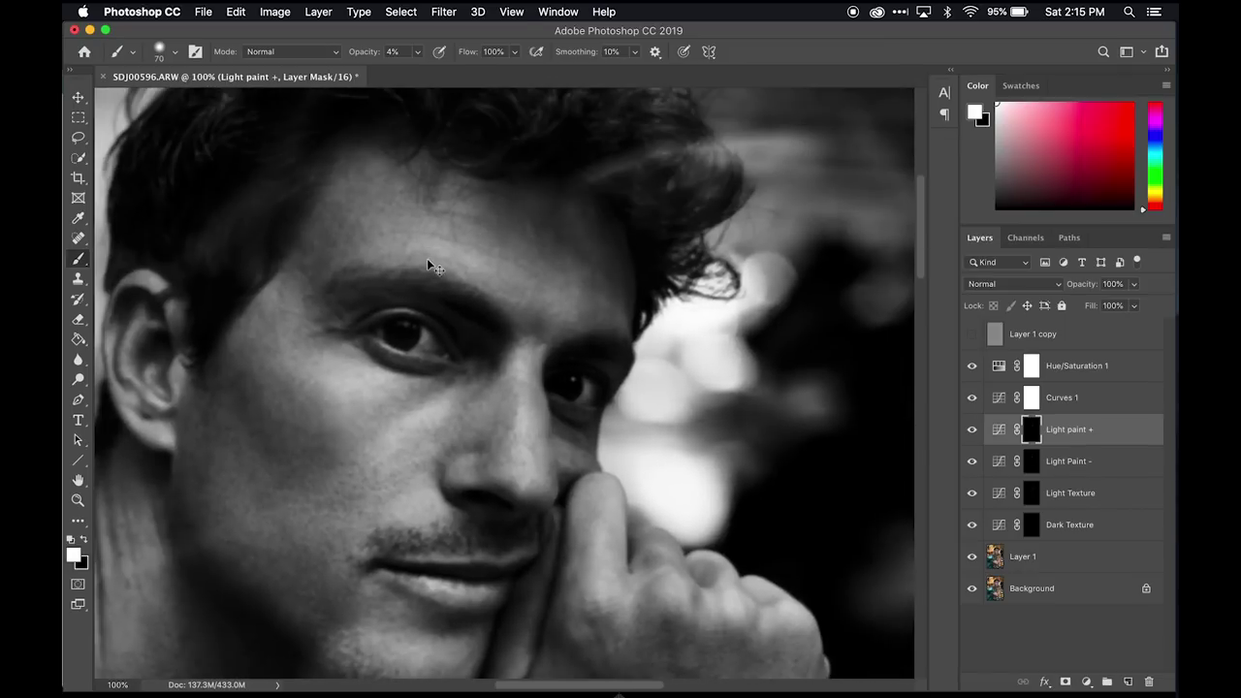
- Toggle the Light paint + and Light Paint - layers off and on to compare the portrait before and after
{"action": "key", "text": "super+minus"}
{"action": "key", "text": "super+minus"}
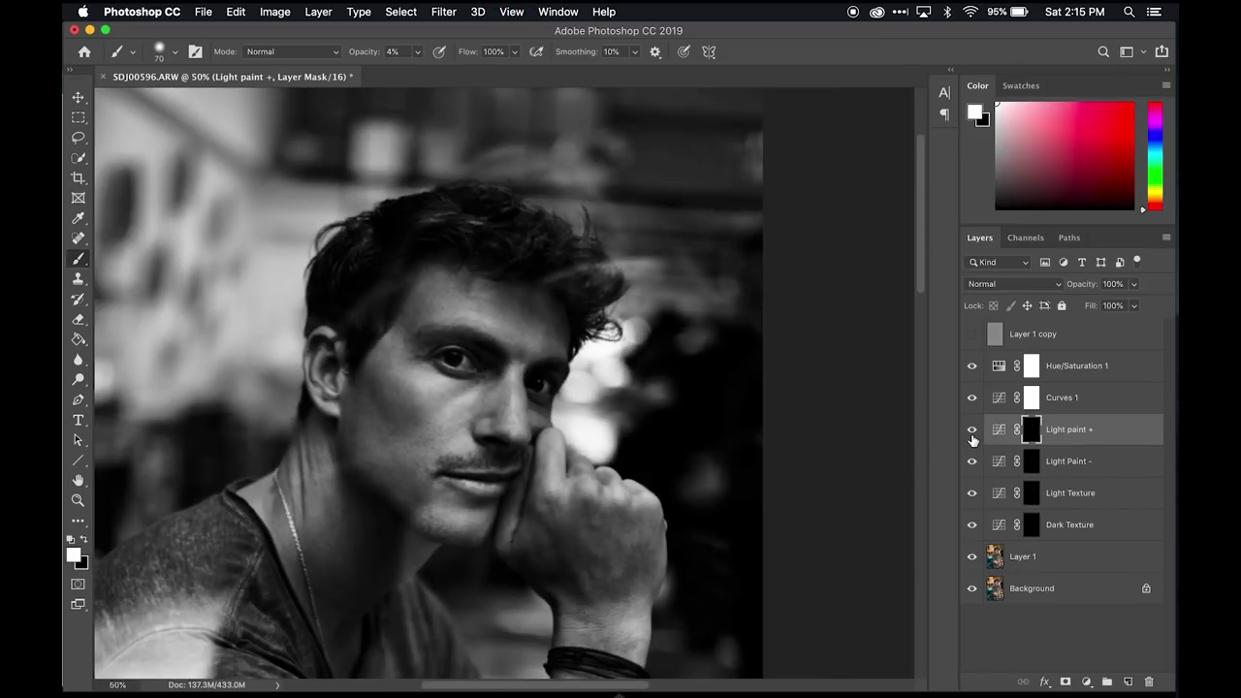
{"action": "left_click", "coordinate": [973, 430]}
{"action": "left_click", "coordinate": [973, 430]}
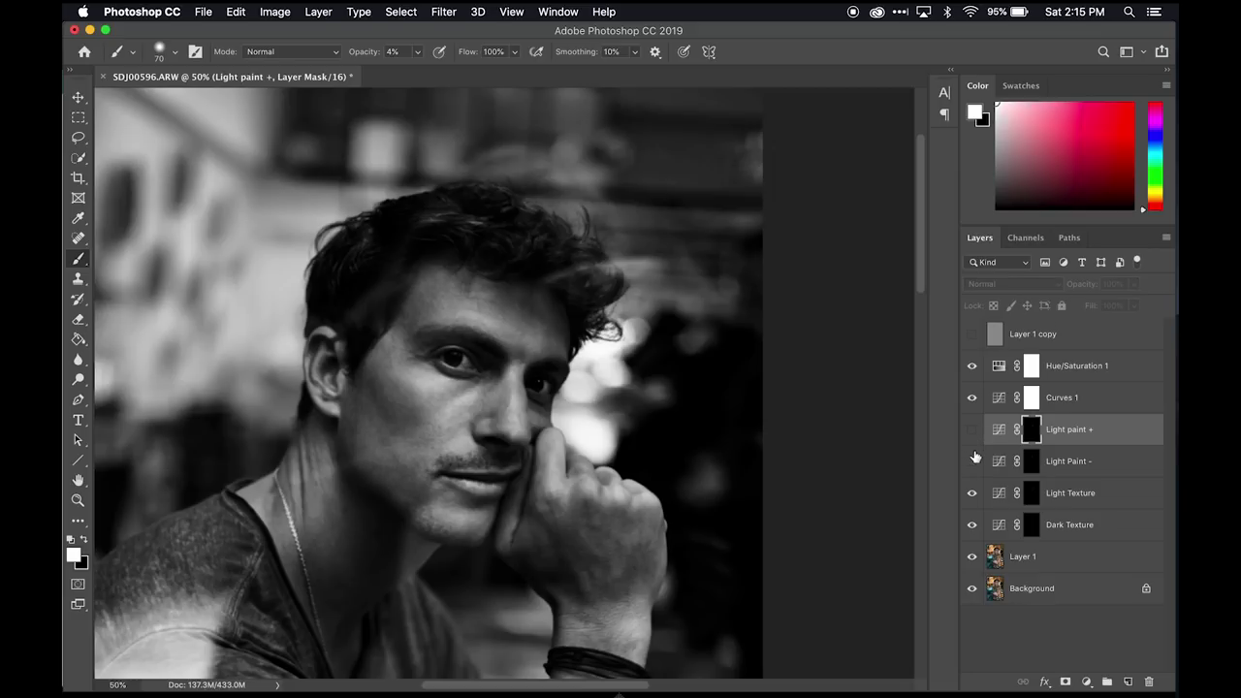
{"action": "left_click", "coordinate": [973, 429]}
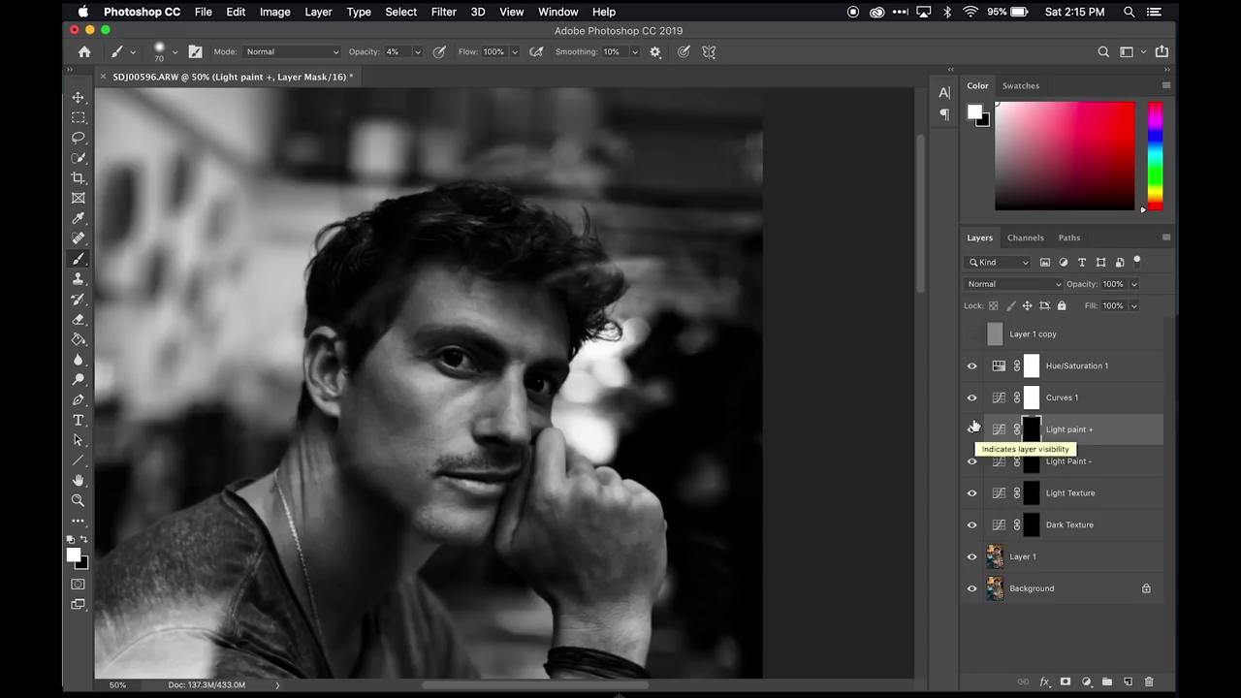
- Hide the Curves 1 and Hue/Saturation 1 helper layers and show the Layer 1 copy texture layer
{"action": "left_click", "coordinate": [973, 398]}
{"action": "left_click", "coordinate": [973, 365]}
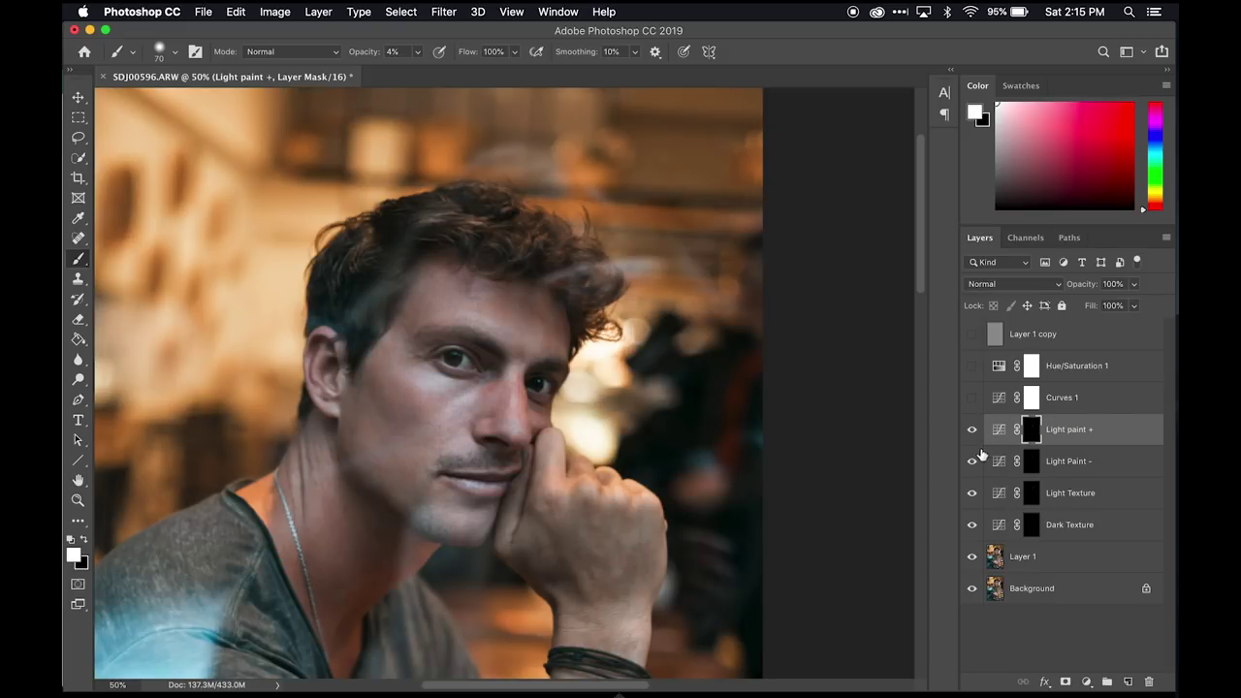
{"action": "left_click", "coordinate": [971, 336]}
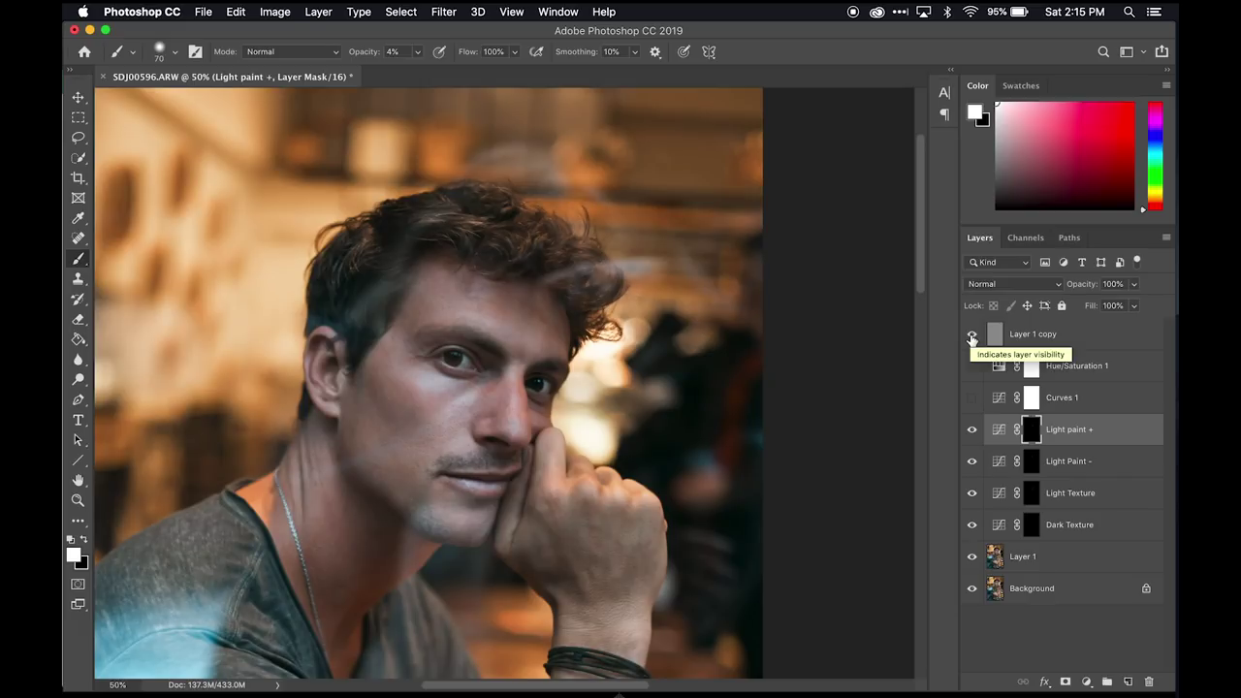
- Heal a small blemish on the cheek below the eye on Layer 1 copy using the Spot Healing Brush at 15 px
{"action": "key", "text": "super+equal"}
{"action": "key", "text": "super+equal"}
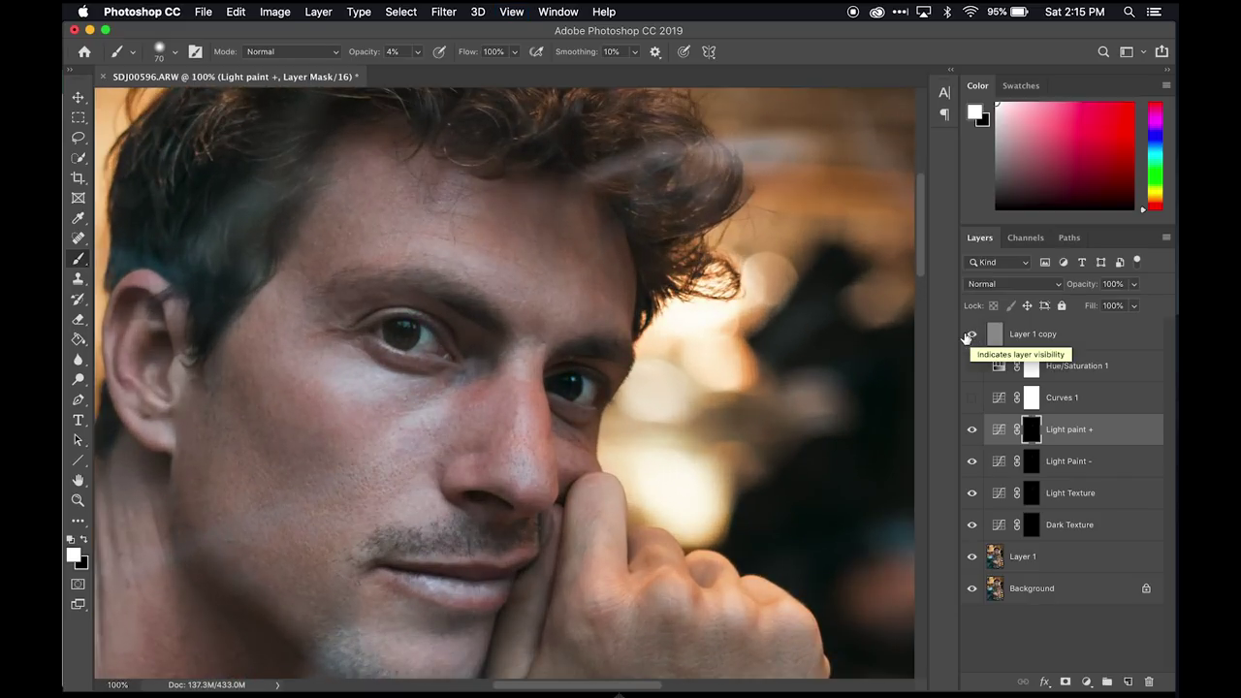
{"action": "key", "text": "super+equal"}
{"action": "key", "text": "super+equal"}
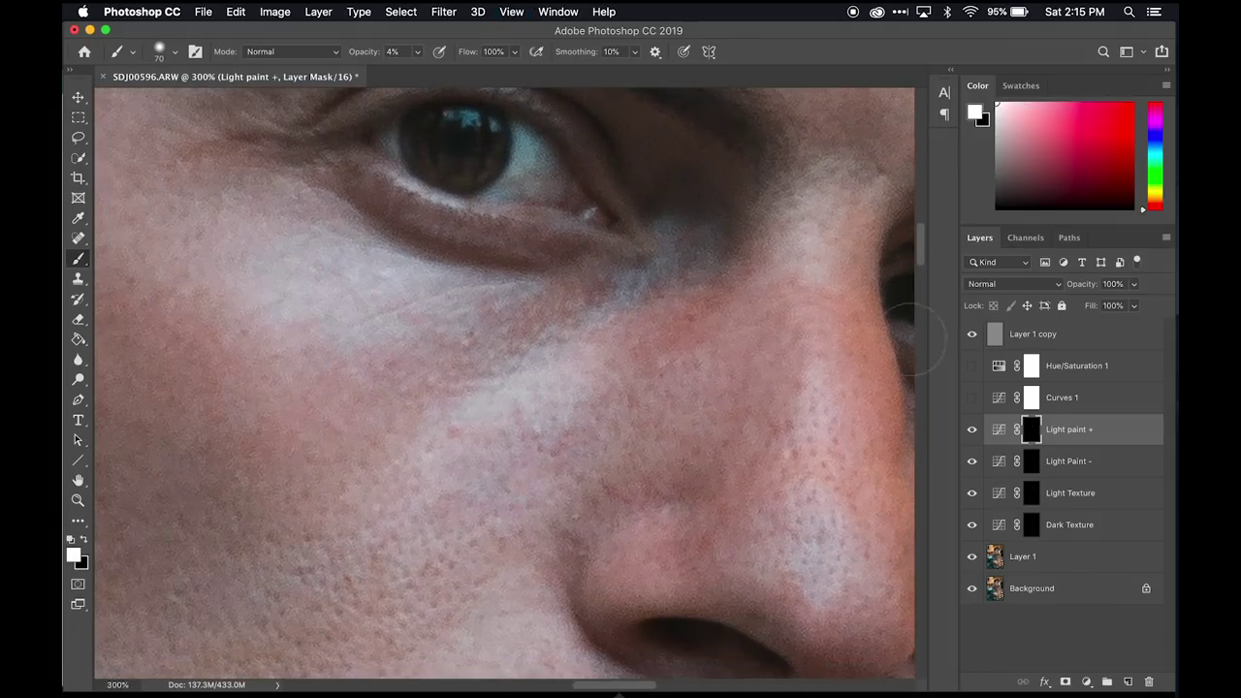
{"action": "left_click", "coordinate": [1007, 342]}
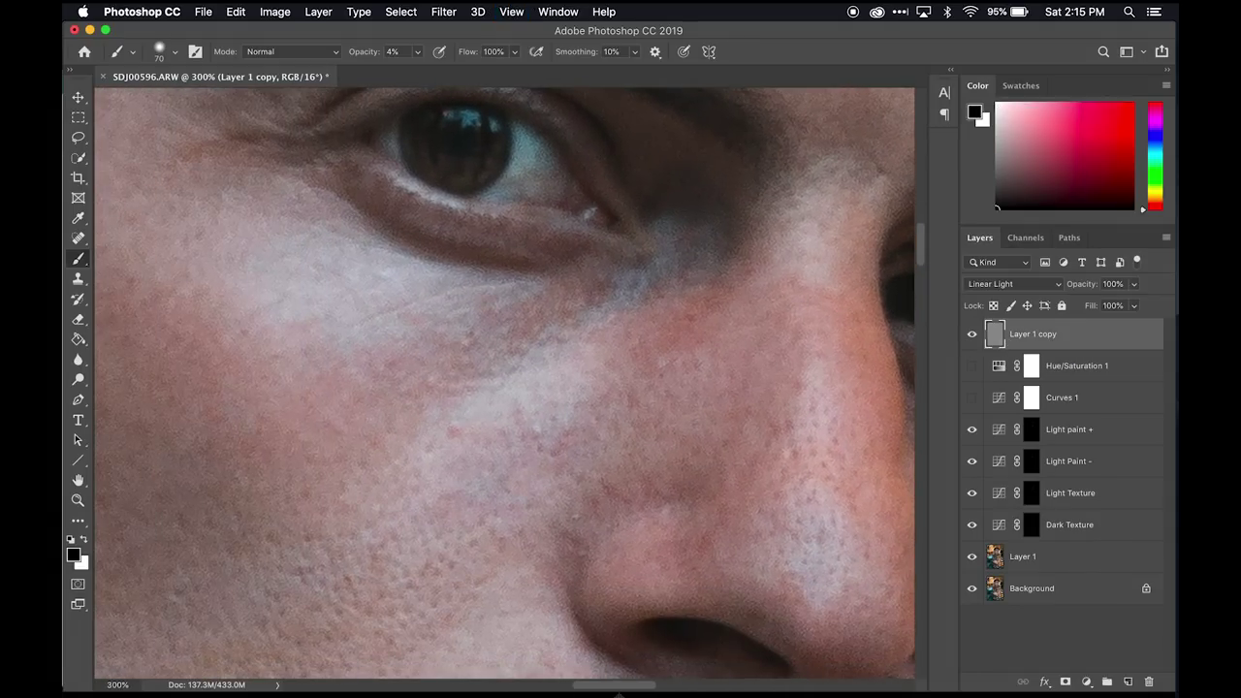
{"action": "left_click", "coordinate": [78, 238]}
{"action": "key", "text": "bracketleft"}
{"action": "key", "text": "bracketleft"}
{"action": "key", "text": "bracketleft"}
{"action": "left_click", "coordinate": [451, 434]}
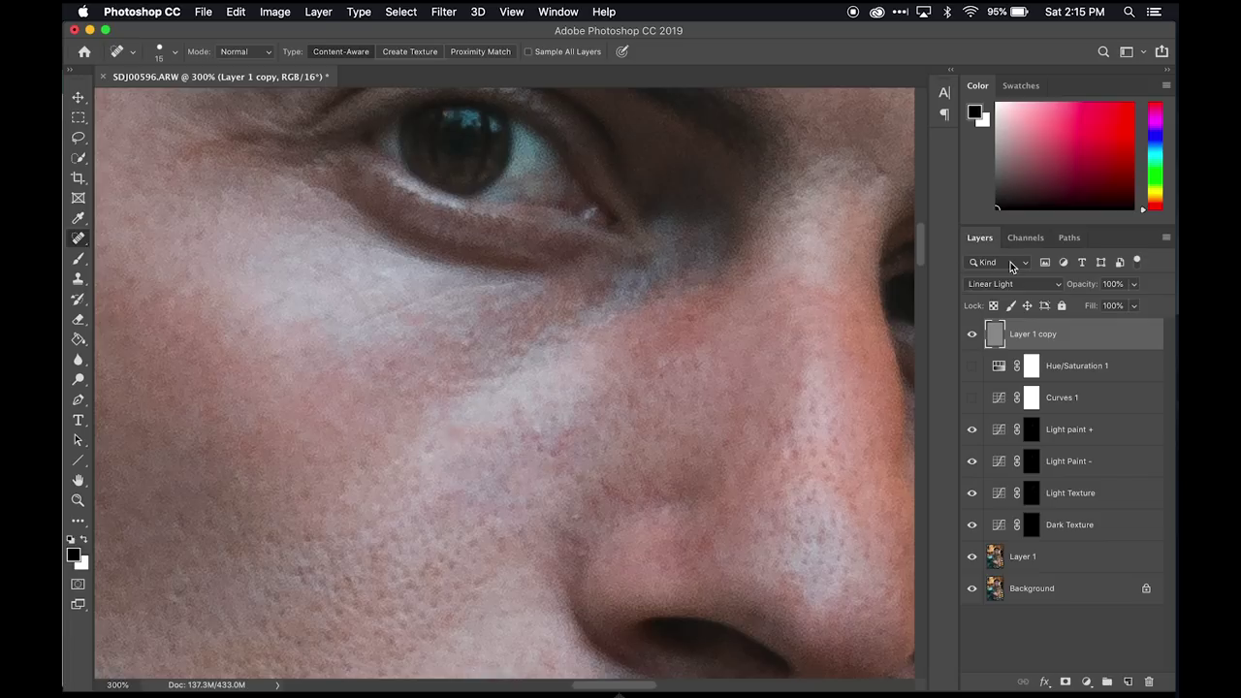
- Add a Hue/Saturation adjustment layer above Layer 1 copy
{"action": "key", "text": "super+minus"}
{"action": "key", "text": "super+minus"}
{"action": "key", "text": "super+minus"}
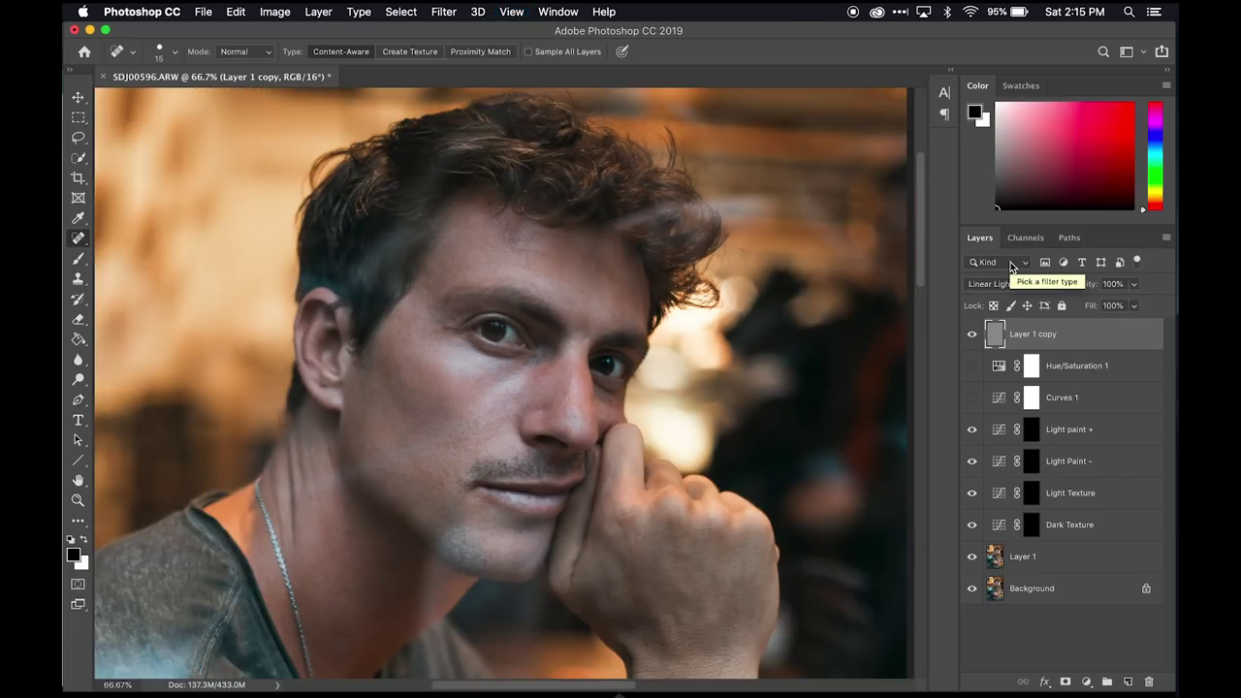
{"action": "key", "text": "super+minus"}
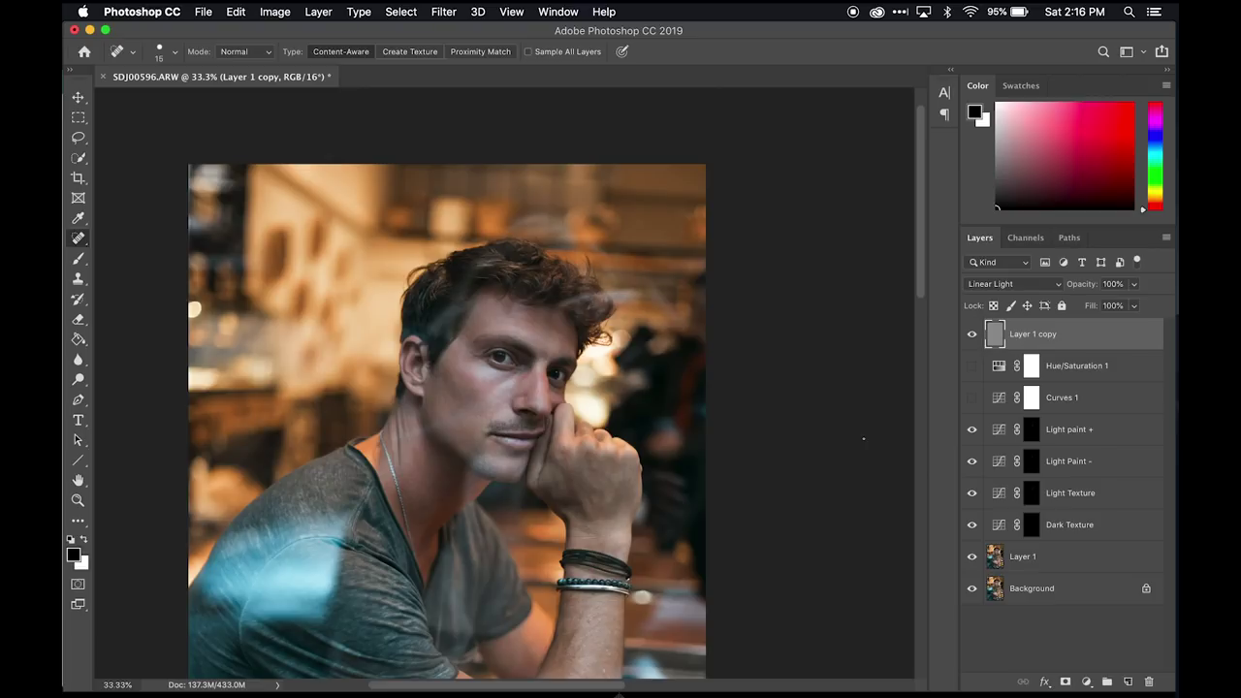
{"action": "left_click", "coordinate": [1087, 682]}
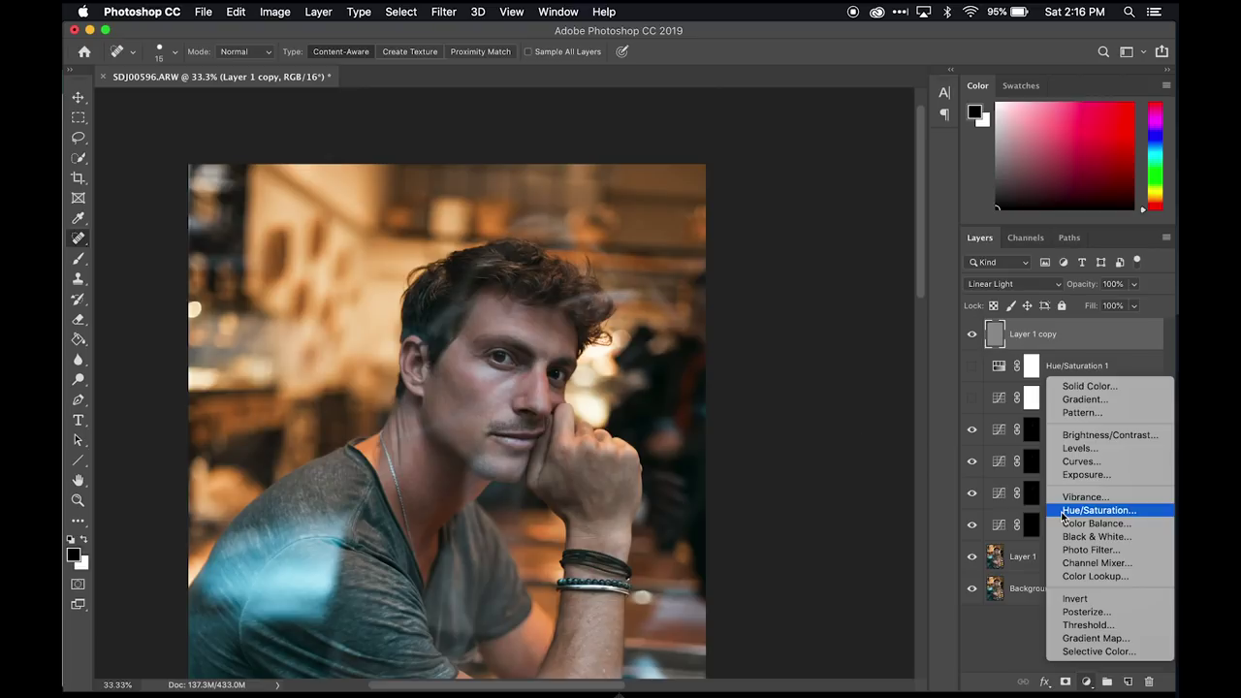
{"action": "left_click", "coordinate": [1065, 514]}
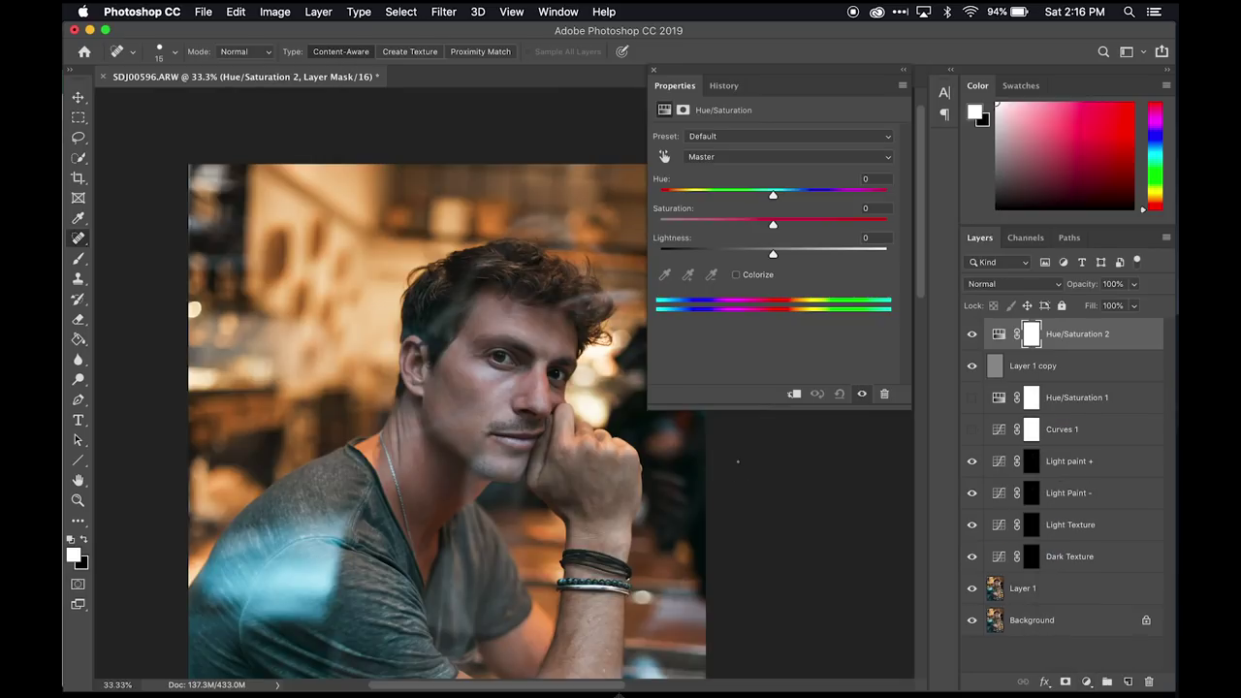
- Target the Reds in the new Hue/Saturation adjustment and exaggerate them with hue +92 and saturation +30
{"action": "key", "text": "super+equal"}
{"action": "key", "text": "super+equal"}
{"action": "key", "text": "super+equal"}
{"action": "key", "text": "super+equal"}
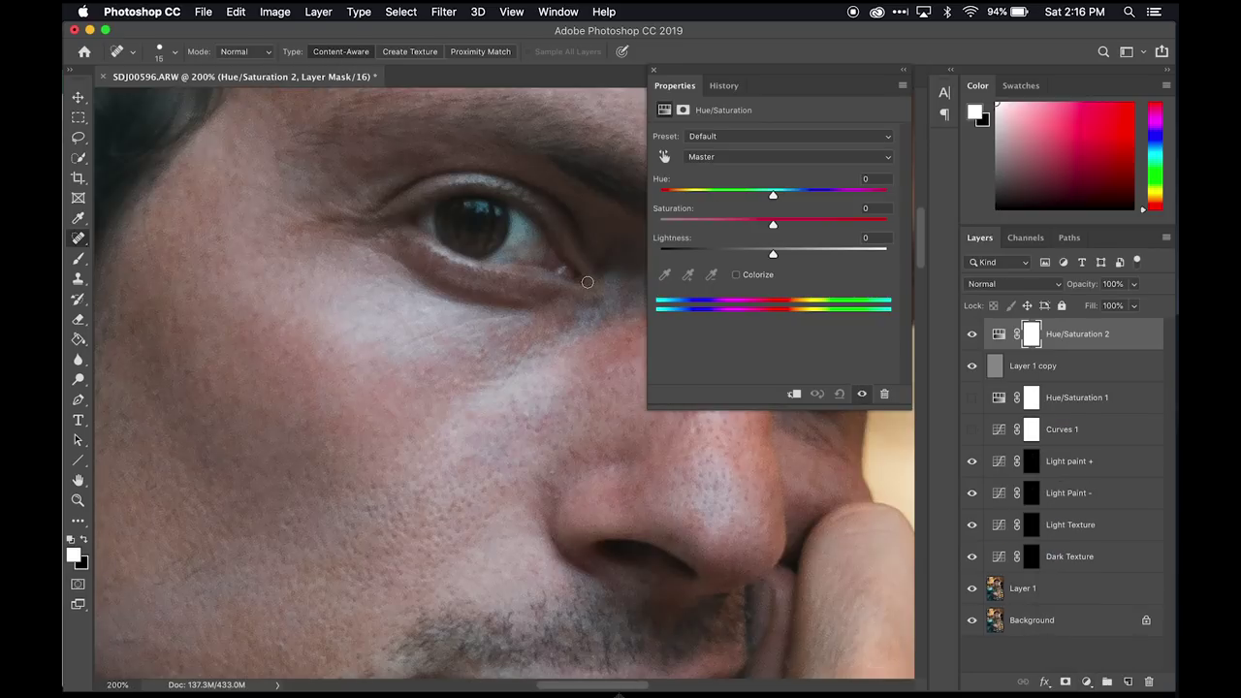
{"action": "scroll", "coordinate": [514, 244], "scroll_direction": "down", "scroll_amount": 2}
{"action": "scroll", "coordinate": [513, 244], "scroll_direction": "right", "scroll_amount": 3}
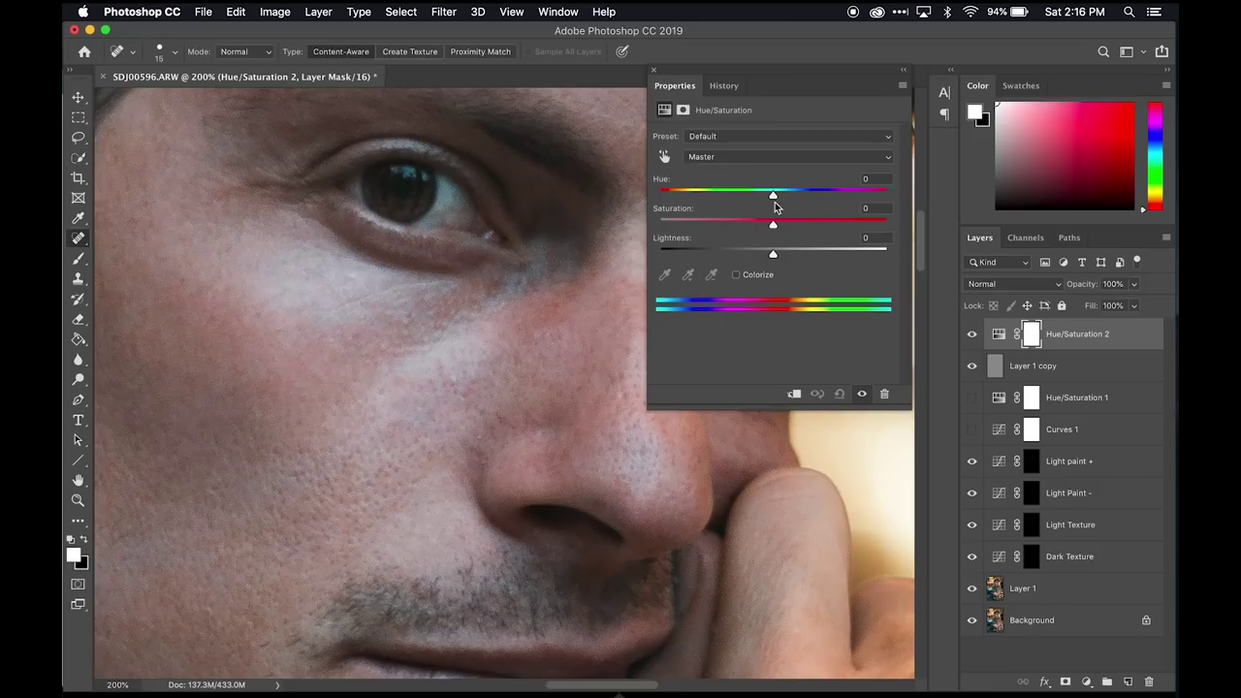
{"action": "left_click", "coordinate": [760, 157]}
{"action": "left_click", "coordinate": [748, 173]}
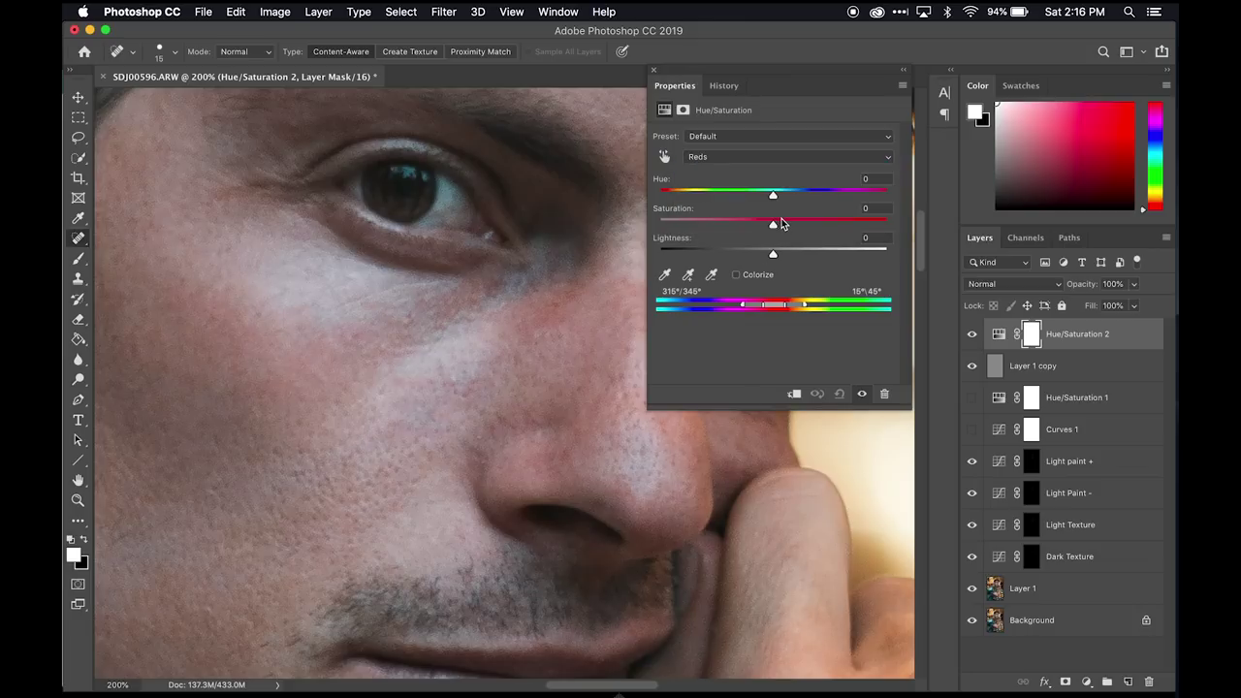
{"action": "left_click_drag", "start_coordinate": [787, 224], "coordinate": [847, 223]}
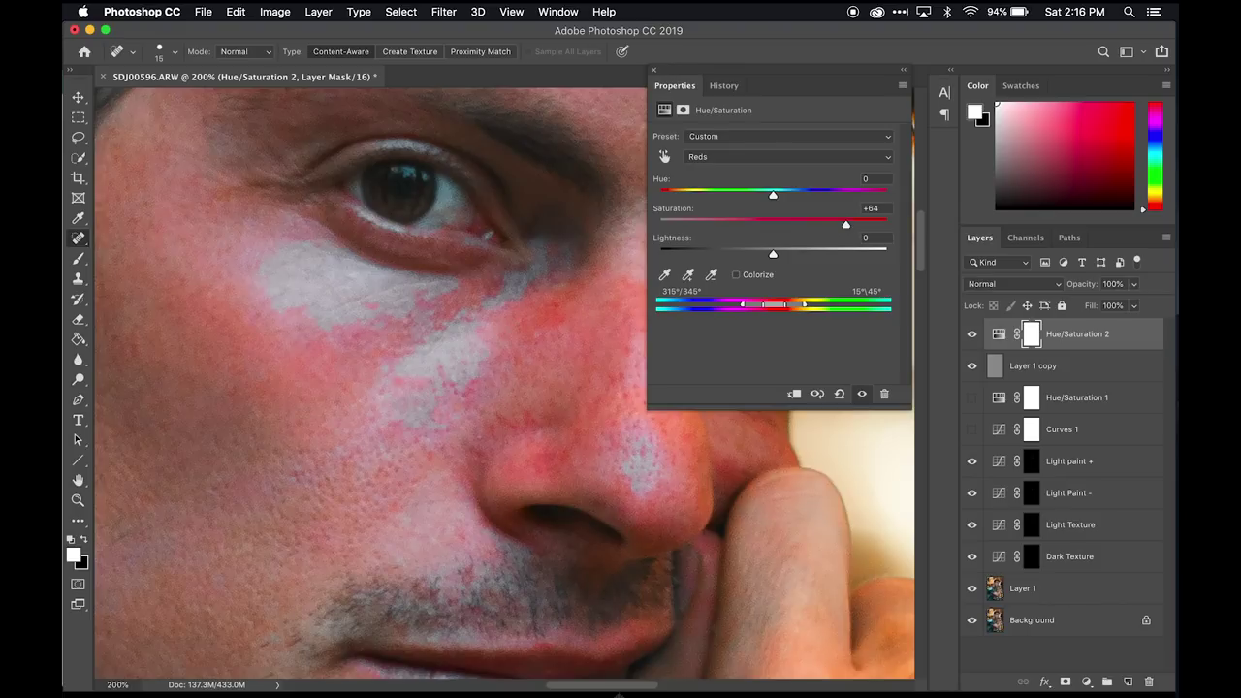
{"action": "left_click_drag", "start_coordinate": [806, 200], "coordinate": [846, 195]}
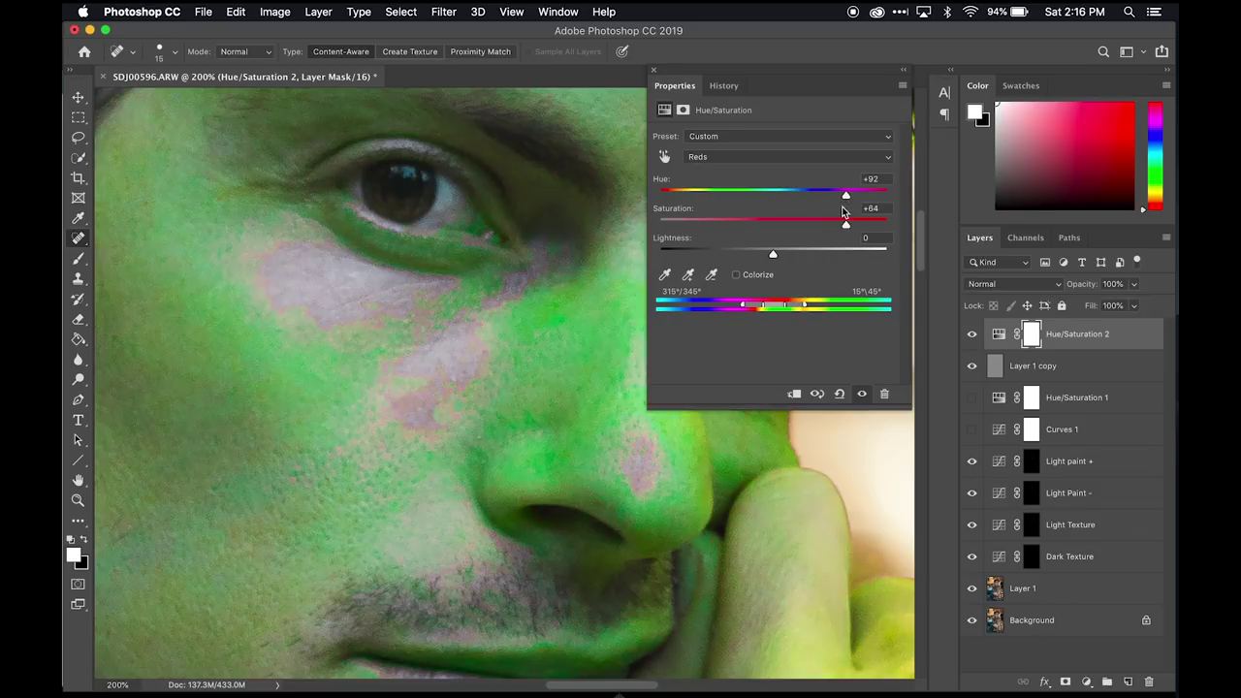
{"action": "left_click_drag", "start_coordinate": [777, 225], "coordinate": [808, 224]}
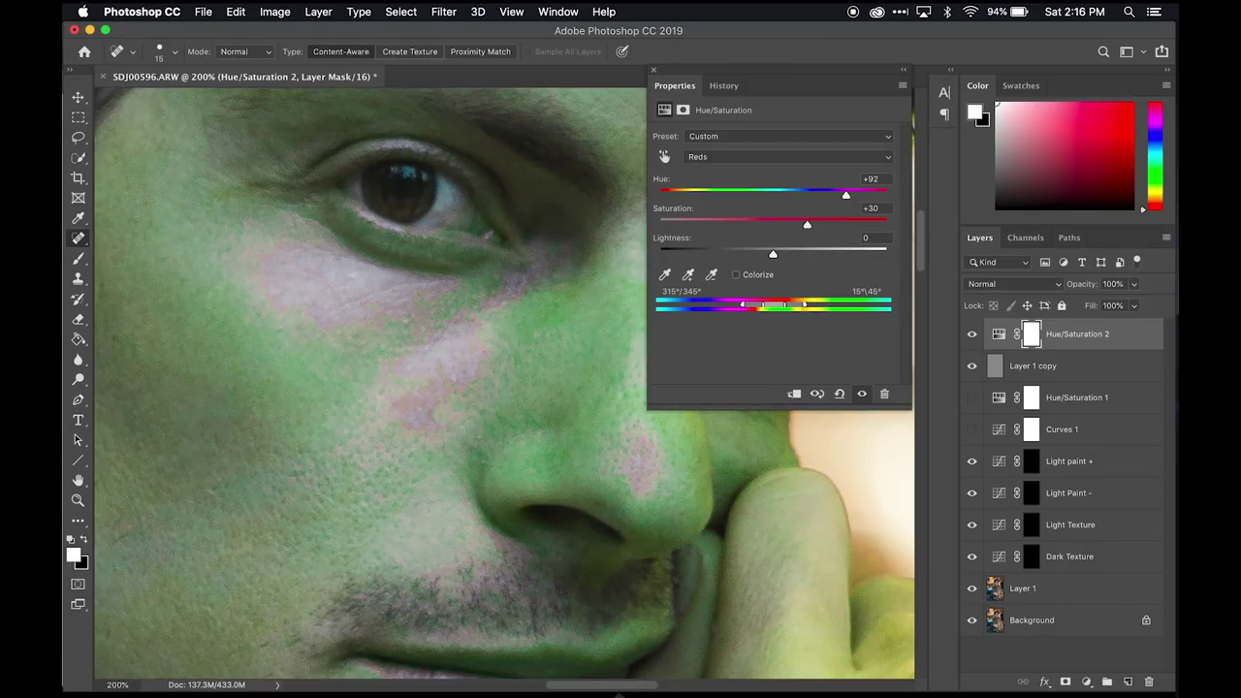
- Shift and narrow the affected Reds color range to 314°/336° and 357°\19° to isolate the red skin patches
{"action": "key", "text": "super+minus"}
{"action": "key", "text": "super+minus"}
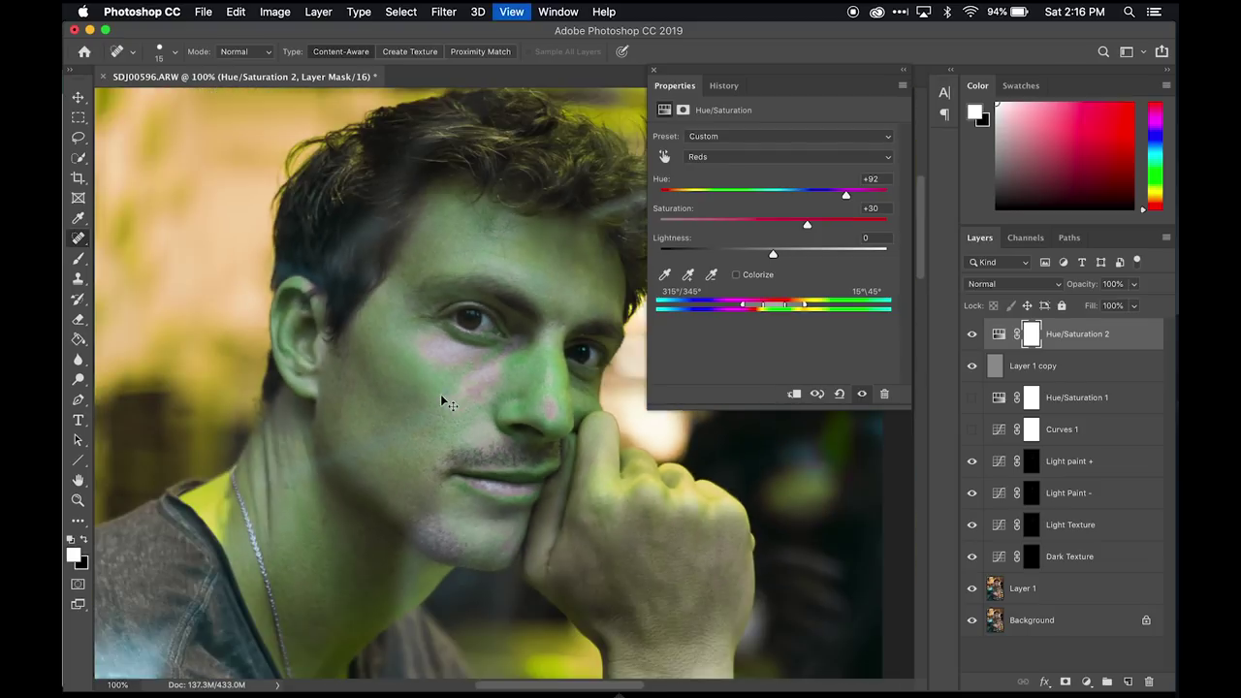
{"action": "key", "text": "super+plus"}
{"action": "key", "text": "super+plus"}
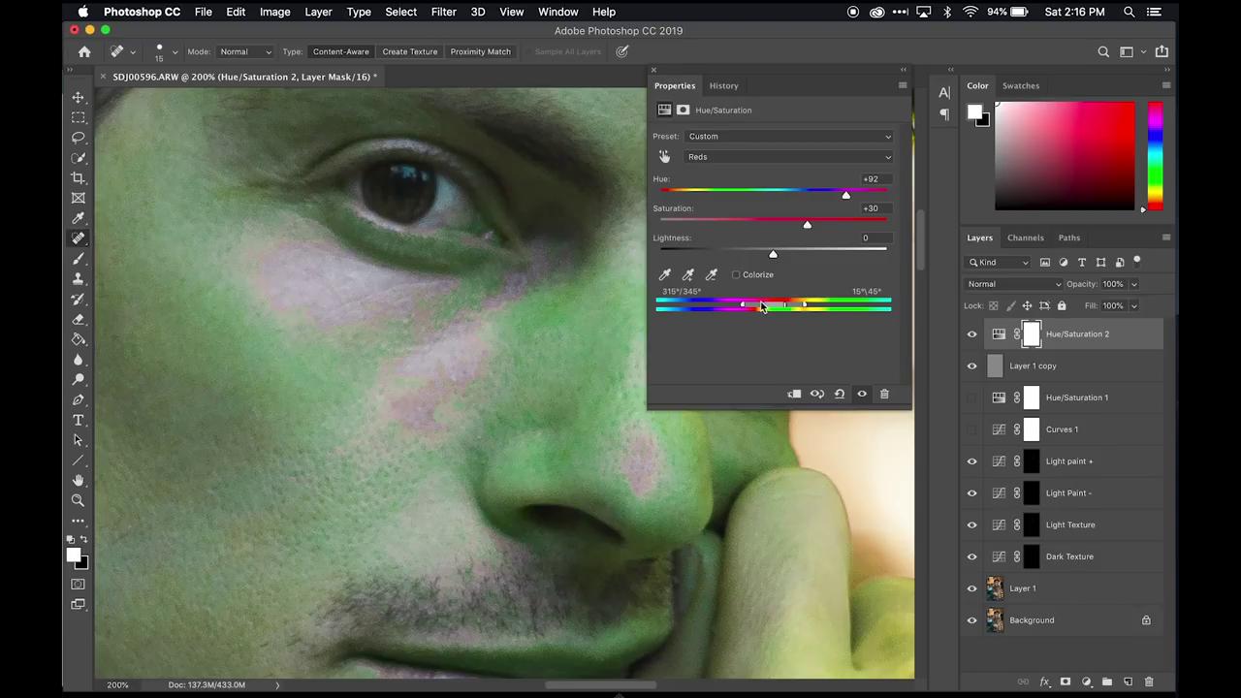
{"action": "left_click_drag", "start_coordinate": [773, 309], "coordinate": [768, 308]}
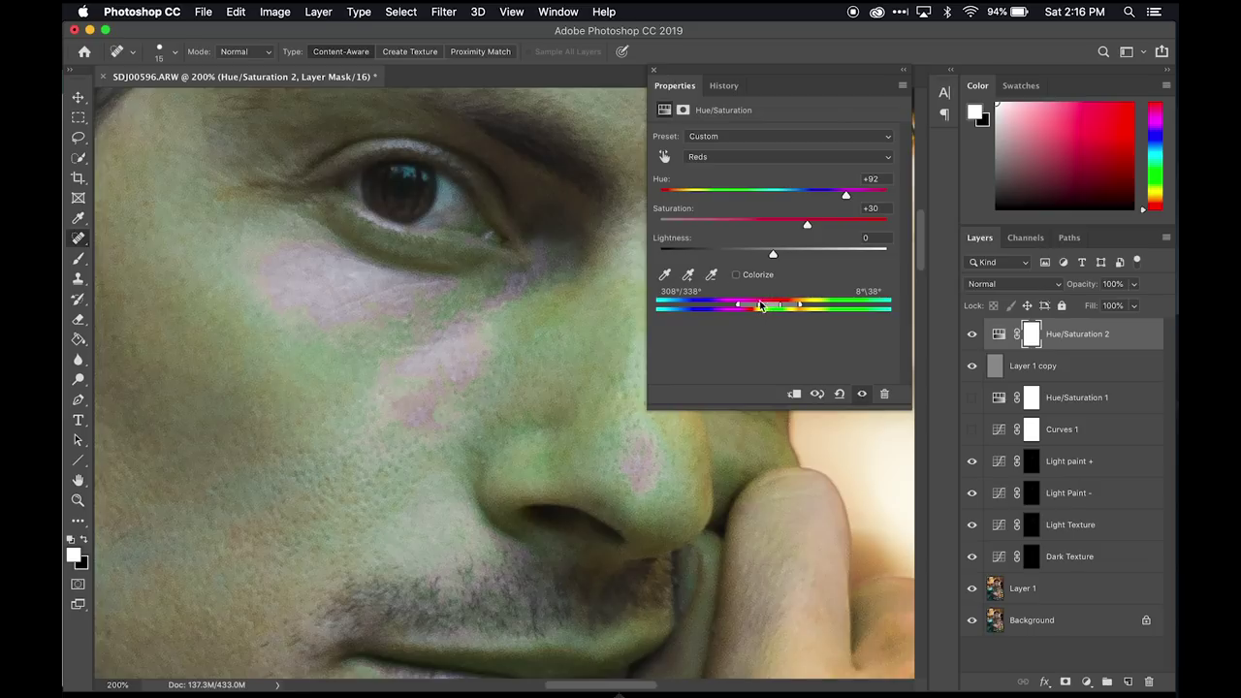
{"action": "mouse_move", "coordinate": [759, 308]}
{"action": "left_mouse_down"}
{"action": "mouse_move", "coordinate": [797, 306]}
{"action": "mouse_move", "coordinate": [746, 310]}
{"action": "left_mouse_up"}
{"action": "key", "text": "super+minus"}
{"action": "key", "text": "super+minus"}
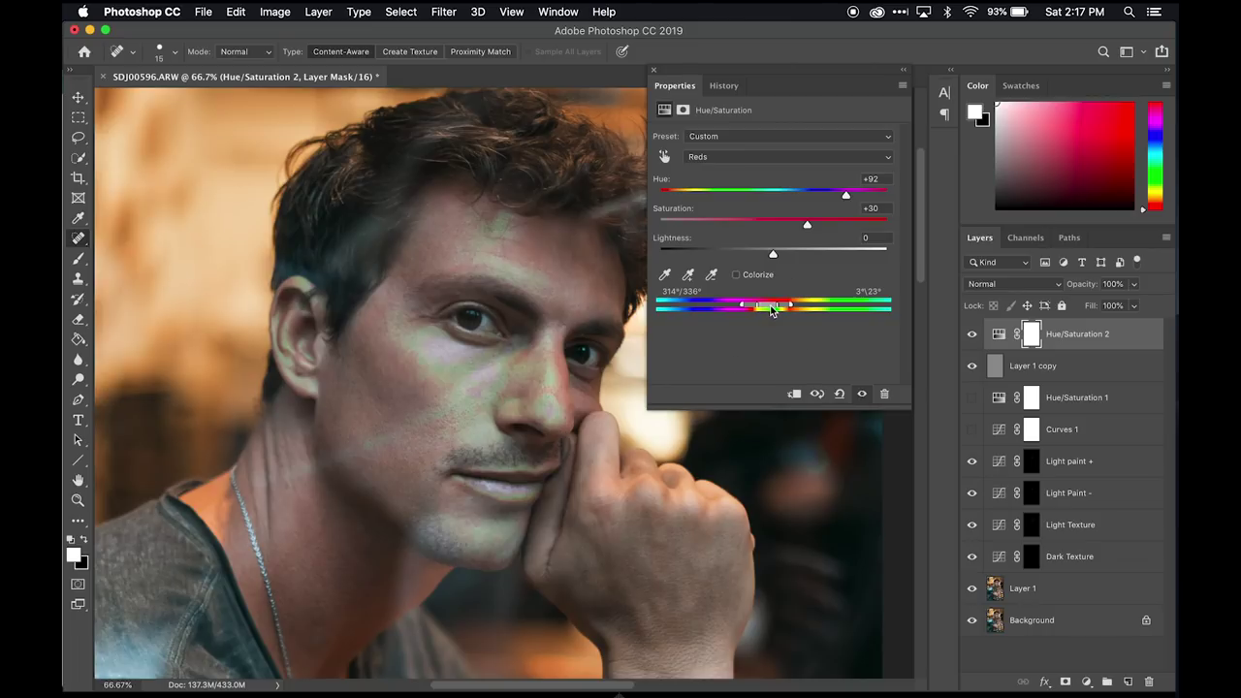
{"action": "key", "text": "super+plus"}
{"action": "key", "text": "super+plus"}
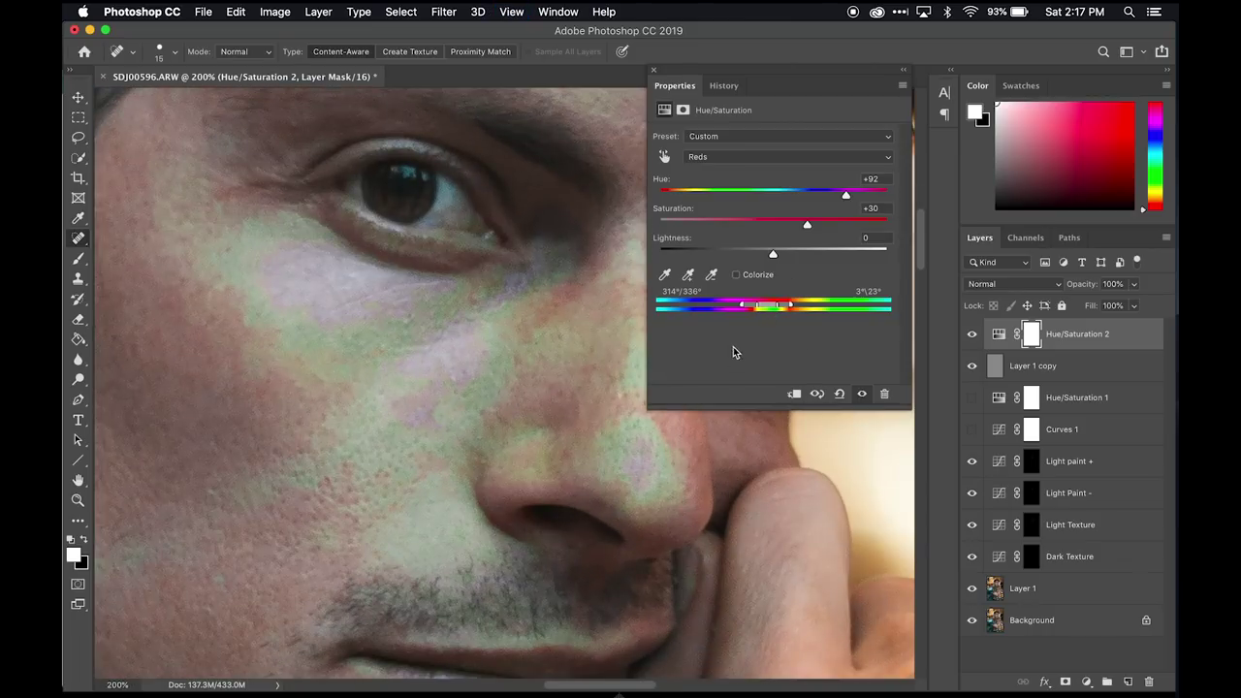
{"action": "mouse_move", "coordinate": [784, 304]}
{"action": "left_mouse_down"}
{"action": "mouse_move", "coordinate": [775, 311]}
{"action": "mouse_move", "coordinate": [788, 309]}
{"action": "left_mouse_up"}
- Reset the Reds hue to 0 and raise their saturation to +100
{"action": "left_click", "coordinate": [782, 194]}
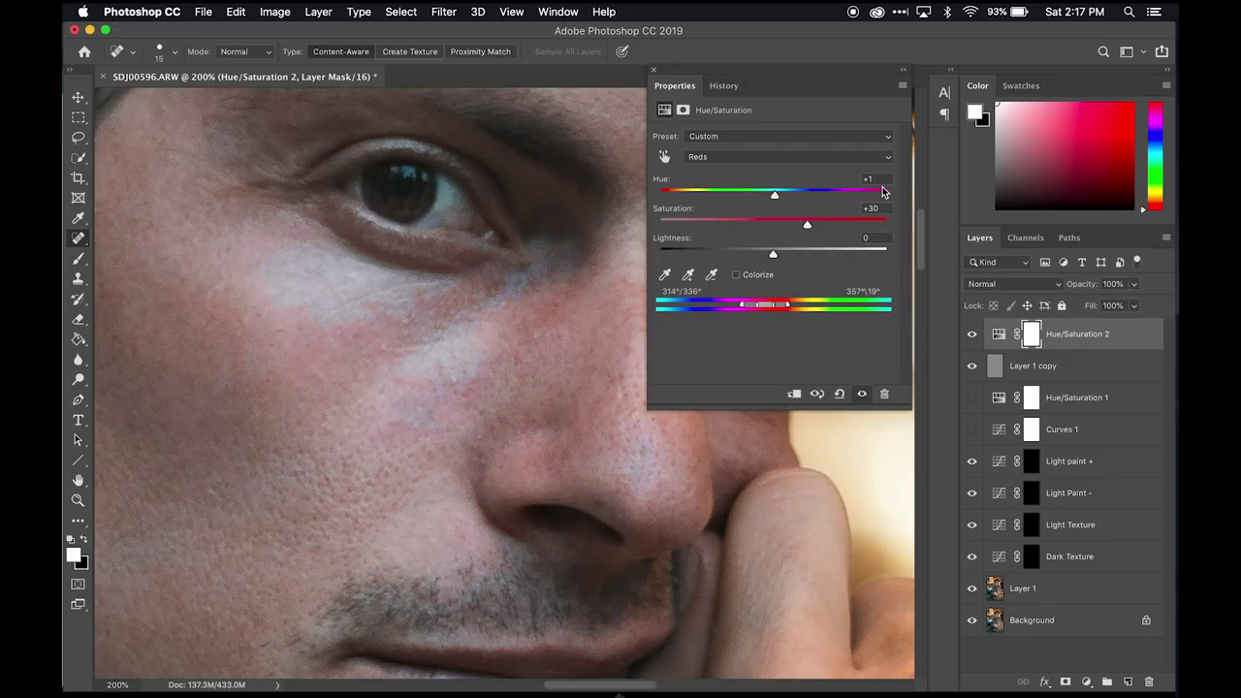
{"action": "double_click", "coordinate": [871, 178]}
{"action": "type", "text": "0"}
{"action": "key", "text": "Tab"}
{"action": "type", "text": "100"}
{"action": "key", "text": "Return"}
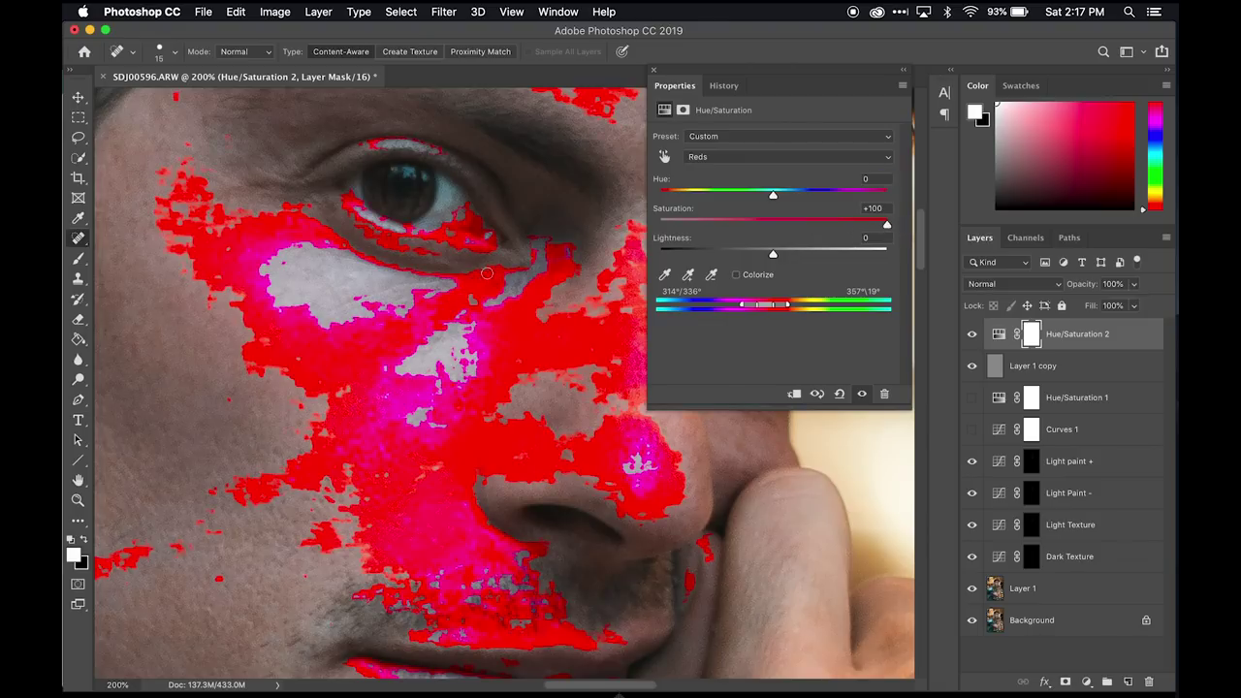
- Toggle the Hue/Saturation 2 layer off and on to examine which skin areas the Reds range affects
{"action": "left_click", "coordinate": [973, 335]}
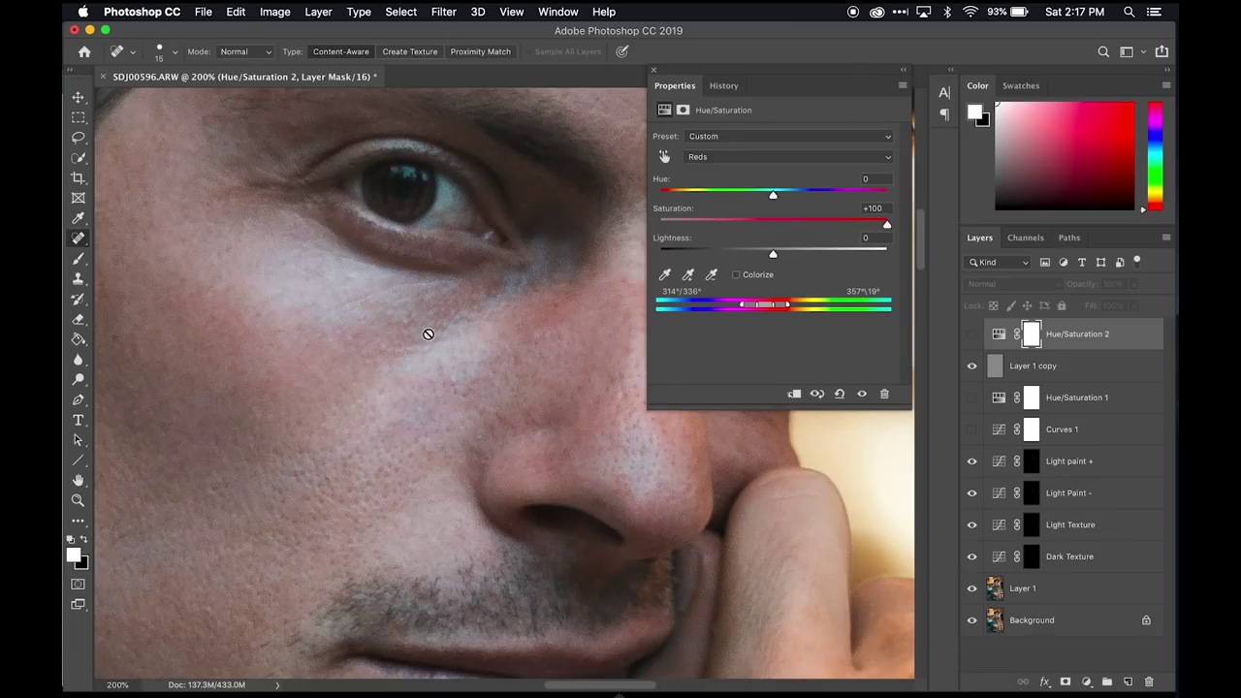
{"action": "left_click", "coordinate": [972, 334]}
{"action": "key", "text": "super+minus"}
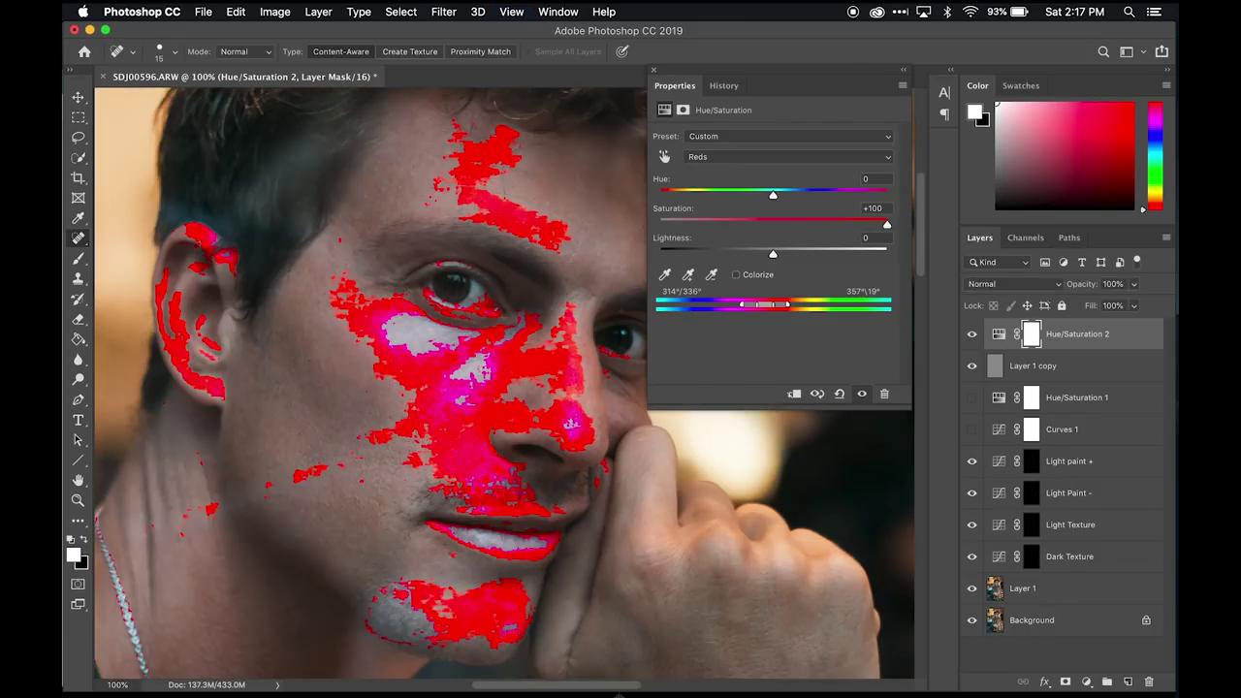
- Reset the Reds saturation of the Hue/Saturation 2 layer to 0
{"action": "left_click", "coordinate": [864, 225]}
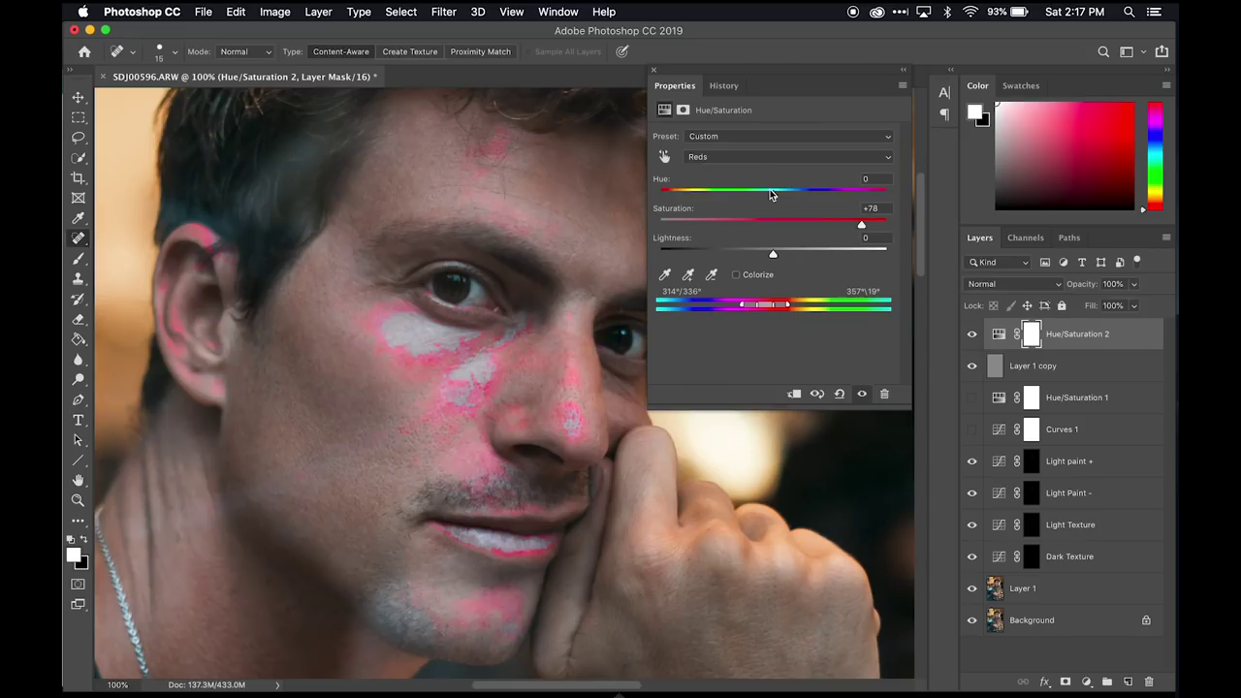
{"action": "left_click", "coordinate": [873, 209]}
{"action": "type", "text": "0"}
{"action": "key", "text": "Return"}
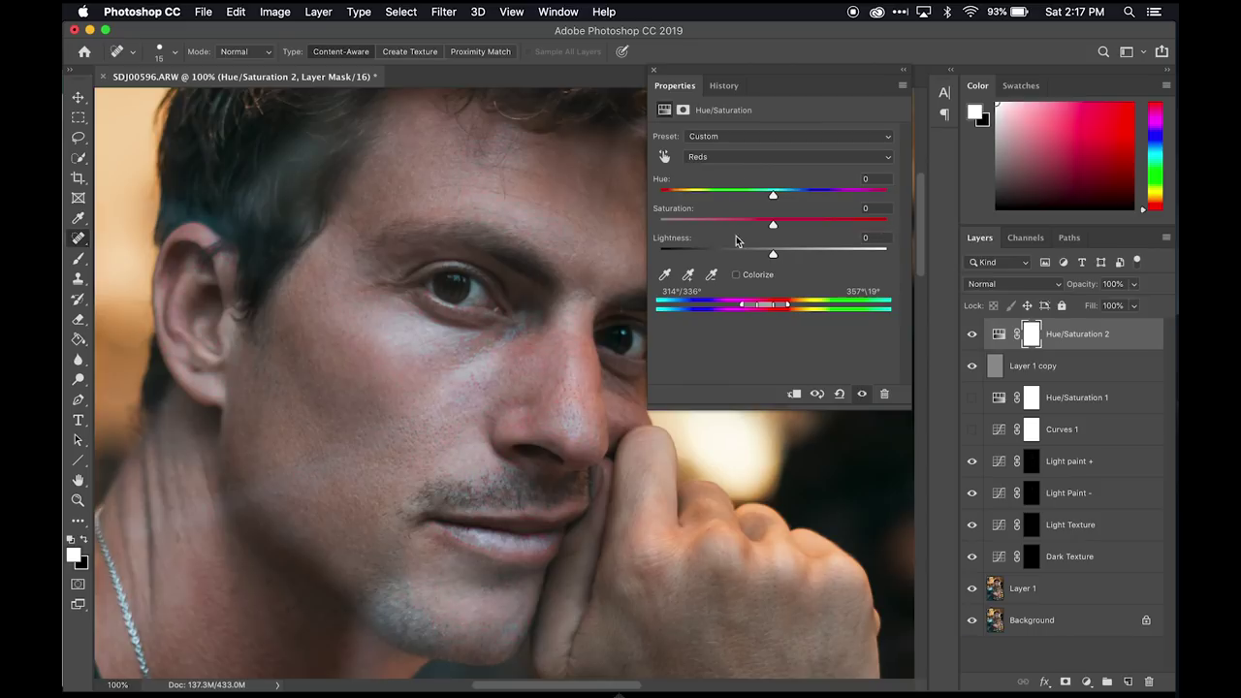
- Set the Reds hue of the Hue/Saturation 2 layer to +11 and toggle the layer off and on to compare the skin tones
{"action": "mouse_move", "coordinate": [775, 197]}
{"action": "left_mouse_down"}
{"action": "mouse_move", "coordinate": [889, 197]}
{"action": "mouse_move", "coordinate": [796, 197]}
{"action": "mouse_move", "coordinate": [788, 209]}
{"action": "left_mouse_up"}
{"action": "left_click", "coordinate": [973, 334]}
{"action": "left_click", "coordinate": [972, 341]}
{"action": "key", "text": "super+plus"}
{"action": "left_click", "coordinate": [971, 341]}
{"action": "left_click", "coordinate": [972, 342]}
{"action": "key", "text": "super+0"}
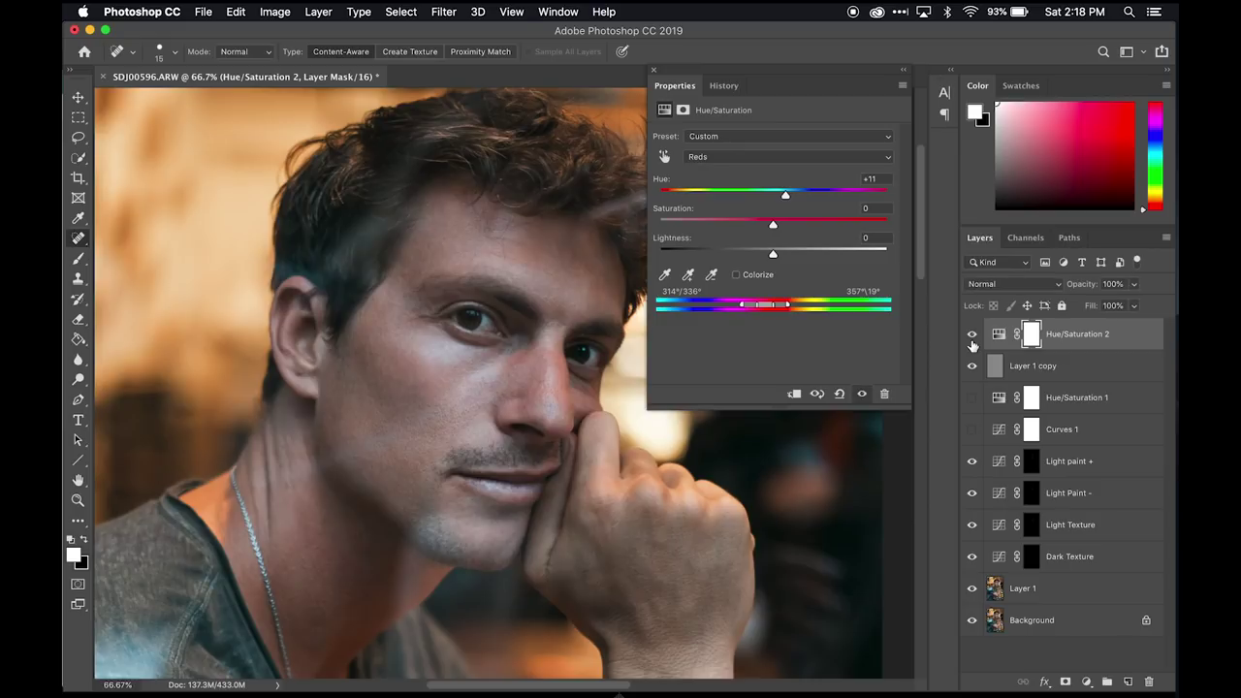
{"action": "key", "text": "super+minus"}
{"action": "key", "text": "super+minus"}
{"action": "left_click", "coordinate": [971, 335]}
{"action": "left_click", "coordinate": [972, 335]}
- Paint black over the lips on the Hue/Saturation 2 layer mask with a 50 px brush at 100% opacity
{"action": "key", "text": "super+plus"}
{"action": "key", "text": "super+plus"}
{"action": "key", "text": "super+plus"}
{"action": "key", "text": "super+plus"}
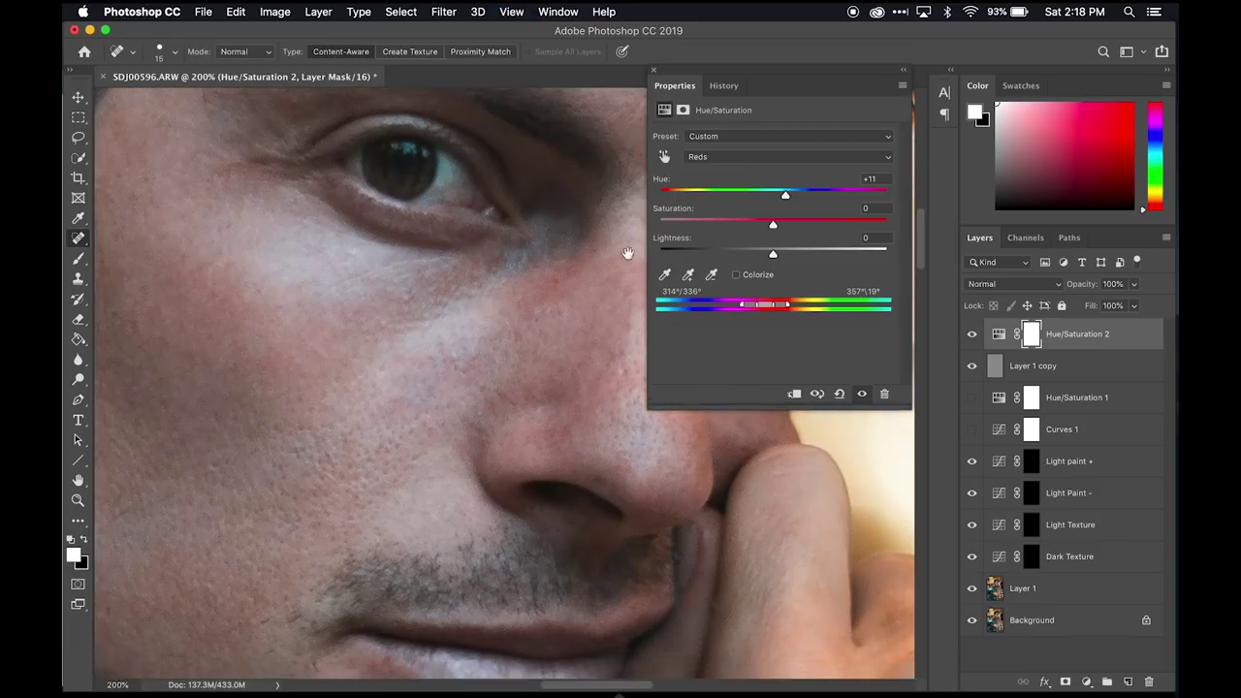
{"action": "left_click_drag", "start_coordinate": [629, 253], "coordinate": [561, 78]}
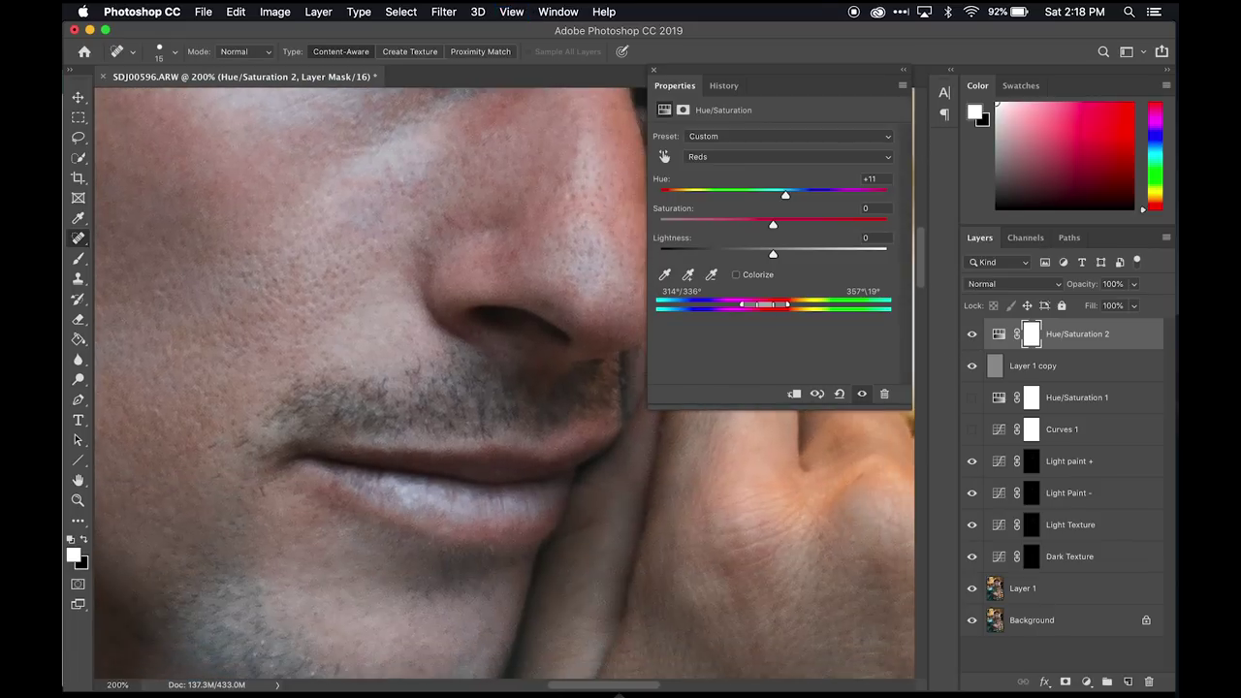
{"action": "left_click", "coordinate": [1031, 335]}
{"action": "key", "text": "b"}
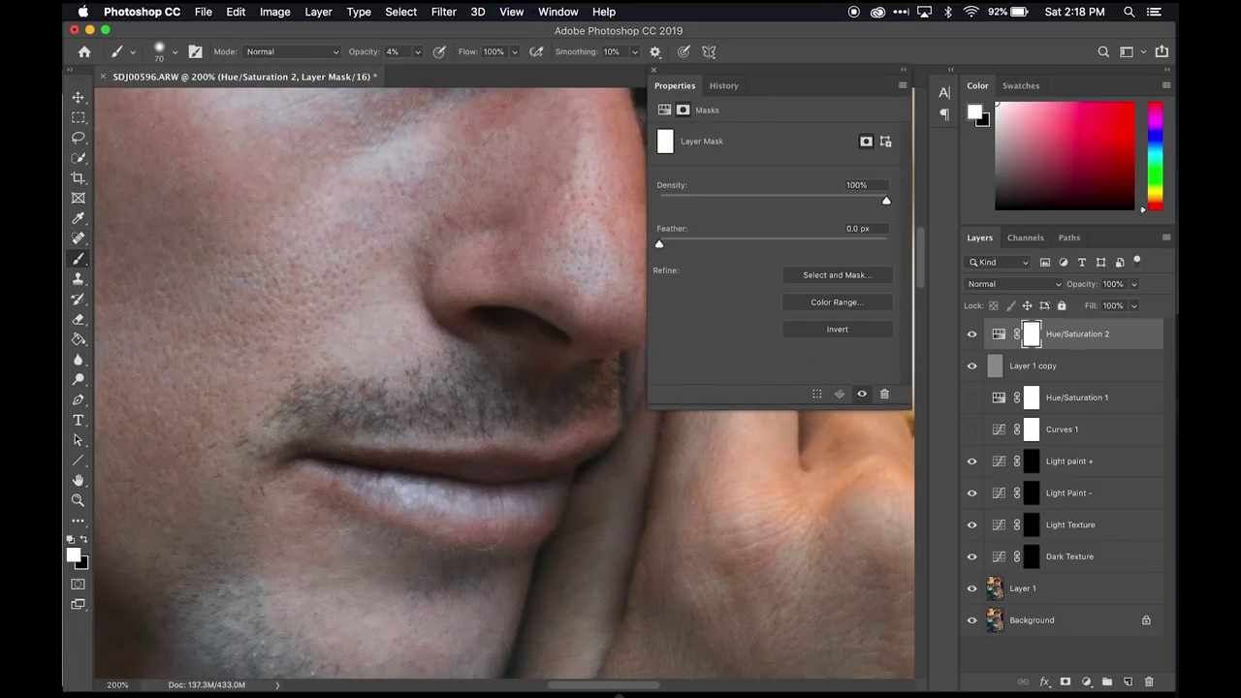
{"action": "key", "text": "x"}
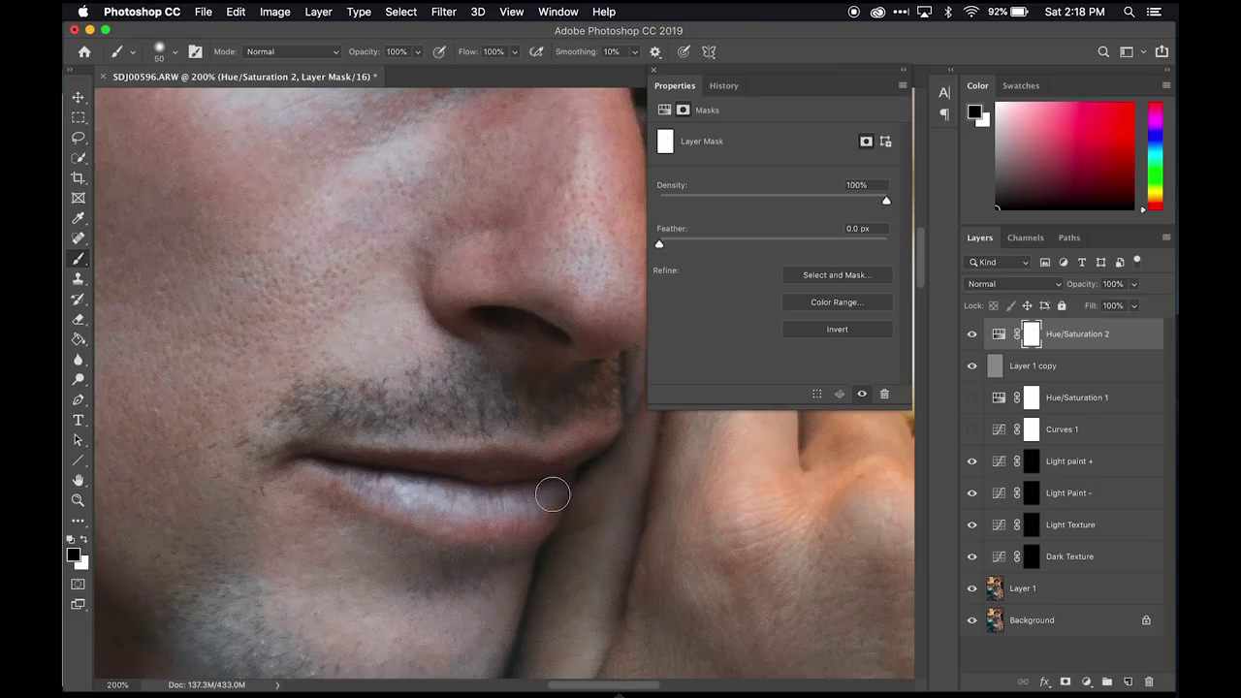
{"action": "key", "text": "super+minus"}
{"action": "key", "text": "super+minus"}
- Duplicate the Layer 1 copy texture layer and hide the duplicate behind an inverted black layer mask
{"action": "key", "text": "alt+bracketleft"}
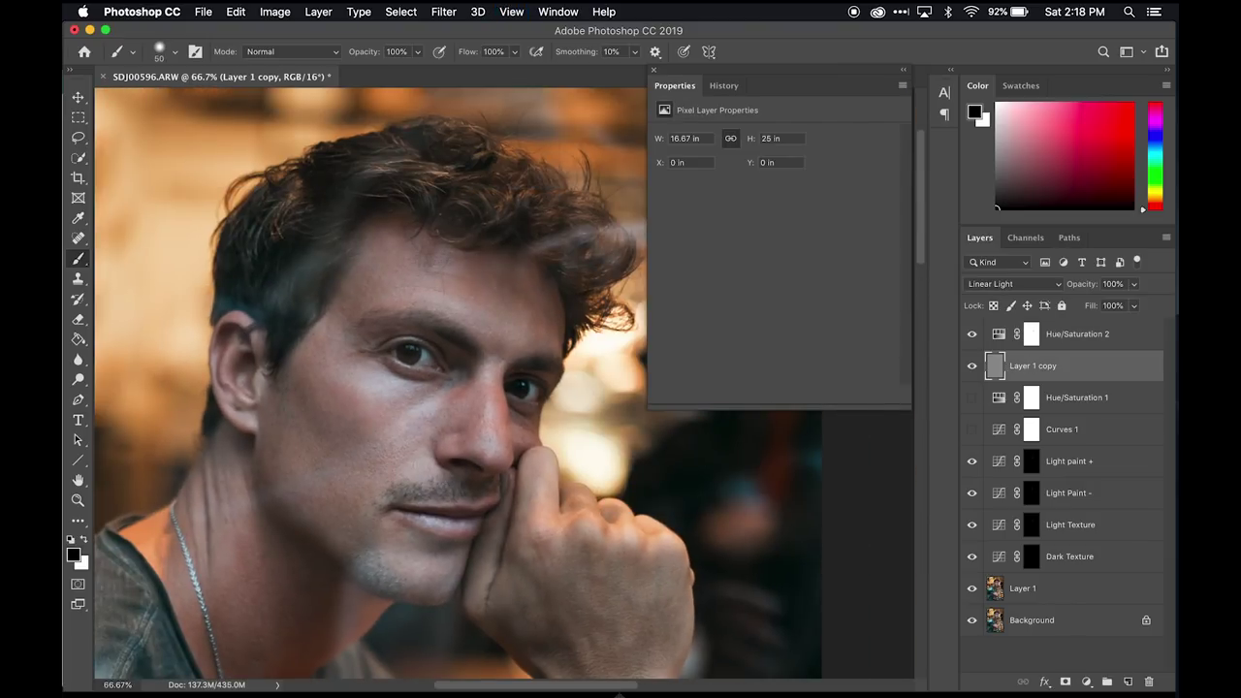
{"action": "key", "text": "super+plus"}
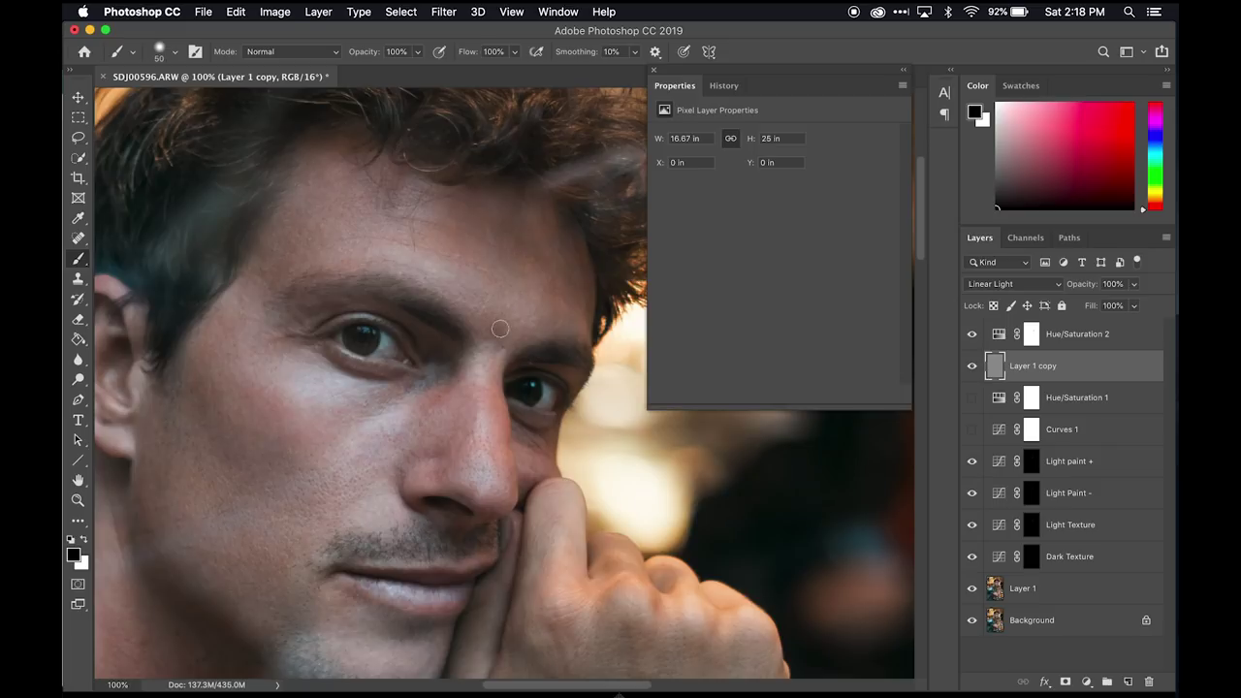
{"action": "left_click_drag", "start_coordinate": [466, 488], "coordinate": [487, 422]}
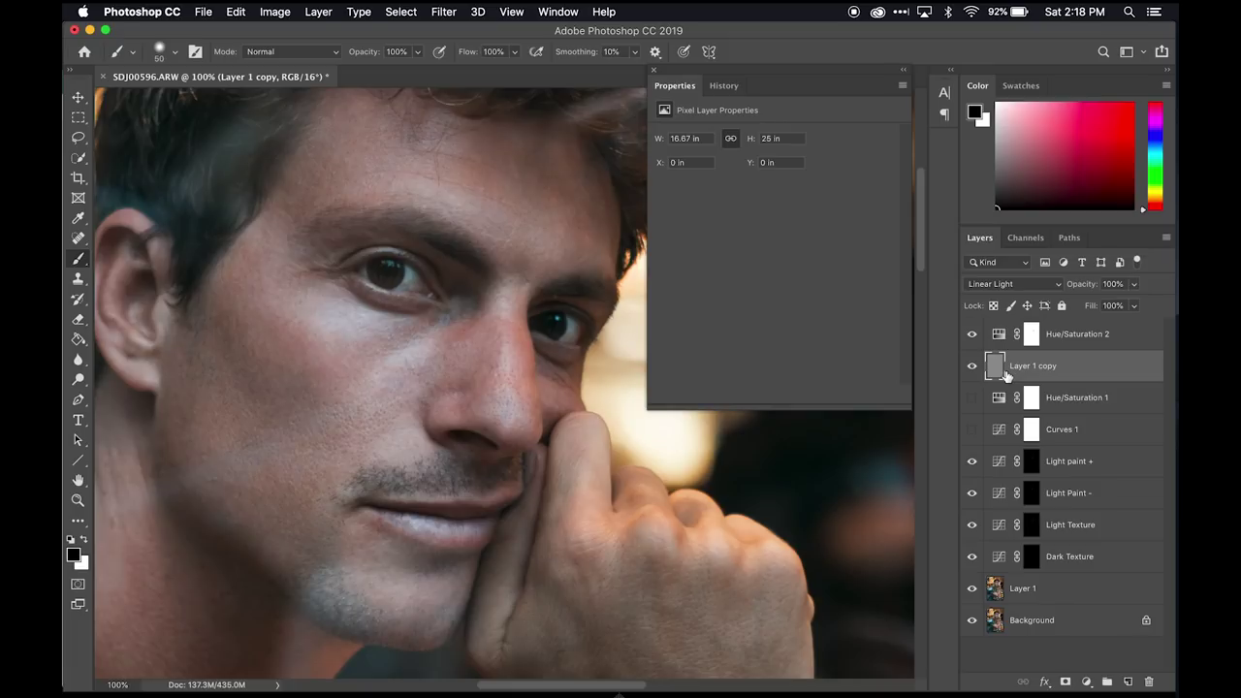
{"action": "key", "text": "super+j"}
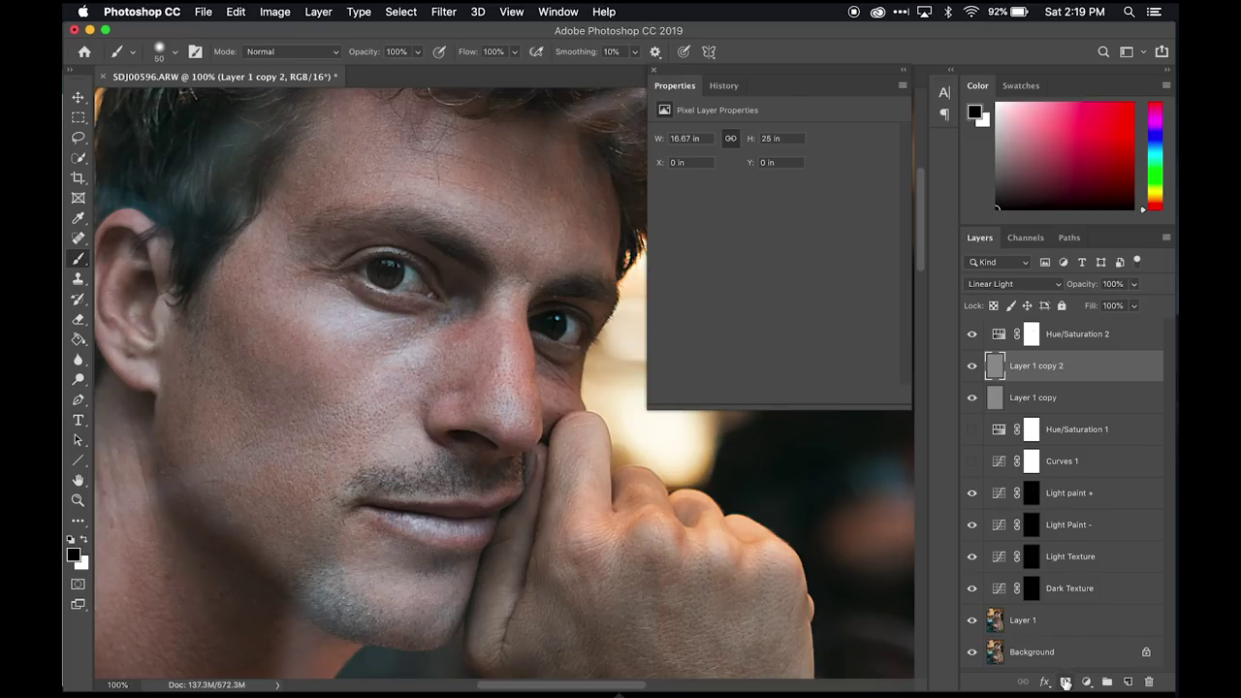
{"action": "left_click", "coordinate": [1065, 682]}
{"action": "key", "text": "super+i"}
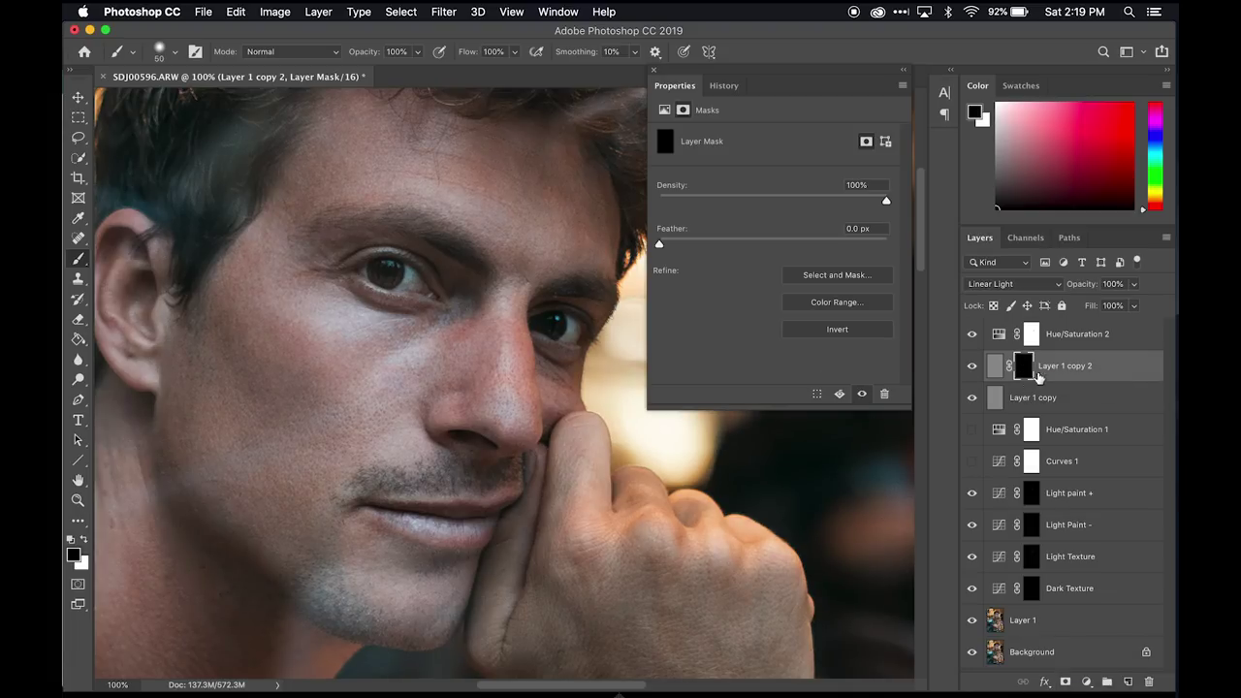
- Paint white over the facial skin on the Layer 1 copy 2 mask with a 150 px brush at 20% opacity to strengthen its texture
{"action": "key", "text": "x"}
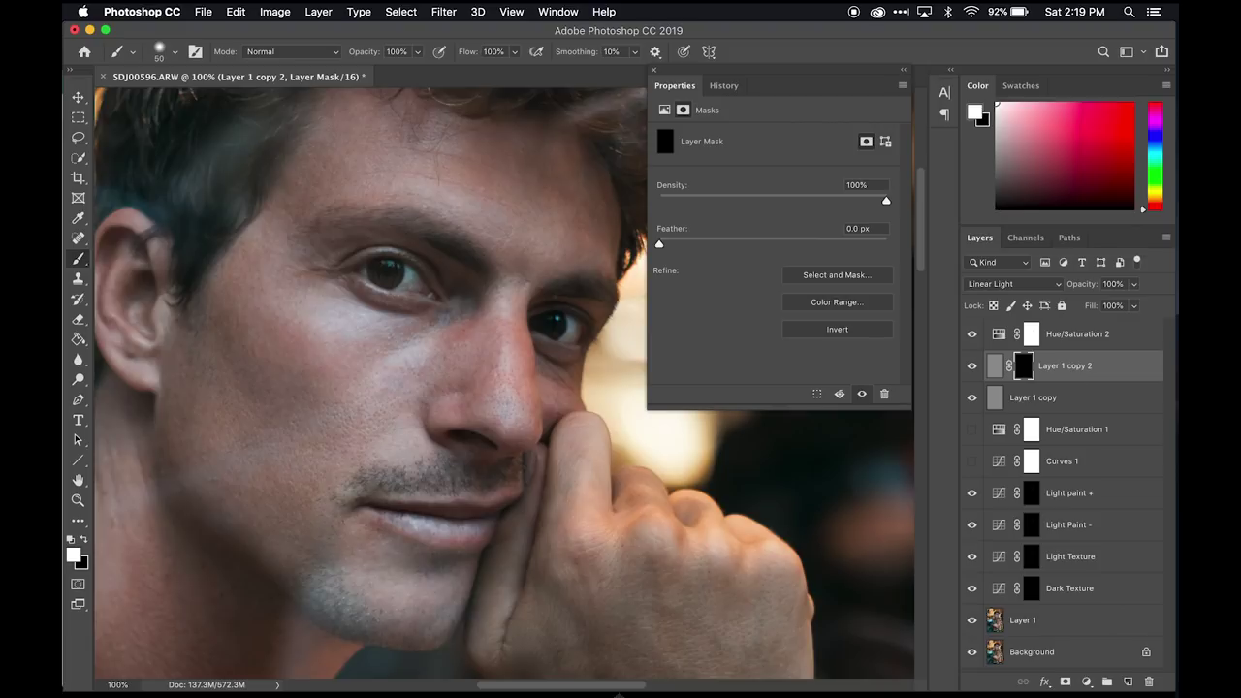
{"action": "key", "text": "2"}
{"action": "key", "text": "bracketright"}
{"action": "key", "text": "bracketright"}
{"action": "mouse_move", "coordinate": [539, 355]}
{"action": "left_mouse_down"}
{"action": "mouse_move", "coordinate": [547, 320]}
{"action": "mouse_move", "coordinate": [535, 282]}
{"action": "left_mouse_up"}
{"action": "mouse_move", "coordinate": [451, 257]}
{"action": "left_mouse_down"}
{"action": "mouse_move", "coordinate": [316, 239]}
{"action": "mouse_move", "coordinate": [457, 249]}
{"action": "mouse_move", "coordinate": [558, 300]}
{"action": "mouse_move", "coordinate": [606, 294]}
{"action": "mouse_move", "coordinate": [575, 329]}
{"action": "left_mouse_up"}
{"action": "mouse_move", "coordinate": [478, 446]}
{"action": "left_mouse_down"}
{"action": "mouse_move", "coordinate": [526, 455]}
{"action": "mouse_move", "coordinate": [478, 528]}
{"action": "mouse_move", "coordinate": [398, 506]}
{"action": "mouse_move", "coordinate": [391, 537]}
{"action": "mouse_move", "coordinate": [373, 246]}
{"action": "mouse_move", "coordinate": [182, 310]}
{"action": "left_mouse_up"}
{"action": "left_click_drag", "start_coordinate": [205, 230], "coordinate": [211, 349]}
{"action": "key", "text": "super+minus"}
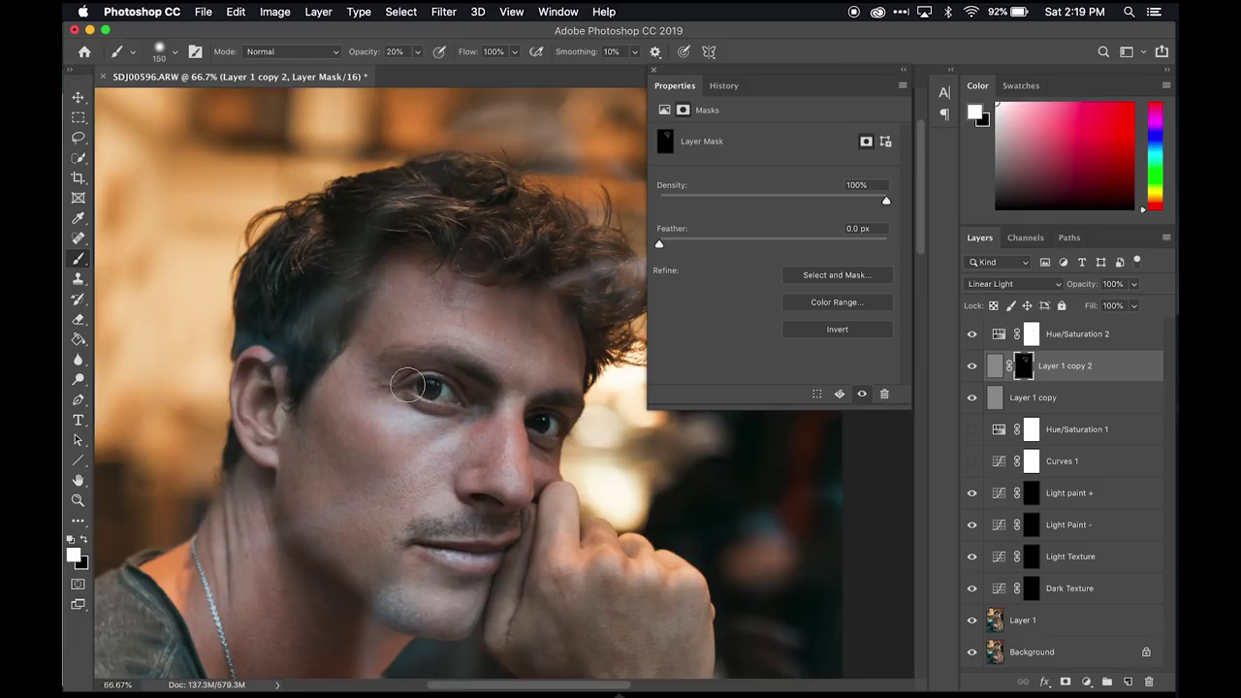
{"action": "key", "text": "super+plus"}
{"action": "key", "text": "super+plus"}
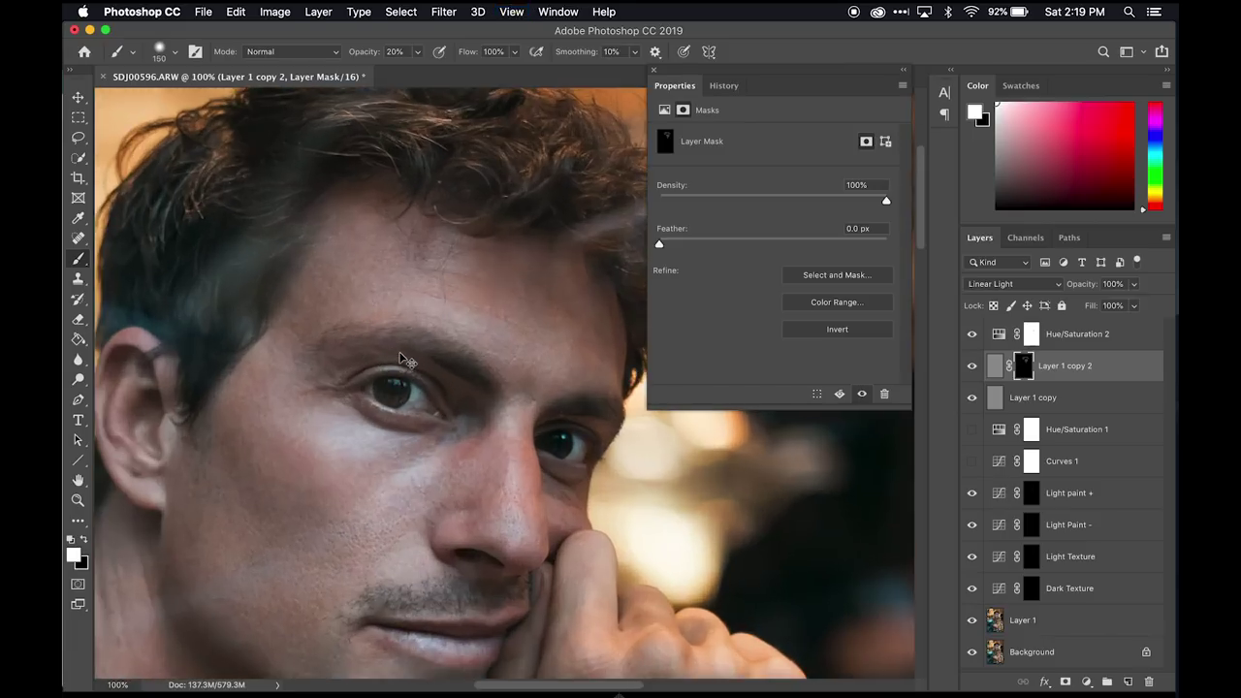
{"action": "scroll", "coordinate": [540, 255], "scroll_direction": "down", "scroll_amount": 3}
{"action": "scroll", "coordinate": [540, 255], "scroll_direction": "left", "scroll_amount": 3}
{"action": "key", "text": "super+minus"}
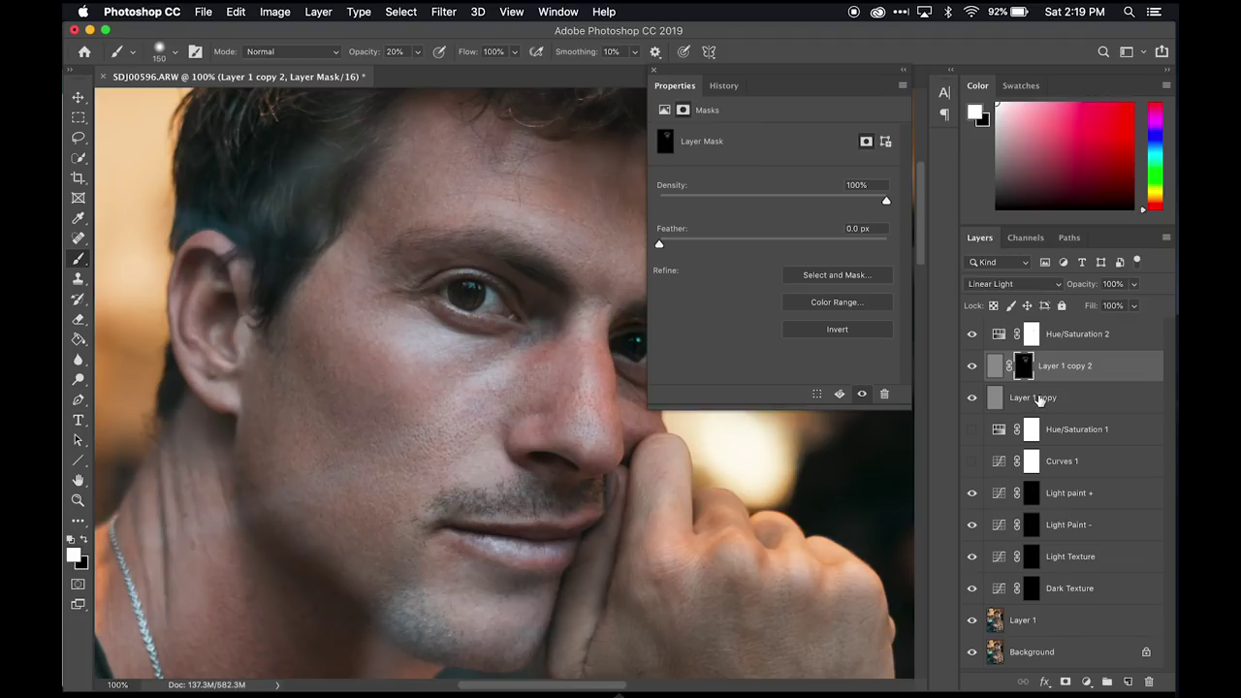
- Duplicate Layer 1 copy again and move the new texture layer up about 0.82 in
{"action": "left_click", "coordinate": [1040, 399]}
{"action": "key", "text": "super+j"}
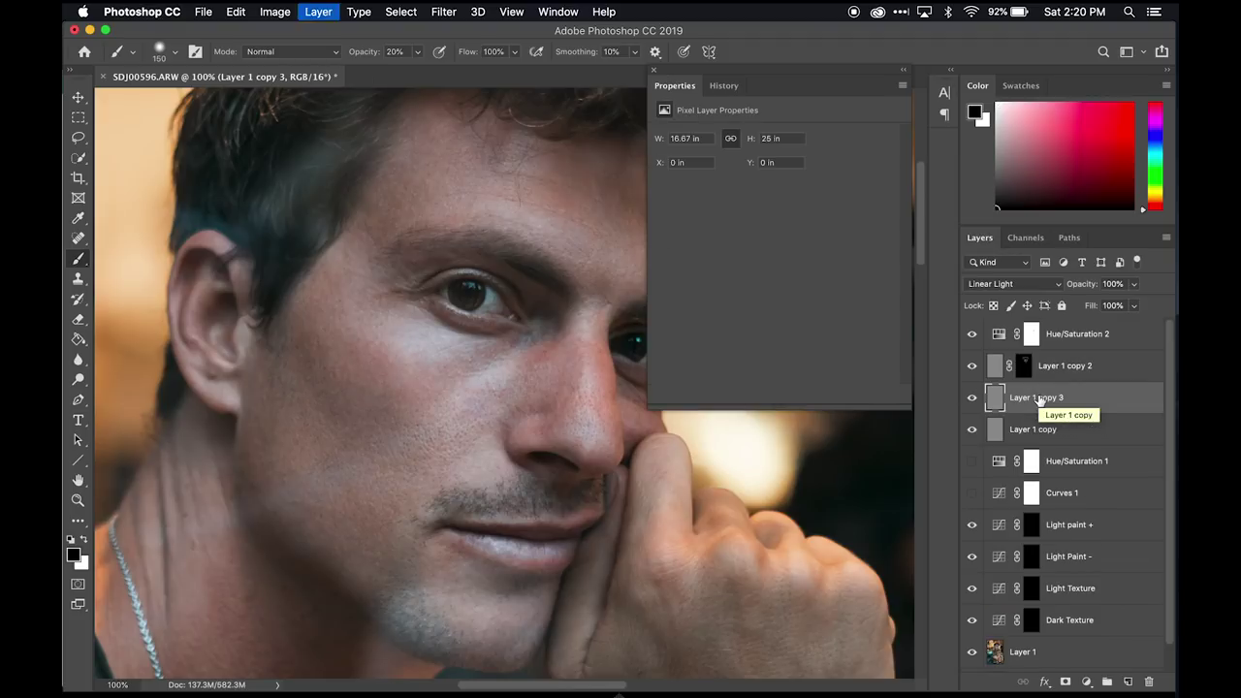
{"action": "left_click", "coordinate": [77, 98]}
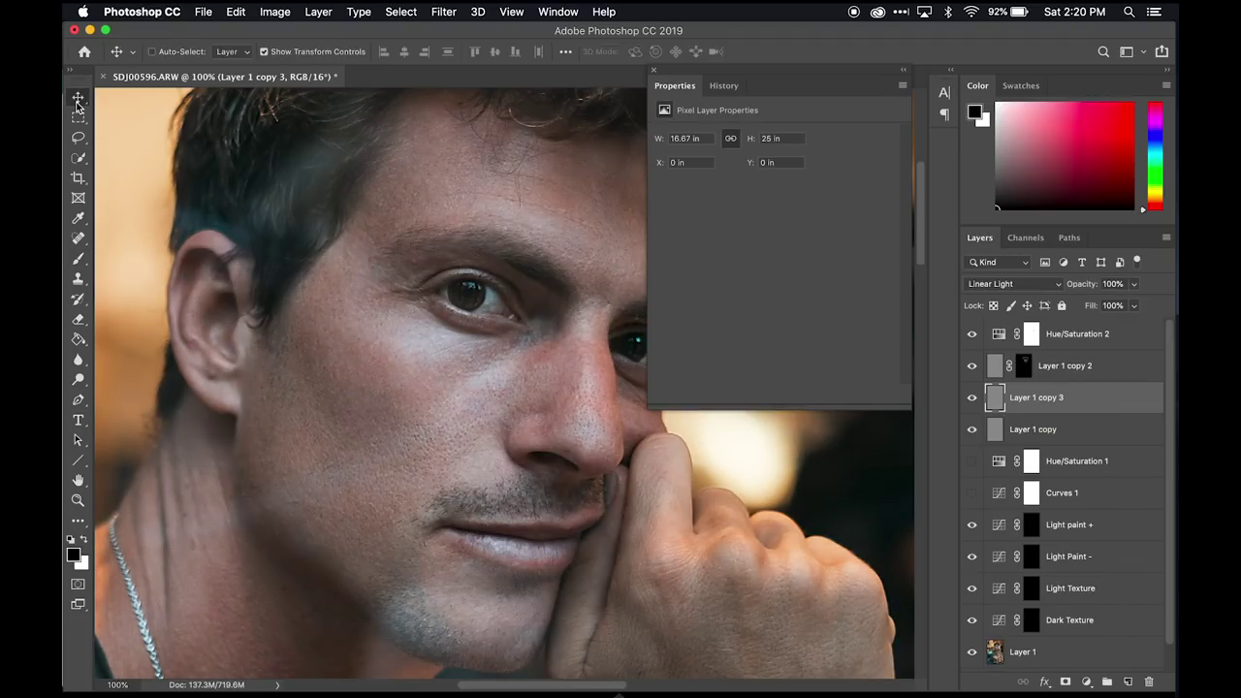
{"action": "left_click_drag", "start_coordinate": [507, 411], "coordinate": [504, 338]}
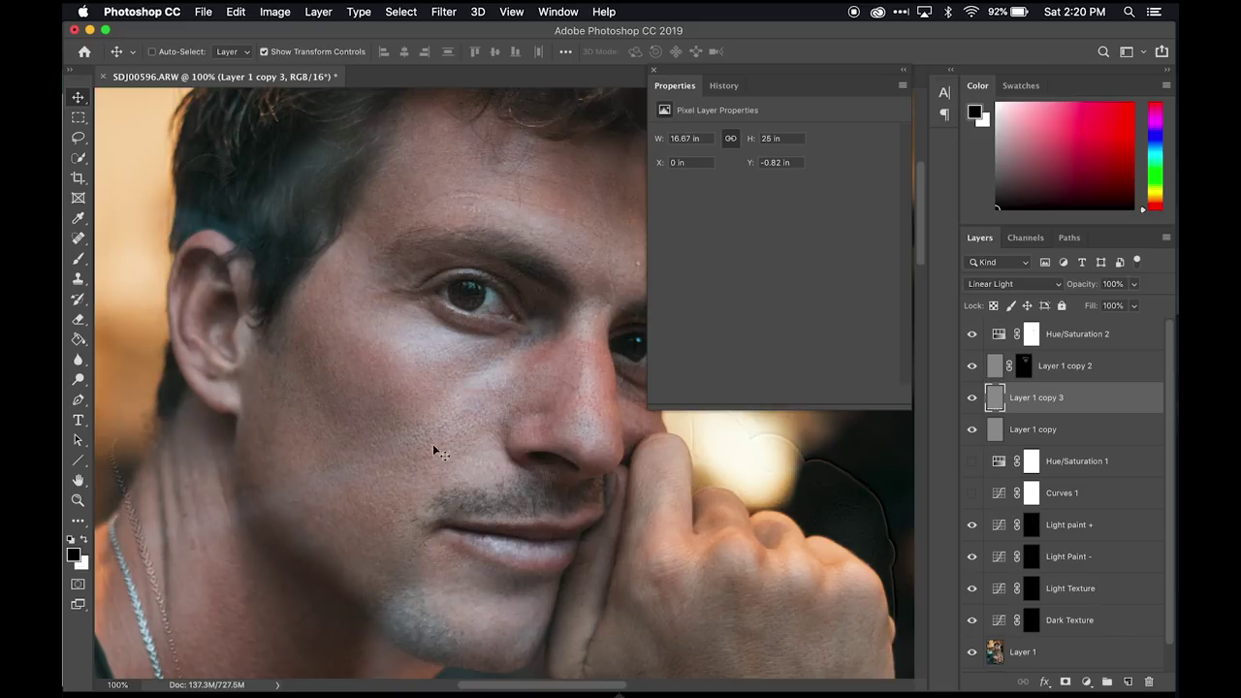
- Add a black mask to the shifted texture layer and paint white over the cheek and jaw with a 175 px brush at 34% opacity
{"action": "left_click", "coordinate": [1065, 682]}
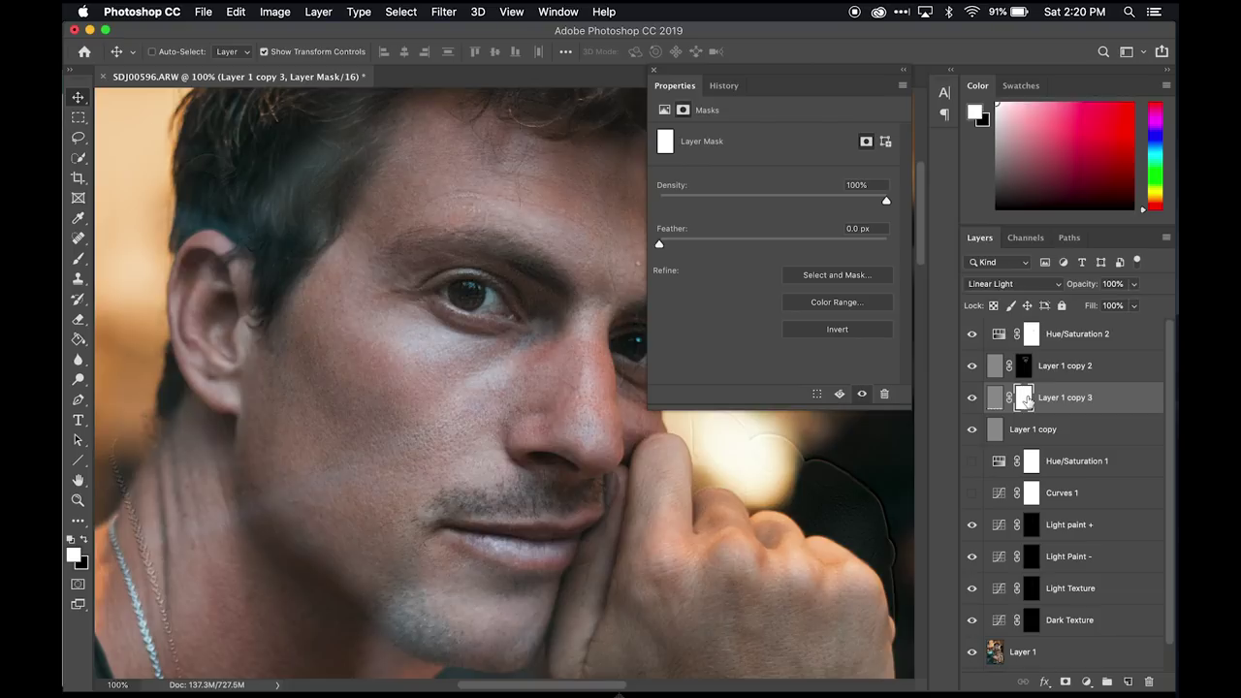
{"action": "key", "text": "super+i"}
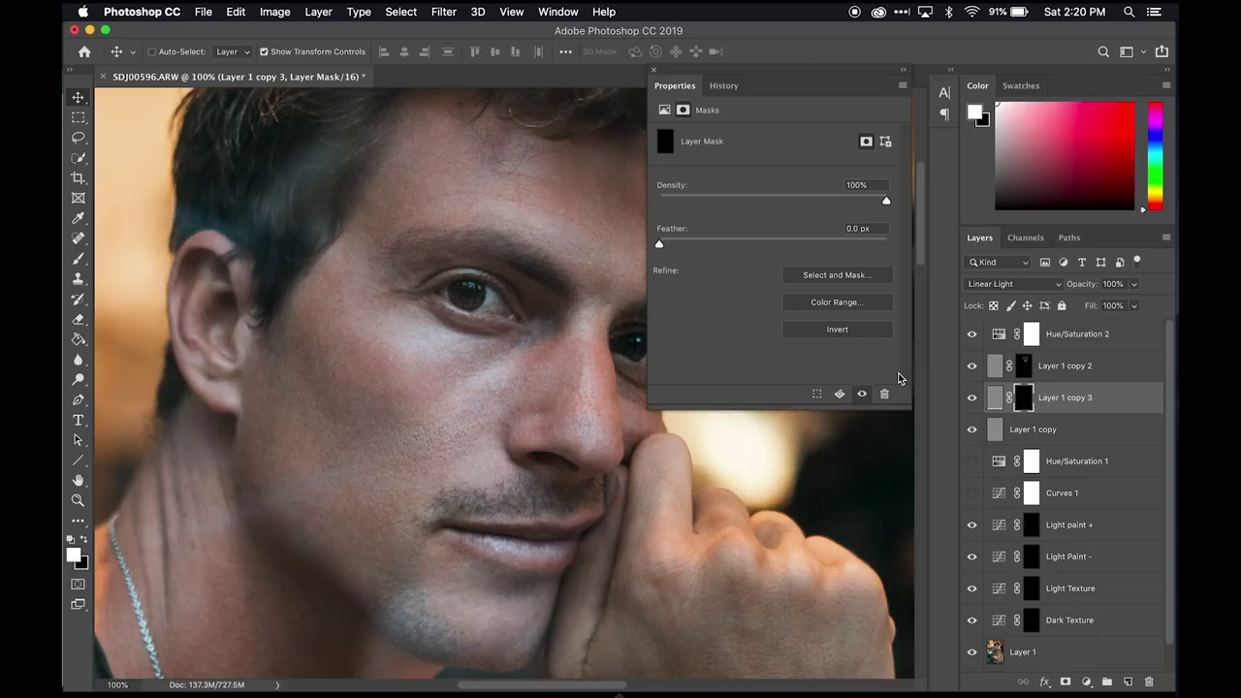
{"action": "key", "text": "b"}
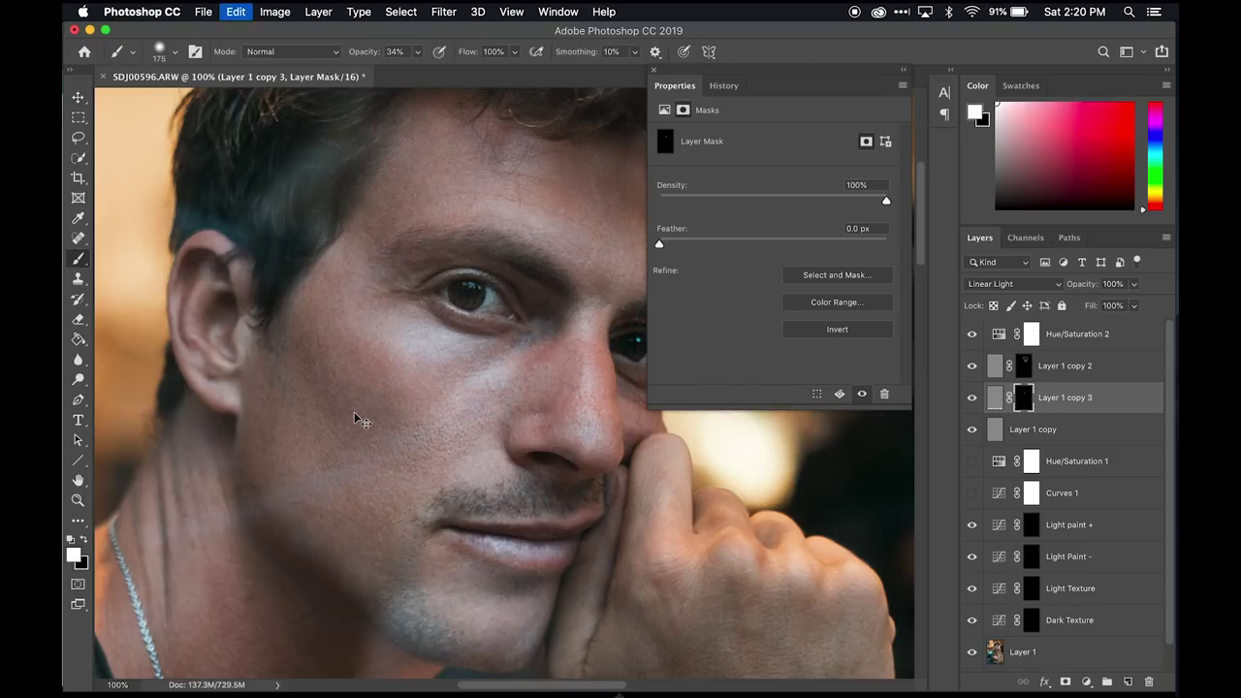
{"action": "mouse_move", "coordinate": [352, 414]}
{"action": "left_mouse_down"}
{"action": "mouse_move", "coordinate": [382, 408]}
{"action": "mouse_move", "coordinate": [382, 360]}
{"action": "mouse_move", "coordinate": [336, 388]}
{"action": "mouse_move", "coordinate": [306, 445]}
{"action": "mouse_move", "coordinate": [369, 424]}
{"action": "mouse_move", "coordinate": [294, 471]}
{"action": "mouse_move", "coordinate": [362, 364]}
{"action": "mouse_move", "coordinate": [339, 341]}
{"action": "left_mouse_up"}
{"action": "mouse_move", "coordinate": [340, 608]}
{"action": "left_mouse_down"}
{"action": "mouse_move", "coordinate": [369, 534]}
{"action": "mouse_move", "coordinate": [377, 560]}
{"action": "left_mouse_up"}
- Compare the retouched portrait with the original by hiding and restoring the other layers at different zoom levels
{"action": "key", "text": "super+minus"}
{"action": "key", "text": "super+minus"}
{"action": "key", "text": "super+minus"}
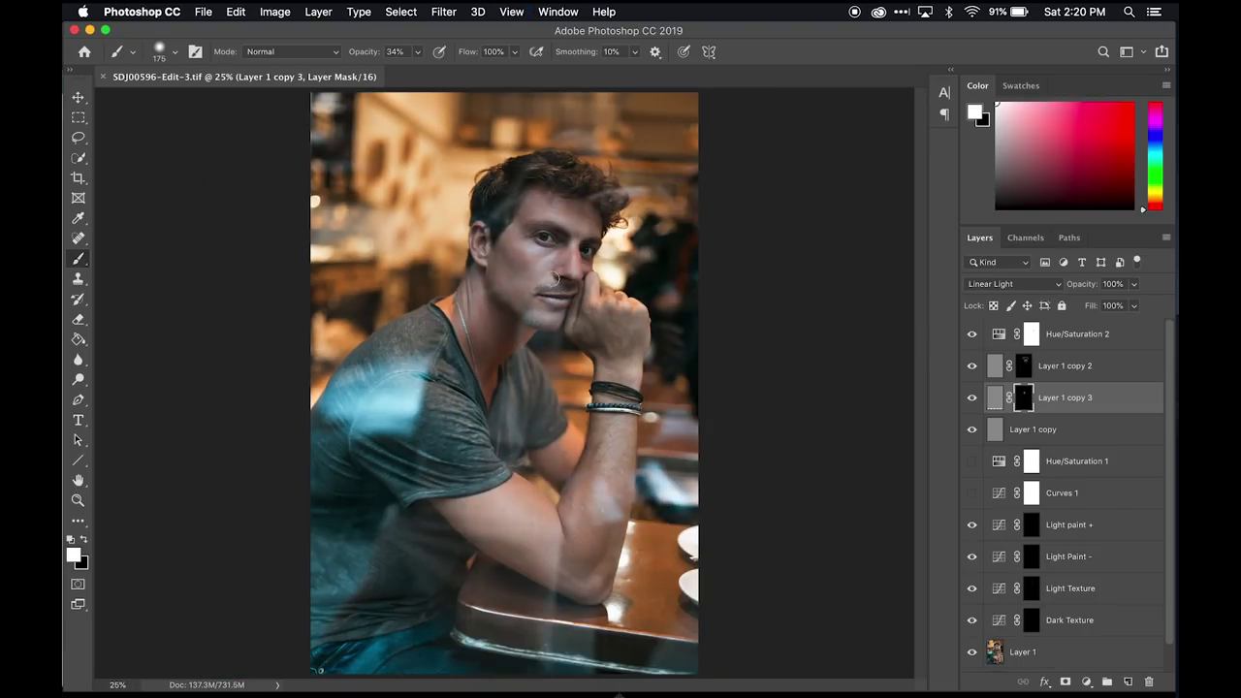
{"action": "left_click", "coordinate": [971, 654], "text": "alt"}
{"action": "left_click", "coordinate": [973, 656], "text": "alt"}
{"action": "key", "text": "super+plus"}
{"action": "key", "text": "super+plus"}
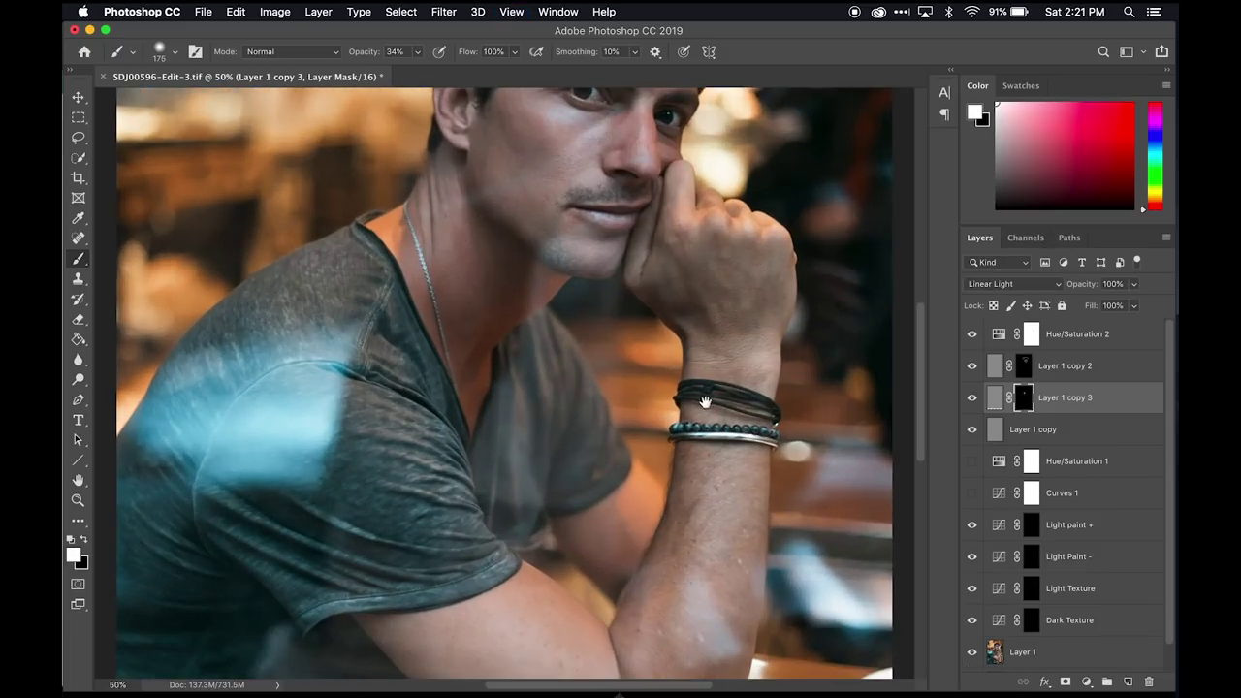
{"action": "scroll", "coordinate": [696, 546], "scroll_direction": "up", "scroll_amount": 2}
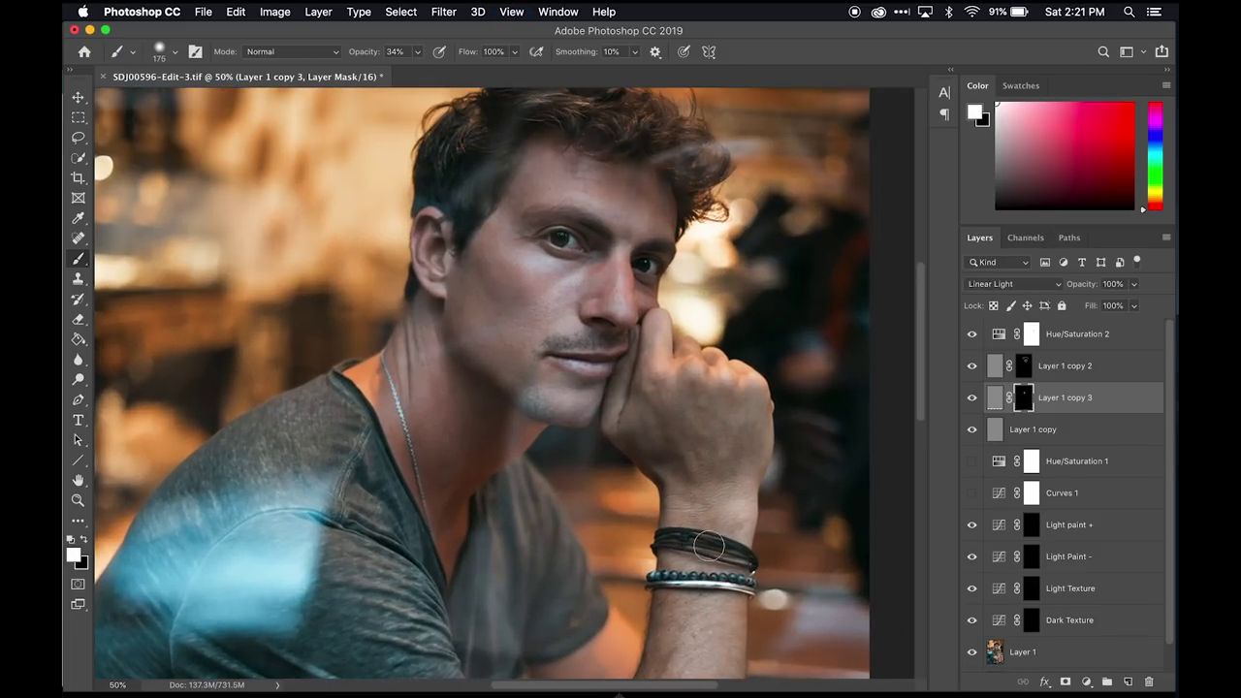
{"action": "scroll", "coordinate": [976, 659], "scroll_direction": "down", "scroll_amount": 1}
{"action": "left_click", "coordinate": [974, 658], "text": "alt"}
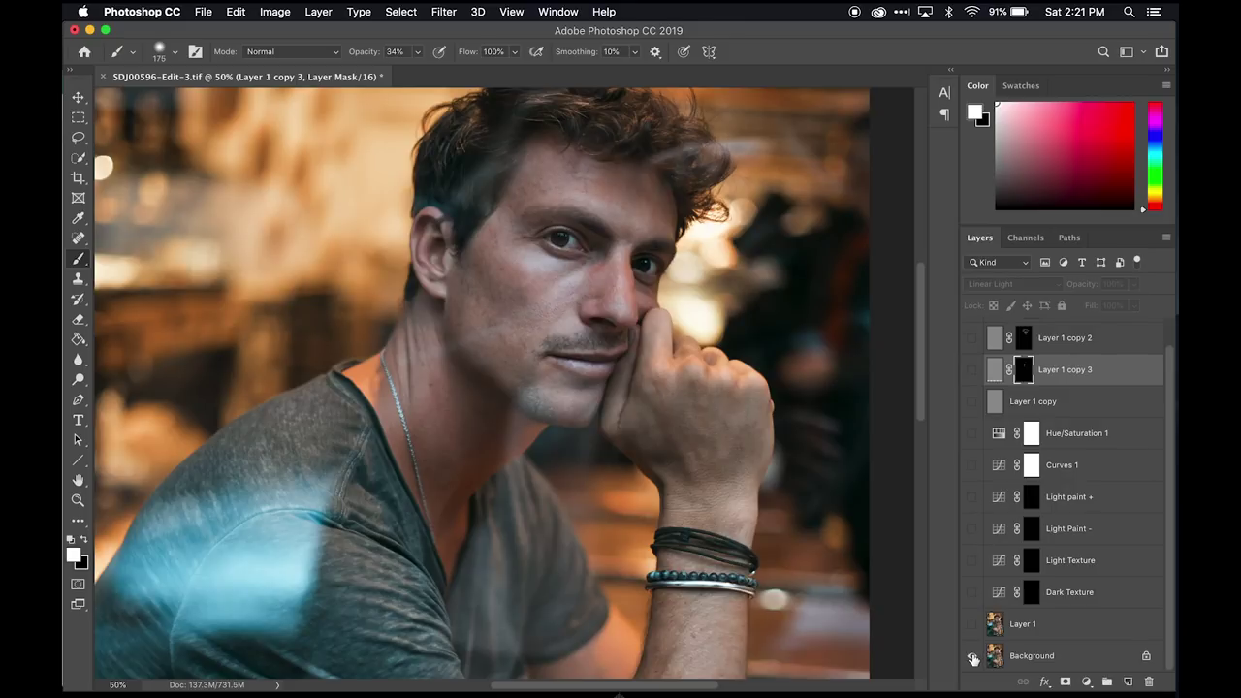
{"action": "left_click", "coordinate": [974, 658], "text": "alt"}
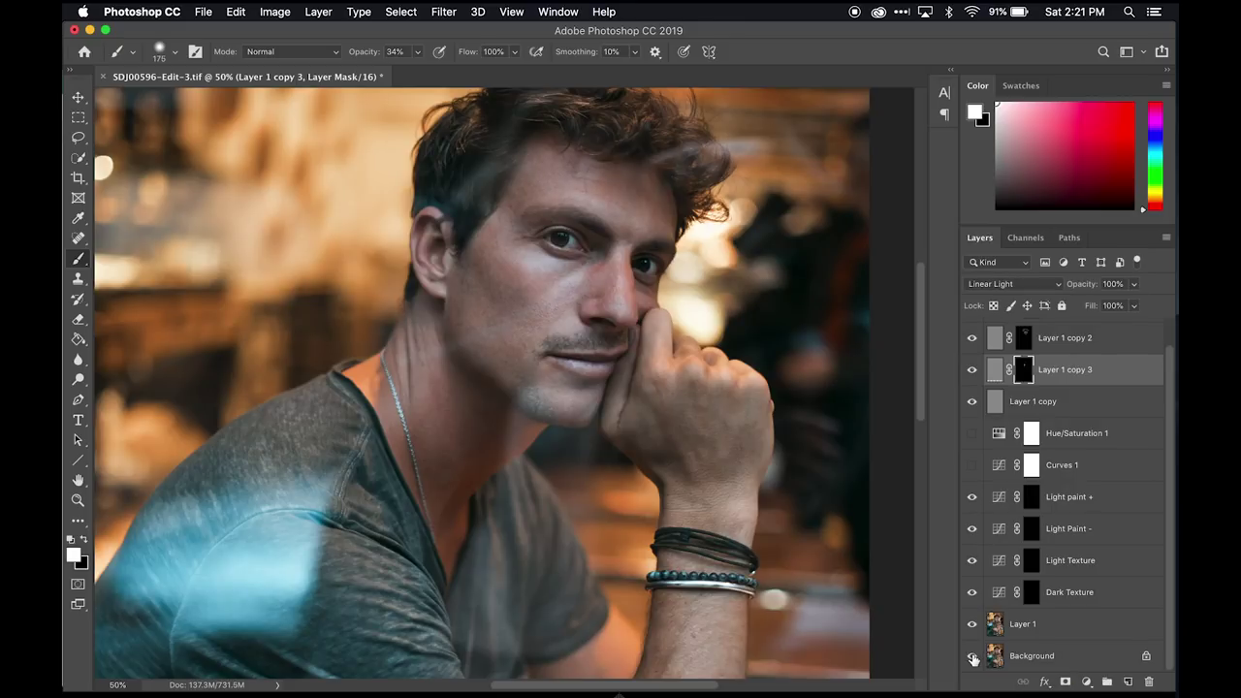
{"action": "key", "text": "super+0"}
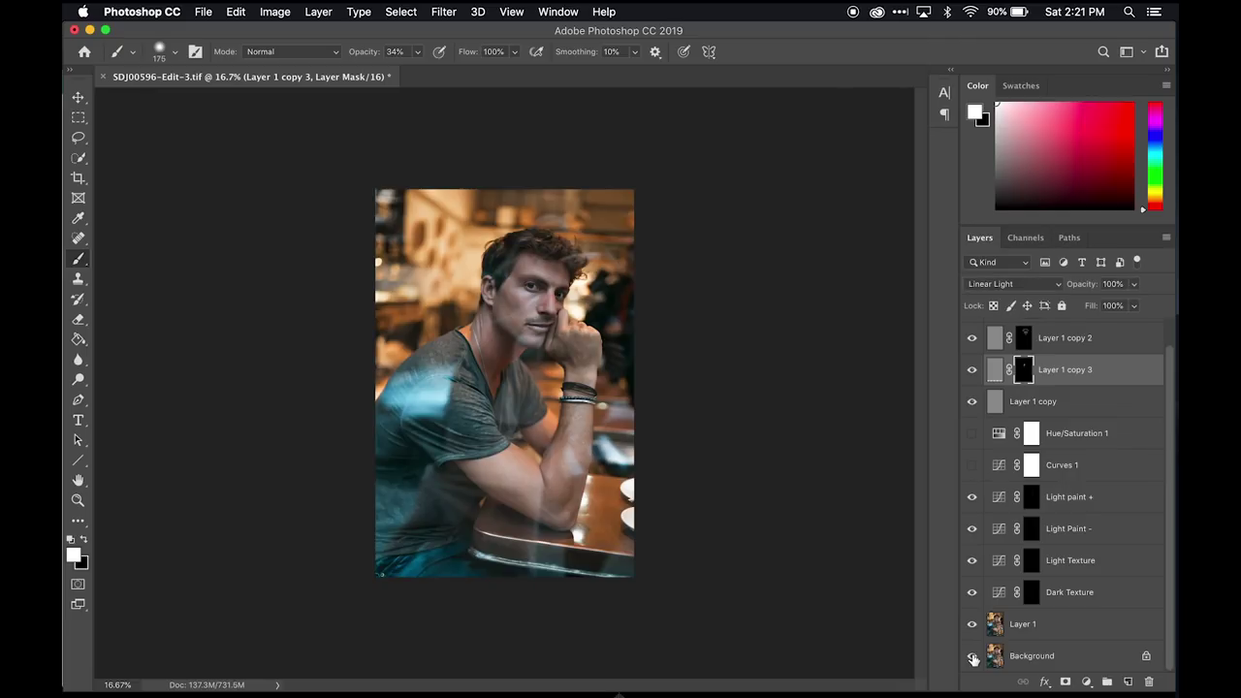
- Switch to Lightroom Classic and apply the "This" preset from SJ Vibes Master to the retouched portrait
{"action": "key", "text": "ctrl+super+Escape"}
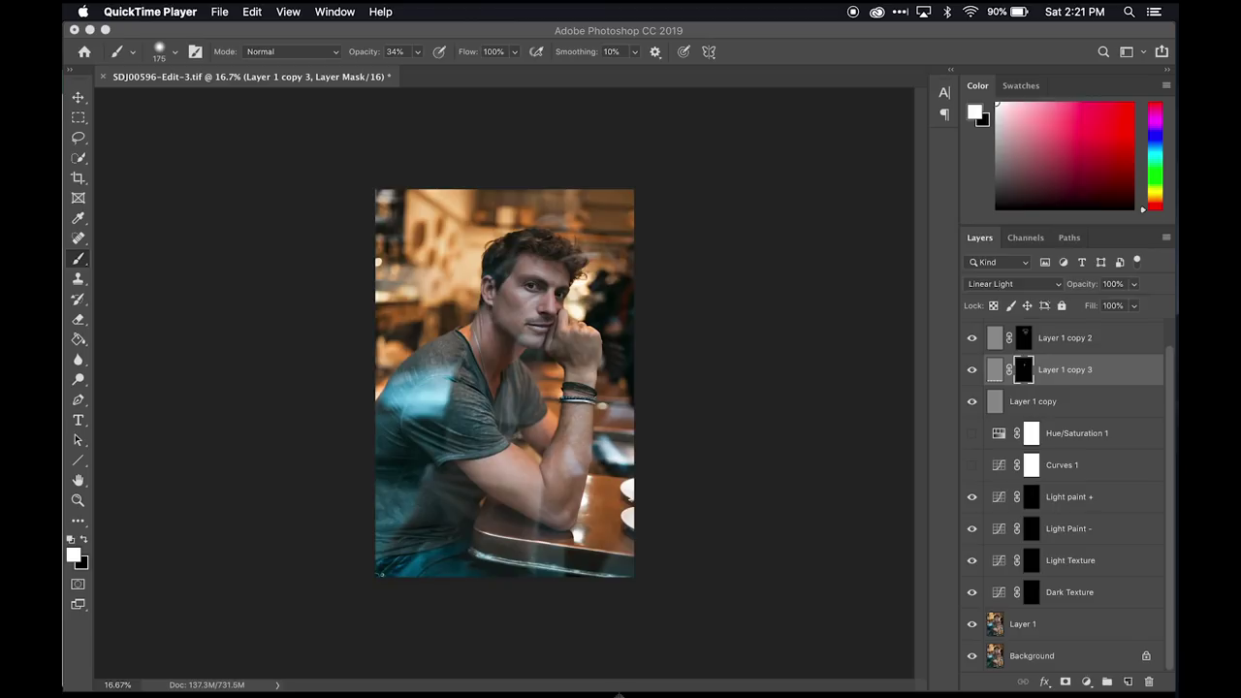
{"action": "mouse_move", "coordinate": [579, 691]}
{"action": "left_click", "coordinate": [778, 690]}
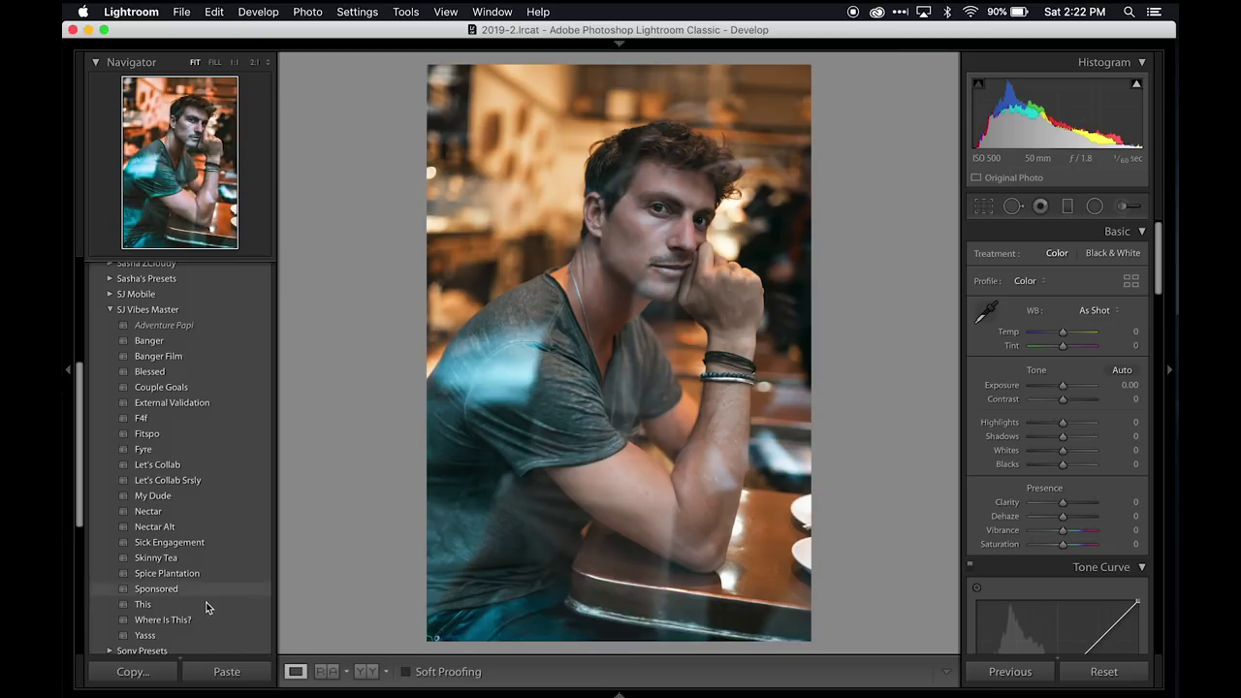
{"action": "mouse_move", "coordinate": [205, 607]}
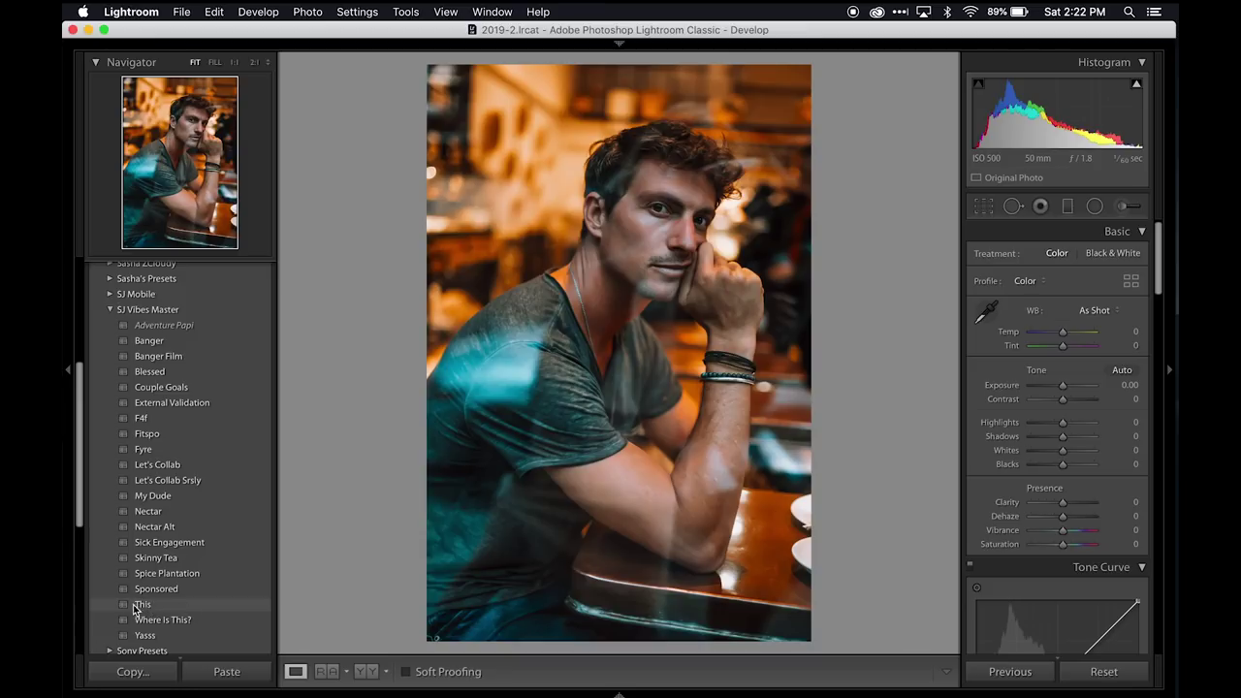
{"action": "left_click", "coordinate": [162, 610]}
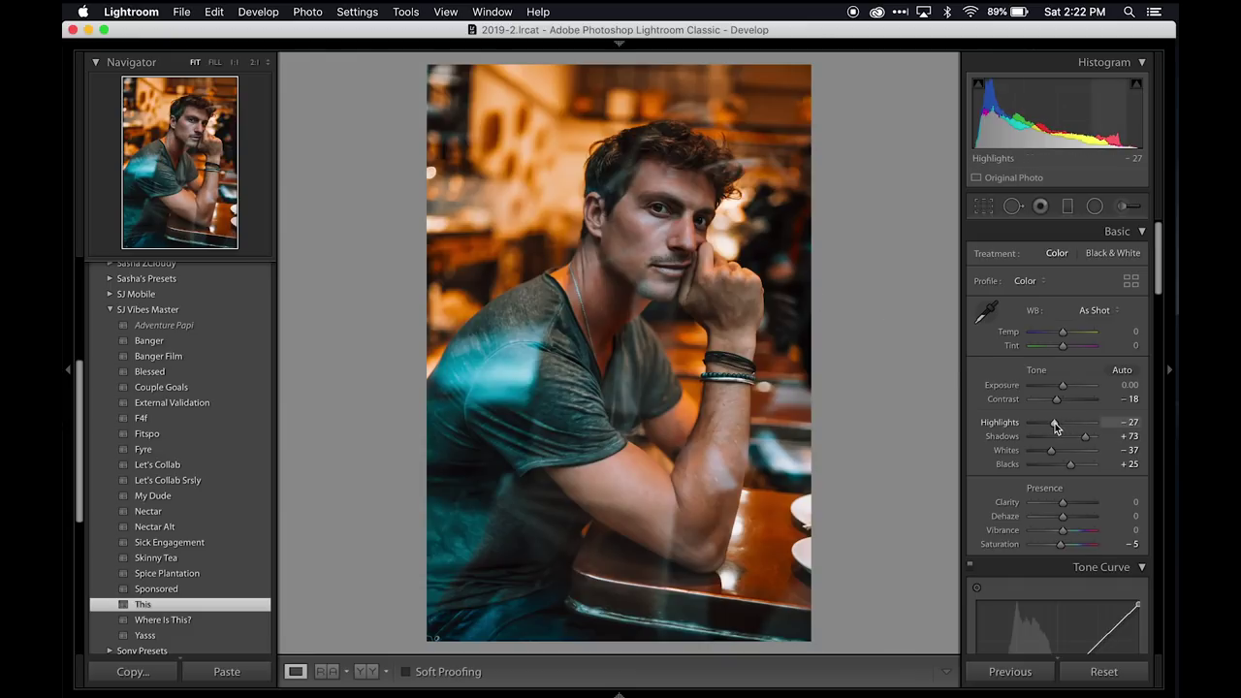
- Set the portrait's Highlights to −11 and its Exposure to −0.20
{"action": "left_click_drag", "start_coordinate": [1057, 428], "coordinate": [1060, 424]}
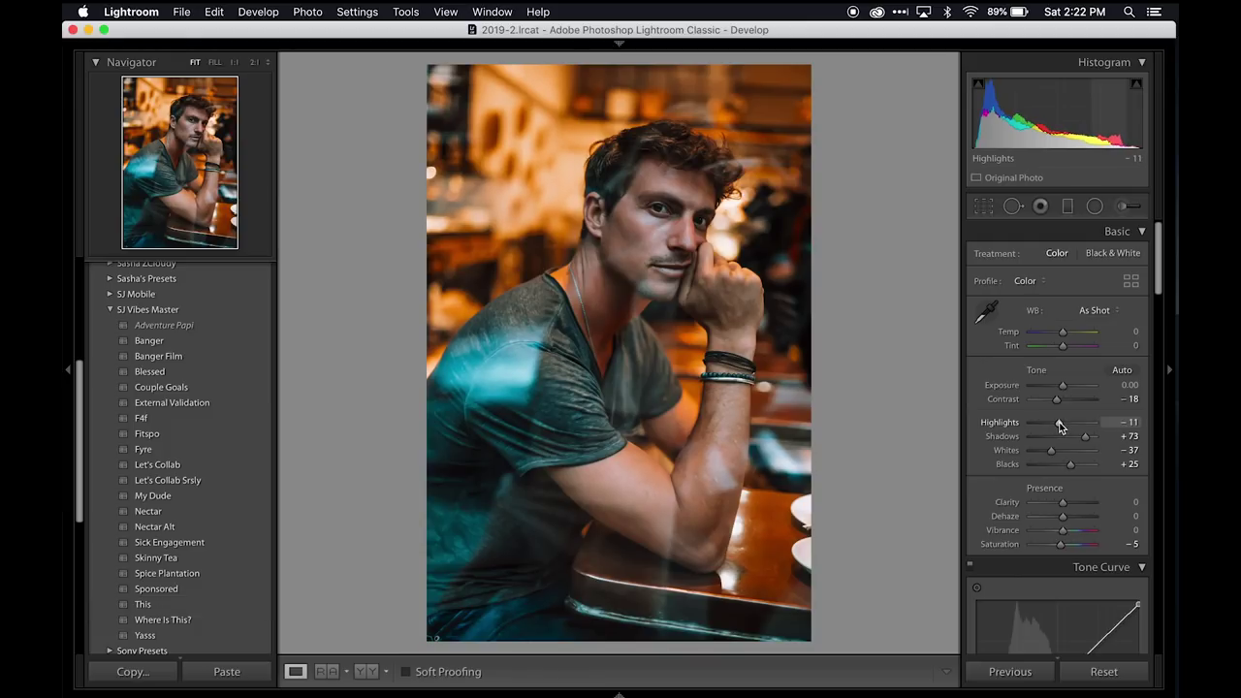
{"action": "left_click", "coordinate": [1125, 385]}
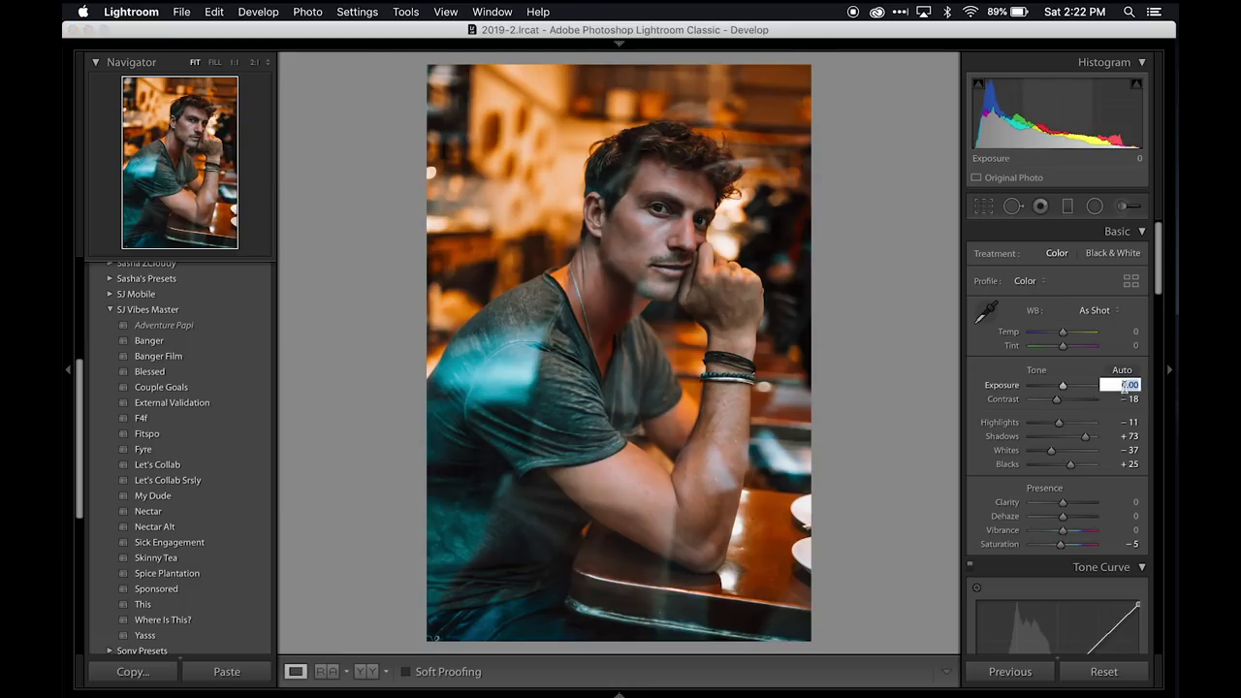
{"action": "key", "text": "Down"}
{"action": "key", "text": "Down"}
{"action": "key", "text": "Down"}
{"action": "key", "text": "Down"}
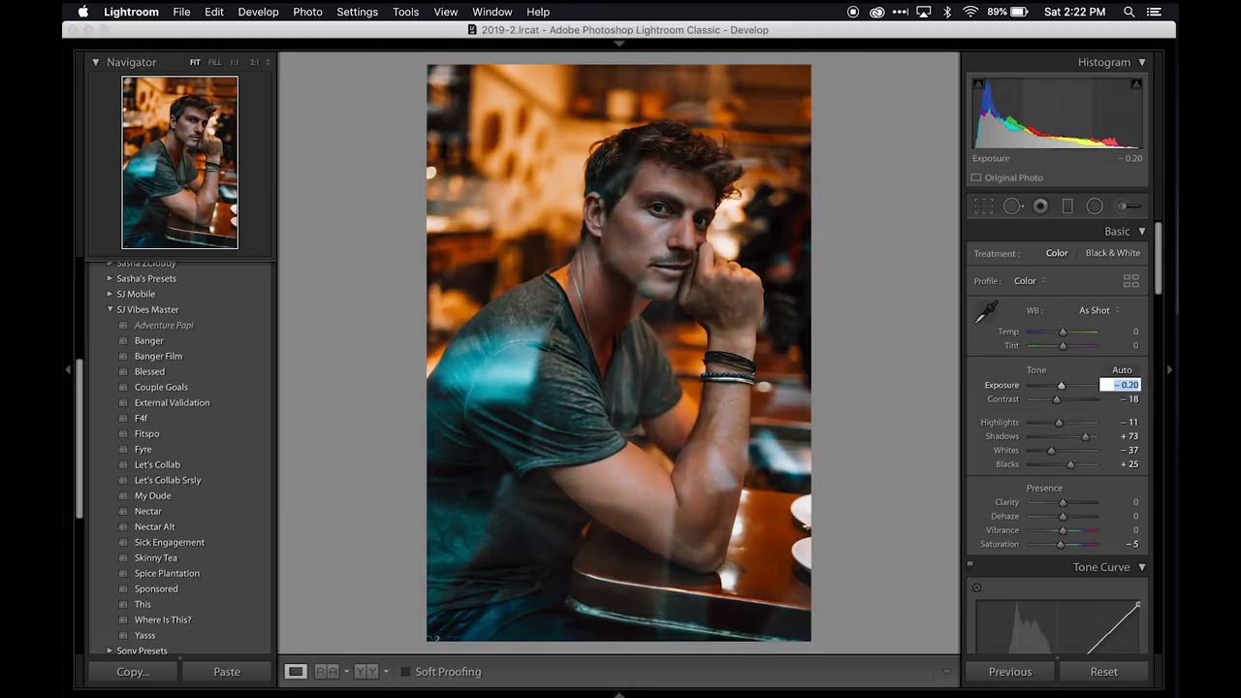
{"action": "key", "text": "Return"}
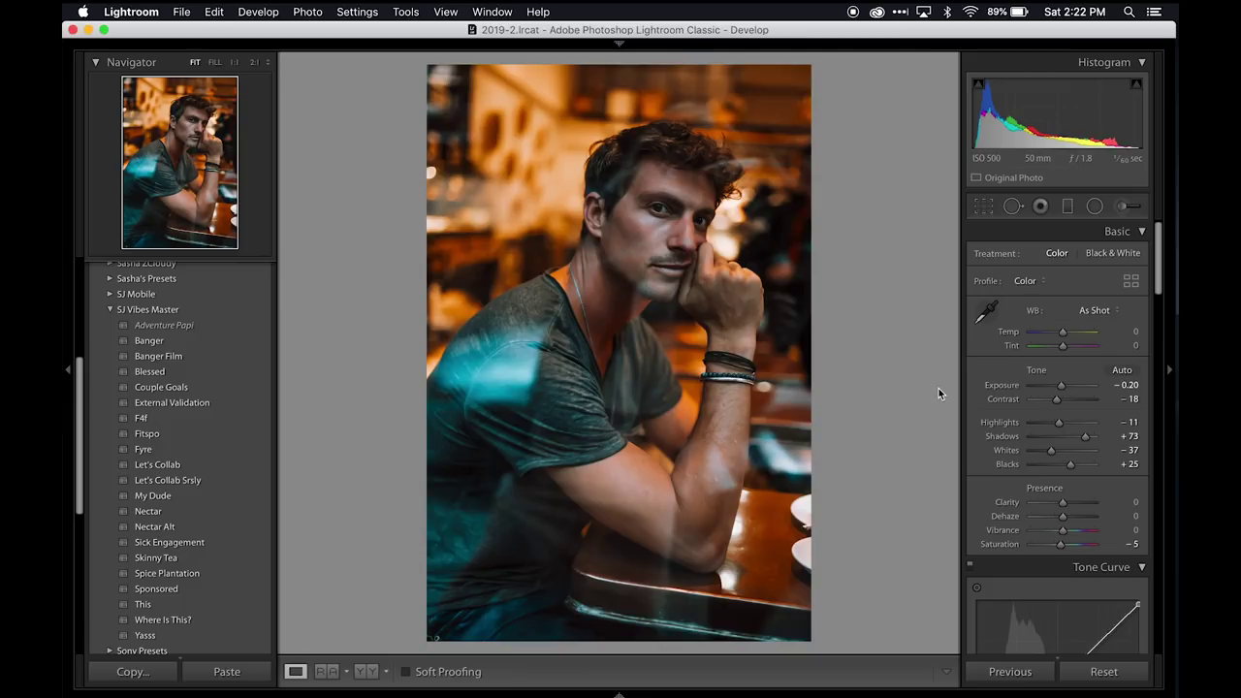
- Set the portrait's Shadows to +62 and Blacks to +32
{"action": "left_click_drag", "start_coordinate": [1084, 440], "coordinate": [1072, 468]}
- Set up an adjustment brush with Saturation −25 and Feather 36, and paint it over the table, plates and café background
{"action": "left_click", "coordinate": [1131, 208]}
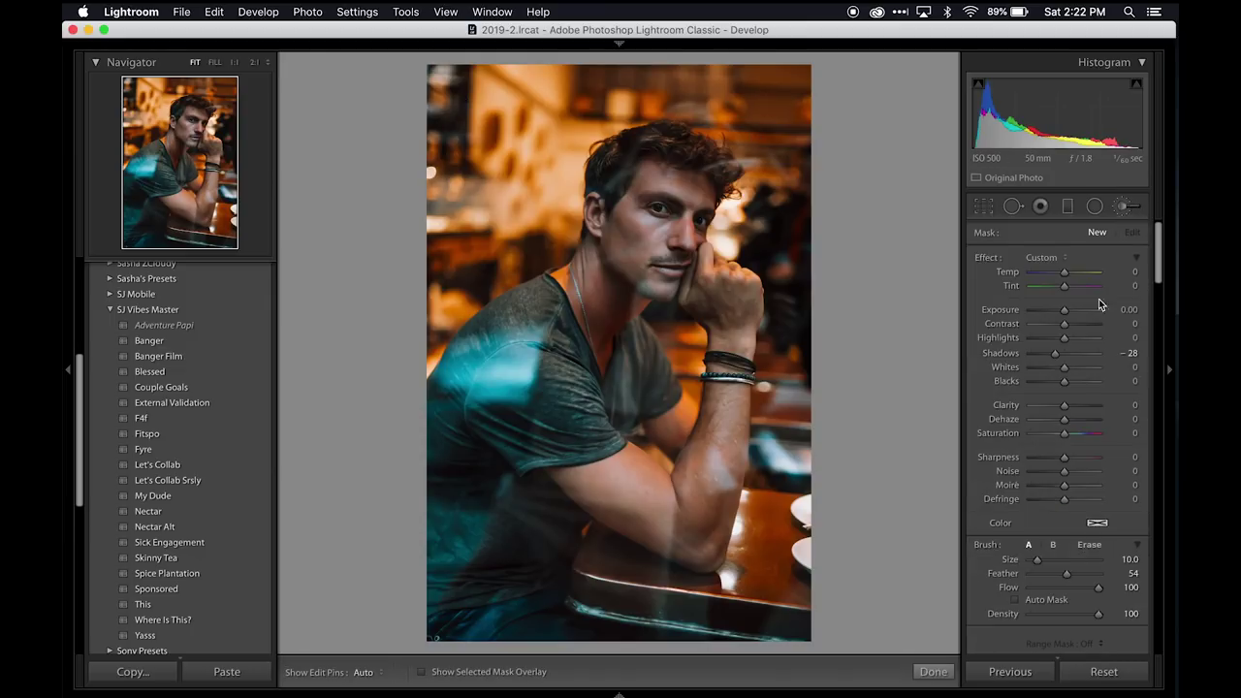
{"action": "left_click_drag", "start_coordinate": [1057, 432], "coordinate": [1055, 435]}
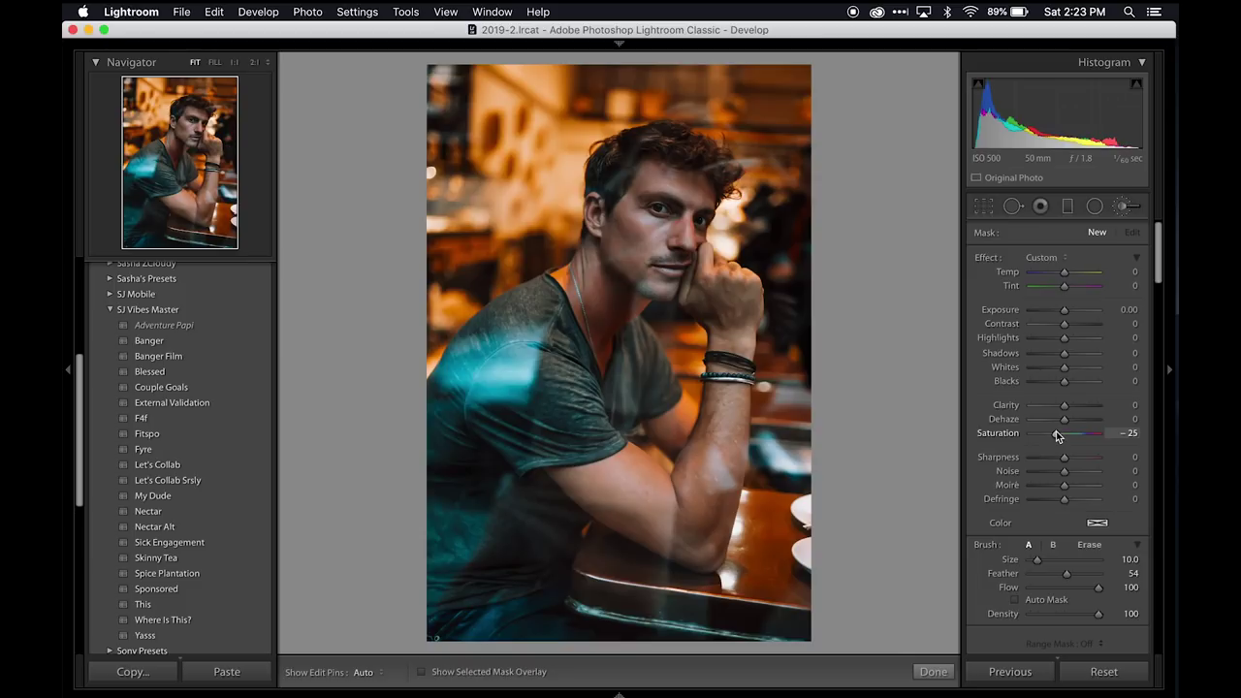
{"action": "scroll", "coordinate": [802, 501], "scroll_direction": "up", "scroll_amount": 3}
{"action": "left_click_drag", "start_coordinate": [1067, 573], "coordinate": [1049, 559]}
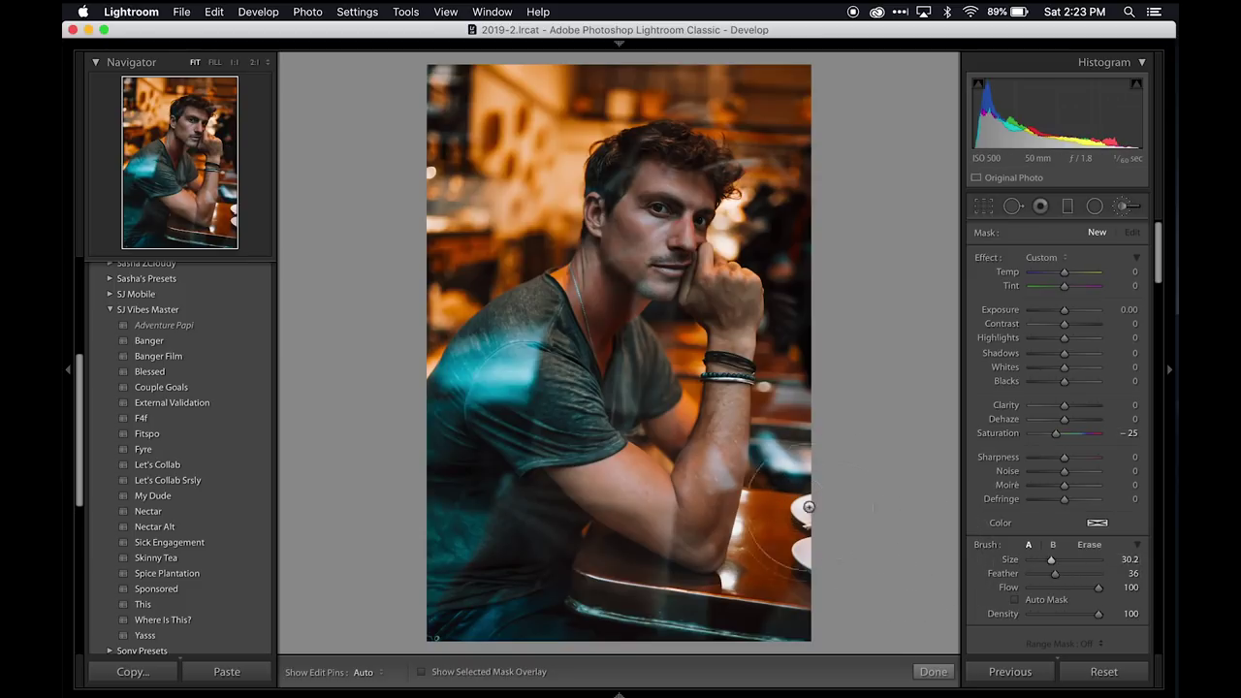
{"action": "mouse_move", "coordinate": [803, 482]}
{"action": "left_mouse_down"}
{"action": "mouse_move", "coordinate": [766, 548]}
{"action": "mouse_move", "coordinate": [787, 598]}
{"action": "left_mouse_up"}
{"action": "scroll", "coordinate": [787, 599], "scroll_direction": "down", "scroll_amount": 5}
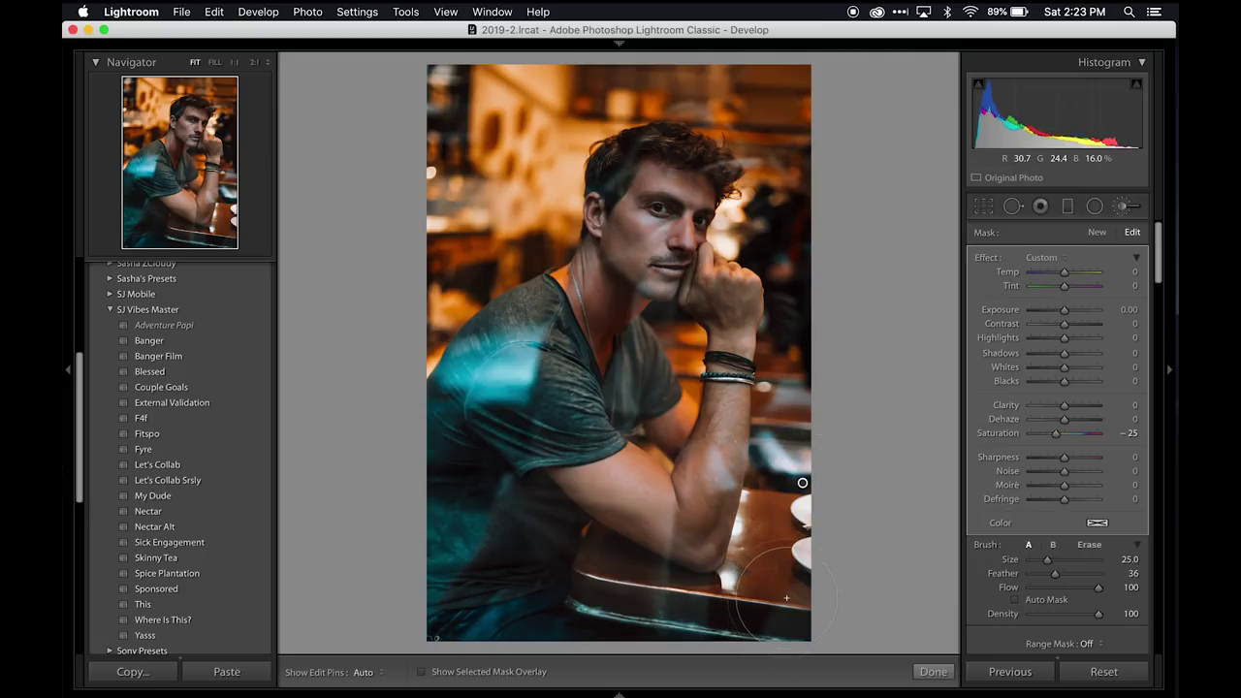
{"action": "key", "text": "h"}
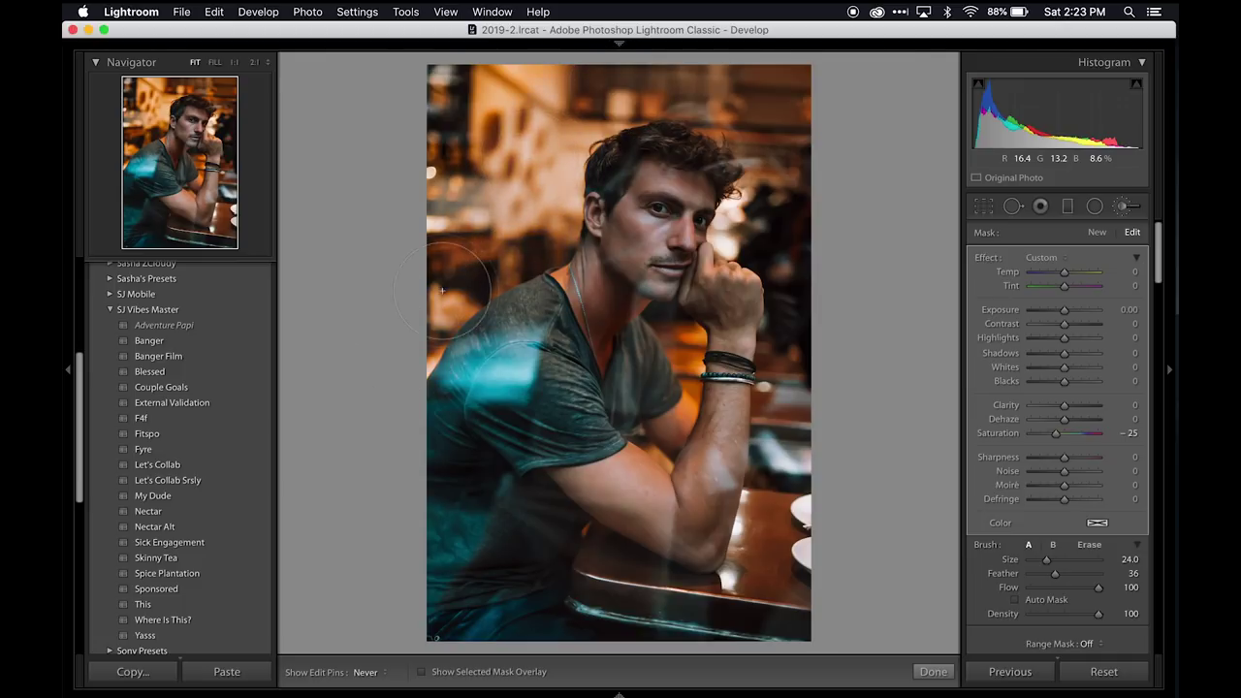
{"action": "key", "text": "h"}
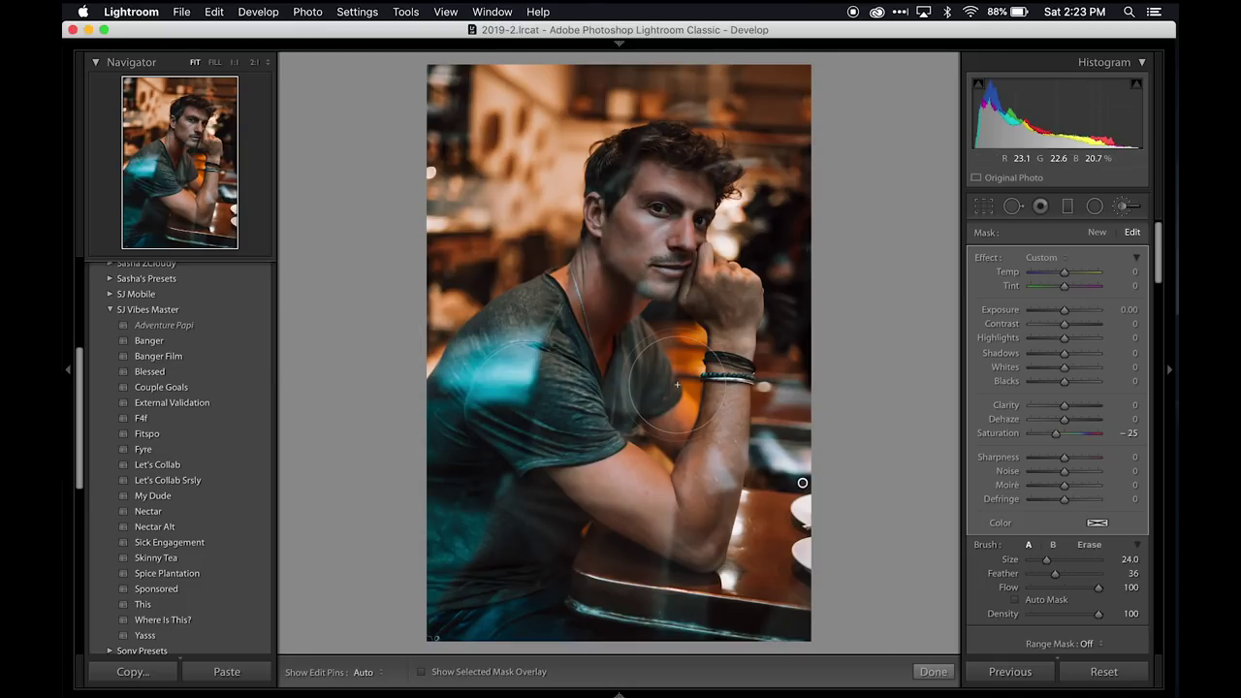
- Reduce the brush size to 12 and paint the desaturation into the background gap between the chest and raised forearm
{"action": "key", "text": "bracketleft"}
{"action": "key", "text": "bracketleft"}
{"action": "key", "text": "bracketleft"}
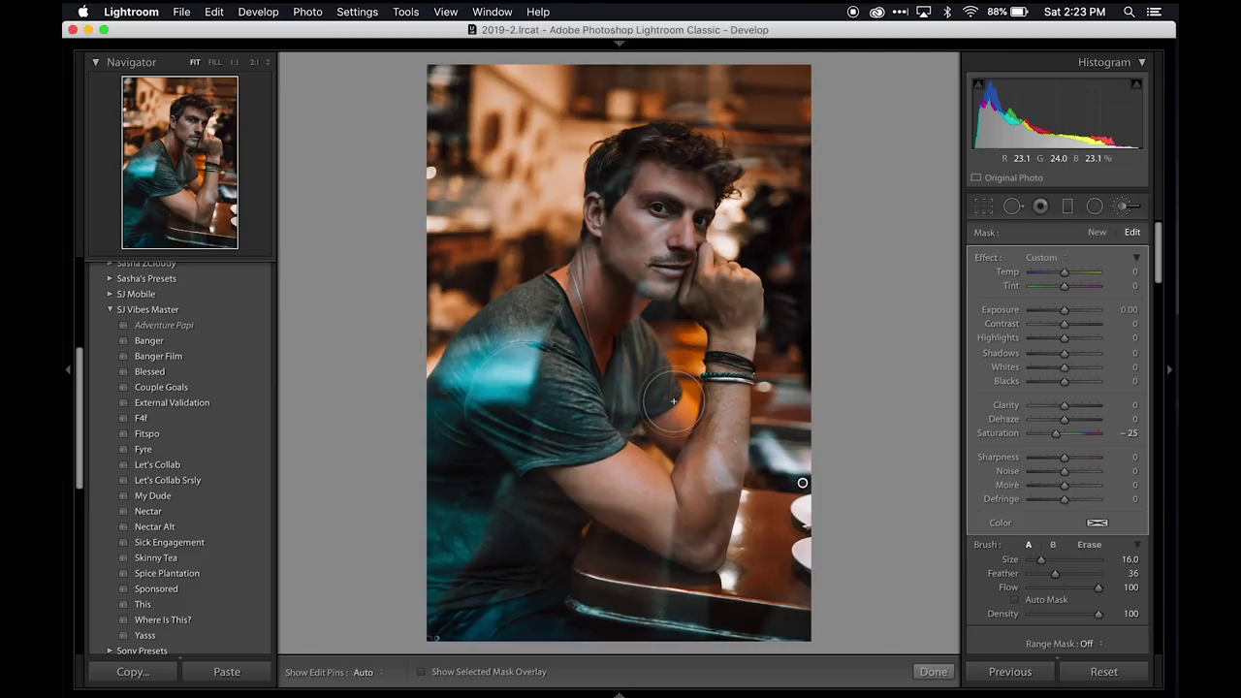
{"action": "key", "text": "bracketleft"}
{"action": "key", "text": "bracketleft"}
{"action": "key", "text": "bracketleft"}
{"action": "key", "text": "h"}
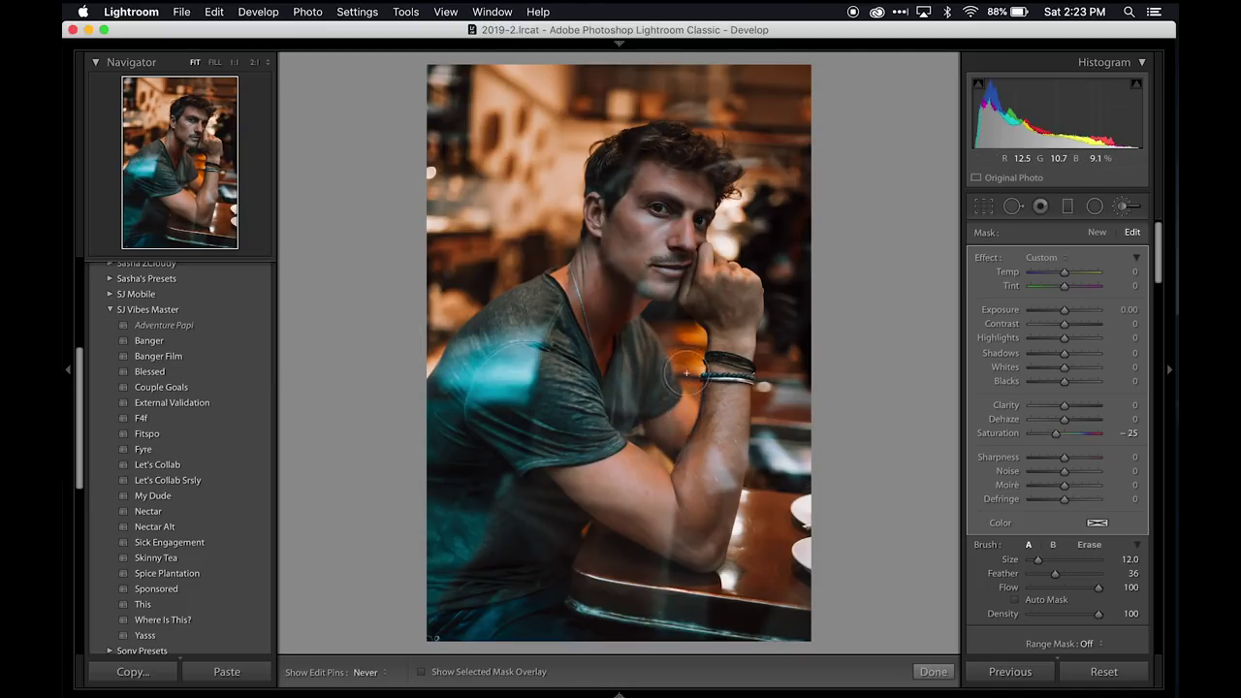
{"action": "key", "text": "h"}
{"action": "key", "text": "h"}
{"action": "key", "text": "h"}
- Set the background brush mask's Saturation to −31 and close the adjustment brush
{"action": "left_click", "coordinate": [1128, 436]}
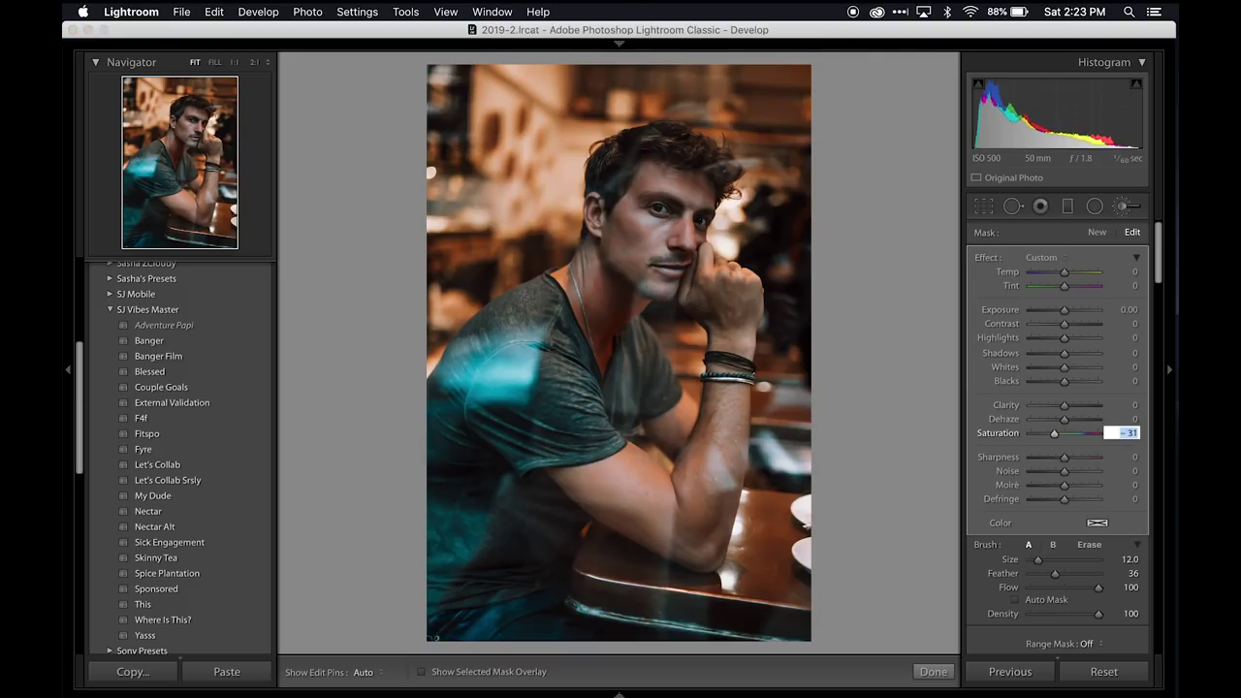
{"action": "key", "text": "Return"}
{"action": "left_click", "coordinate": [1115, 212]}
- Lower the Yellow saturation to −66 in the HSL adjustments
{"action": "scroll", "coordinate": [1042, 384], "scroll_direction": "down", "scroll_amount": 10}
{"action": "scroll", "coordinate": [1042, 384], "scroll_direction": "down", "scroll_amount": 4}
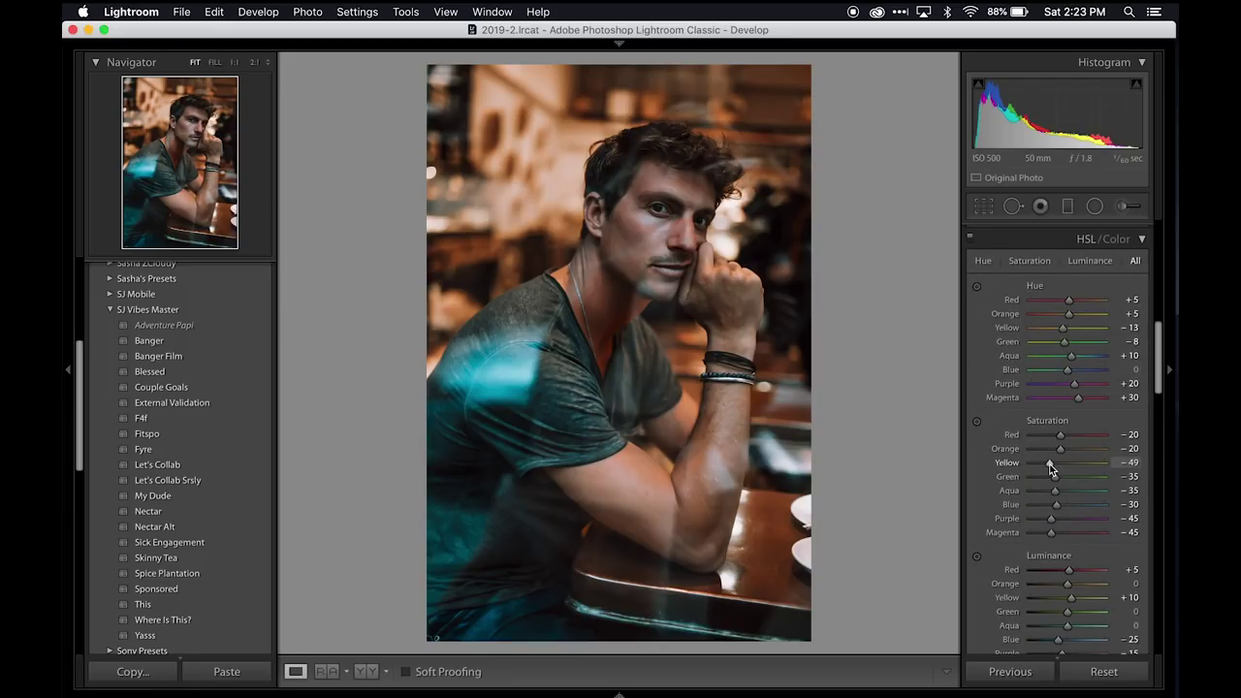
{"action": "left_click_drag", "start_coordinate": [1058, 465], "coordinate": [1042, 486]}
- Add grain with Amount 51 and Size 28, and check it close up on the face
{"action": "scroll", "coordinate": [1021, 433], "scroll_direction": "down", "scroll_amount": 12}
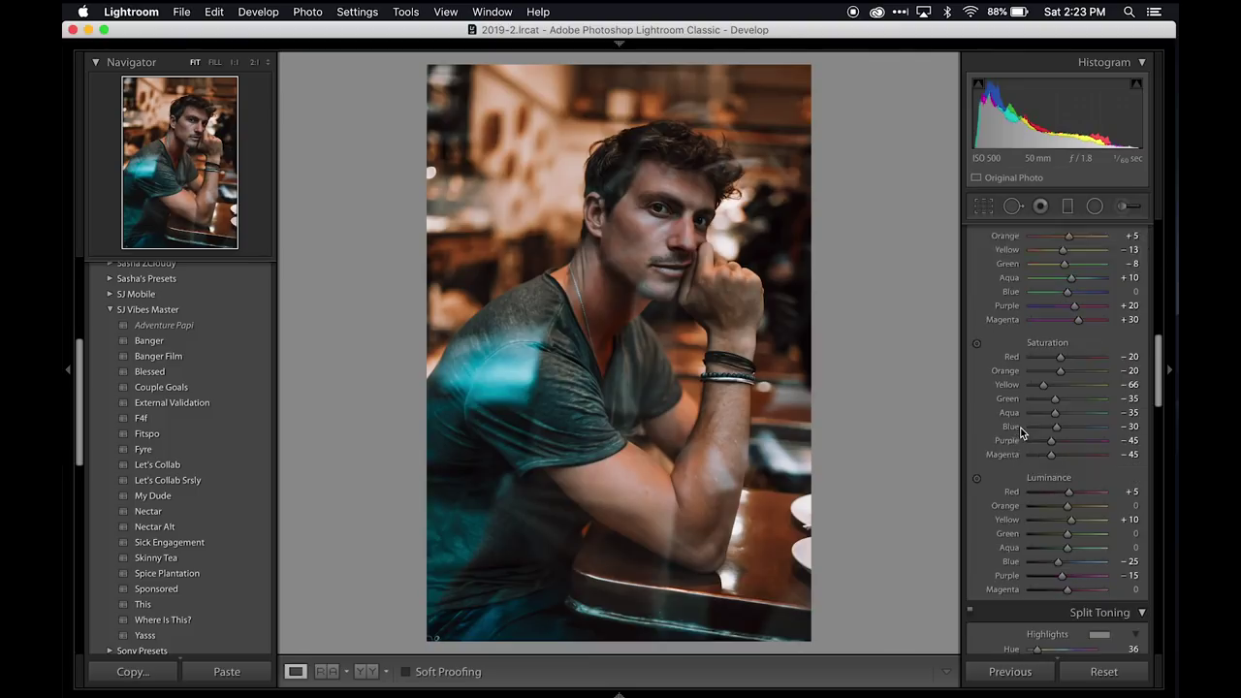
{"action": "scroll", "coordinate": [1021, 428], "scroll_direction": "down", "scroll_amount": 5}
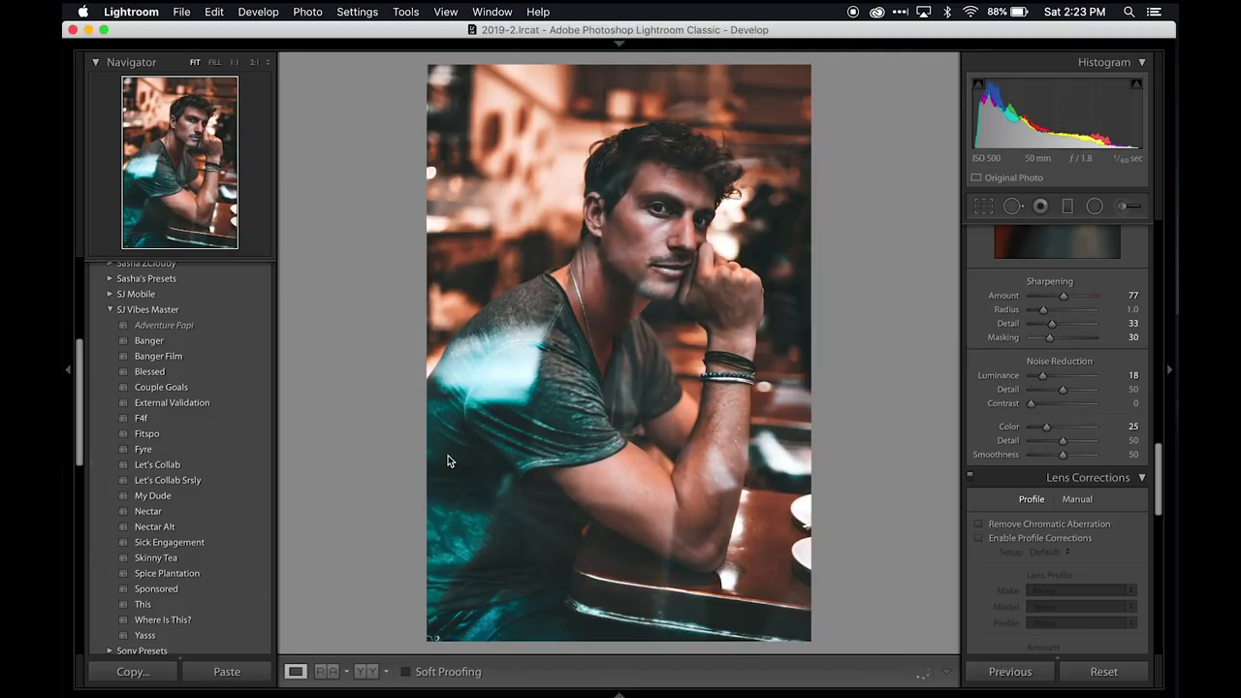
{"action": "scroll", "coordinate": [1052, 456], "scroll_direction": "down", "scroll_amount": 3}
{"action": "scroll", "coordinate": [1054, 454], "scroll_direction": "up", "scroll_amount": 3}
{"action": "scroll", "coordinate": [1049, 441], "scroll_direction": "up", "scroll_amount": 3}
{"action": "scroll", "coordinate": [1050, 441], "scroll_direction": "down", "scroll_amount": 5}
{"action": "scroll", "coordinate": [1049, 440], "scroll_direction": "down", "scroll_amount": 10}
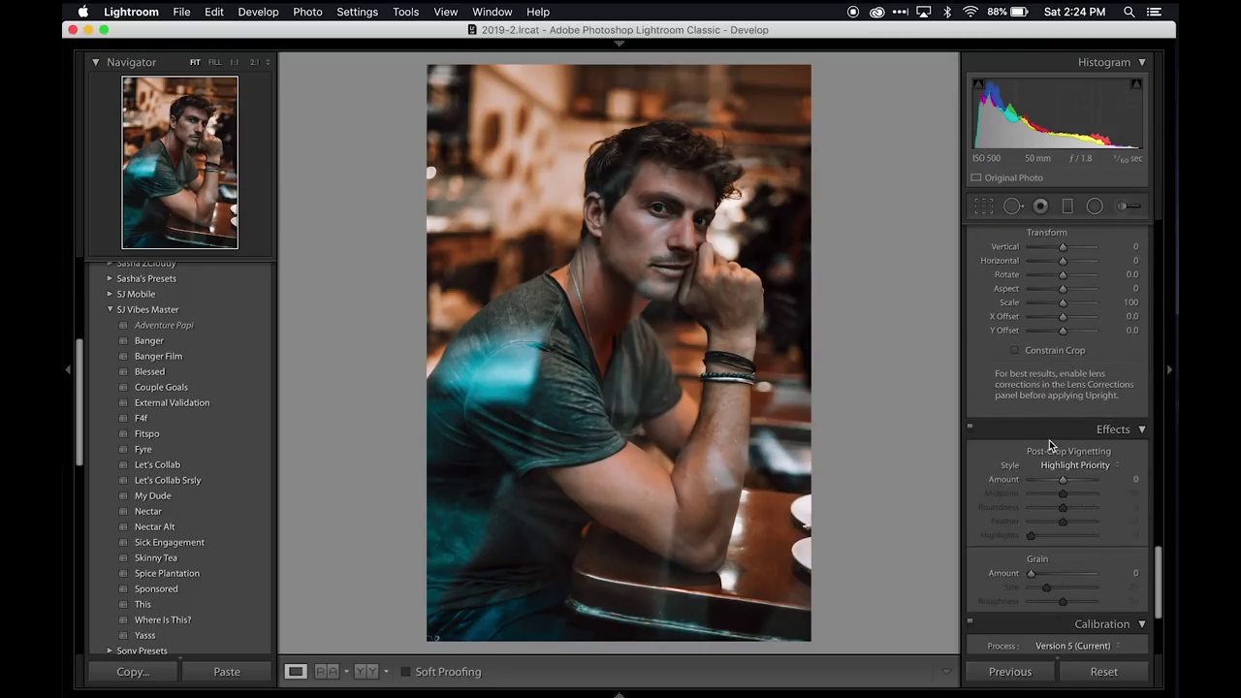
{"action": "scroll", "coordinate": [1050, 440], "scroll_direction": "up", "scroll_amount": 2}
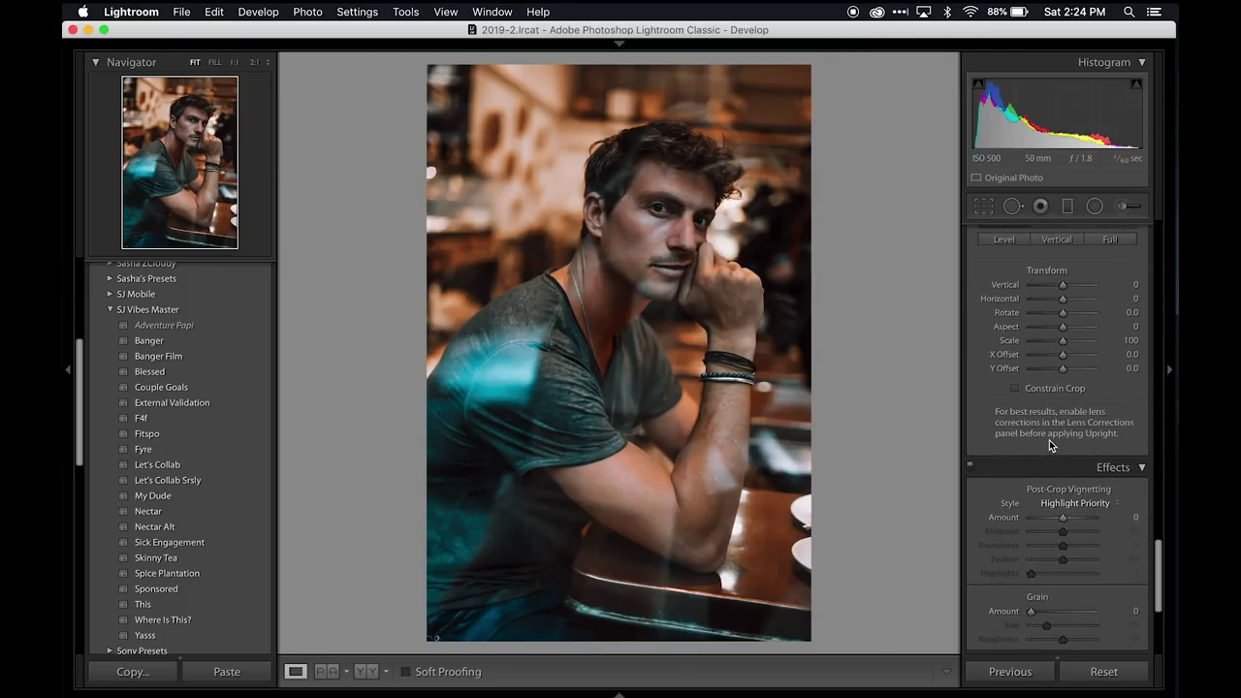
{"action": "left_click", "coordinate": [1054, 613]}
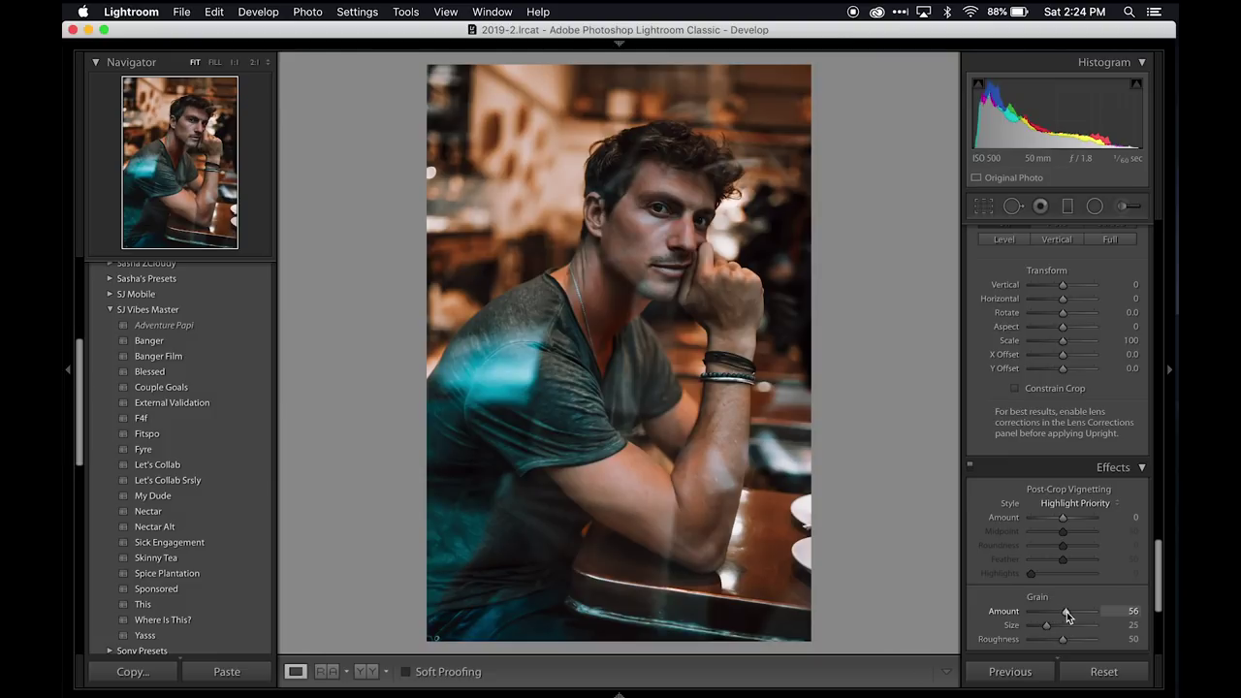
{"action": "left_click", "coordinate": [1049, 626]}
{"action": "left_click", "coordinate": [656, 229]}
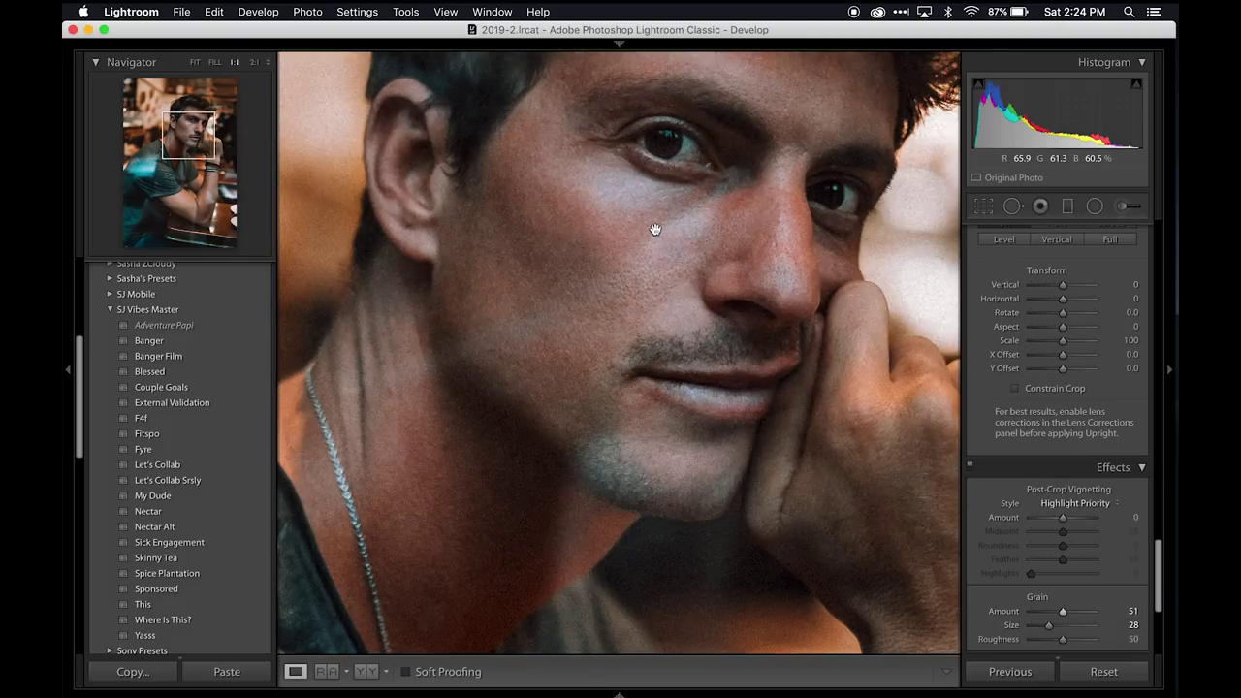
{"action": "left_click", "coordinate": [658, 232]}
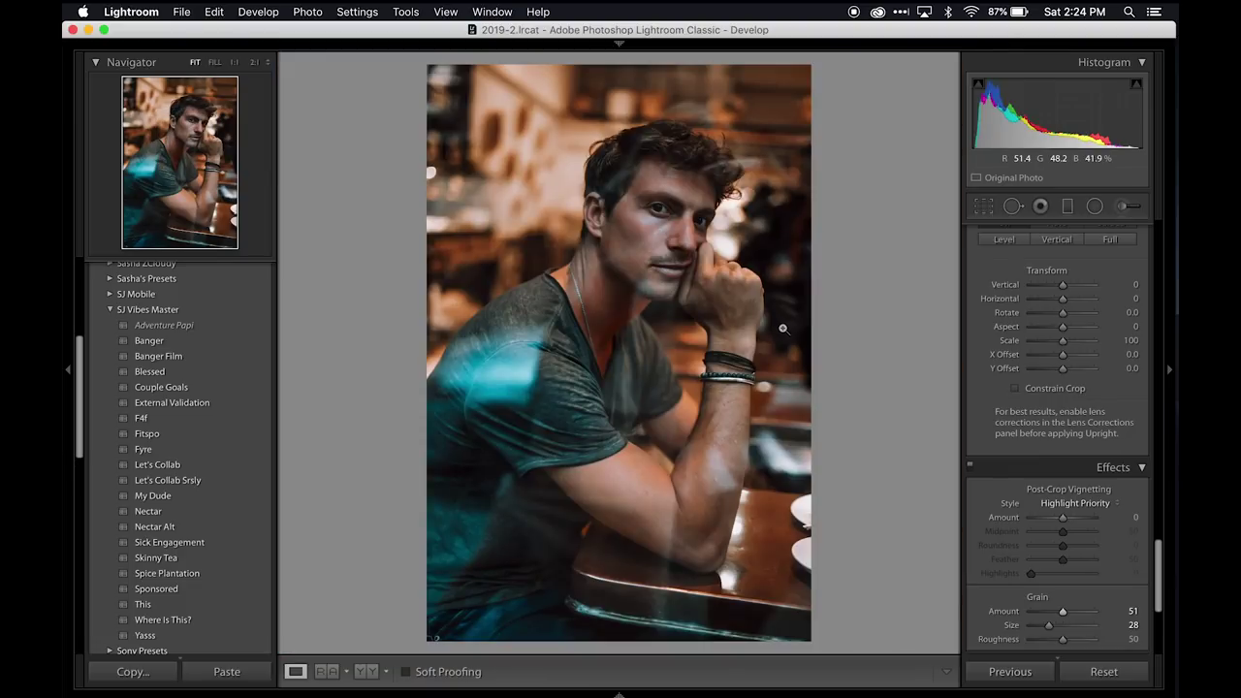
- Prepare a new adjustment brush with Exposure 0.83 and Saturation reset to 0, with the face in closer view
{"action": "scroll", "coordinate": [1096, 320], "scroll_direction": "up", "scroll_amount": 5}
{"action": "scroll", "coordinate": [1096, 325], "scroll_direction": "up", "scroll_amount": 5}
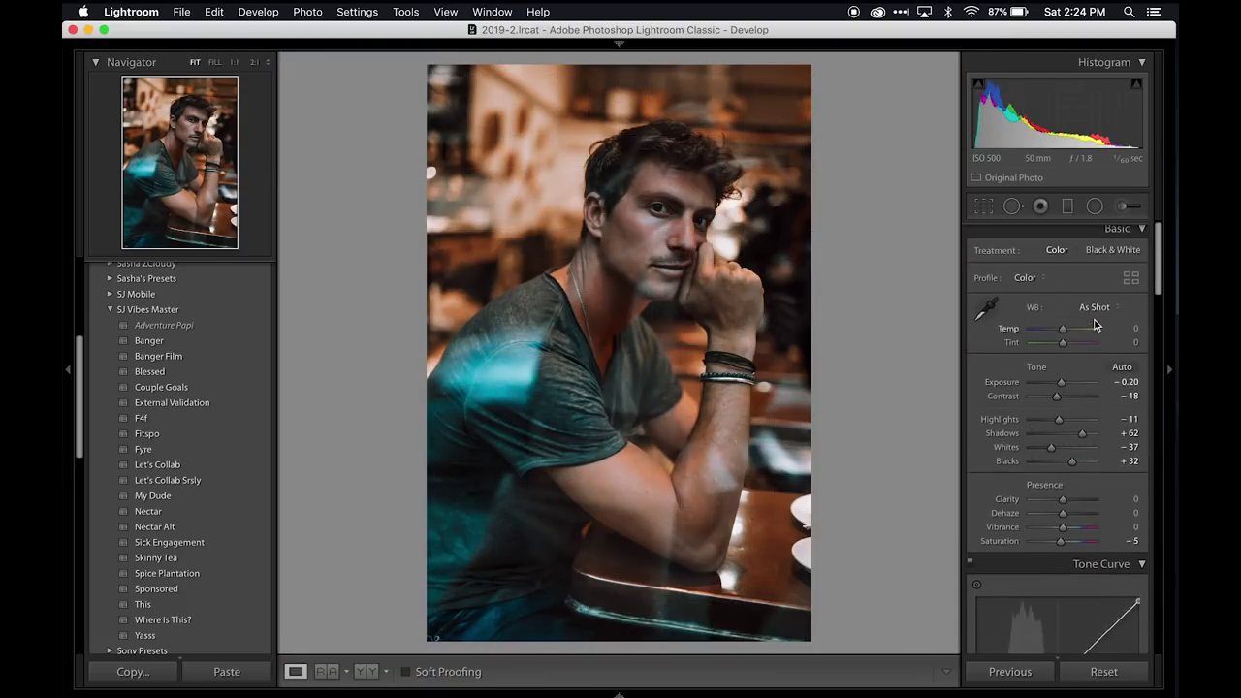
{"action": "key", "text": "k"}
{"action": "left_click_drag", "start_coordinate": [1068, 315], "coordinate": [1075, 312]}
{"action": "double_click", "coordinate": [993, 435]}
{"action": "key", "text": "z"}
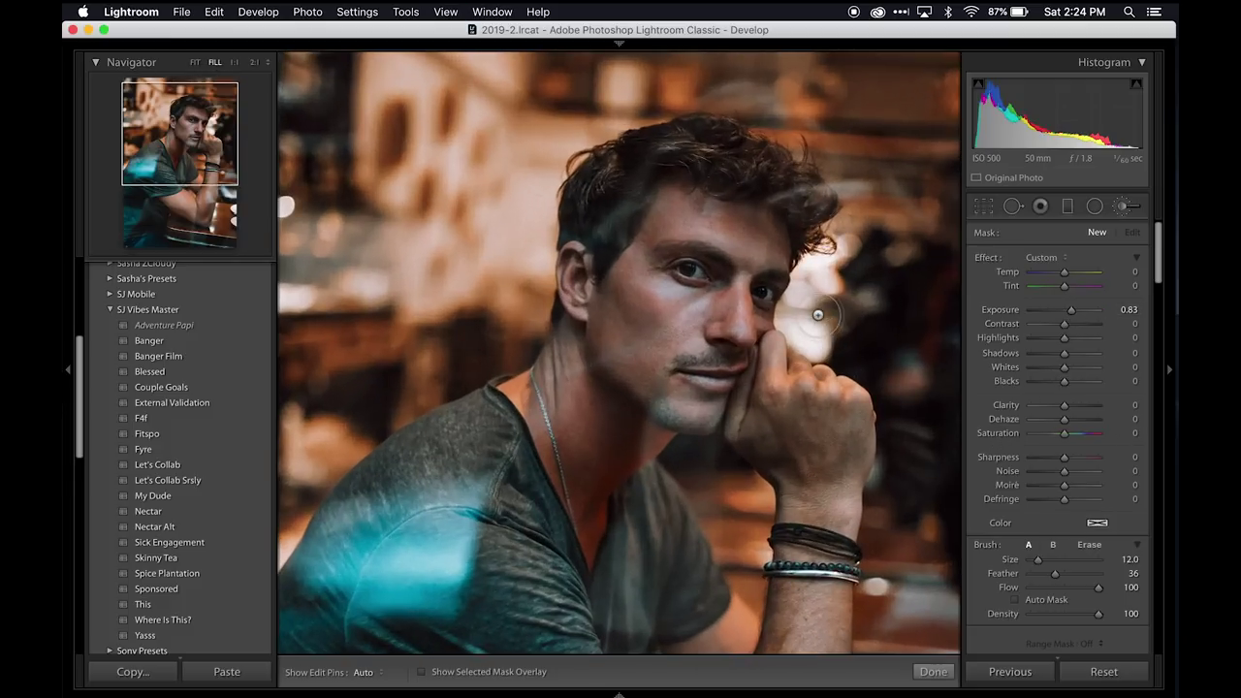
- Try a brightening stroke across the forehead with a size 9 brush at Flow 100, and undo it
{"action": "key", "text": "bracketleft"}
{"action": "key", "text": "bracketleft"}
{"action": "key", "text": "bracketleft"}
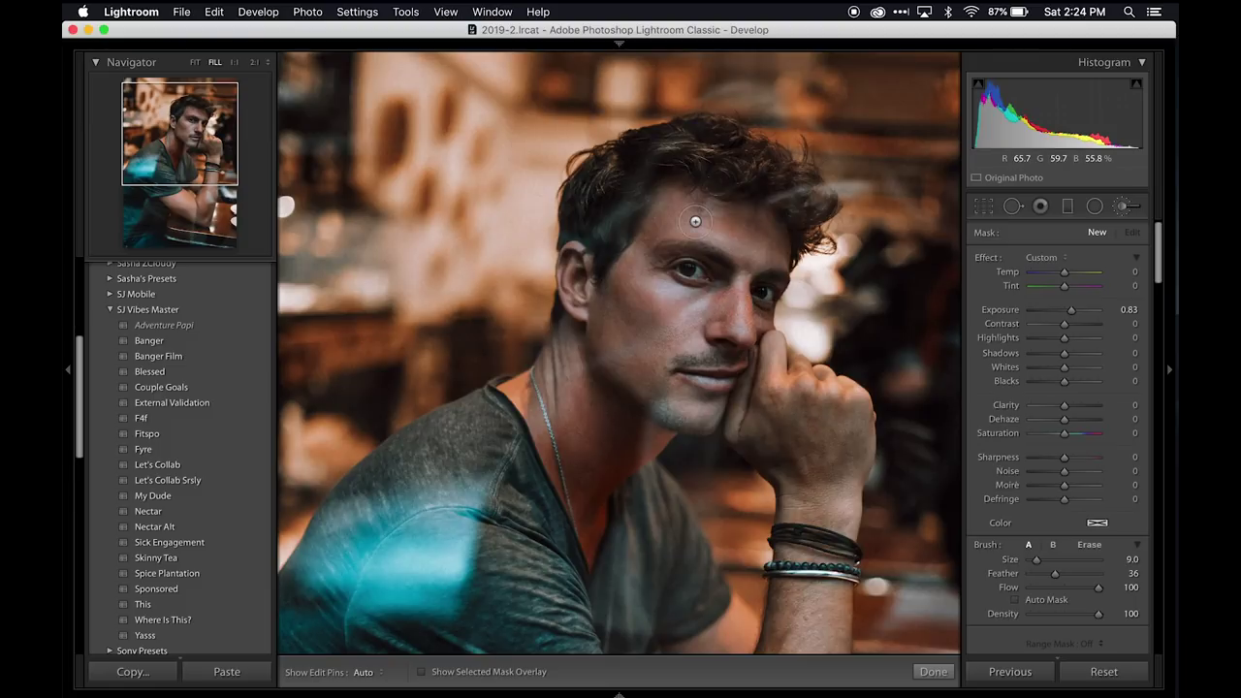
{"action": "left_click_drag", "start_coordinate": [688, 223], "coordinate": [723, 224]}
{"action": "key", "text": "cmd+z"}
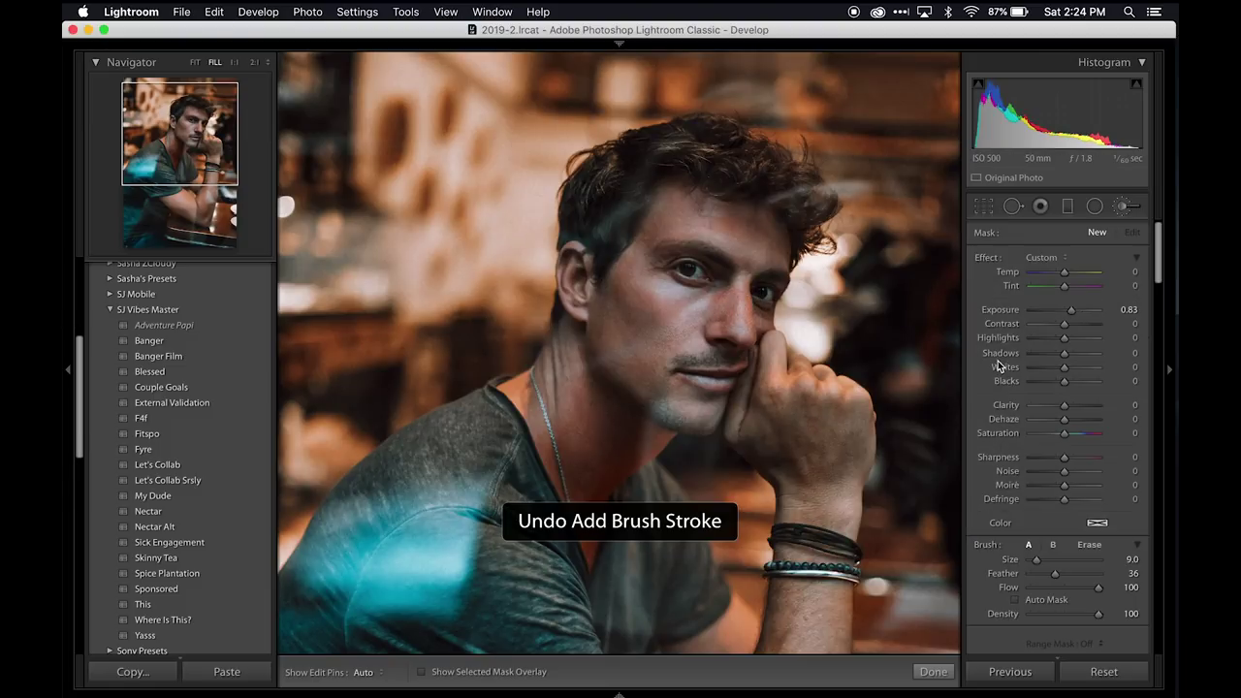
- Set the brush to Flow 12 and Feather 49, and paint the brightening over the forehead at sizes 12 and 9
{"action": "left_click", "coordinate": [1047, 588]}
{"action": "key", "text": "shift+bracketright"}
{"action": "key", "text": "shift+bracketright"}
{"action": "left_click_drag", "start_coordinate": [1041, 586], "coordinate": [1043, 565]}
{"action": "left_click_drag", "start_coordinate": [698, 215], "coordinate": [727, 233]}
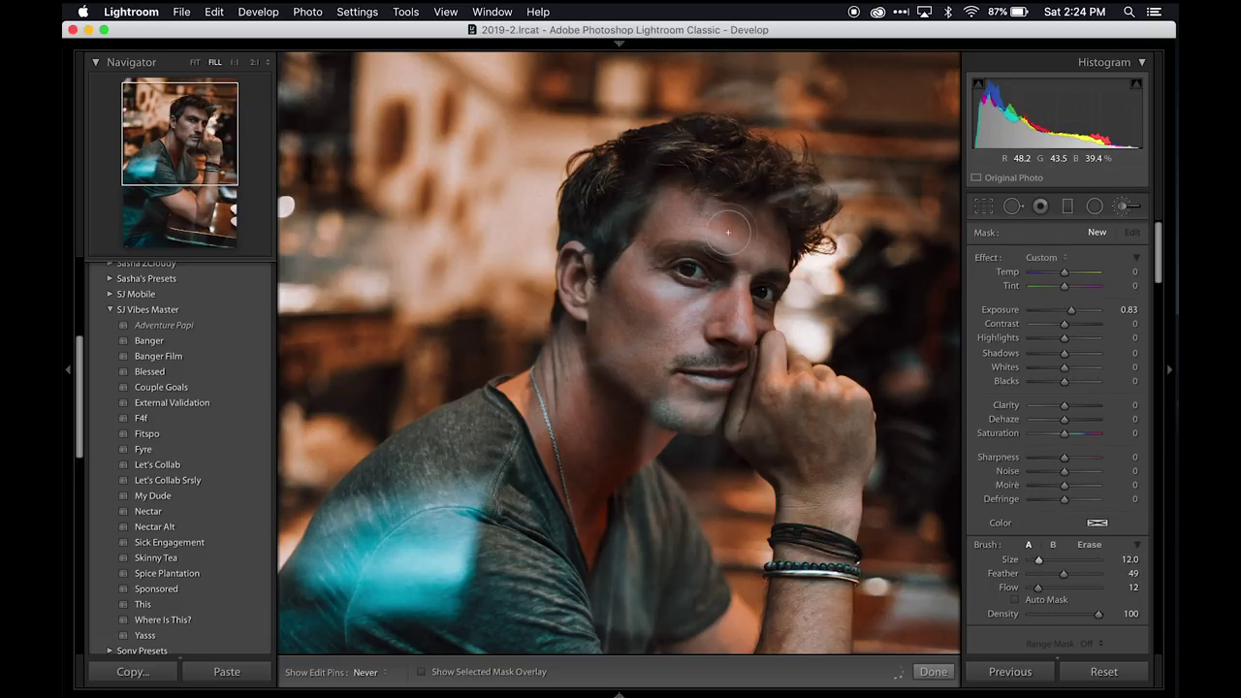
{"action": "key", "text": "bracketleft"}
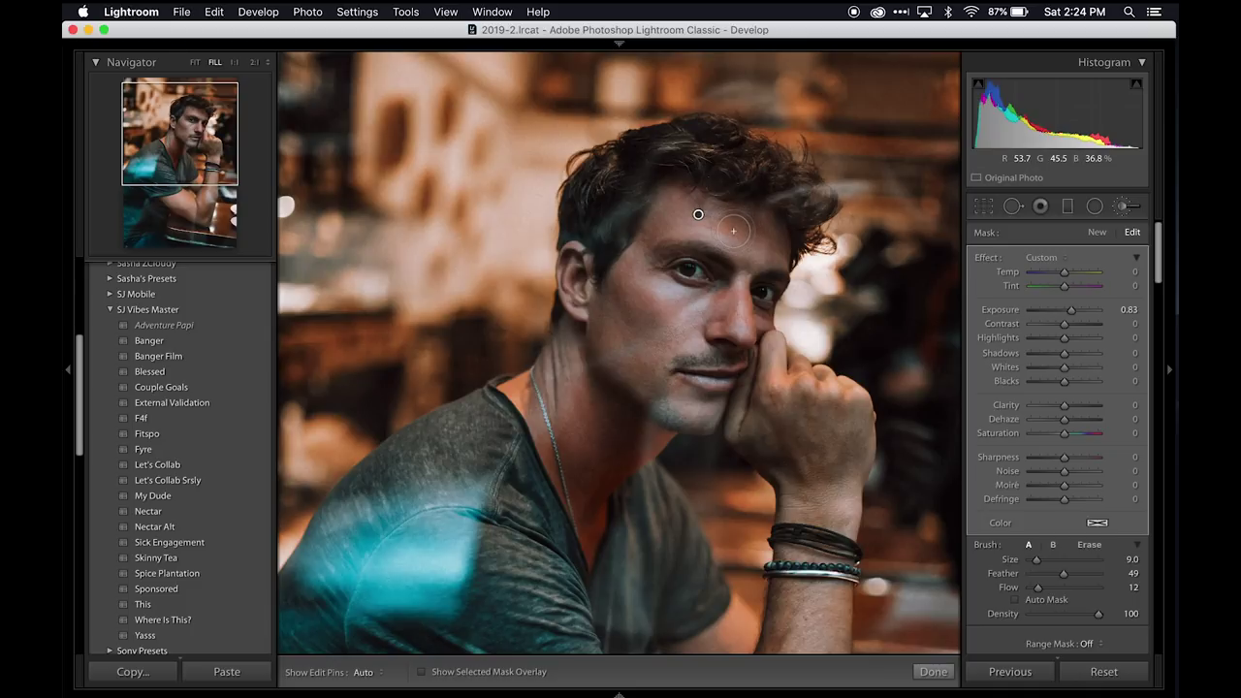
{"action": "key", "text": "h"}
{"action": "key", "text": "super+z"}
{"action": "key", "text": "h"}
- Enlarge the brush to size 11 and paint the brightening over the raised forearm and wrist
{"action": "scroll", "coordinate": [669, 320], "scroll_direction": "down", "scroll_amount": 3}
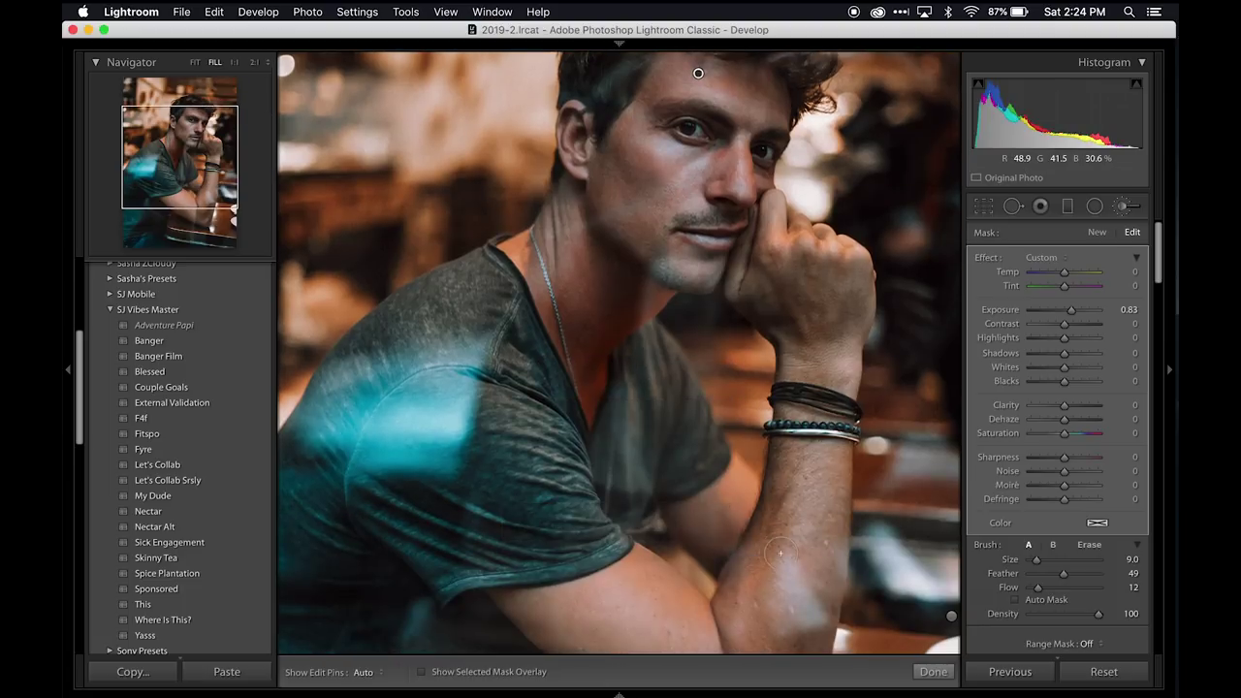
{"action": "scroll", "coordinate": [722, 502], "scroll_direction": "down", "scroll_amount": 5}
{"action": "key", "text": "h"}
{"action": "key", "text": "h"}
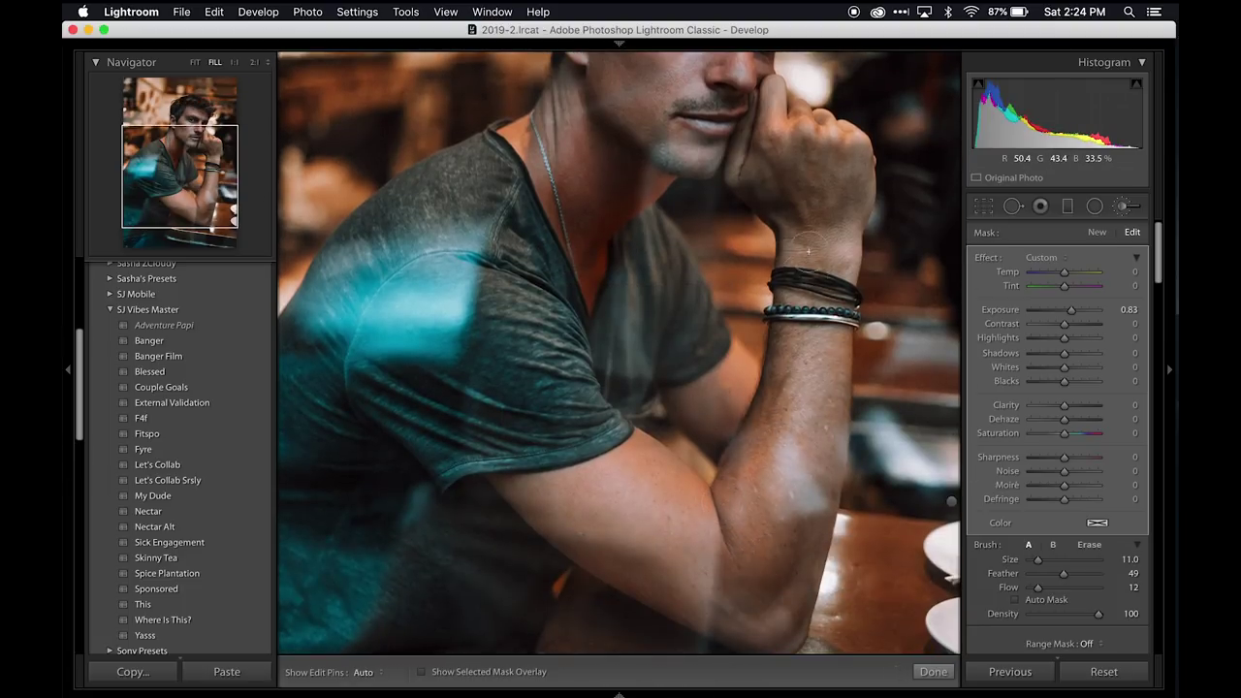
{"action": "key", "text": "h"}
{"action": "key", "text": "h"}
{"action": "key", "text": "h"}
{"action": "key", "text": "h"}
{"action": "key", "text": "h"}
- Try the whole photo's Contrast at +49, view the full image, and undo the change
{"action": "scroll", "coordinate": [1083, 523], "scroll_direction": "down", "scroll_amount": 5}
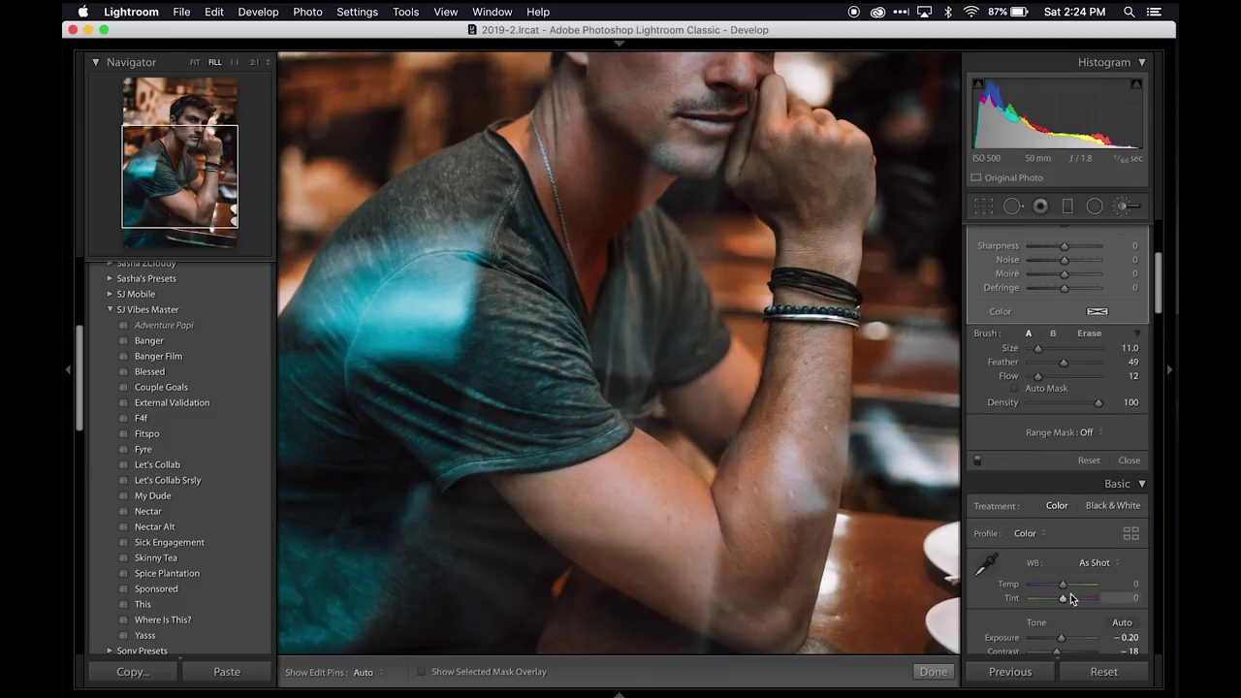
{"action": "scroll", "coordinate": [1073, 600], "scroll_direction": "down", "scroll_amount": 2}
{"action": "left_click", "coordinate": [1080, 594]}
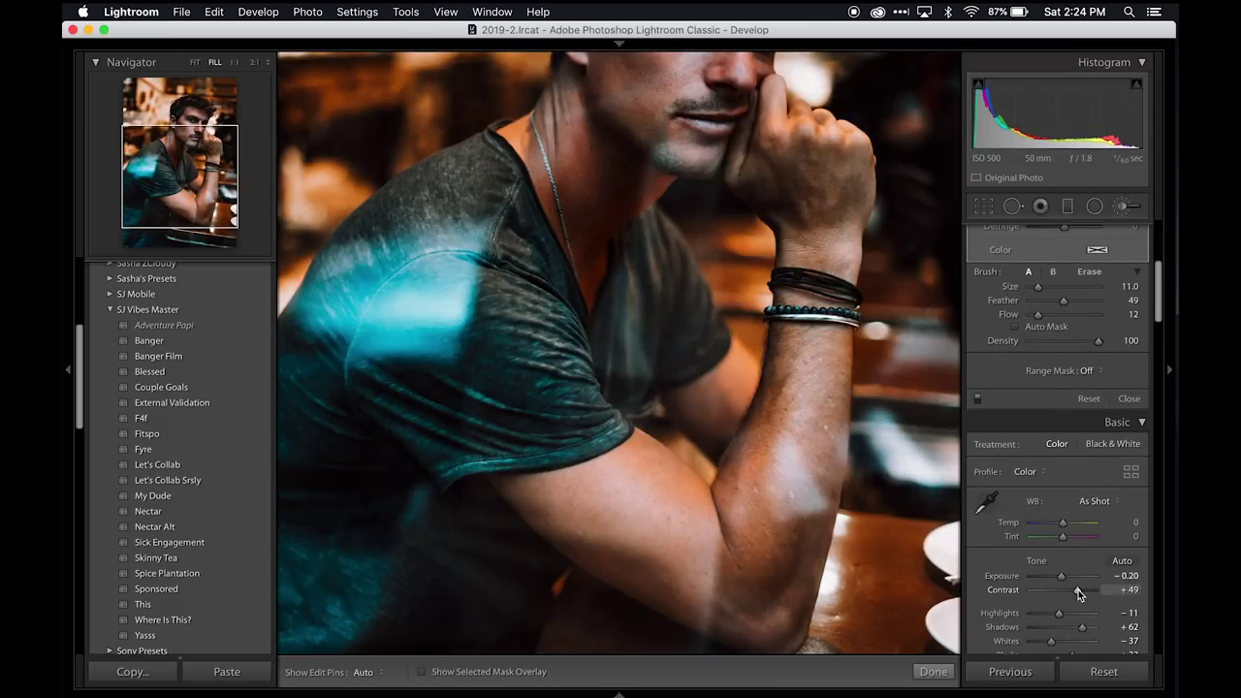
{"action": "key", "text": "z"}
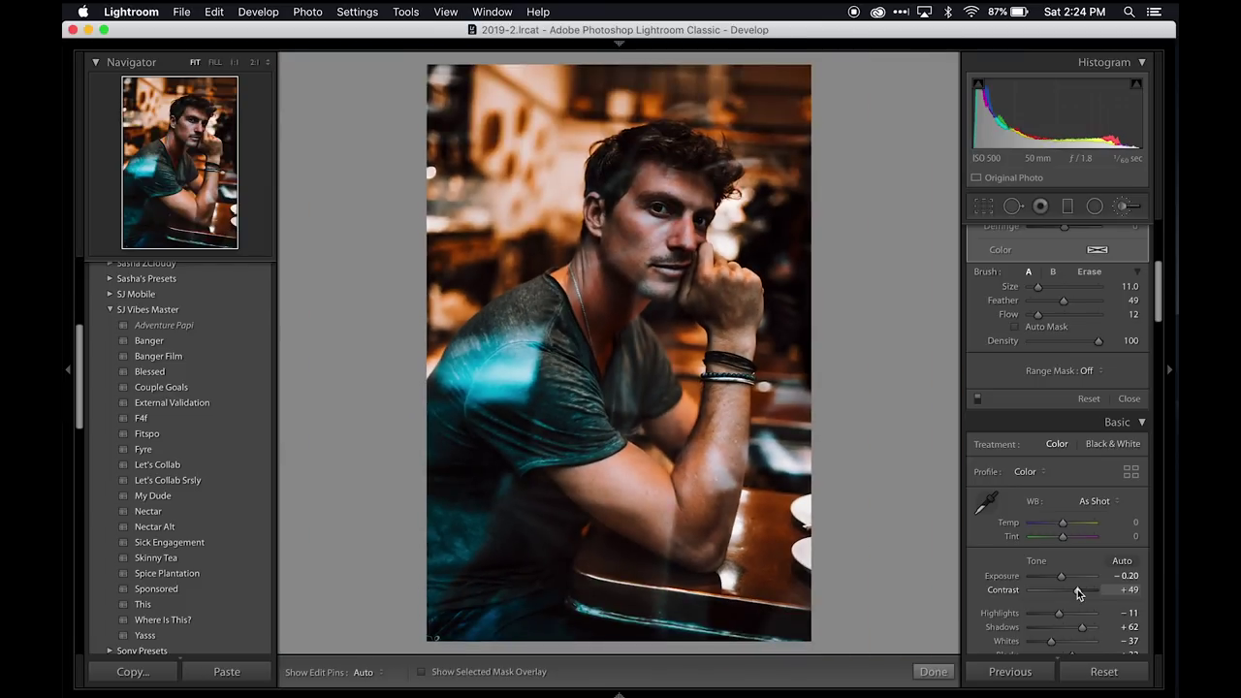
{"action": "key", "text": "super+z"}
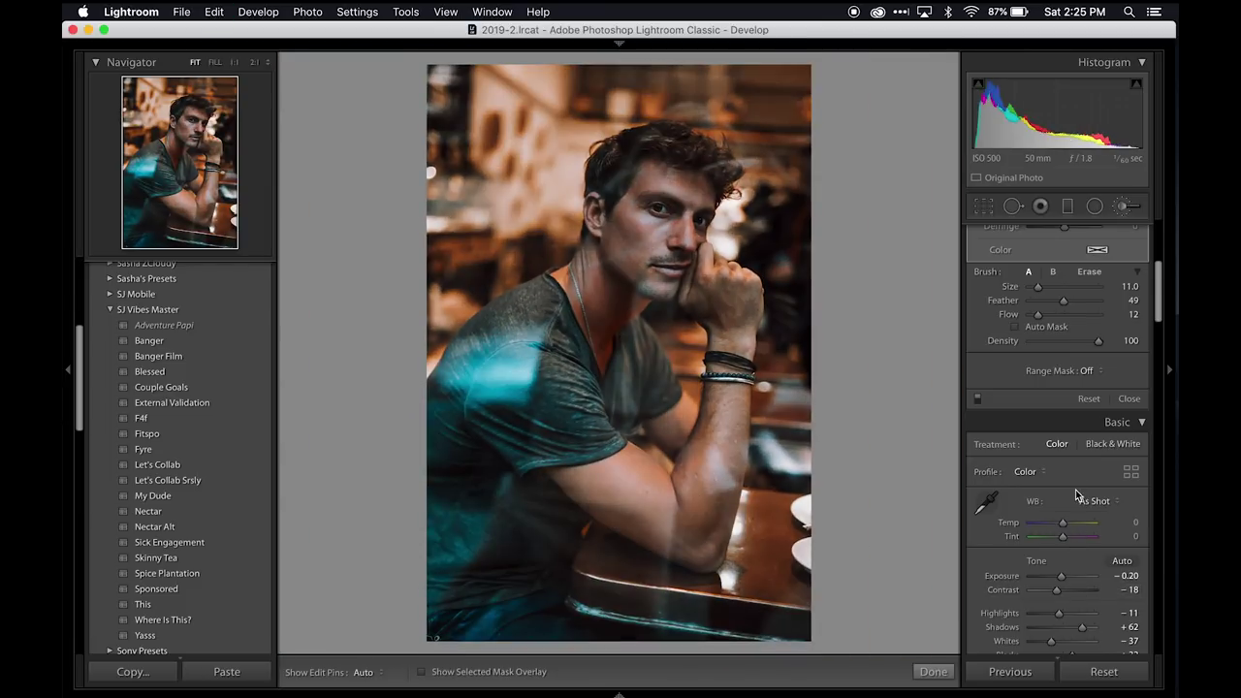
- Paint the 0.83 exposure brightening over the upper arm near the elbow with the size 11 brush
{"action": "scroll", "coordinate": [1076, 490], "scroll_direction": "up", "scroll_amount": 5}
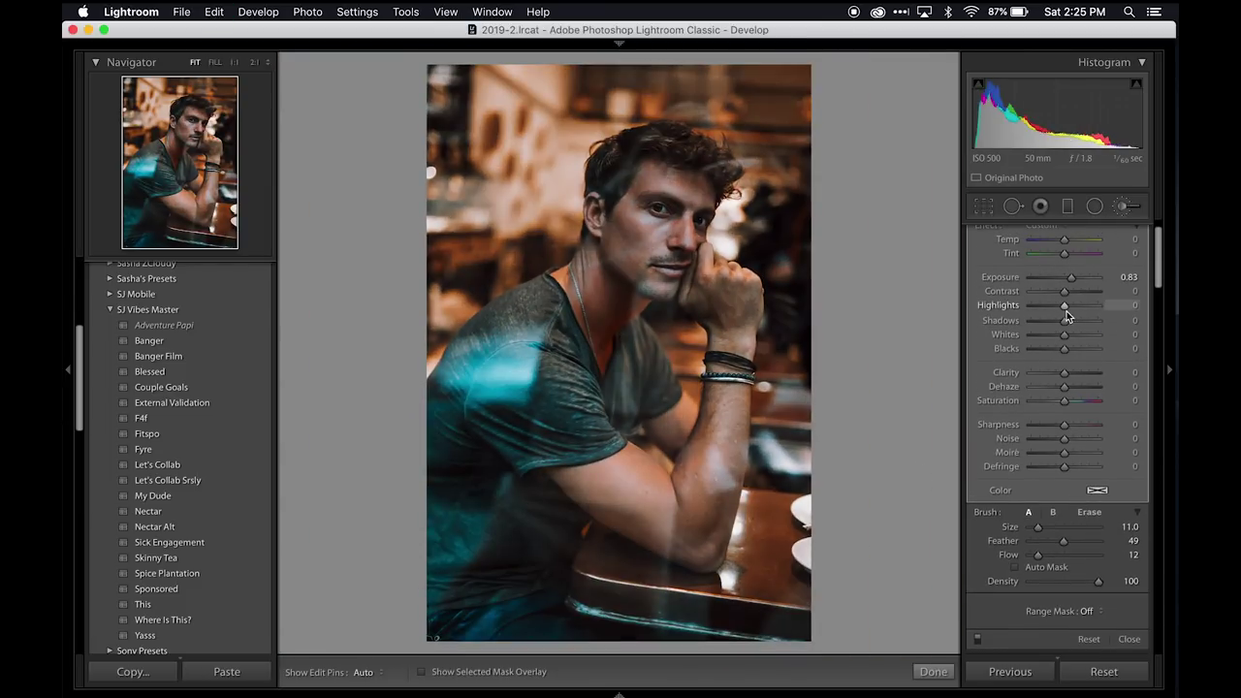
{"action": "scroll", "coordinate": [1067, 311], "scroll_direction": "up", "scroll_amount": 1}
{"action": "key", "text": "z"}
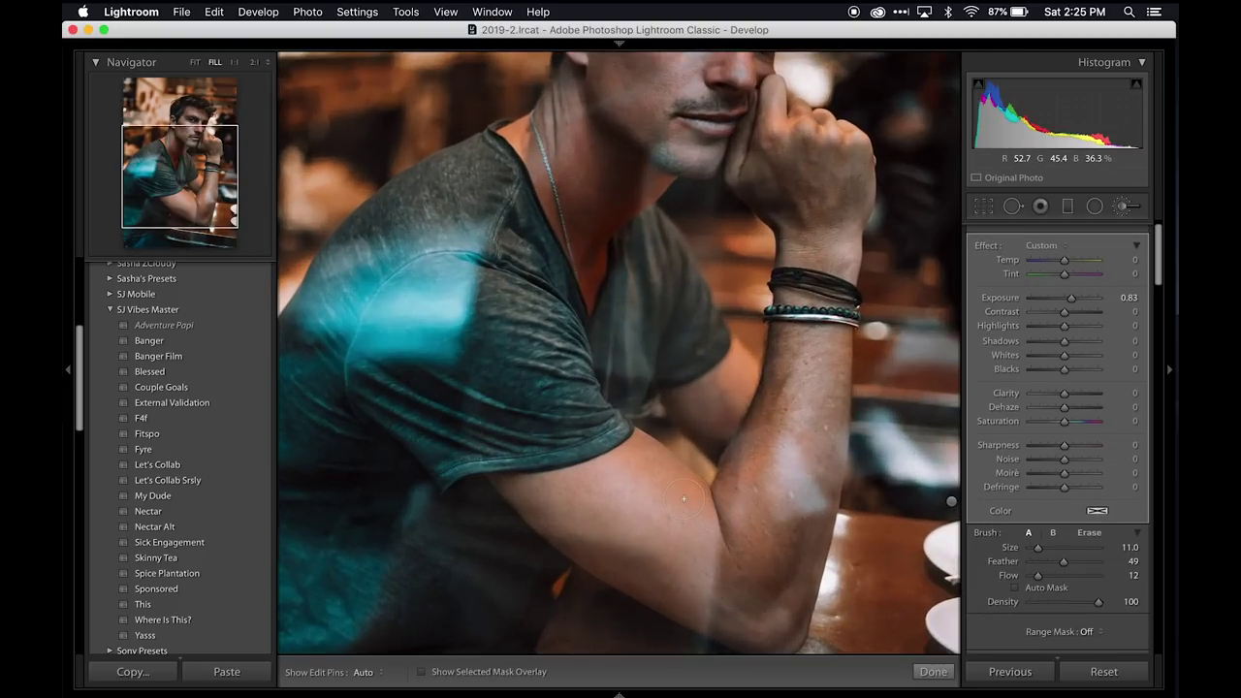
{"action": "key", "text": "h"}
{"action": "key", "text": "h"}
{"action": "key", "text": "h"}
{"action": "key", "text": "h"}
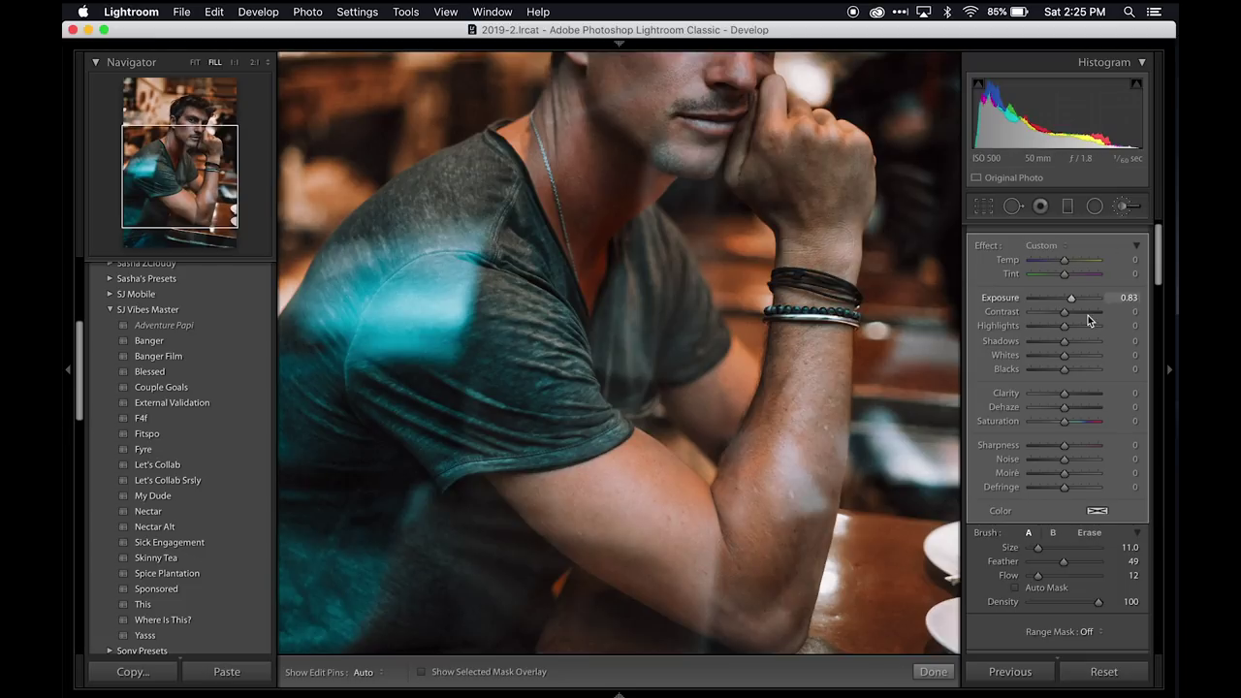
- Create a new brush mask with Exposure −0.99 and paint it along the underside of the upper arm and below the sleeve
{"action": "scroll", "coordinate": [1088, 315], "scroll_direction": "up", "scroll_amount": 1}
{"action": "scroll", "coordinate": [1104, 279], "scroll_direction": "down", "scroll_amount": 1}
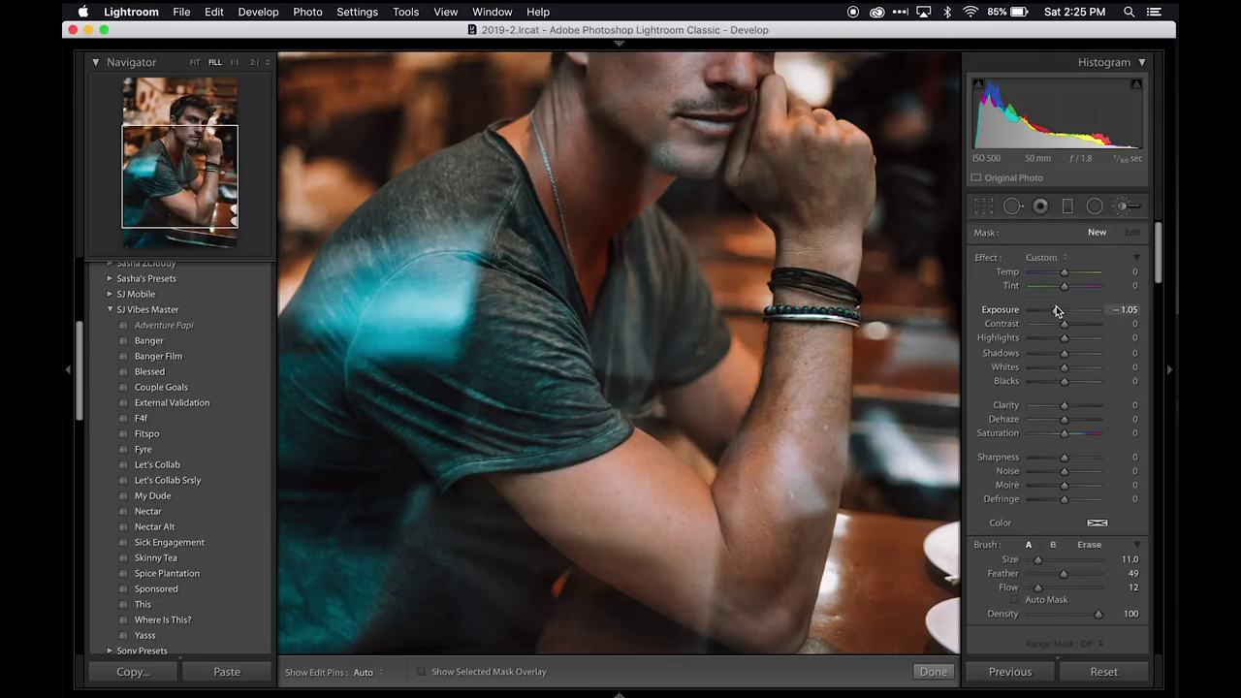
{"action": "left_click_drag", "start_coordinate": [1056, 307], "coordinate": [1057, 308]}
{"action": "left_click_drag", "start_coordinate": [554, 515], "coordinate": [449, 421]}
{"action": "key", "text": "h"}
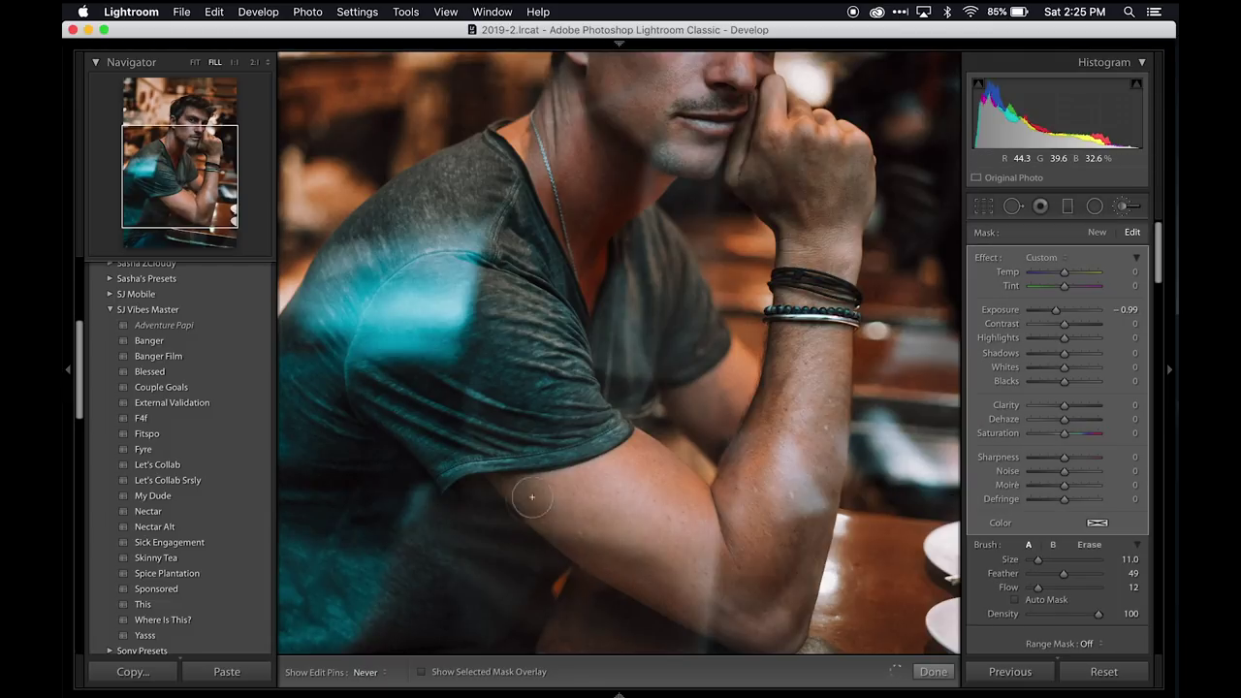
{"action": "mouse_move", "coordinate": [520, 481]}
{"action": "left_mouse_down"}
{"action": "mouse_move", "coordinate": [579, 520]}
{"action": "mouse_move", "coordinate": [464, 451]}
{"action": "mouse_move", "coordinate": [530, 505]}
{"action": "mouse_move", "coordinate": [465, 629]}
{"action": "left_mouse_up"}
{"action": "key", "text": "h"}
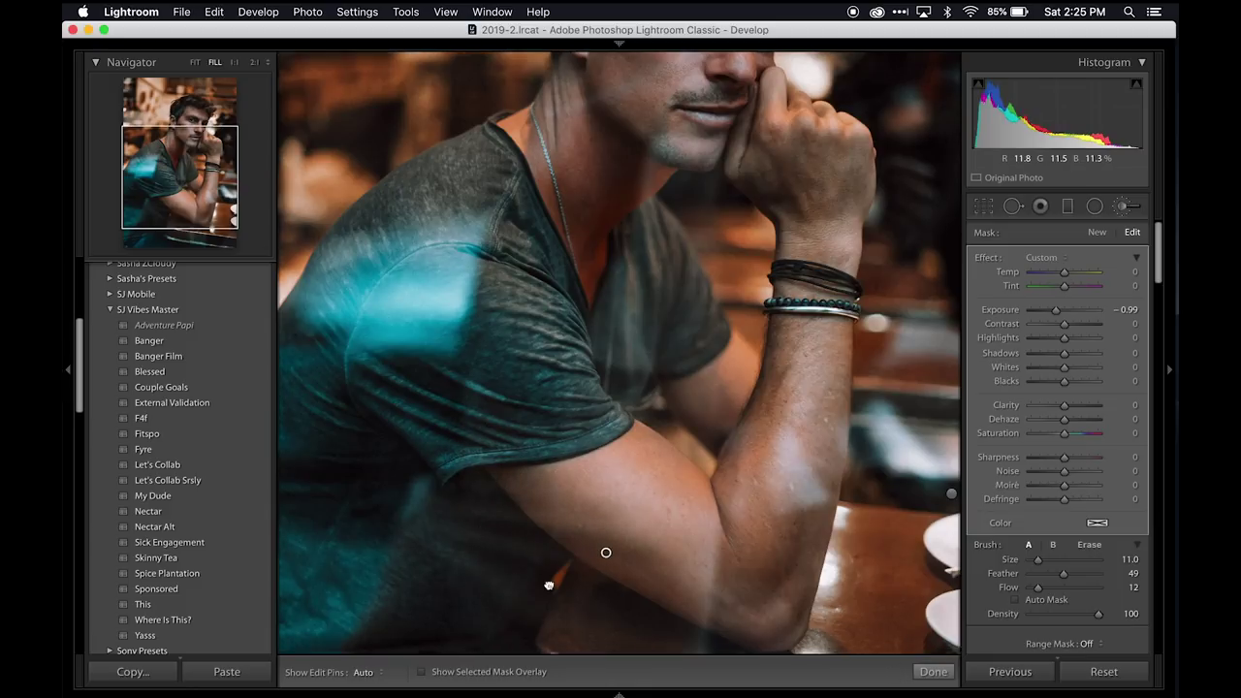
- Paint the −0.99 exposure darkening around the inner elbow and reduce the brush to size 7
{"action": "mouse_move", "coordinate": [561, 552]}
{"action": "left_mouse_down"}
{"action": "mouse_move", "coordinate": [772, 643]}
{"action": "mouse_move", "coordinate": [656, 596]}
{"action": "mouse_move", "coordinate": [589, 547]}
{"action": "mouse_move", "coordinate": [713, 612]}
{"action": "mouse_move", "coordinate": [706, 625]}
{"action": "mouse_move", "coordinate": [524, 497]}
{"action": "mouse_move", "coordinate": [596, 582]}
{"action": "left_mouse_up"}
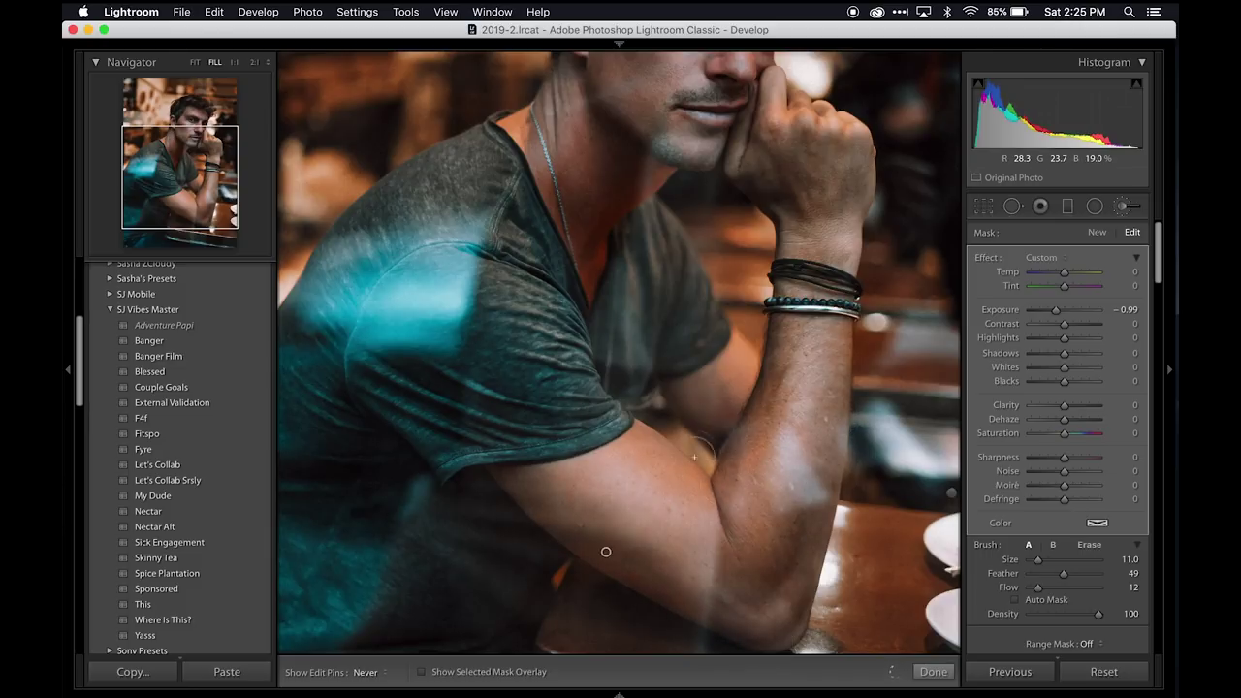
{"action": "scroll", "coordinate": [642, 405], "scroll_direction": "up", "scroll_amount": 5}
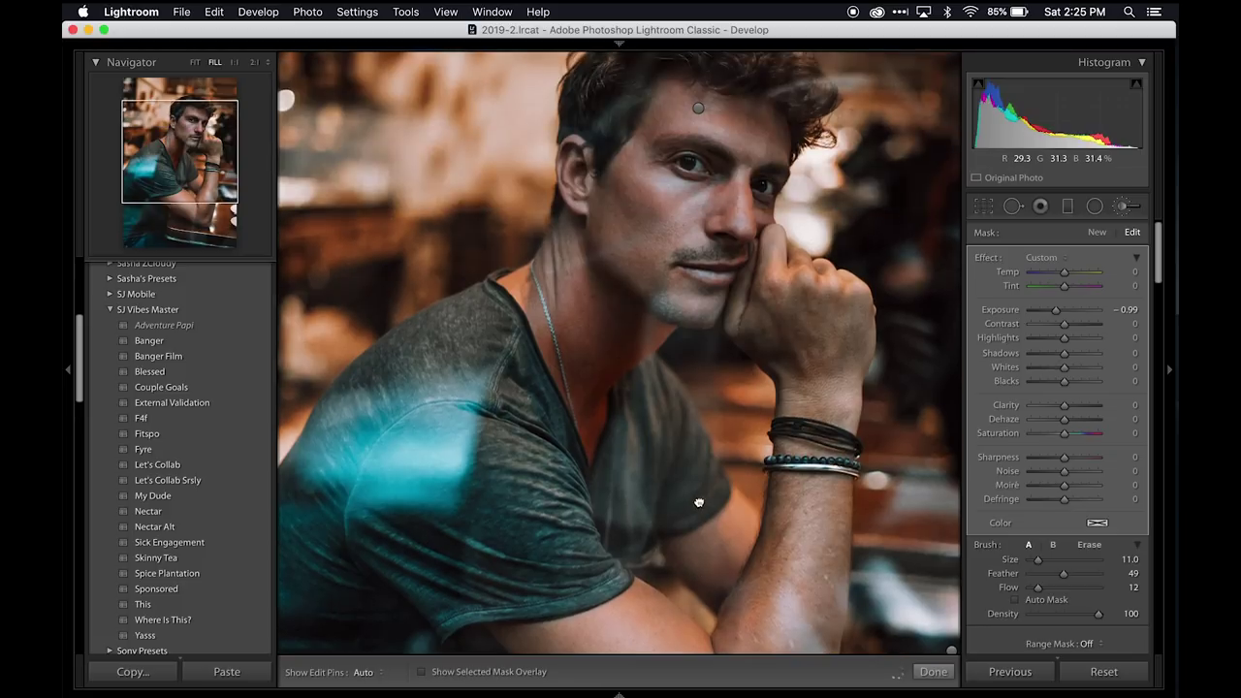
{"action": "key", "text": "bracketleft"}
{"action": "key", "text": "bracketleft"}
{"action": "key", "text": "bracketleft"}
{"action": "key", "text": "bracketleft"}
{"action": "left_click_drag", "start_coordinate": [707, 239], "coordinate": [707, 290]}
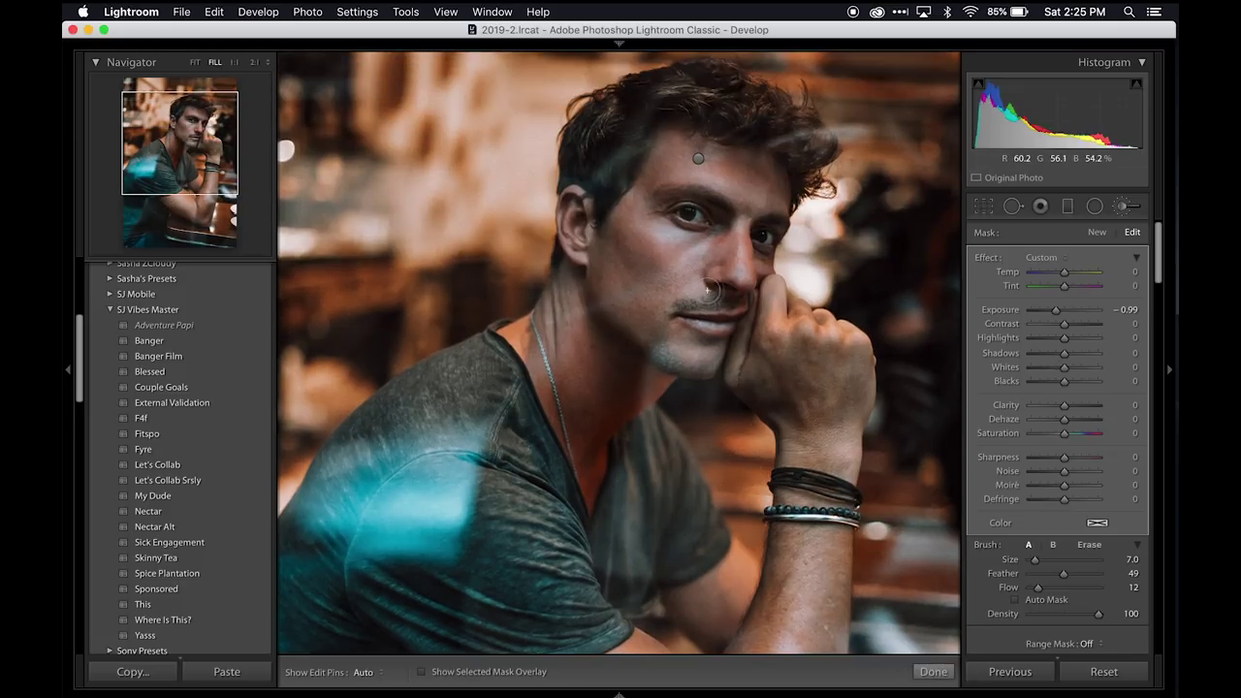
- Create a new brush mask for the face with Temp −2 and Tint −5
{"action": "key", "text": "super+equal"}
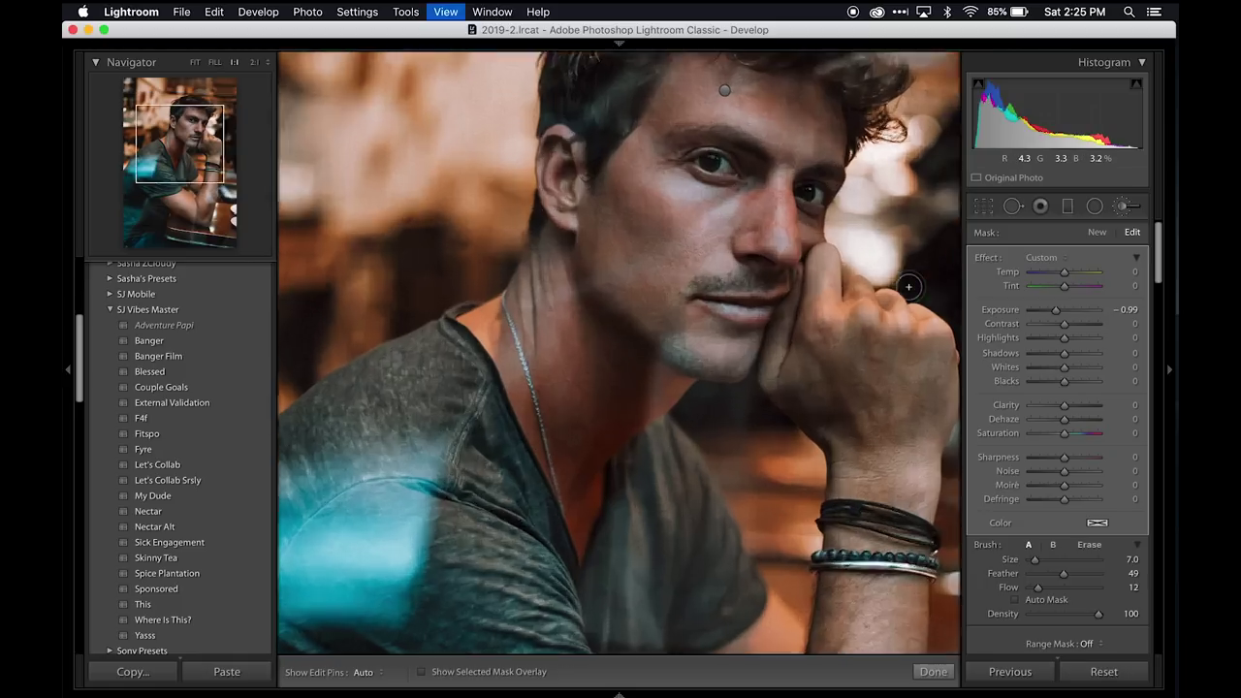
{"action": "left_click_drag", "start_coordinate": [877, 241], "coordinate": [560, 588]}
{"action": "left_click_drag", "start_coordinate": [674, 327], "coordinate": [641, 414]}
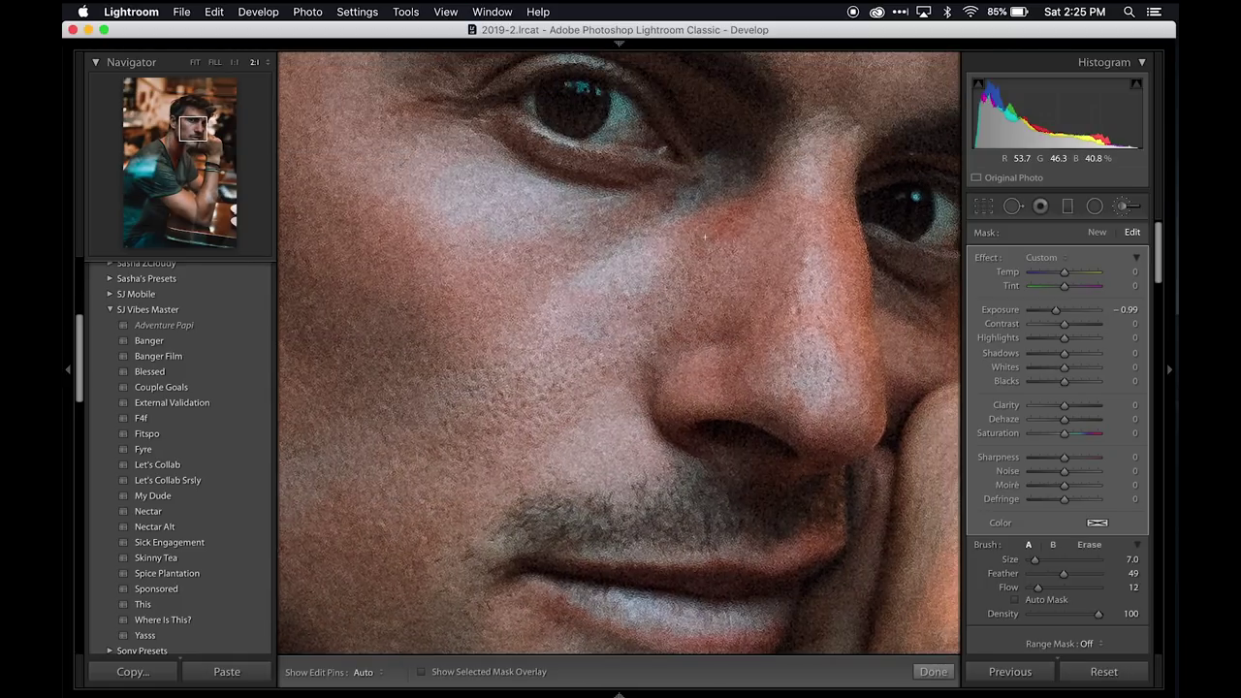
{"action": "left_click", "coordinate": [1097, 233]}
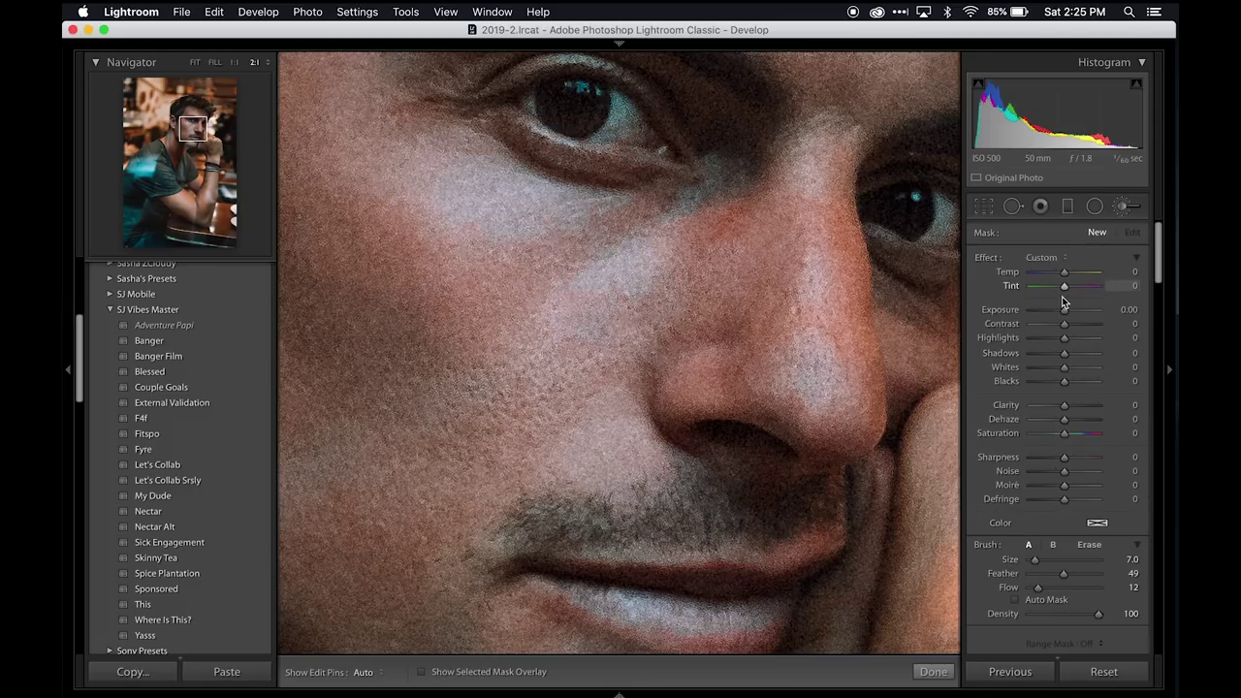
{"action": "left_click", "coordinate": [1138, 260]}
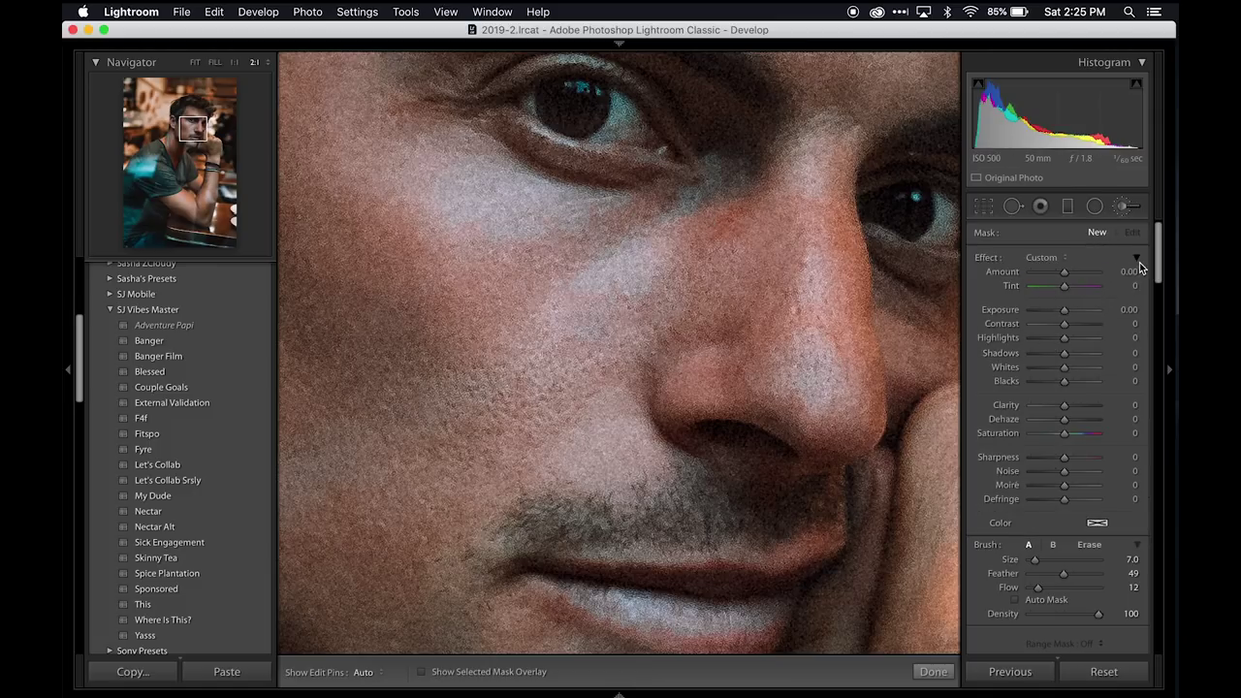
{"action": "left_click", "coordinate": [1131, 272]}
{"action": "left_click", "coordinate": [1137, 258]}
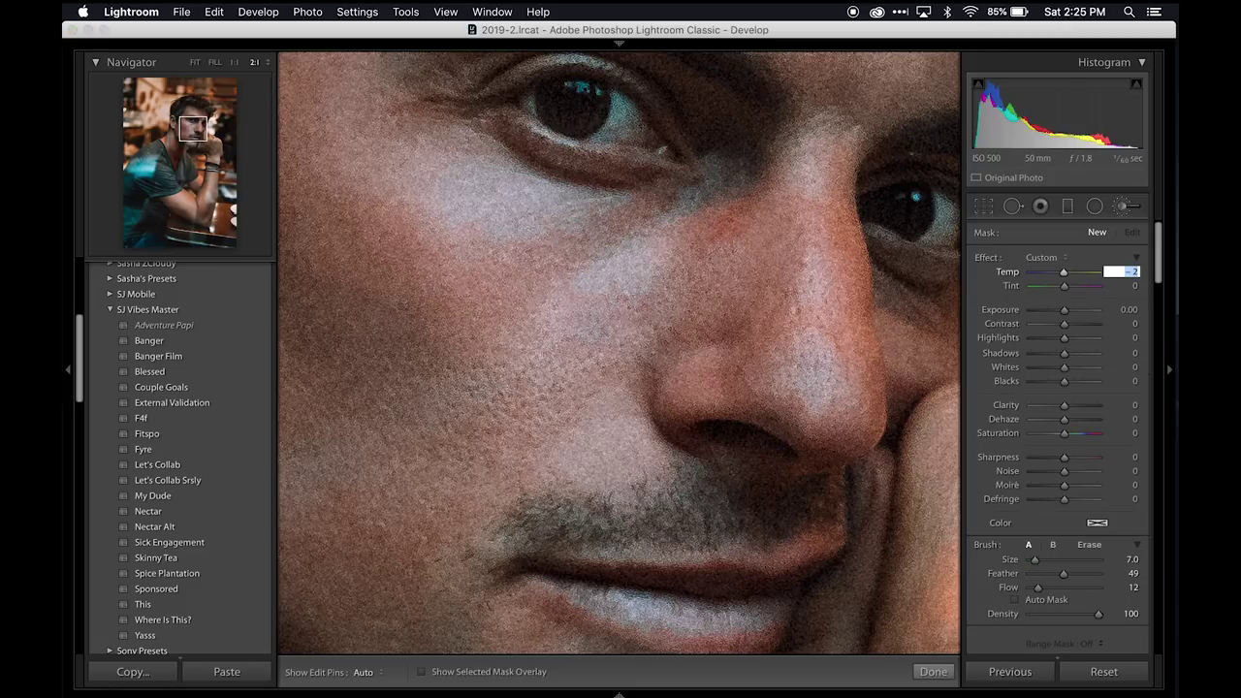
{"action": "key", "text": "Tab"}
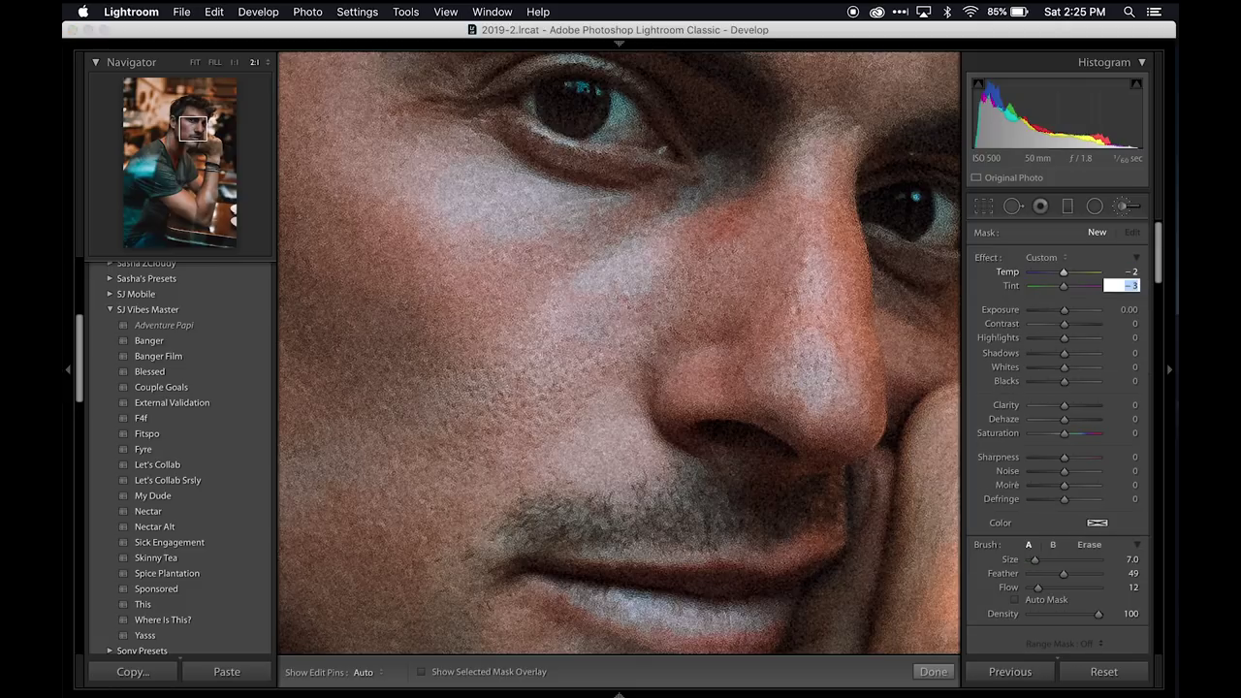
- Set the brush to flow 100 and size 4, paint the reddish skin beside the nose bridge, and view the full image
{"action": "left_click", "coordinate": [1094, 588]}
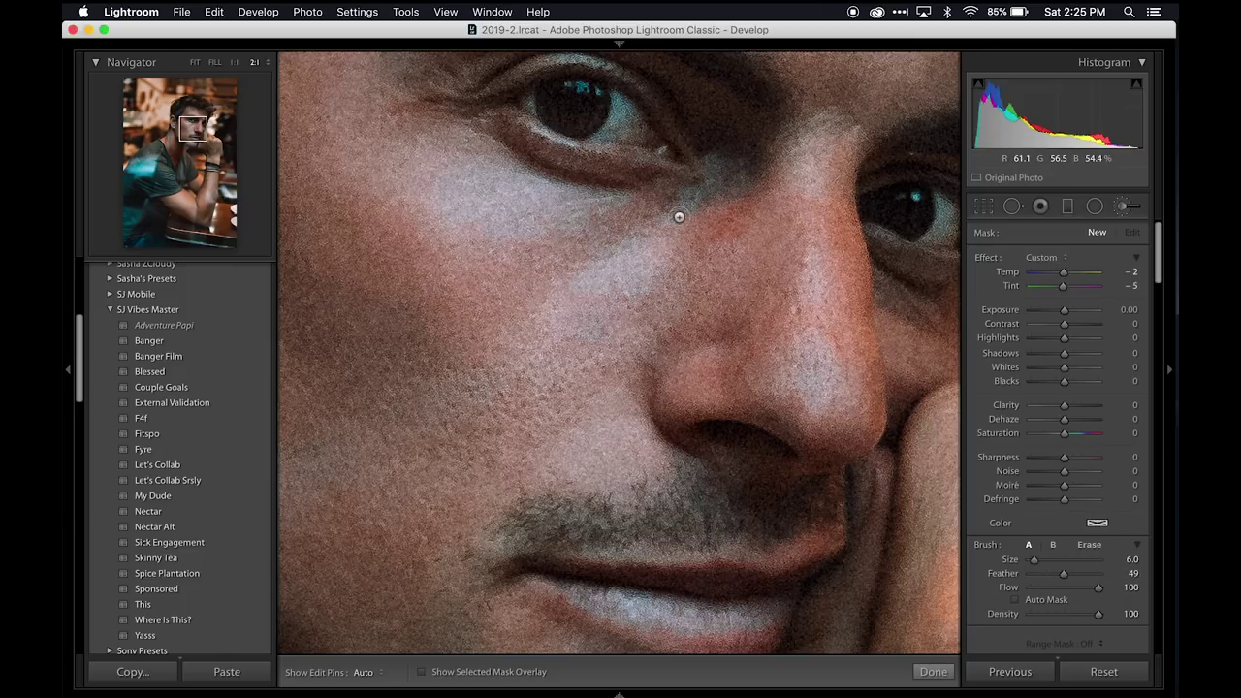
{"action": "key", "text": "h"}
{"action": "left_click_drag", "start_coordinate": [737, 209], "coordinate": [730, 218]}
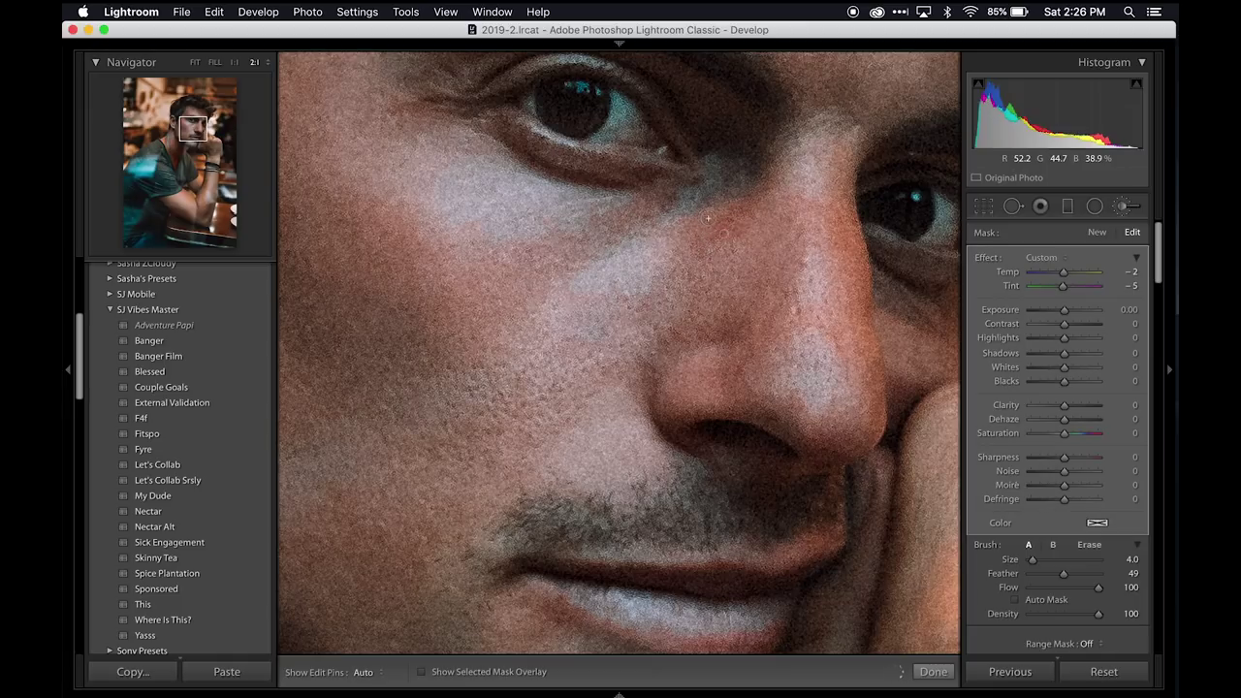
{"action": "key", "text": "z"}
{"action": "key", "text": "super+minus"}
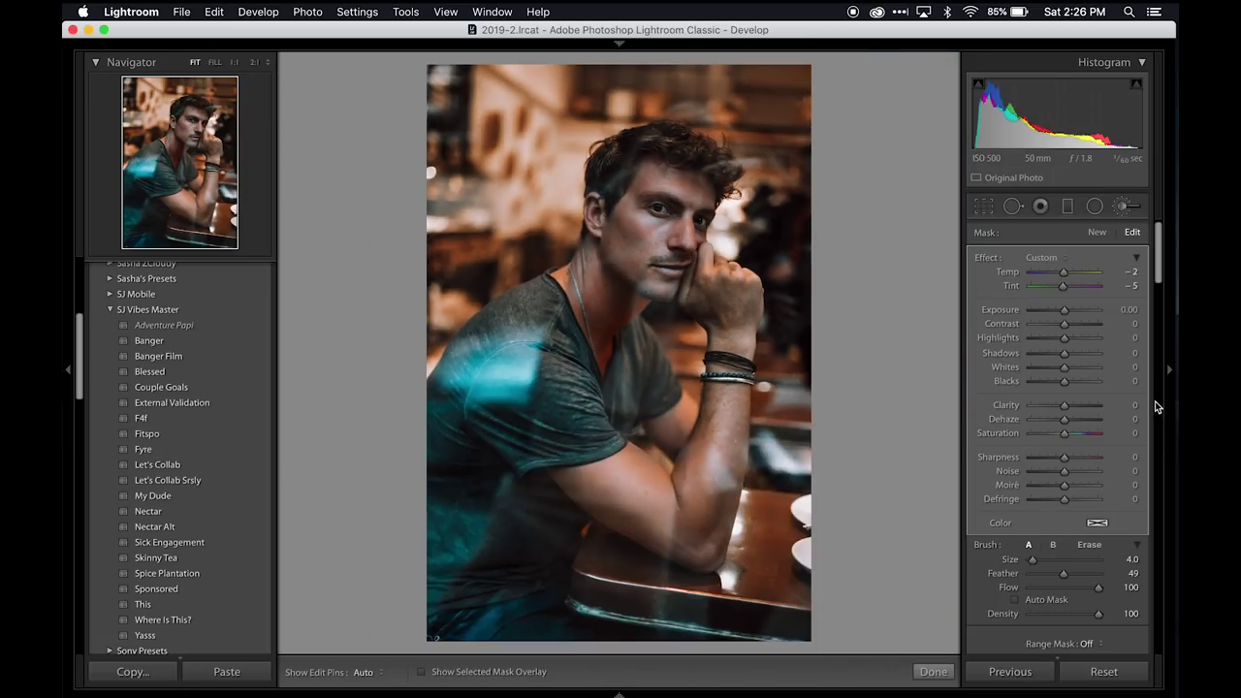
{"action": "key", "text": "z"}
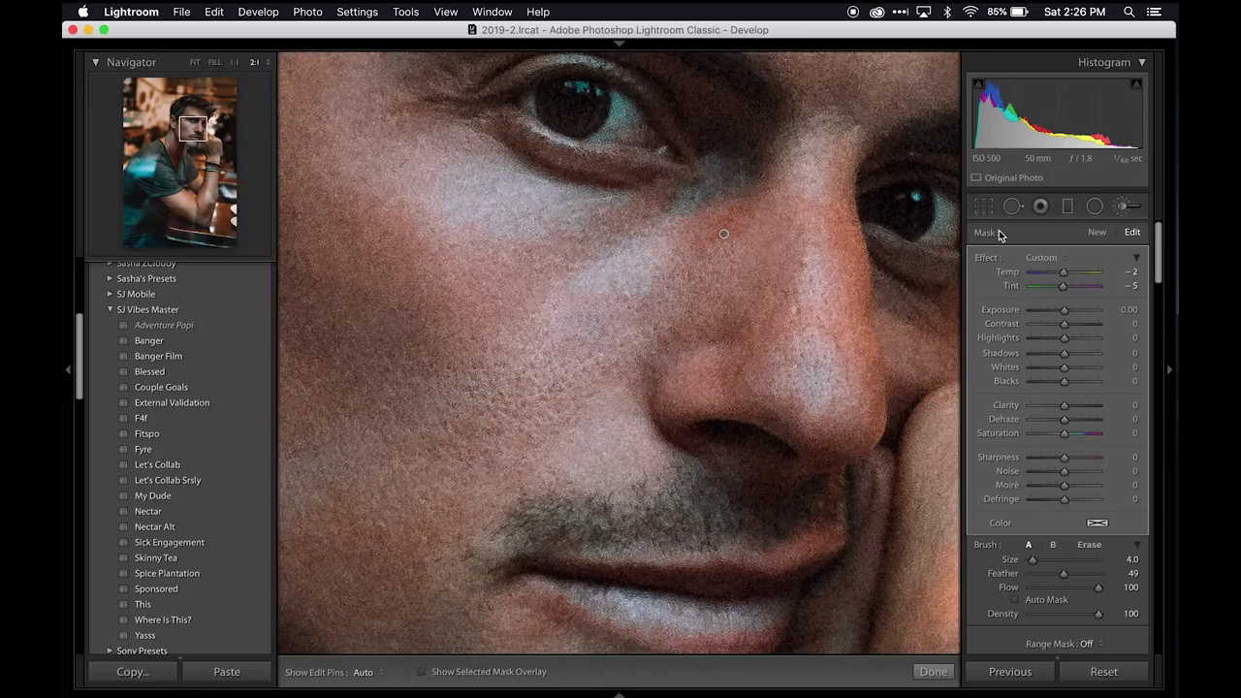
- Create a new brush mask with Exposure 0.18 and Saturation −4, paint it beside the nose bridge, and close the Adjustment Brush
{"action": "left_click", "coordinate": [1099, 233]}
{"action": "left_click_drag", "start_coordinate": [1066, 310], "coordinate": [1068, 310]}
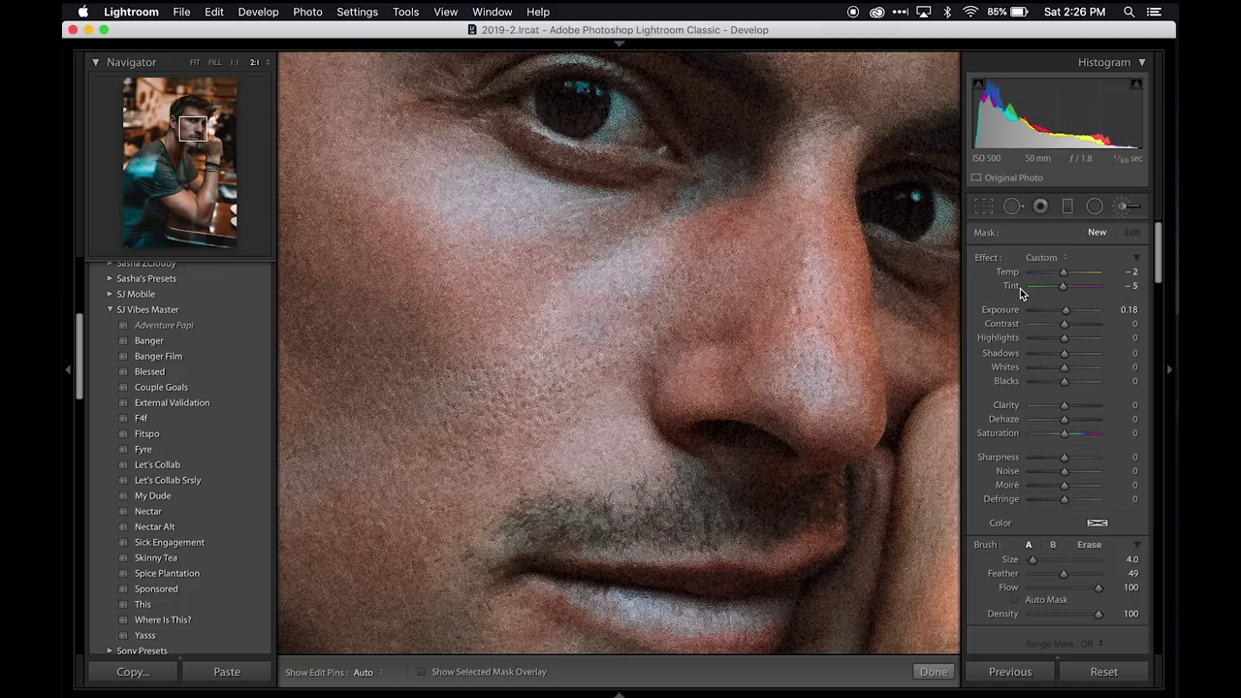
{"action": "left_click_drag", "start_coordinate": [1065, 433], "coordinate": [1062, 435]}
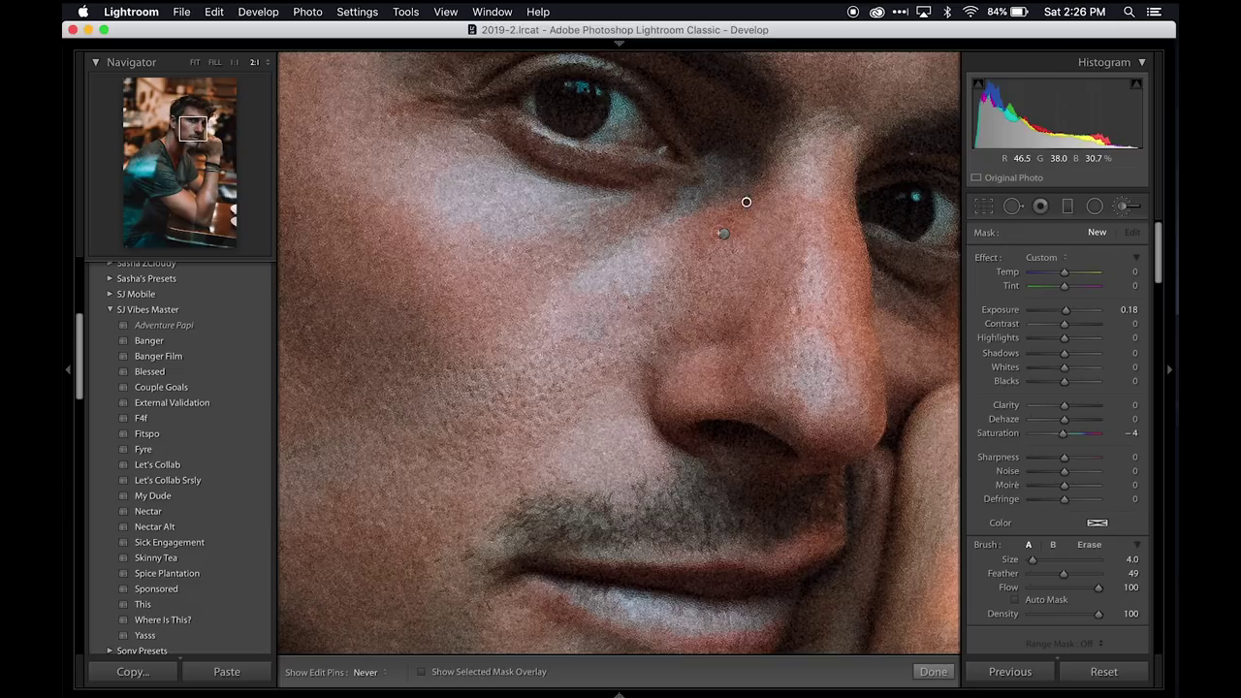
{"action": "left_click", "coordinate": [723, 233]}
{"action": "key", "text": "h"}
{"action": "key", "text": "z"}
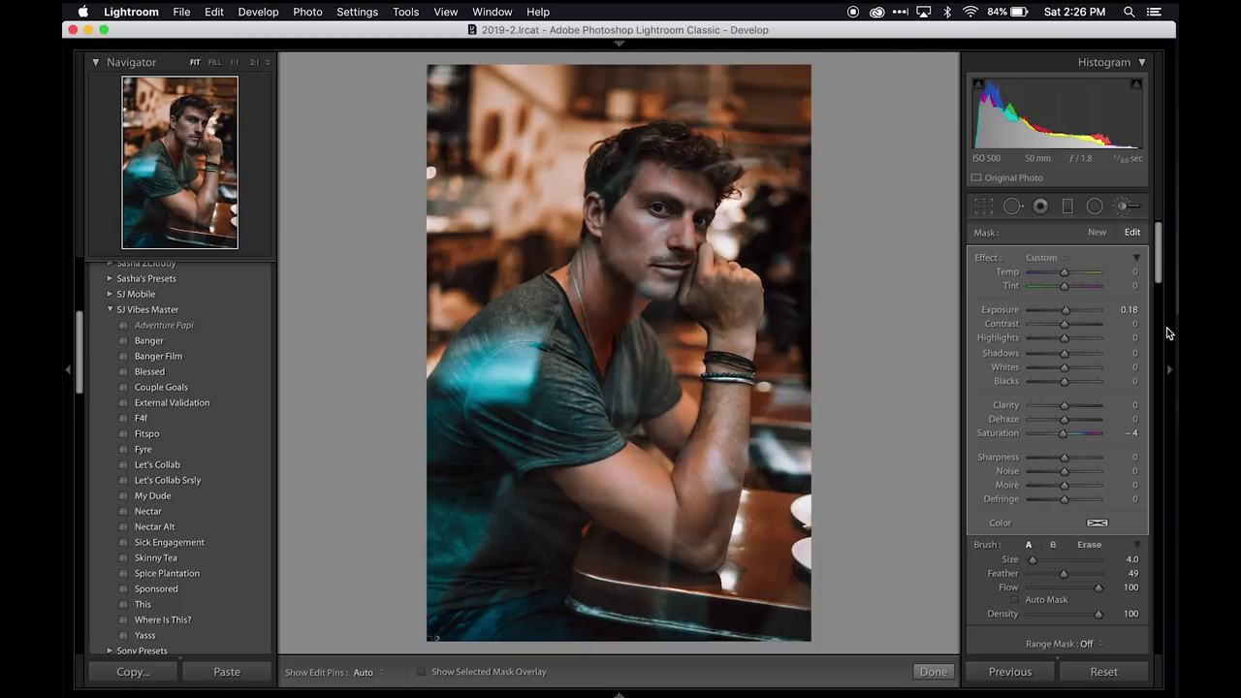
{"action": "left_click", "coordinate": [1128, 310]}
{"action": "type", "text": "0.1"}
{"action": "key", "text": "Return"}
{"action": "left_click", "coordinate": [1125, 207]}
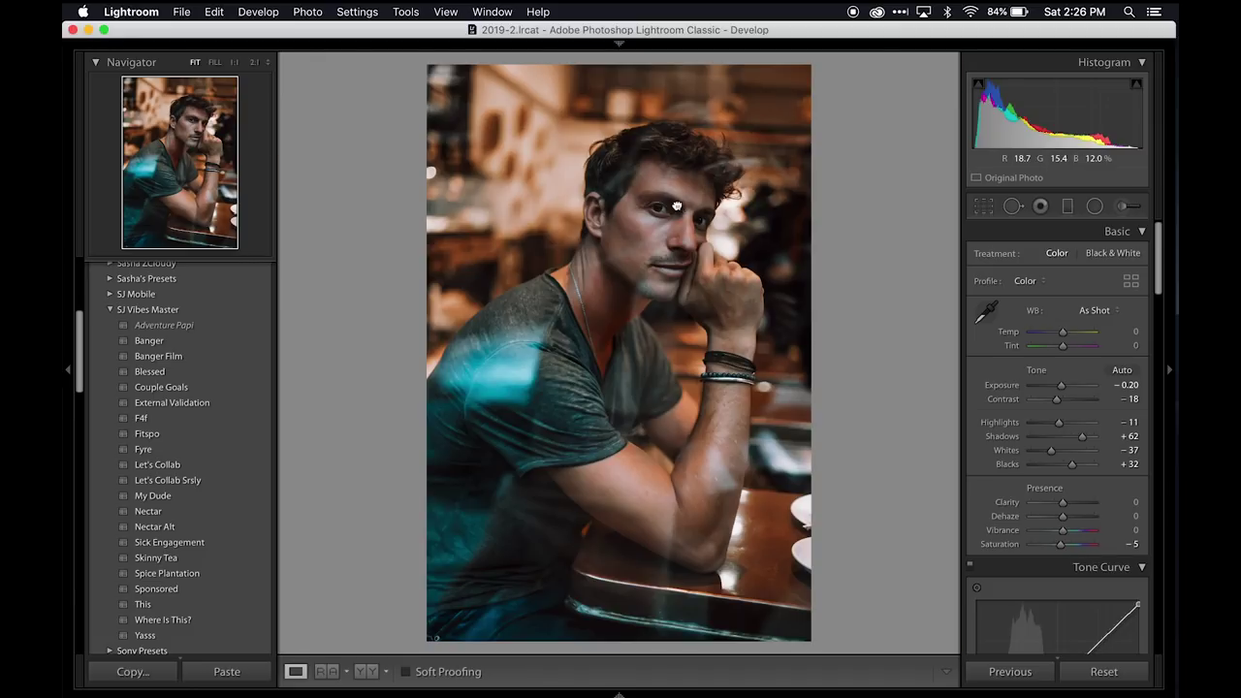
- Start a new brush mask for the eye with Saturation reset to 0 and Exposure 1.29
{"action": "left_click", "coordinate": [676, 206]}
{"action": "left_click_drag", "start_coordinate": [577, 220], "coordinate": [737, 240]}
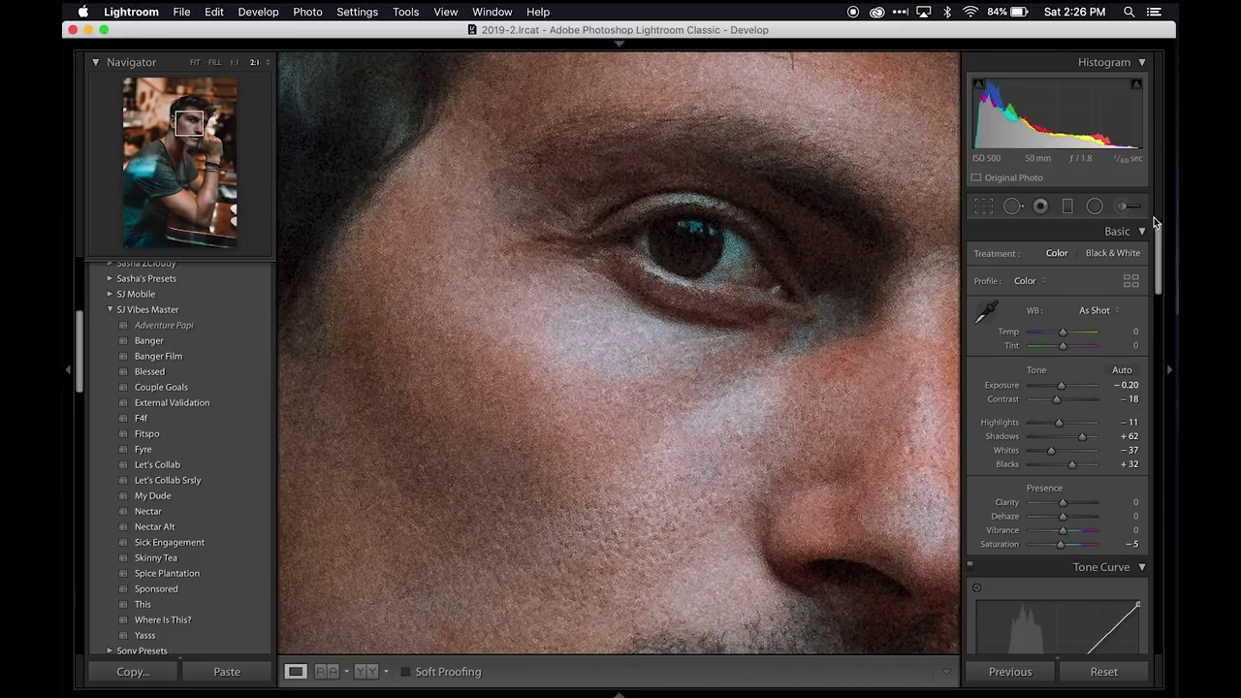
{"action": "left_click", "coordinate": [1125, 206]}
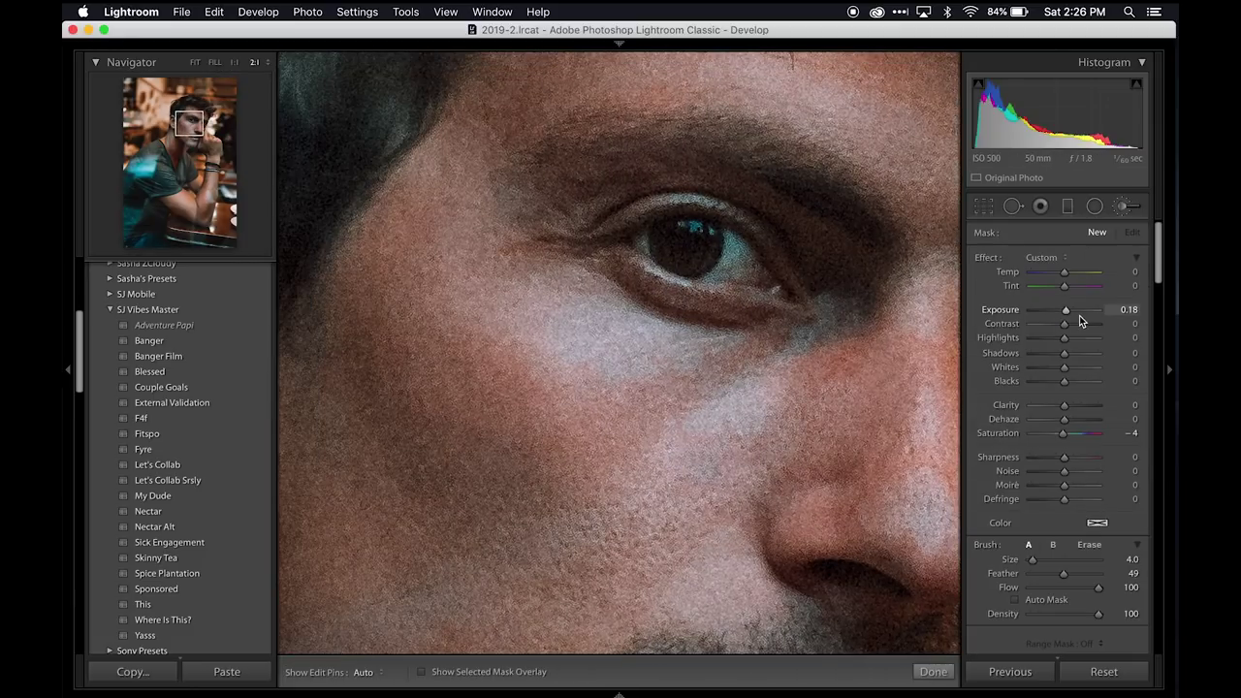
{"action": "double_click", "coordinate": [1009, 434]}
{"action": "left_click_drag", "start_coordinate": [1066, 310], "coordinate": [1076, 317]}
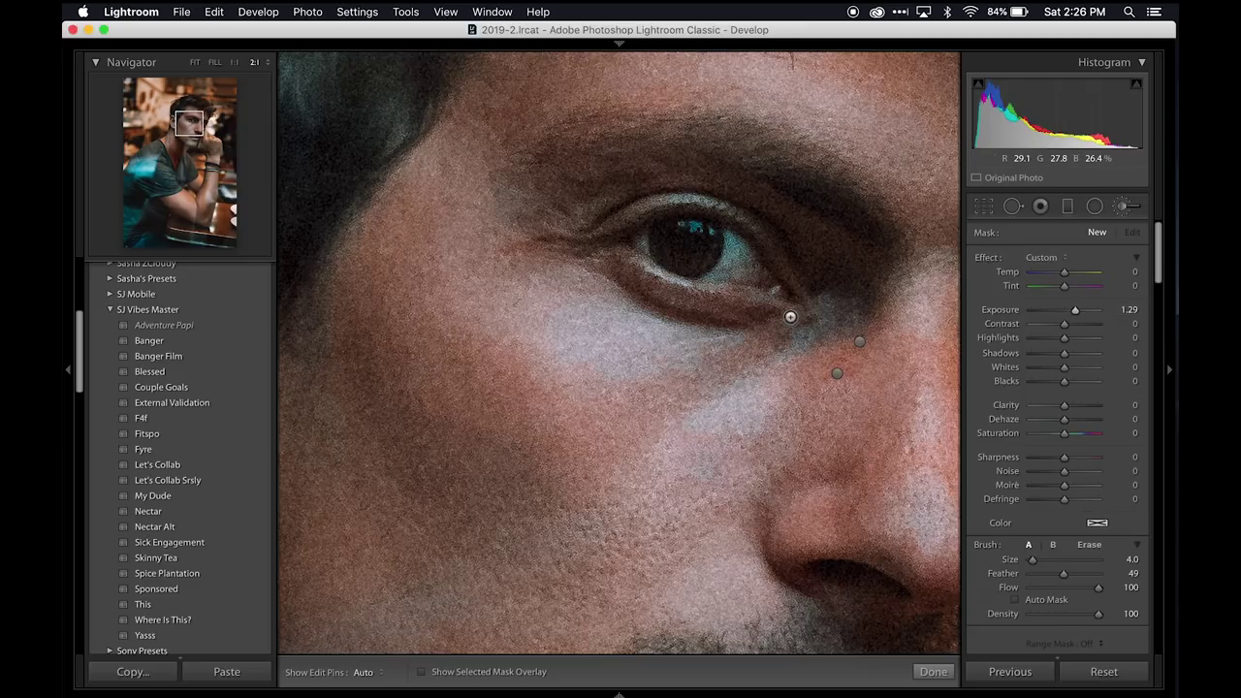
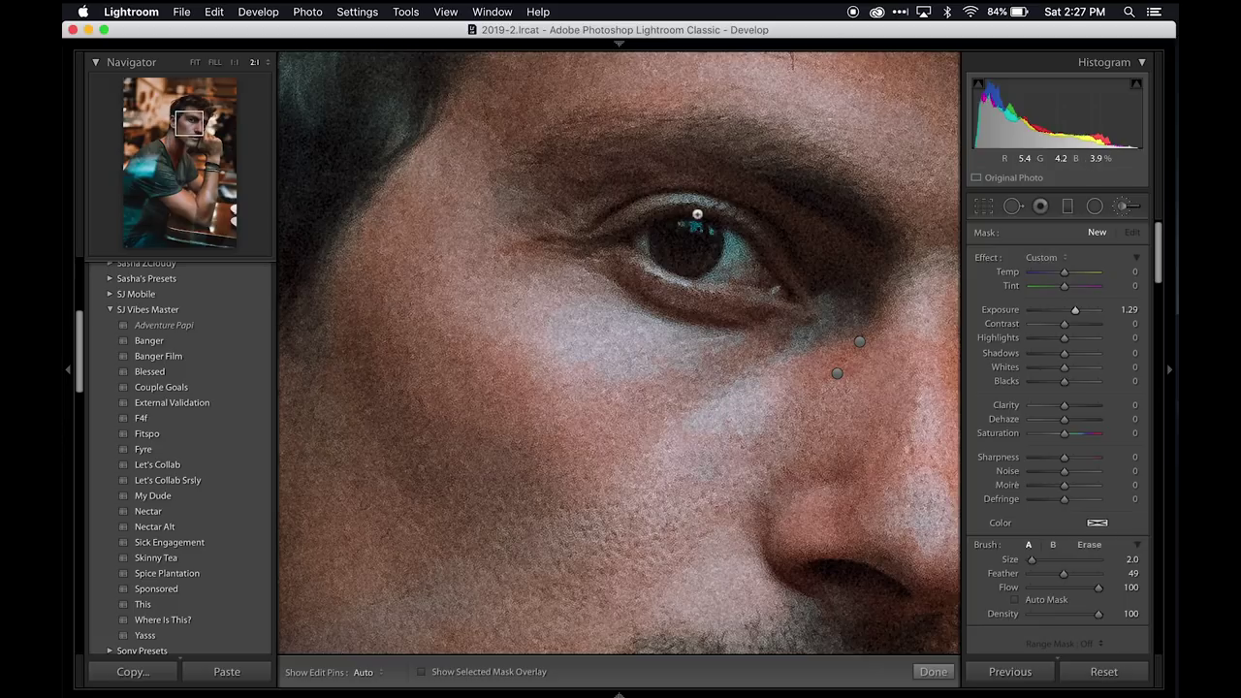
- Try painting the 1.29 exposure brightening over the iris at full flow and check it on the full image
{"action": "scroll", "coordinate": [658, 234], "scroll_direction": "up", "scroll_amount": 5}
{"action": "key", "text": "h"}
{"action": "mouse_move", "coordinate": [663, 241]}
{"action": "left_mouse_down"}
{"action": "mouse_move", "coordinate": [693, 258]}
{"action": "mouse_move", "coordinate": [697, 239]}
{"action": "mouse_move", "coordinate": [665, 233]}
{"action": "left_mouse_up"}
{"action": "key", "text": "h"}
{"action": "key", "text": "z"}
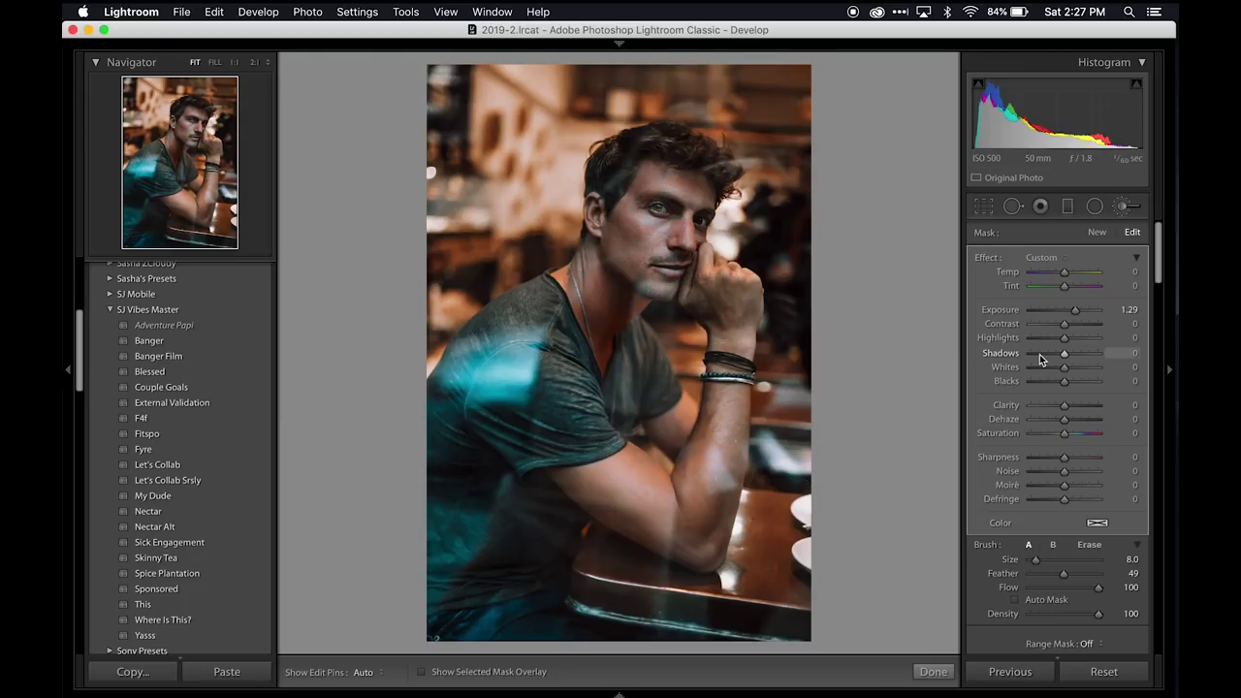
{"action": "key", "text": "z"}
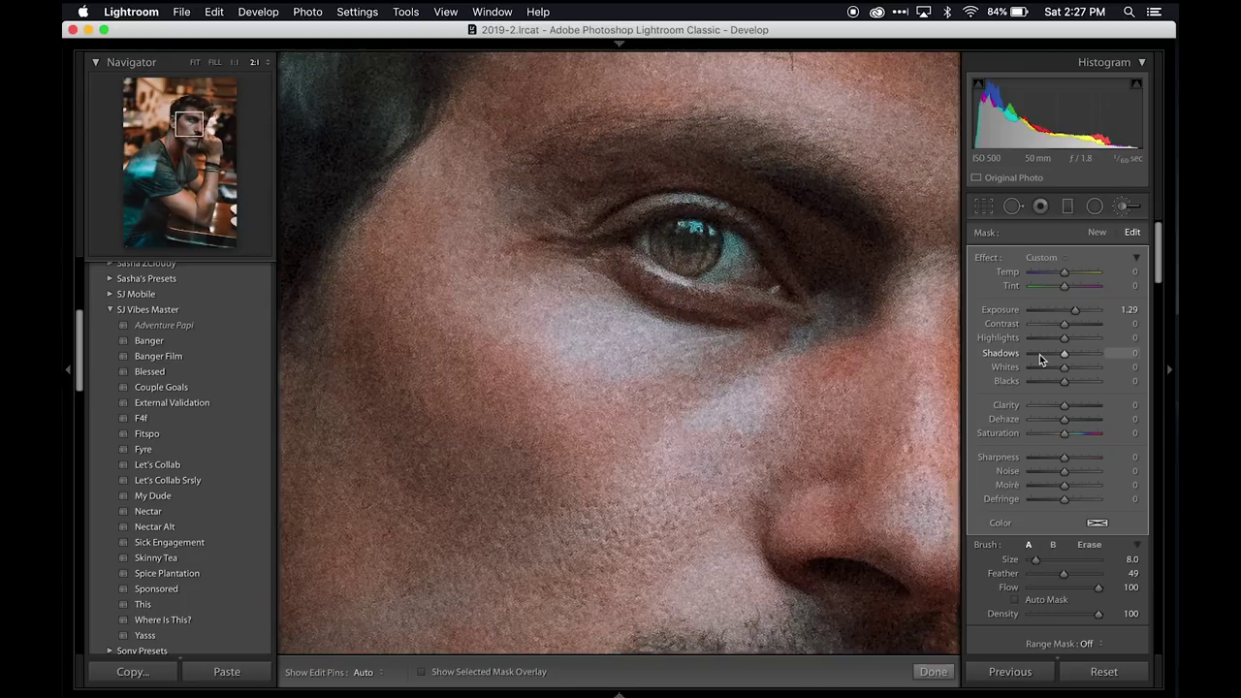
- Reduce the brush to size 1 with flow 10 and paint the 1.29 exposure brightening along the lower iris
{"action": "key", "text": "bracketleft"}
{"action": "key", "text": "bracketleft"}
{"action": "key", "text": "bracketleft"}
{"action": "key", "text": "bracketleft"}
{"action": "key", "text": "bracketleft"}
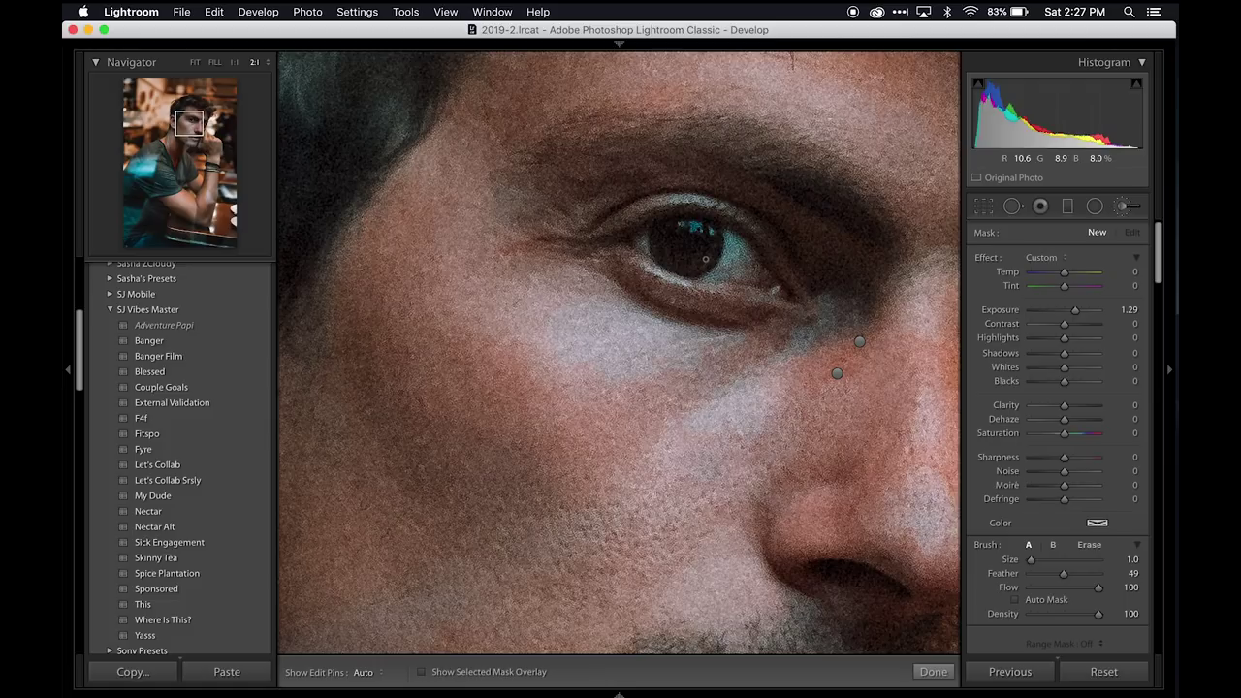
{"action": "key", "text": "1"}
{"action": "key", "text": "h"}
{"action": "left_click_drag", "start_coordinate": [672, 256], "coordinate": [709, 259]}
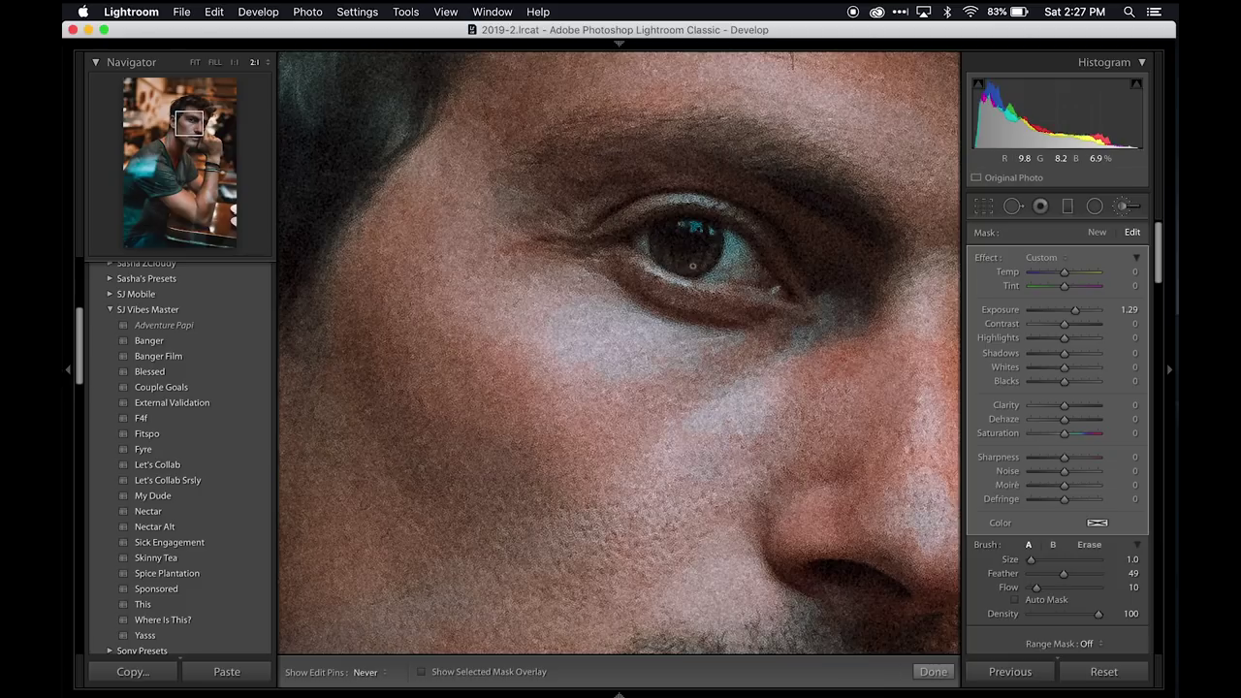
- Examine the brightened iris close up and on the full image, with and without the edit pins
{"action": "key", "text": "h"}
{"action": "key", "text": "h"}
{"action": "key", "text": "h"}
{"action": "key", "text": "h"}
{"action": "key", "text": "h"}
{"action": "key", "text": "h"}
{"action": "key", "text": "z"}
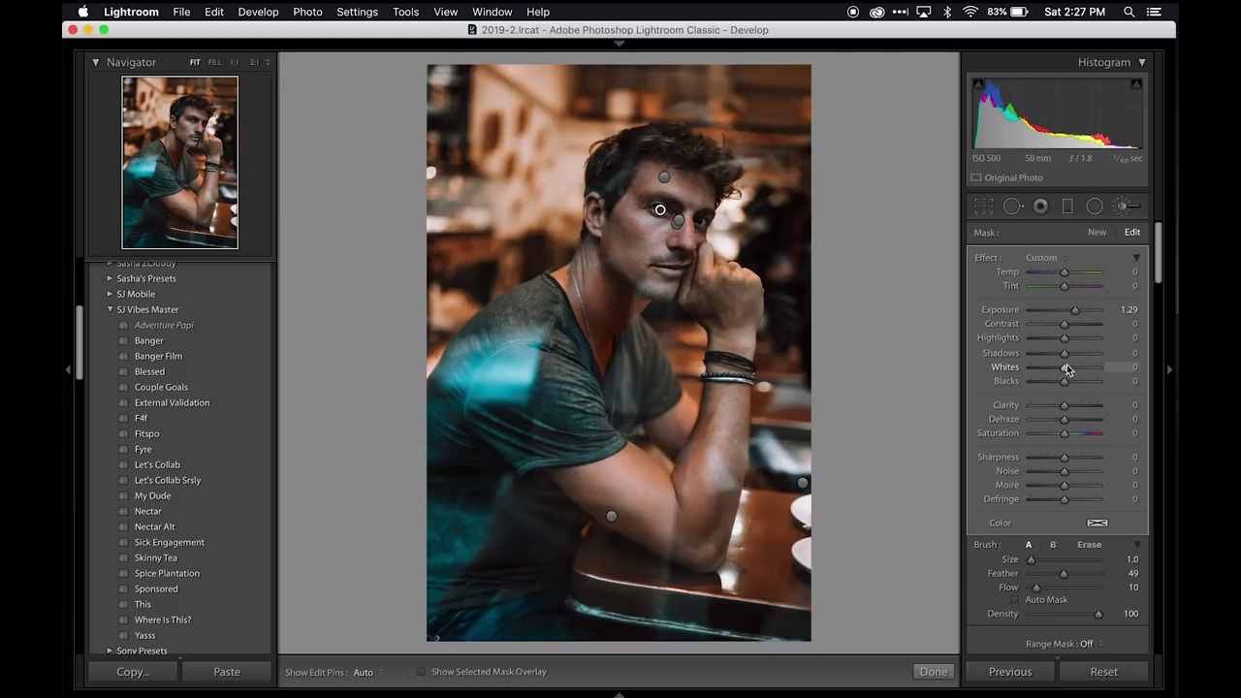
{"action": "key", "text": "z"}
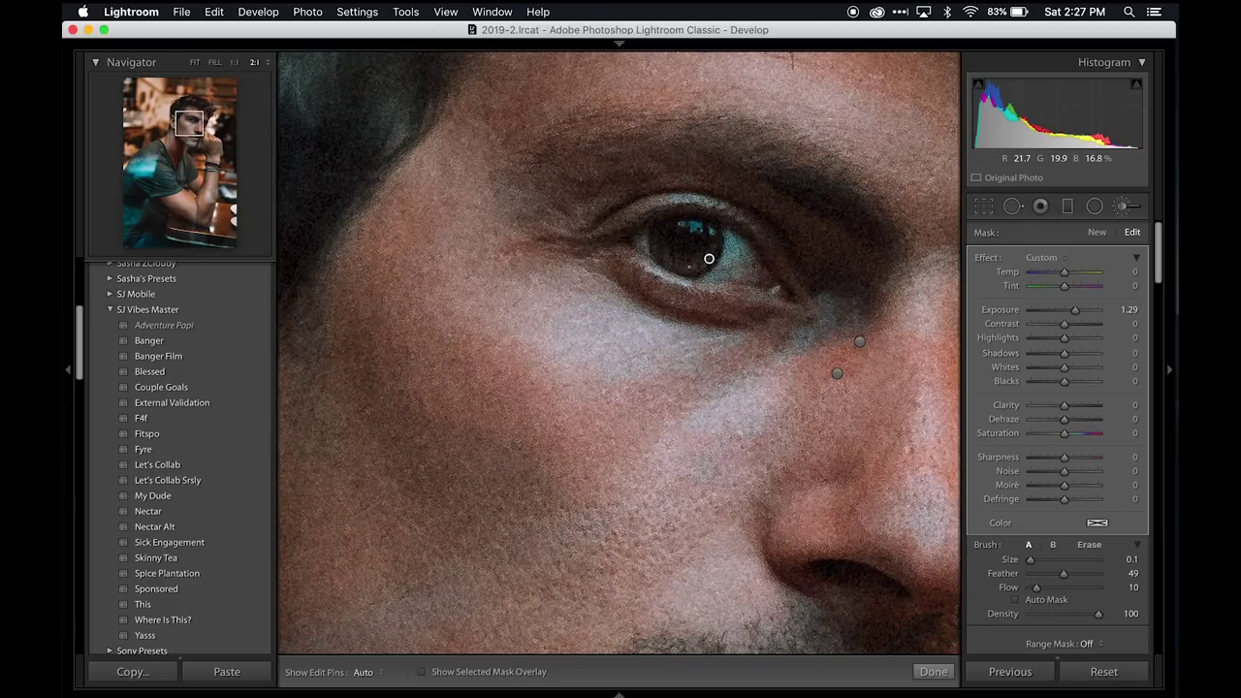
{"action": "key", "text": "h"}
{"action": "key", "text": "h"}
{"action": "key", "text": "h"}
{"action": "key", "text": "h"}
- Set the brush to size 2 with flow 20, paint the brightening over the other eye's iris, and check the full image
{"action": "left_click_drag", "start_coordinate": [836, 303], "coordinate": [611, 202]}
{"action": "key", "text": "h"}
{"action": "key", "text": "h"}
{"action": "key", "text": "bracketright"}
{"action": "key", "text": "2"}
{"action": "key", "text": "h"}
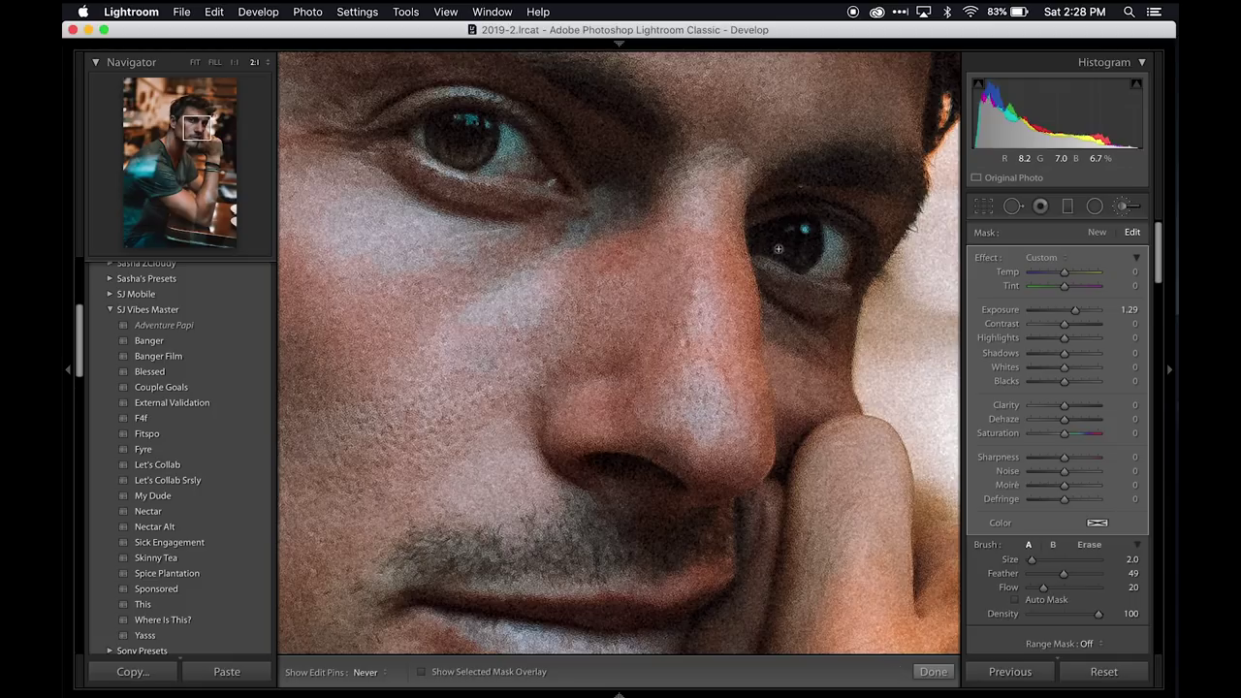
{"action": "key", "text": "h"}
{"action": "key", "text": "h"}
{"action": "key", "text": "z"}
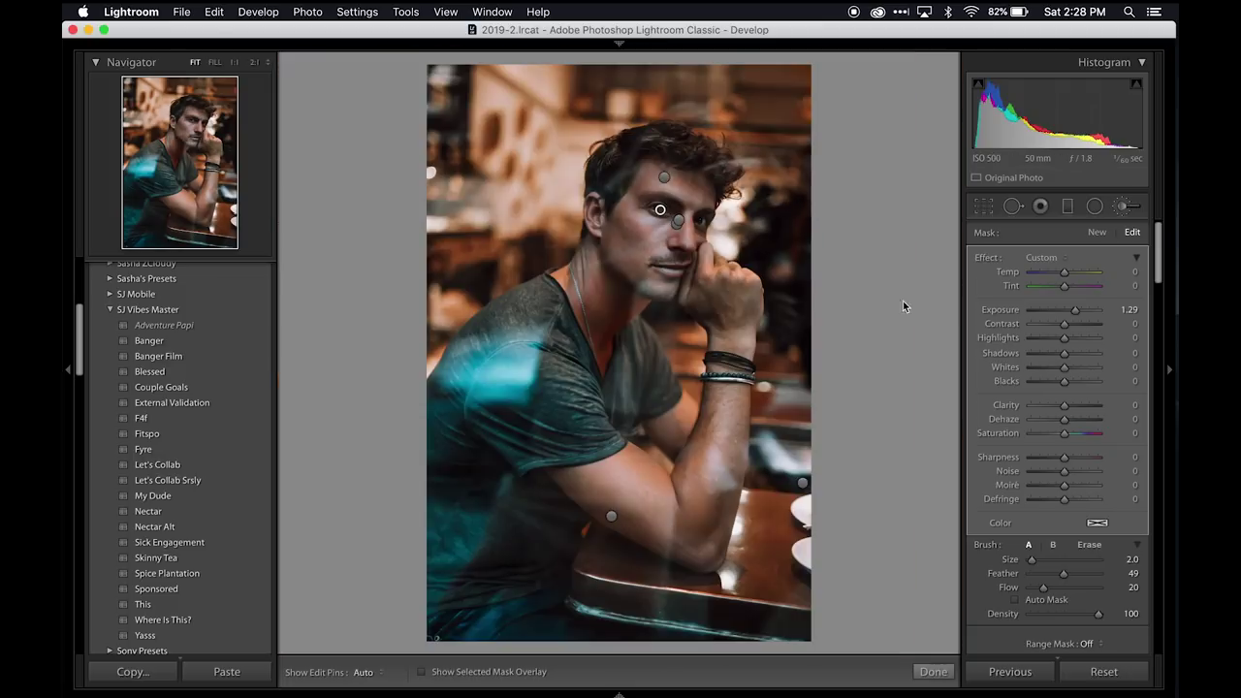
- Close the Adjustment Brush and set the photo's sharpening to Amount 50, Radius 0.7 and Masking 11, checking the face close up
{"action": "left_click", "coordinate": [1125, 208]}
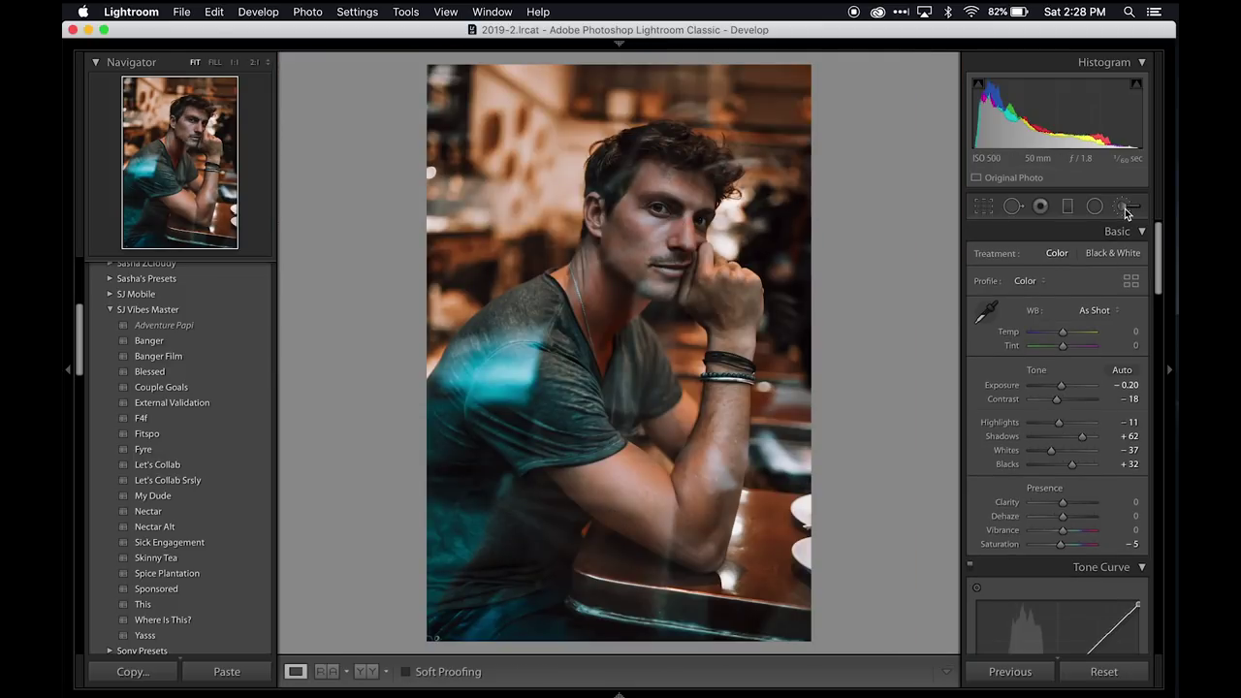
{"action": "scroll", "coordinate": [1046, 438], "scroll_direction": "down", "scroll_amount": 10}
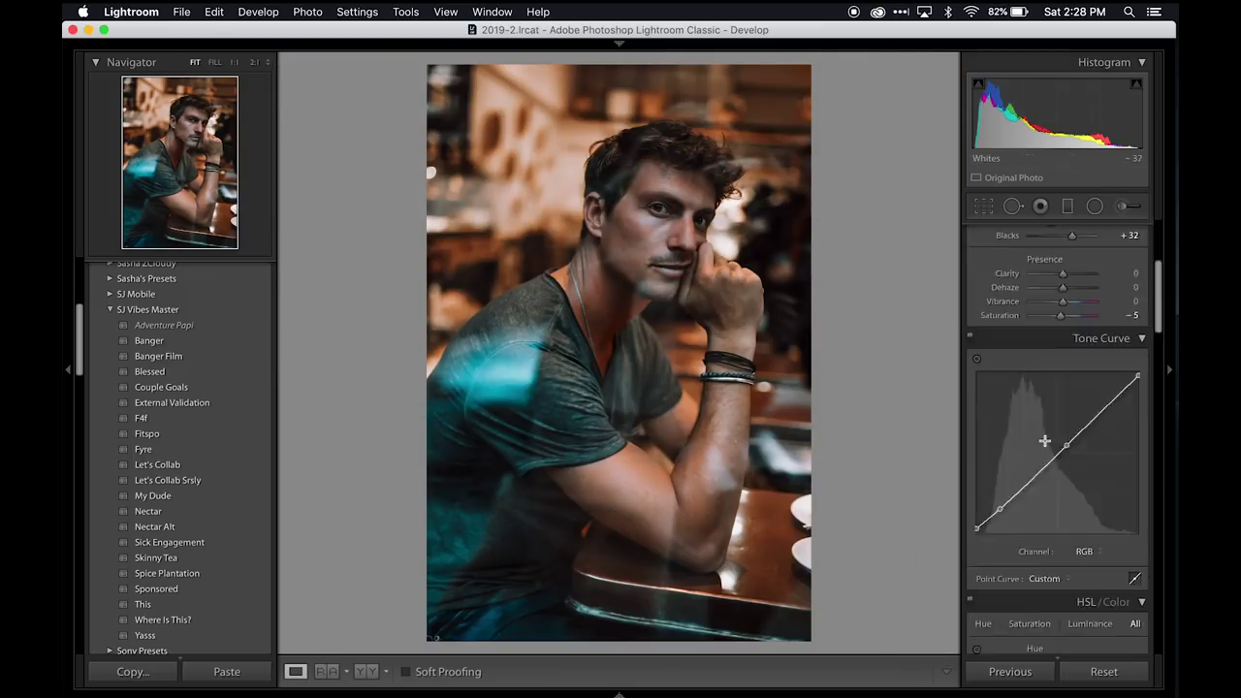
{"action": "left_click_drag", "start_coordinate": [1063, 382], "coordinate": [1040, 425]}
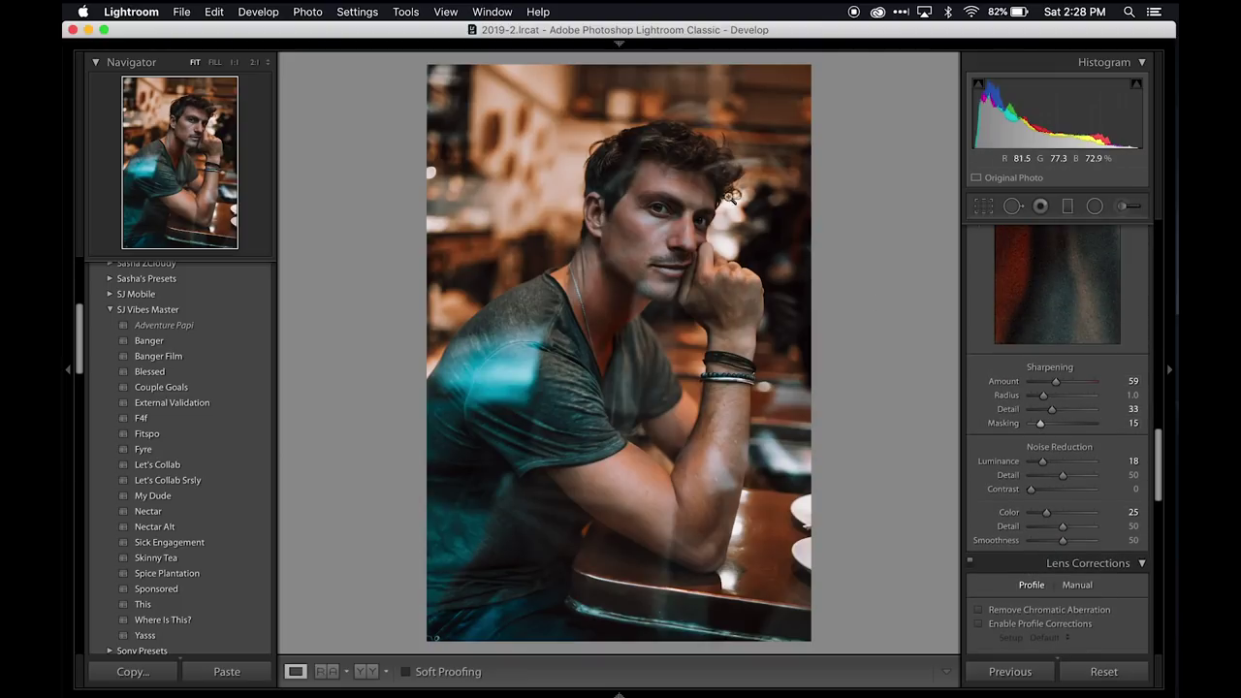
{"action": "left_click", "coordinate": [693, 208]}
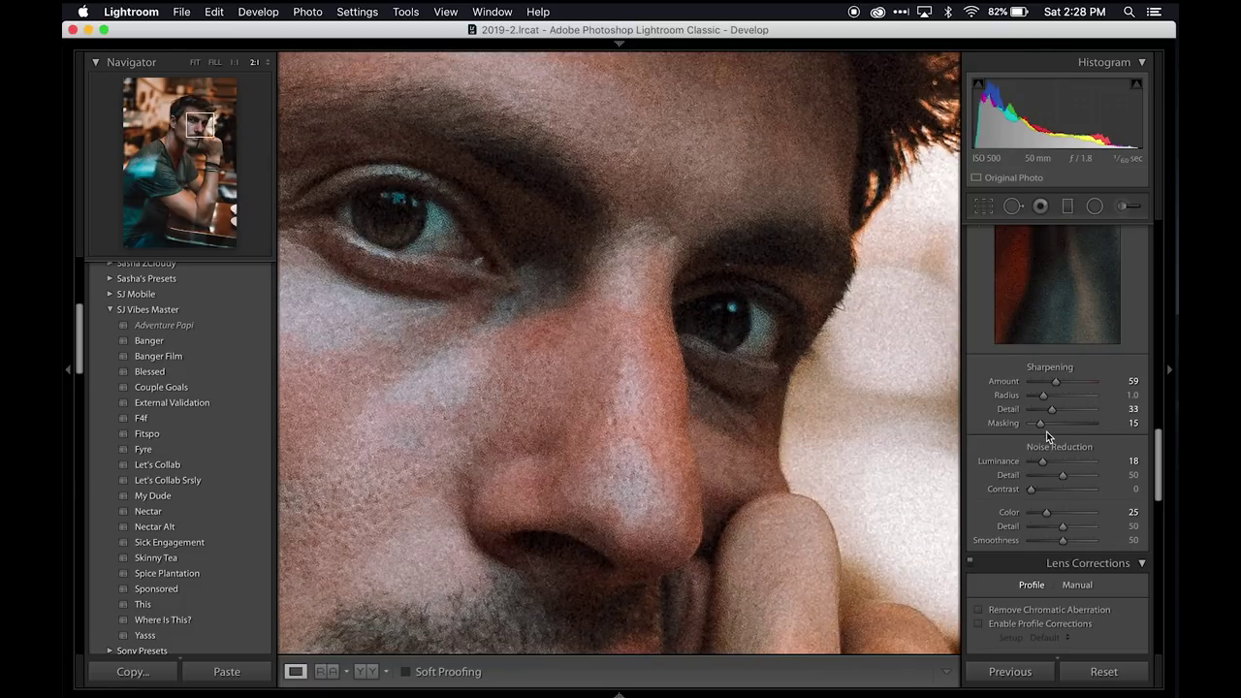
{"action": "left_click_drag", "start_coordinate": [1043, 426], "coordinate": [1054, 382]}
{"action": "left_click", "coordinate": [727, 281]}
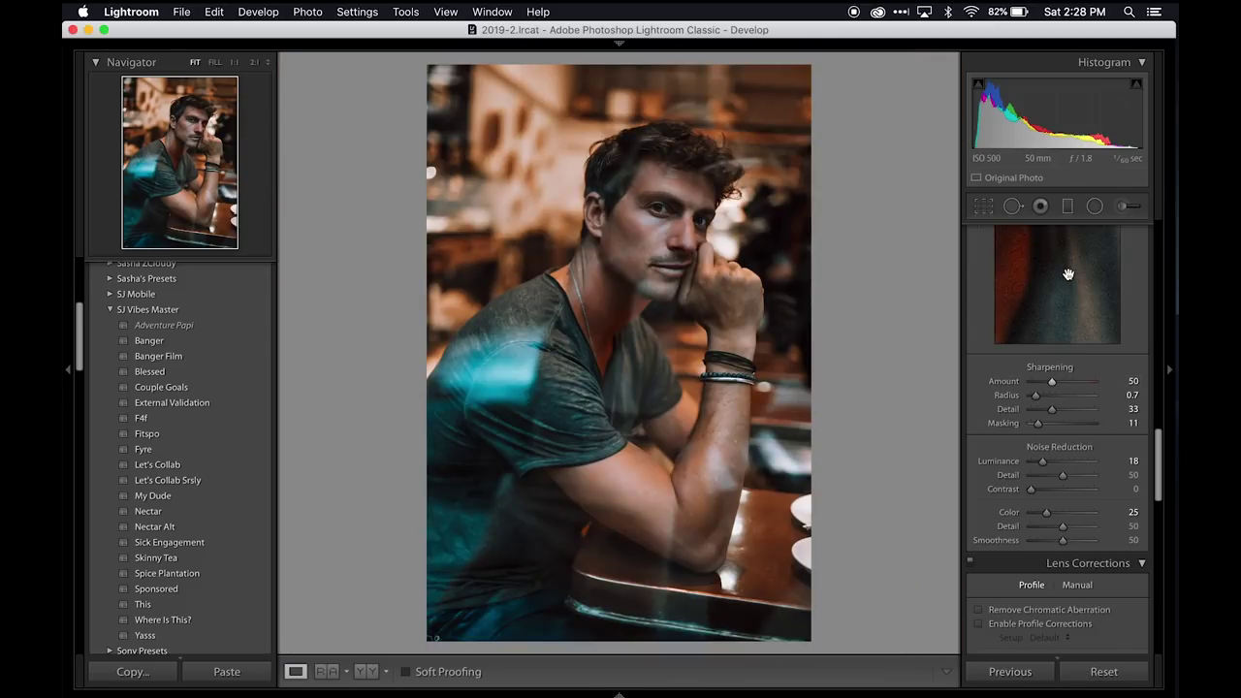
{"action": "left_click", "coordinate": [646, 194]}
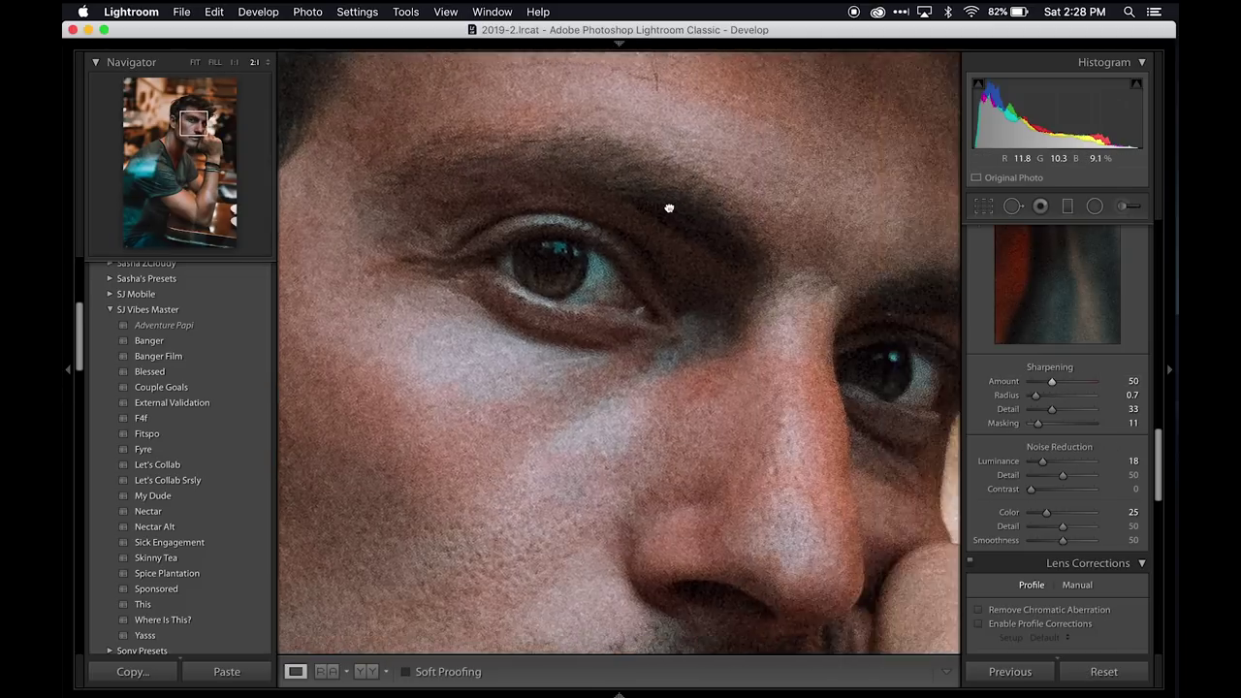
- Reopen the Adjustment Brush, select the eye's brightening pin, raise its exposure to 1.59 and check the full image
{"action": "left_click", "coordinate": [1125, 205]}
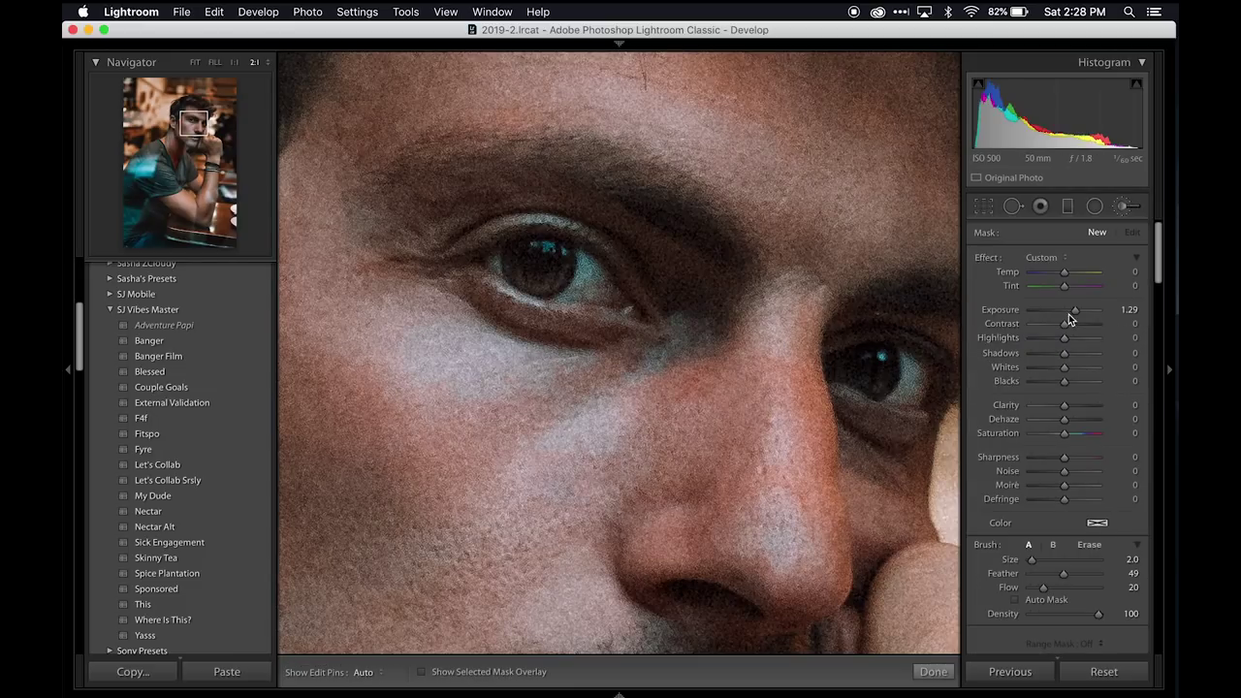
{"action": "key", "text": "1"}
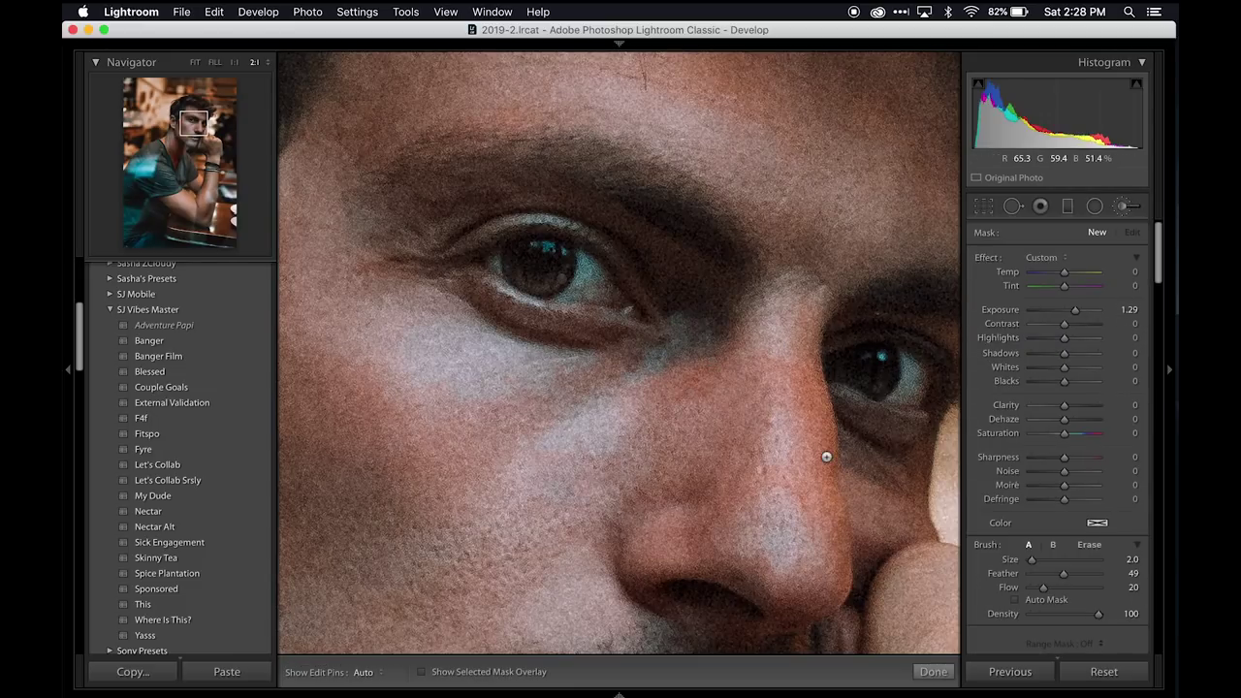
{"action": "scroll", "coordinate": [593, 289], "scroll_direction": "up", "scroll_amount": 8}
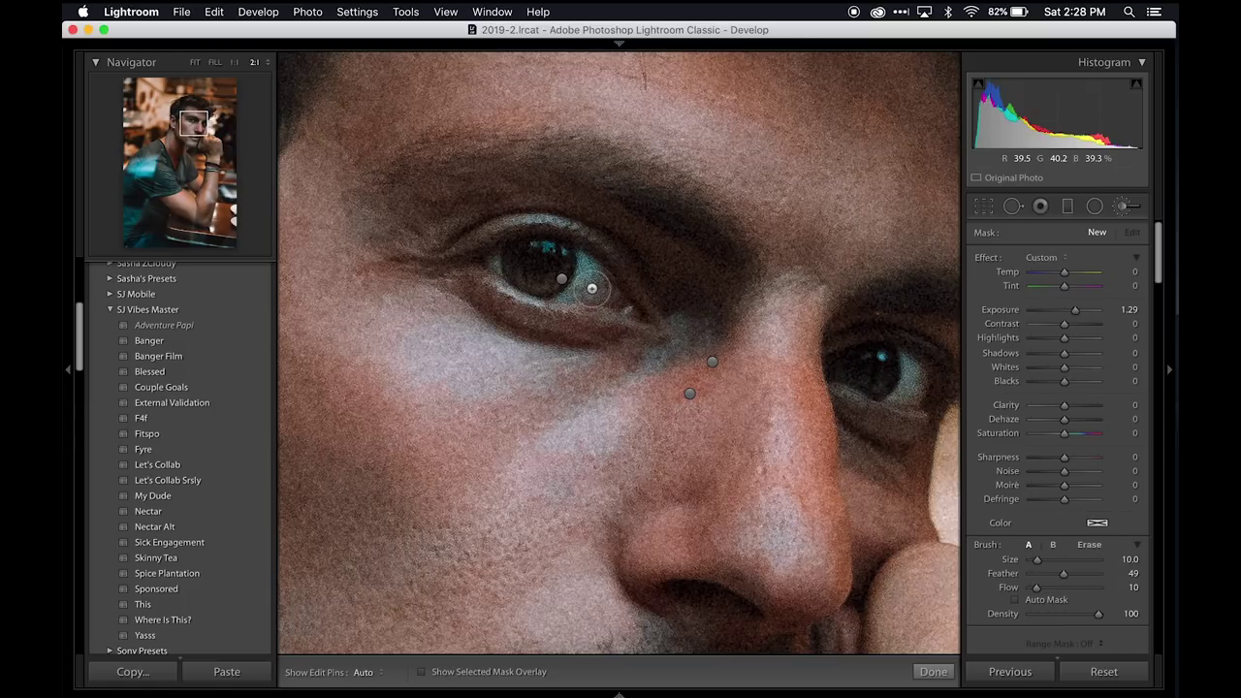
{"action": "left_click", "coordinate": [494, 267]}
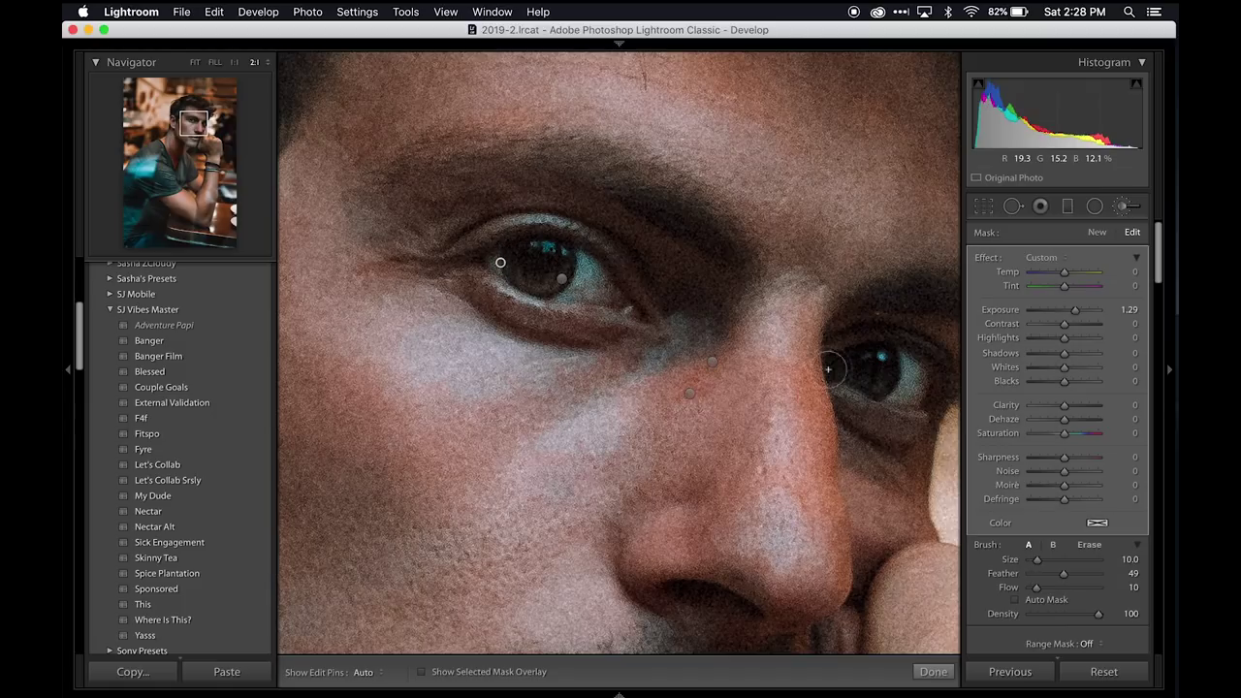
{"action": "left_click", "coordinate": [563, 280]}
{"action": "left_click", "coordinate": [1128, 310]}
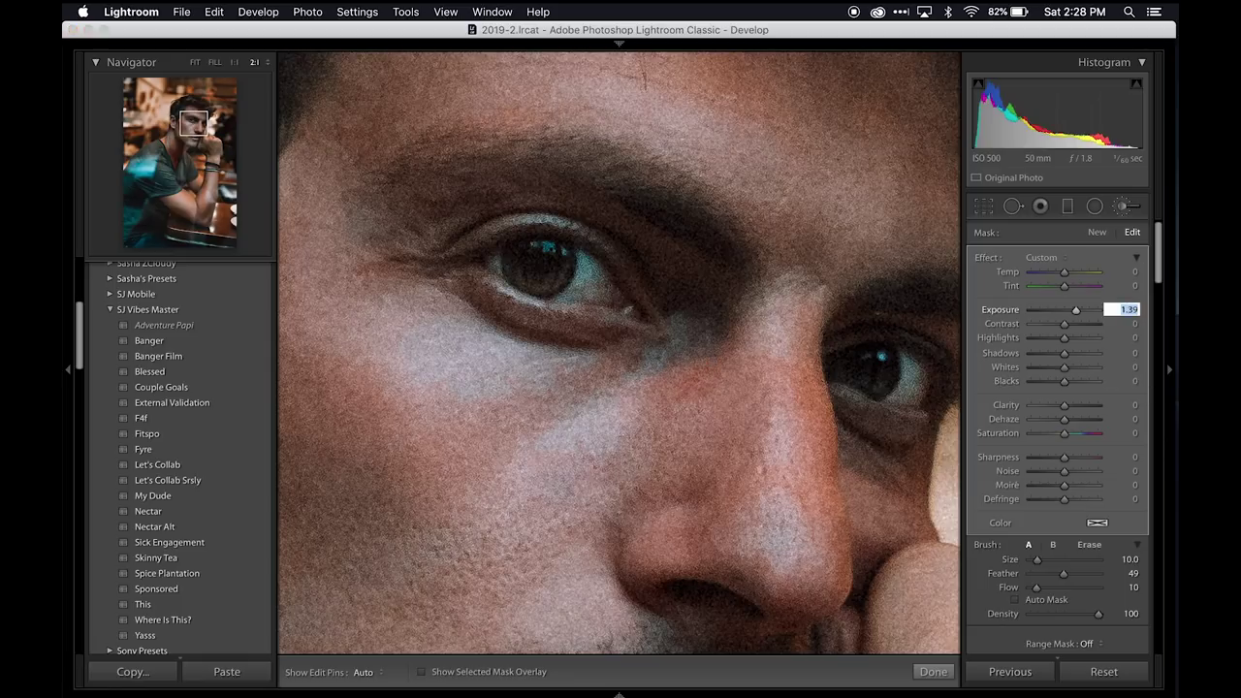
{"action": "key", "text": "z"}
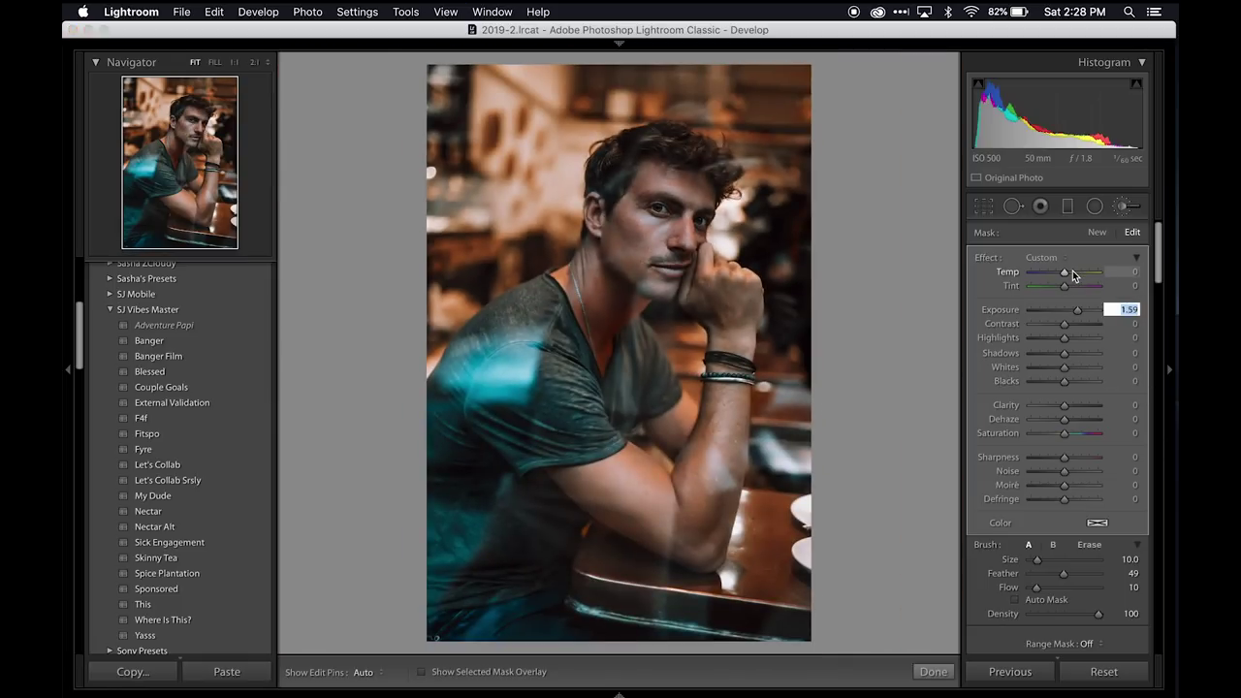
- Warm the eye adjustment with a Temp of 25 and close the Adjustment Brush
{"action": "left_click", "coordinate": [1073, 273]}
{"action": "left_click_drag", "start_coordinate": [1073, 276], "coordinate": [1077, 276]}
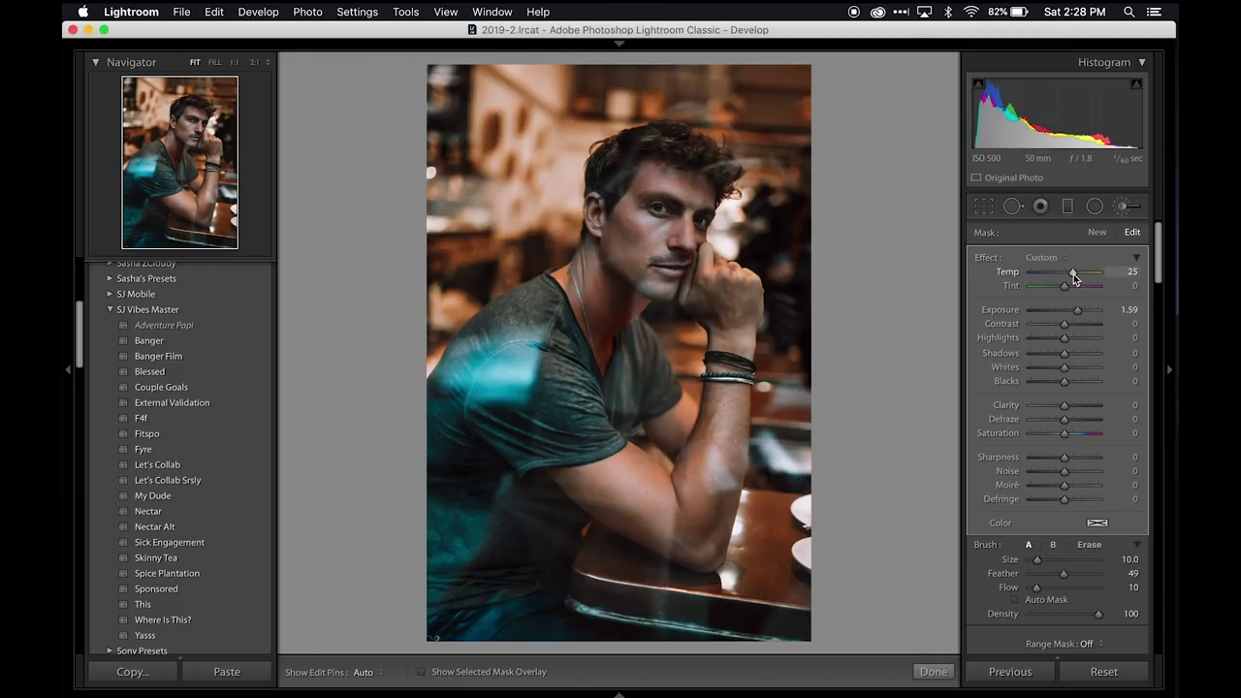
{"action": "left_click", "coordinate": [1128, 207]}
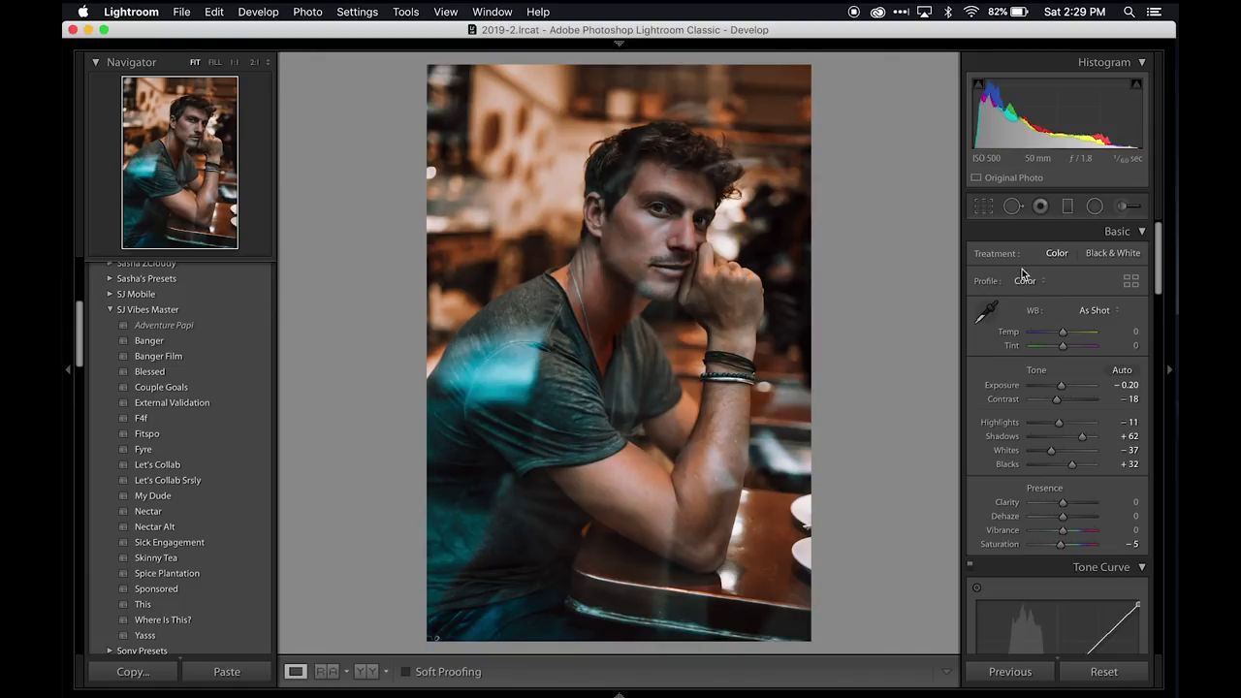
- Draw a large radial filter with exposure 0.20 and Dehaze −15, centered just outside the photo's upper-left edge
{"action": "left_click", "coordinate": [1095, 205]}
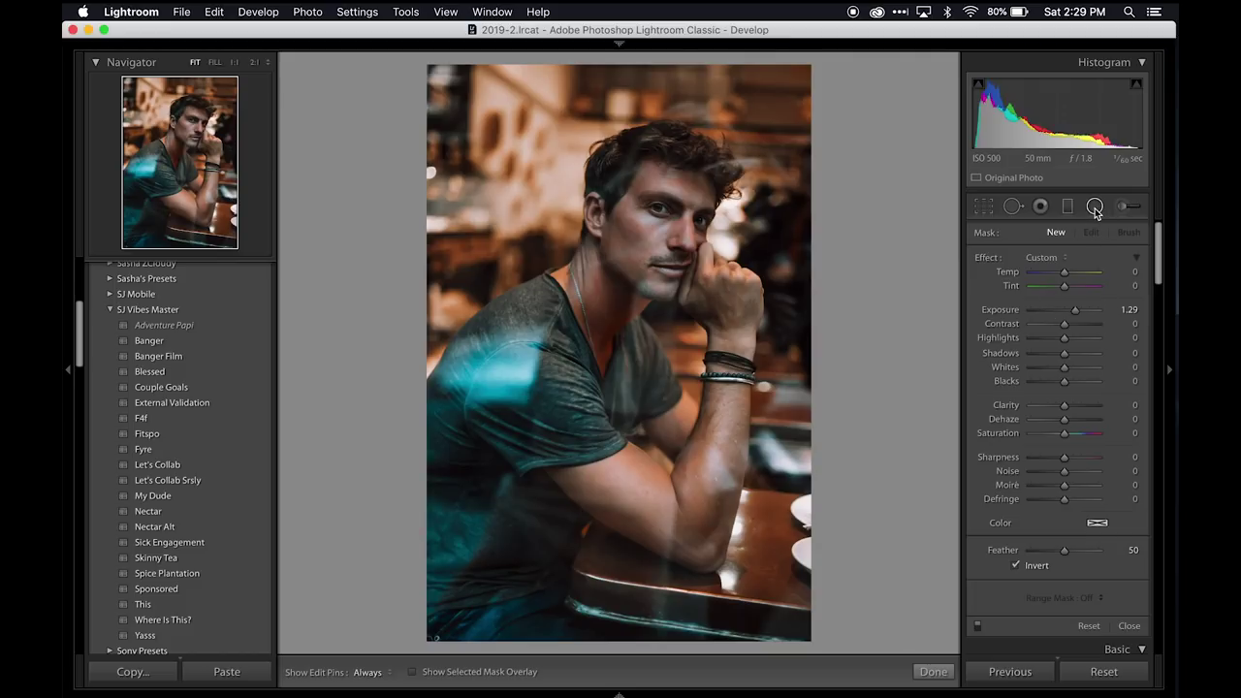
{"action": "left_click", "coordinate": [1129, 309]}
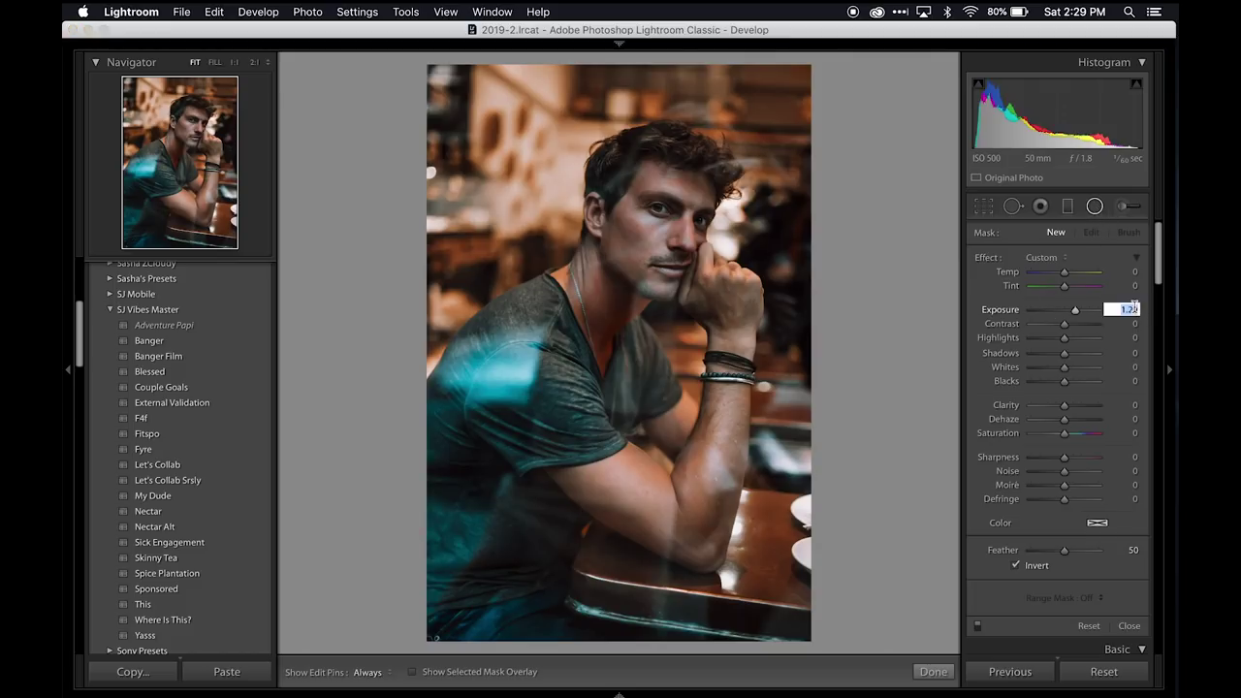
{"action": "type", "text": "0.2"}
{"action": "key", "text": "Return"}
{"action": "left_click_drag", "start_coordinate": [1064, 421], "coordinate": [1066, 427]}
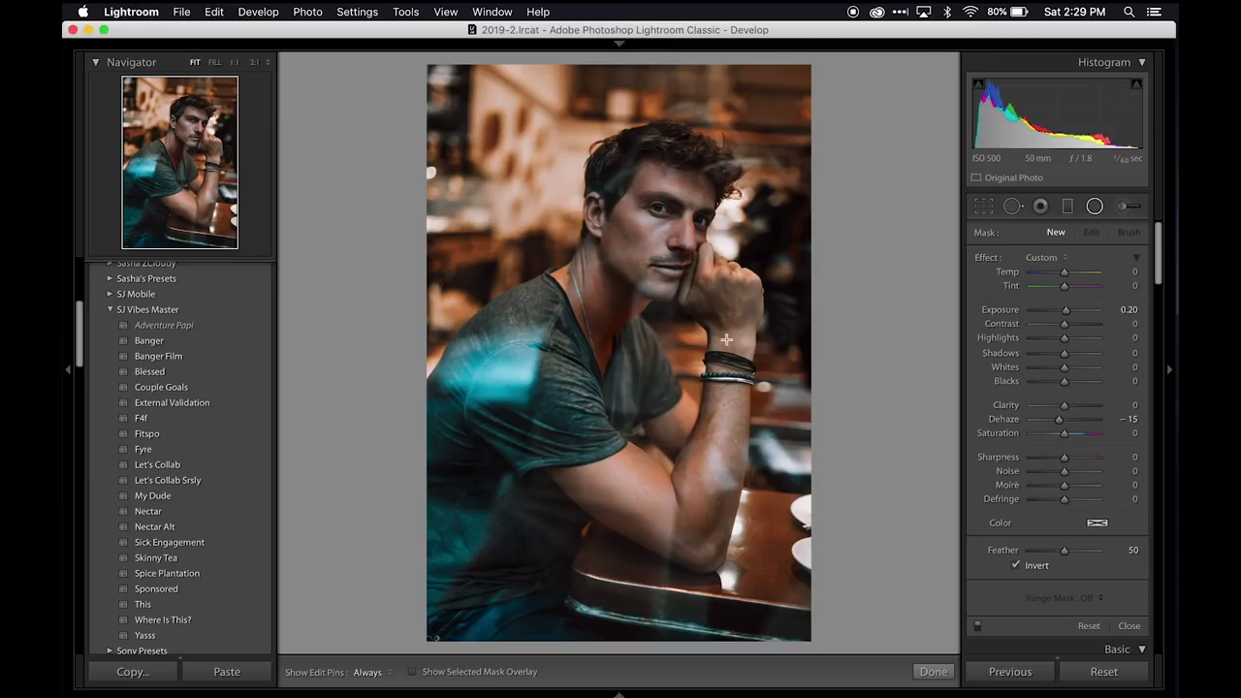
{"action": "left_click_drag", "start_coordinate": [335, 75], "coordinate": [645, 412]}
{"action": "left_click_drag", "start_coordinate": [335, 75], "coordinate": [400, 114]}
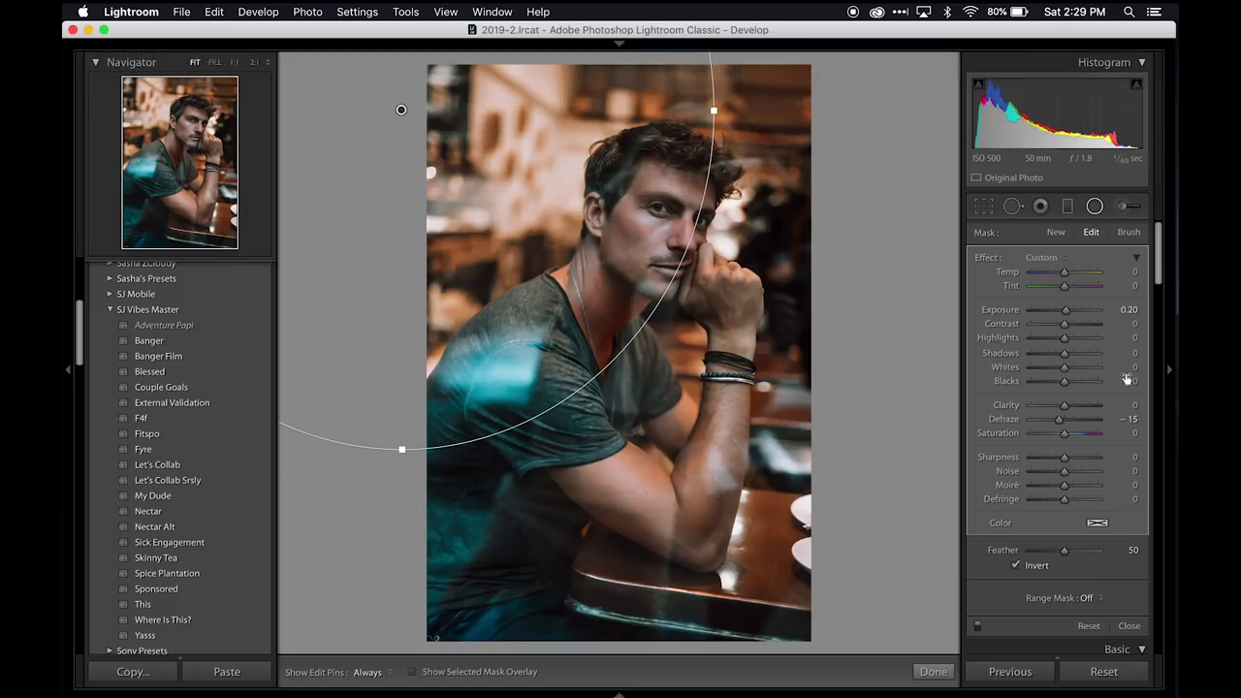
- Lower the upper-left radial filter's Dehaze to −23 and close the Radial Filter
{"action": "left_click", "coordinate": [1131, 420]}
{"action": "key", "text": "Down"}
{"action": "key", "text": "Down"}
{"action": "key", "text": "Down"}
{"action": "key", "text": "Down"}
{"action": "key", "text": "Down"}
{"action": "key", "text": "Down"}
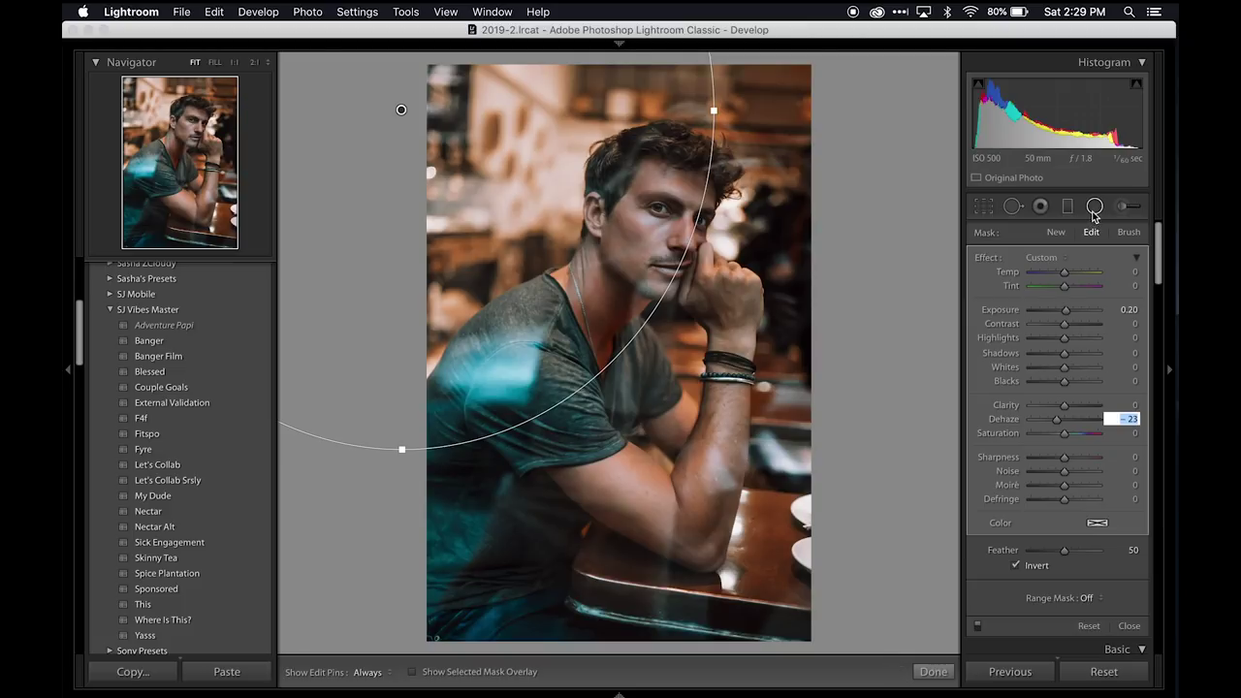
{"action": "left_click", "coordinate": [1094, 207]}
- Add a second radial filter with exposure 0.20 and Dehaze −15 over the upper-right background, move it inward and rotate it slightly
{"action": "left_click", "coordinate": [1094, 207]}
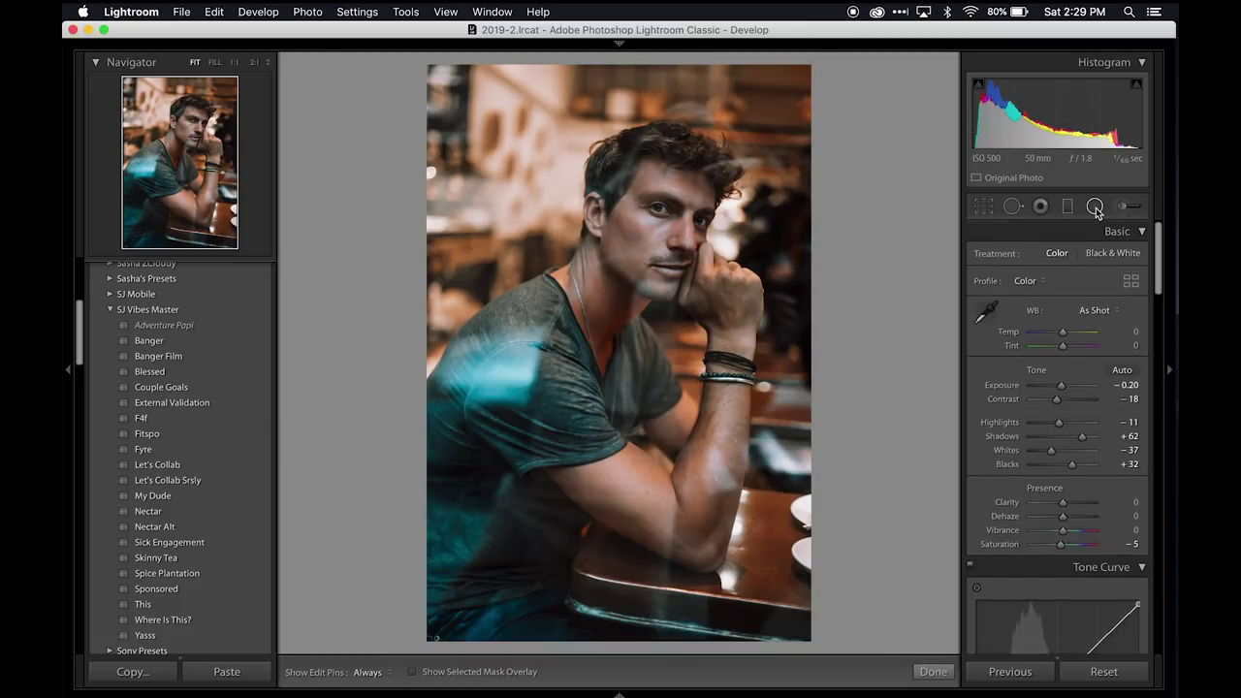
{"action": "left_click_drag", "start_coordinate": [889, 104], "coordinate": [743, 357]}
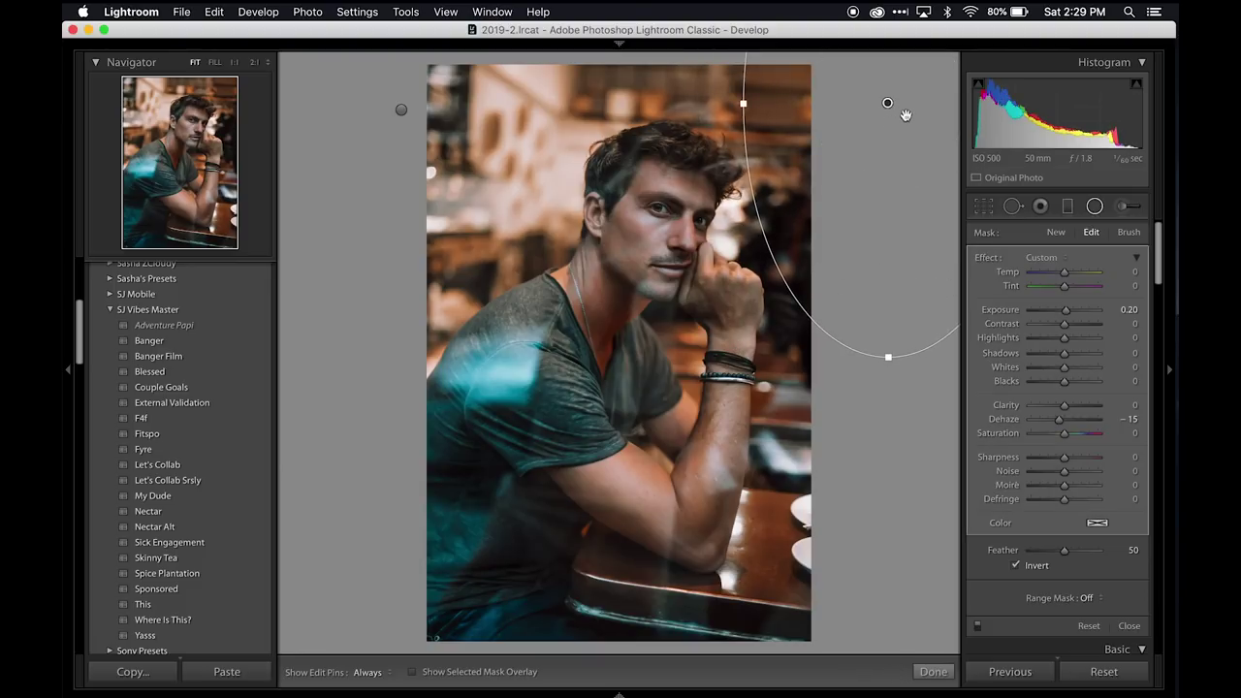
{"action": "left_click_drag", "start_coordinate": [904, 117], "coordinate": [869, 142]}
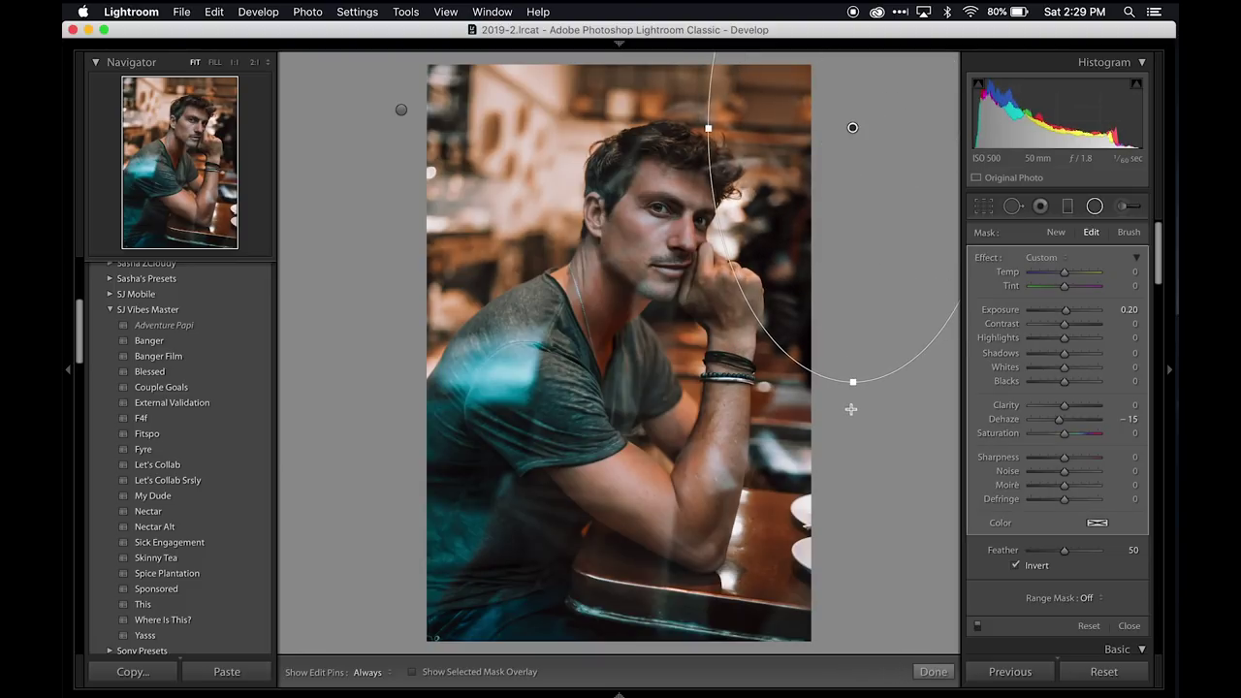
{"action": "left_click_drag", "start_coordinate": [855, 397], "coordinate": [891, 394]}
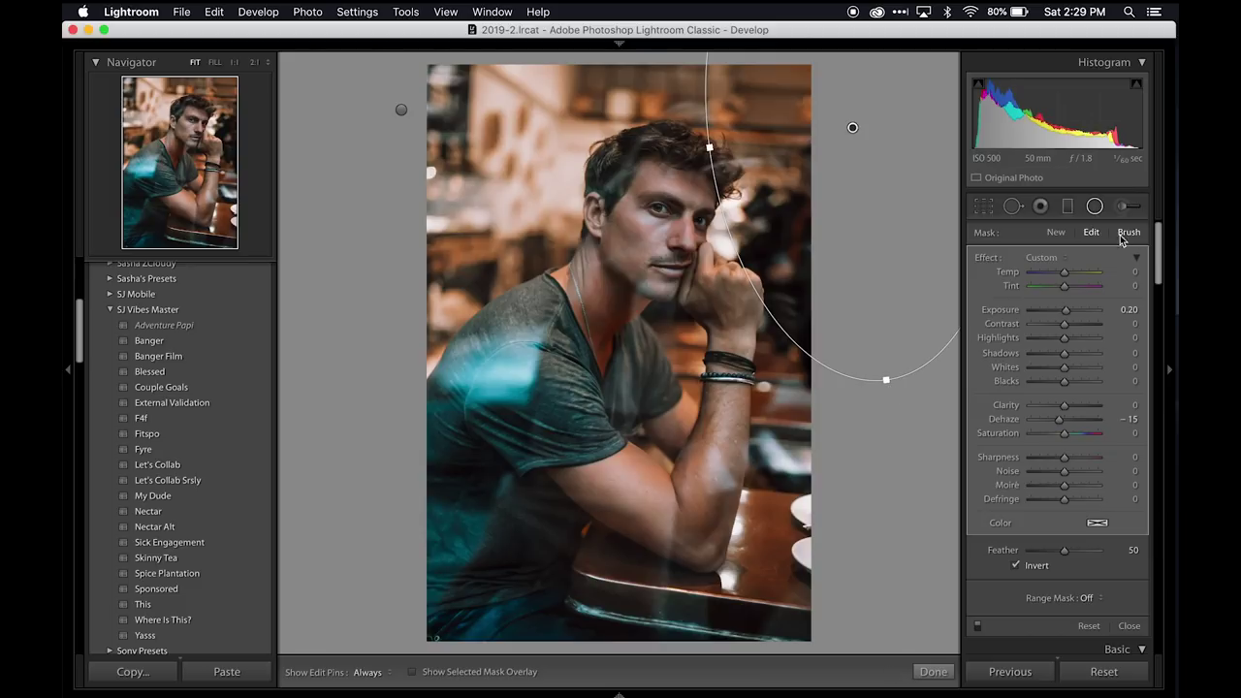
{"action": "left_click", "coordinate": [1122, 310]}
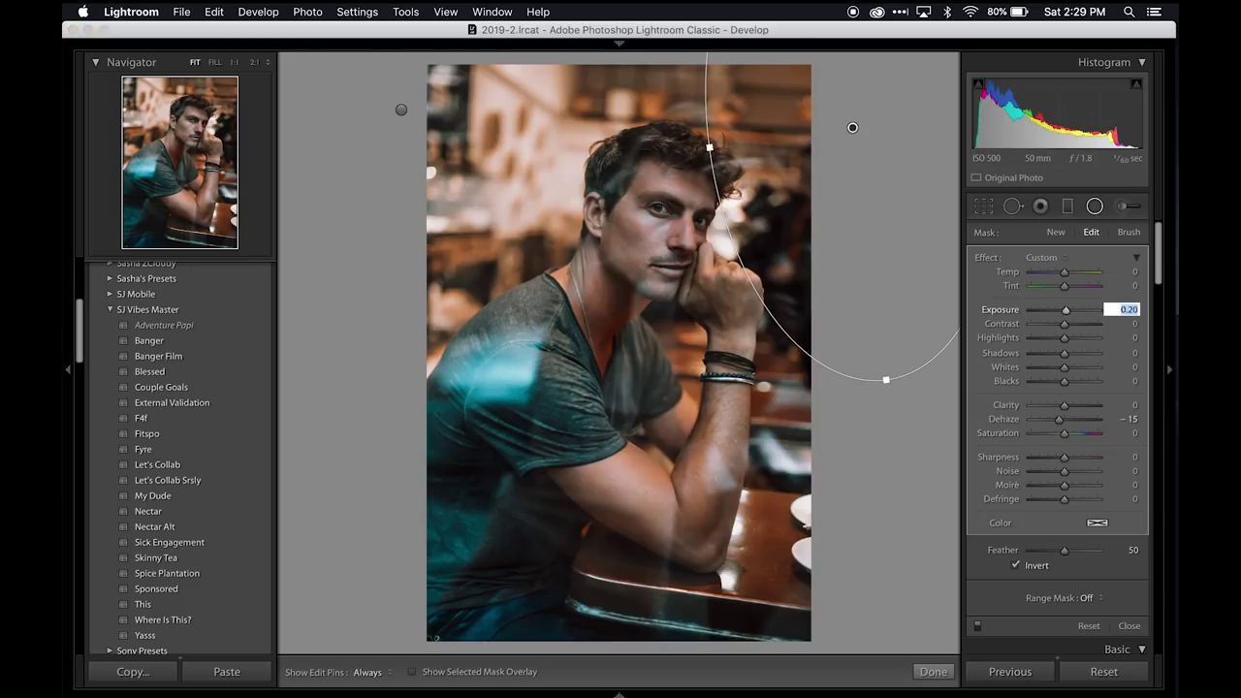
{"action": "left_click", "coordinate": [1095, 206]}
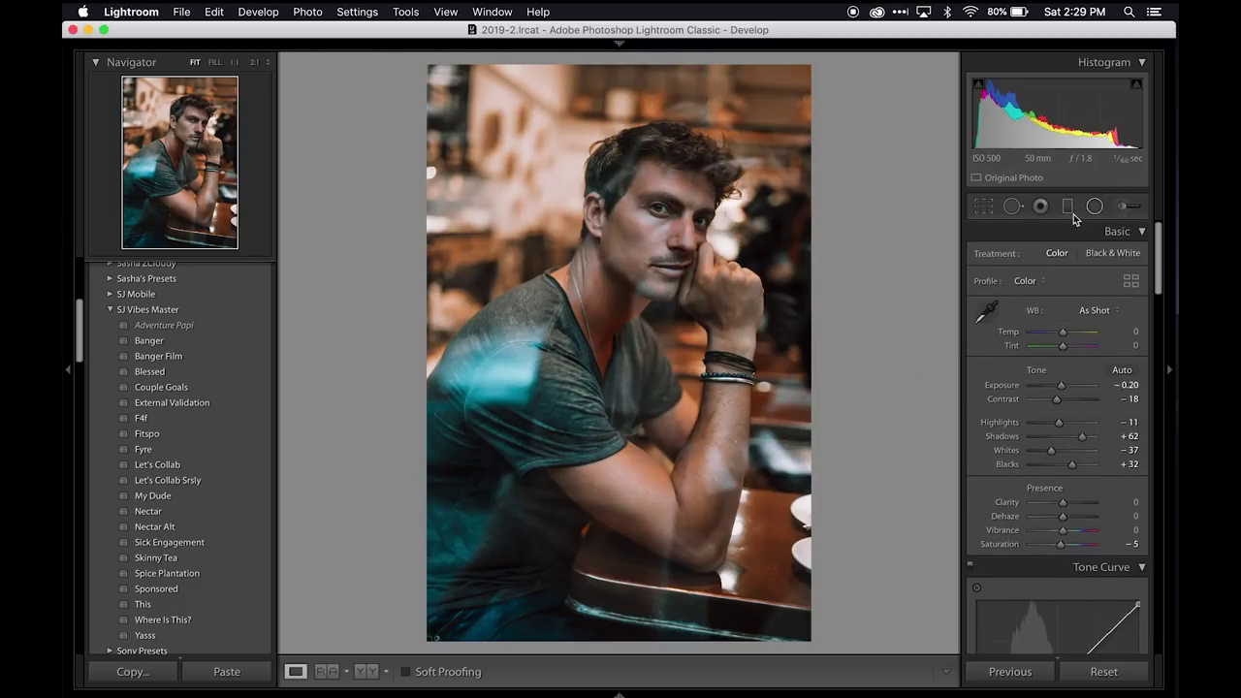
- Crop the photo to a 4 x 5 / 8 x 10 aspect ratio, tighten and reposition the frame around the man, and apply it
{"action": "left_click", "coordinate": [982, 206]}
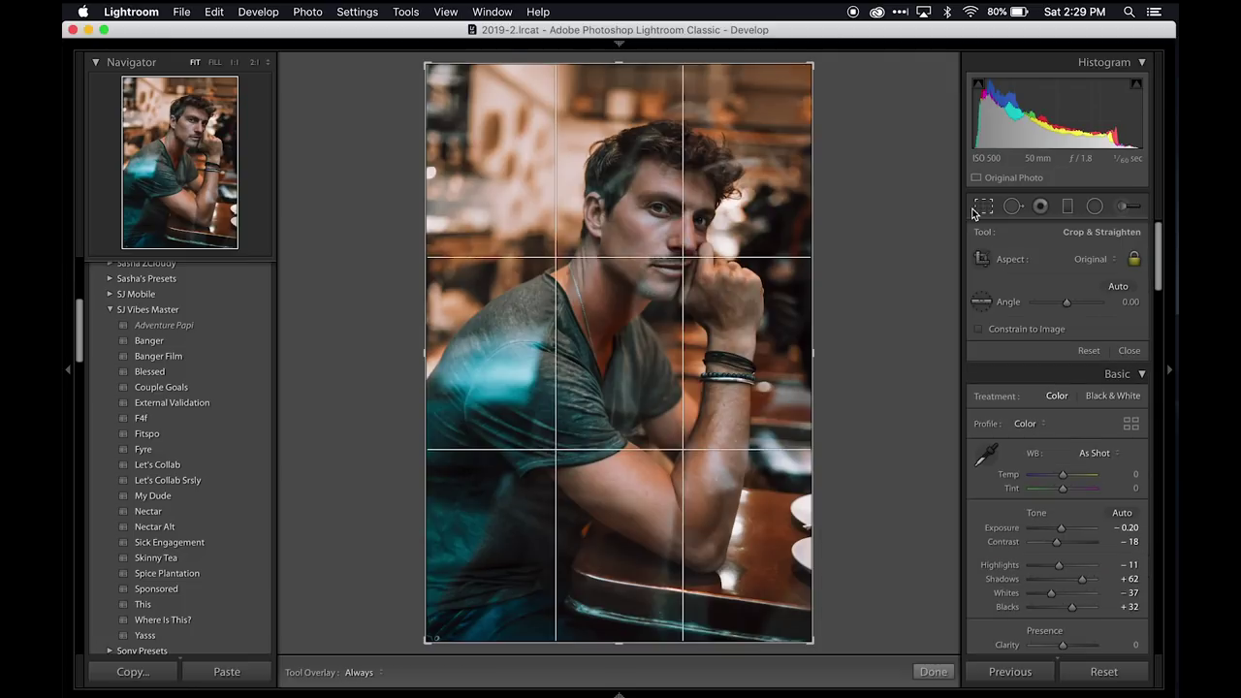
{"action": "left_click", "coordinate": [1094, 260]}
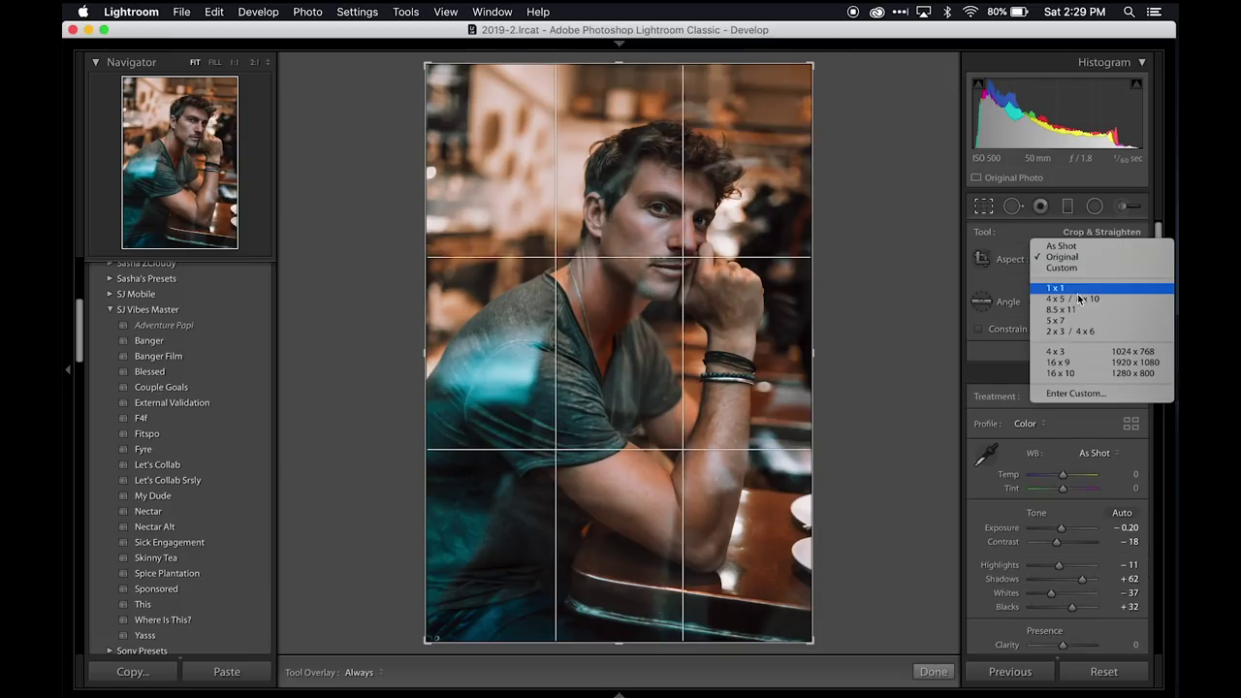
{"action": "left_click", "coordinate": [1067, 294]}
{"action": "left_click_drag", "start_coordinate": [695, 381], "coordinate": [696, 385]}
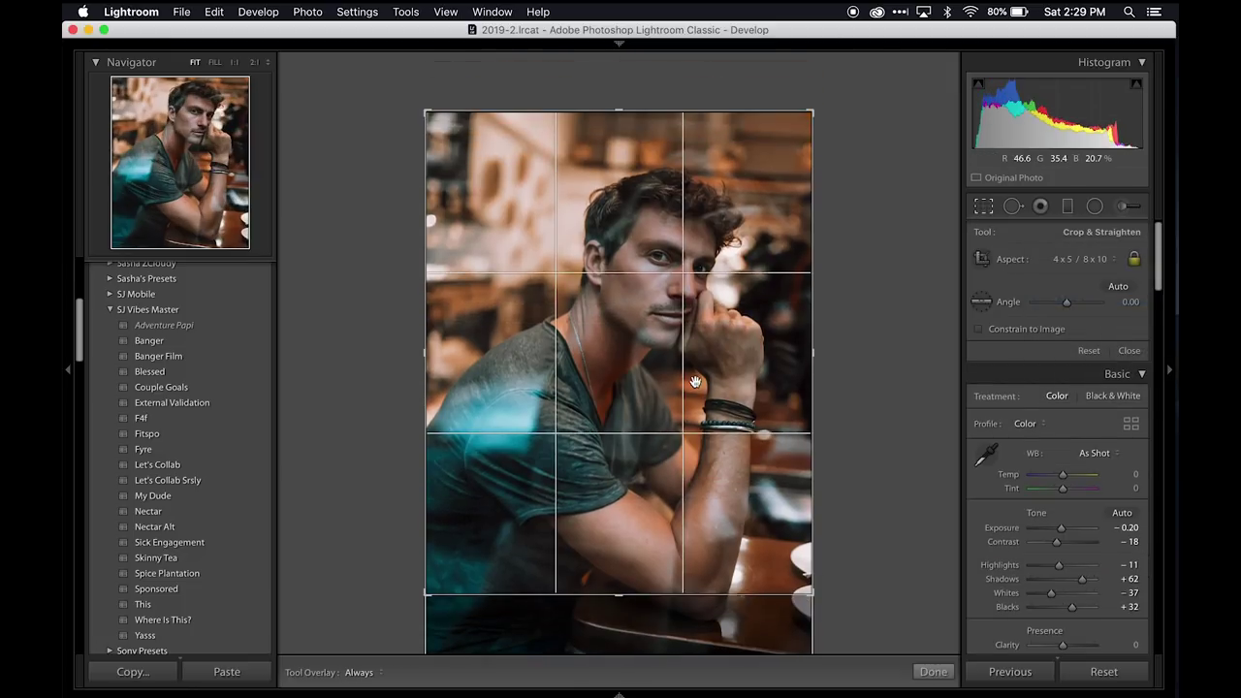
{"action": "left_click_drag", "start_coordinate": [620, 110], "coordinate": [621, 129]}
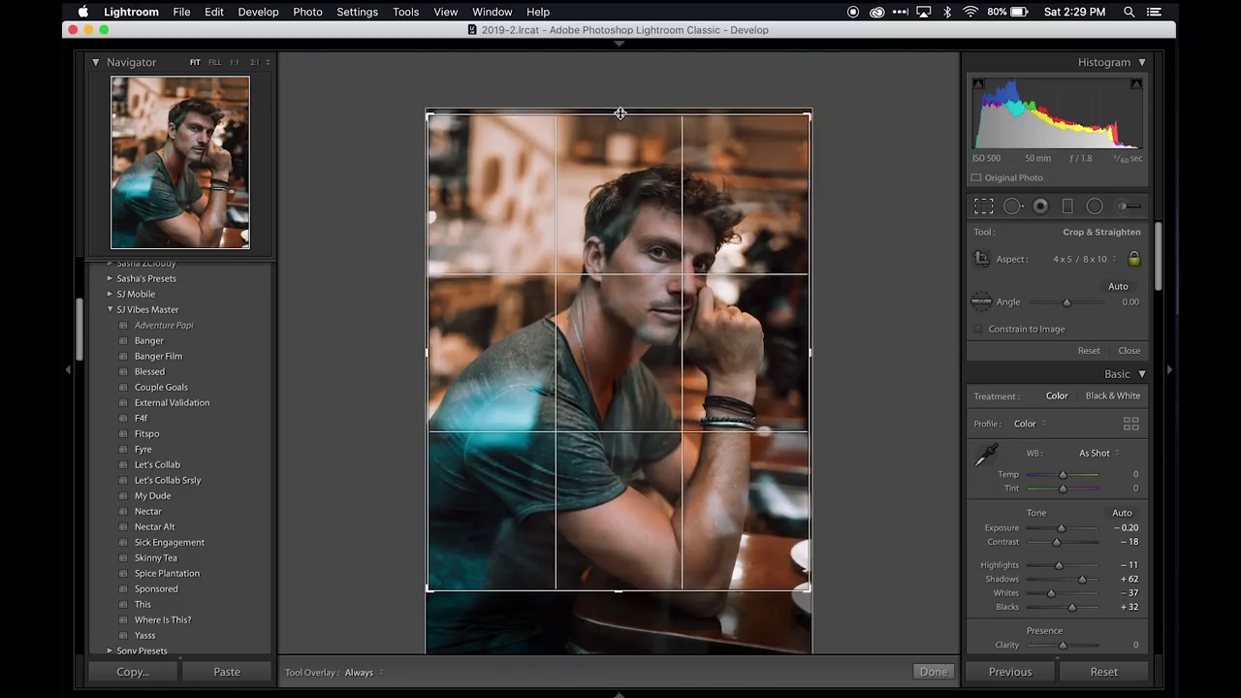
{"action": "left_click_drag", "start_coordinate": [646, 188], "coordinate": [634, 203]}
{"action": "key", "text": "Return"}
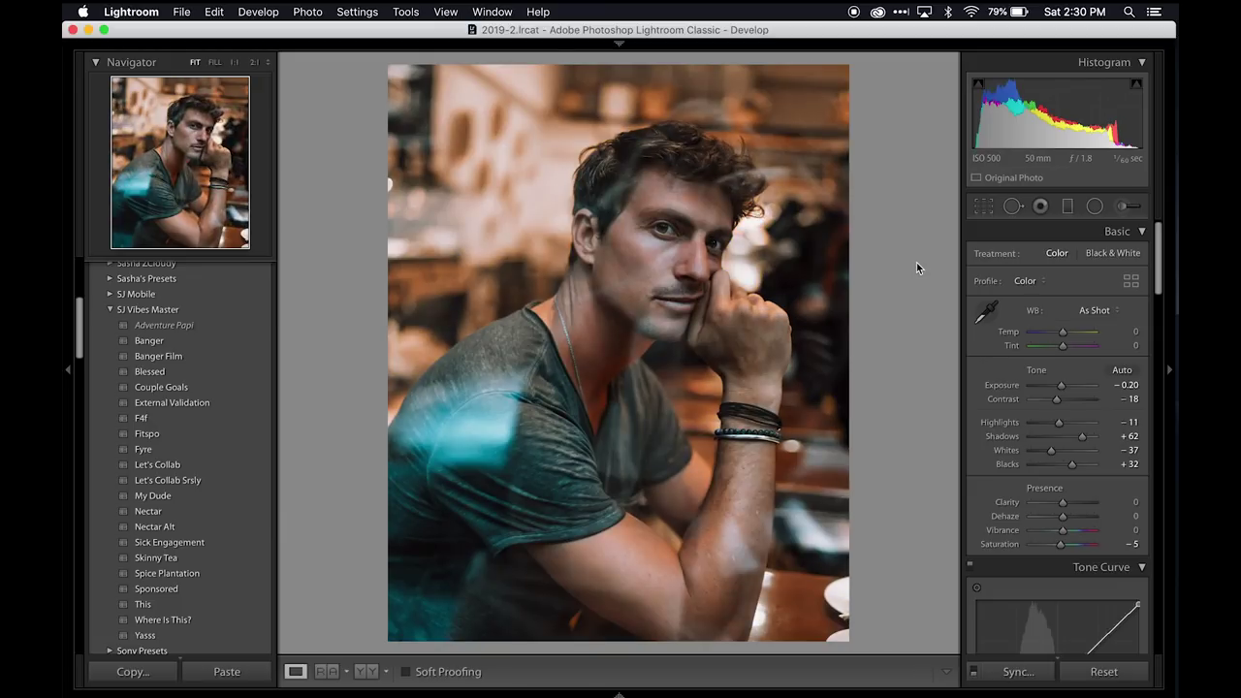
- Compare the skin of the finished portrait with the unedited original at close zoom, especially the cheek, eye and mouth areas
{"action": "left_click", "coordinate": [654, 244]}
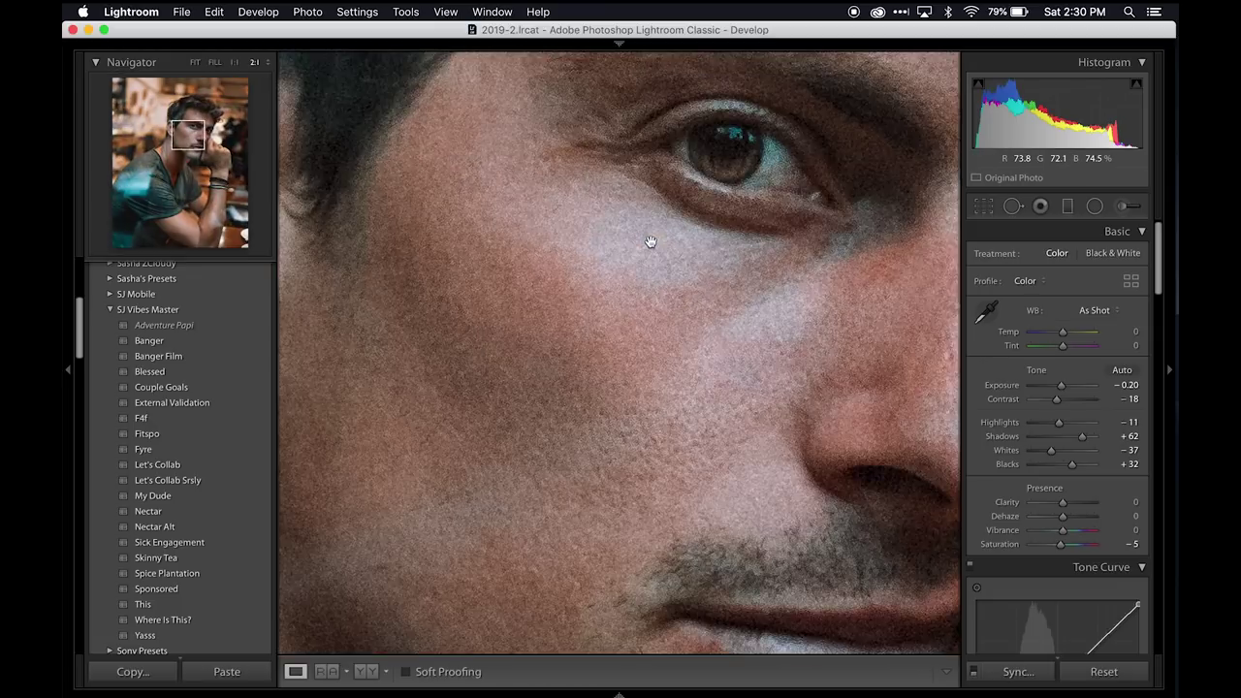
{"action": "left_click", "coordinate": [491, 340]}
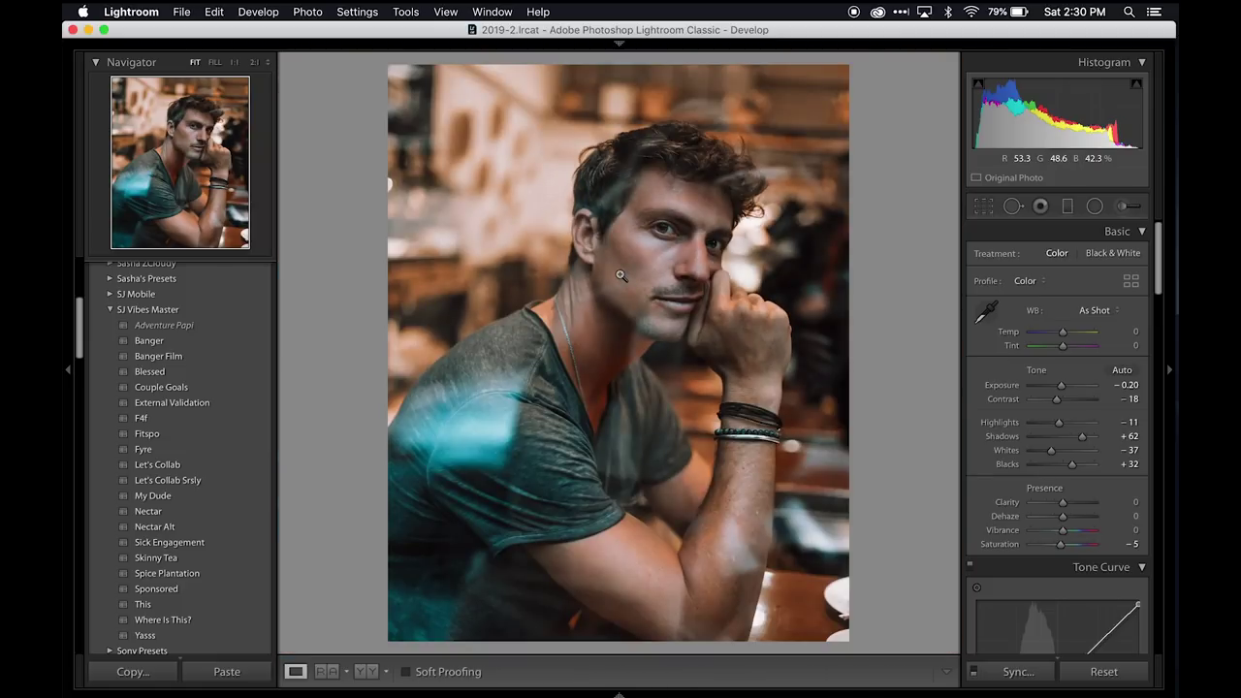
{"action": "left_click", "coordinate": [659, 273]}
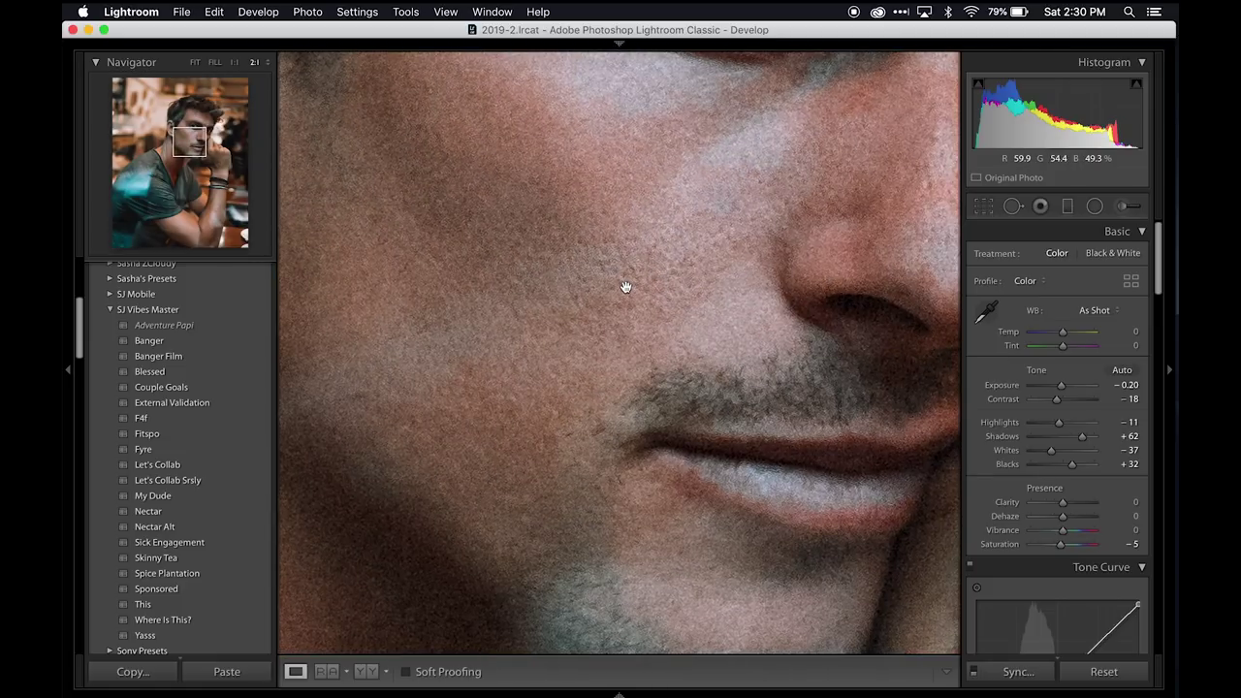
{"action": "key", "text": "Right"}
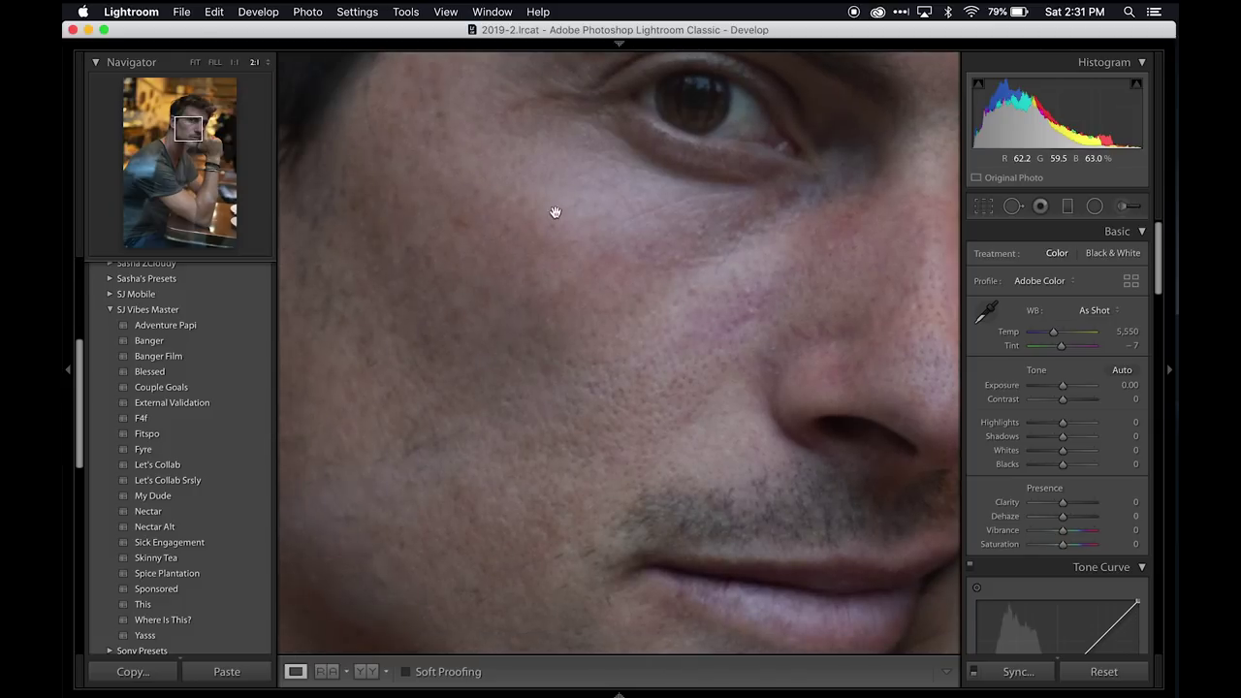
{"action": "left_click_drag", "start_coordinate": [533, 225], "coordinate": [678, 217]}
{"action": "left_click_drag", "start_coordinate": [593, 204], "coordinate": [641, 173]}
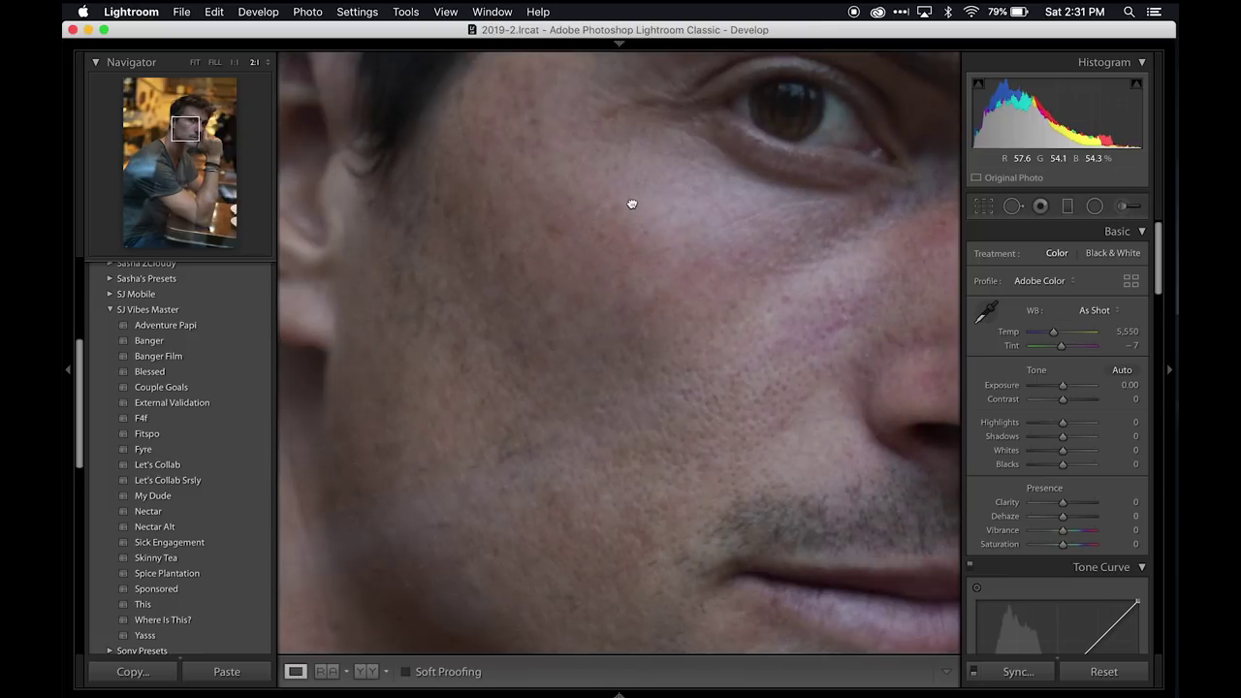
{"action": "left_click", "coordinate": [631, 202]}
{"action": "left_click", "coordinate": [656, 221]}
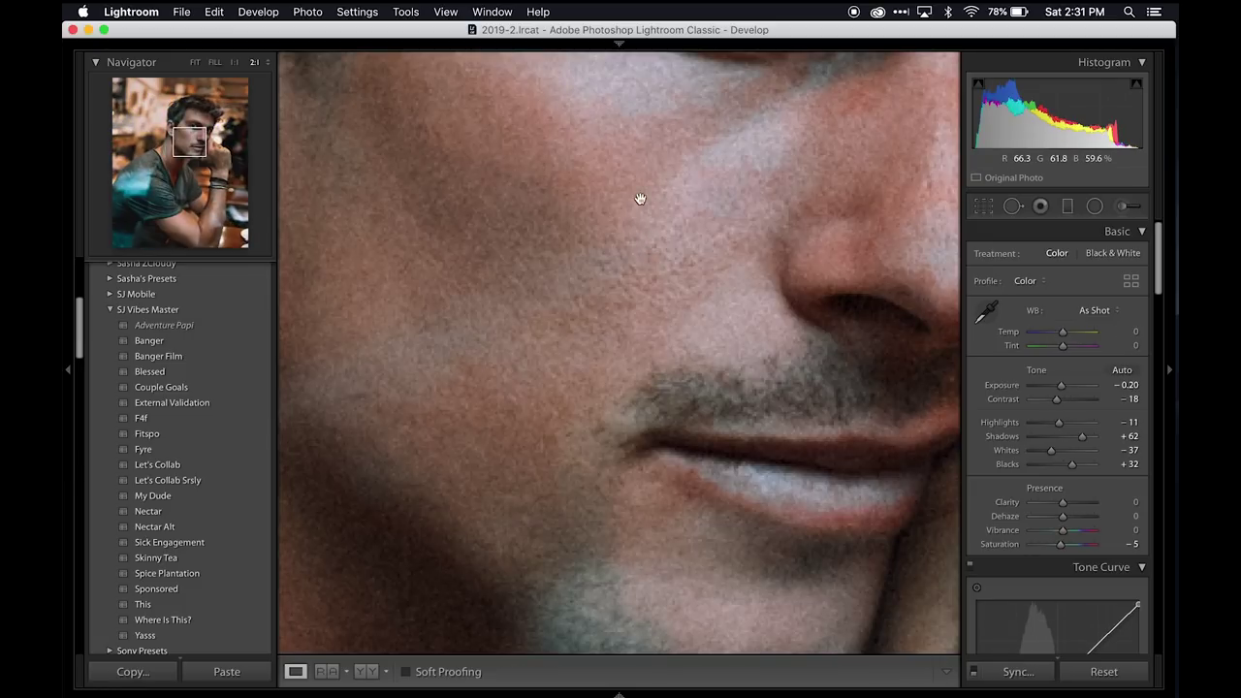
{"action": "left_click_drag", "start_coordinate": [640, 198], "coordinate": [654, 317]}
{"action": "left_click", "coordinate": [565, 300]}
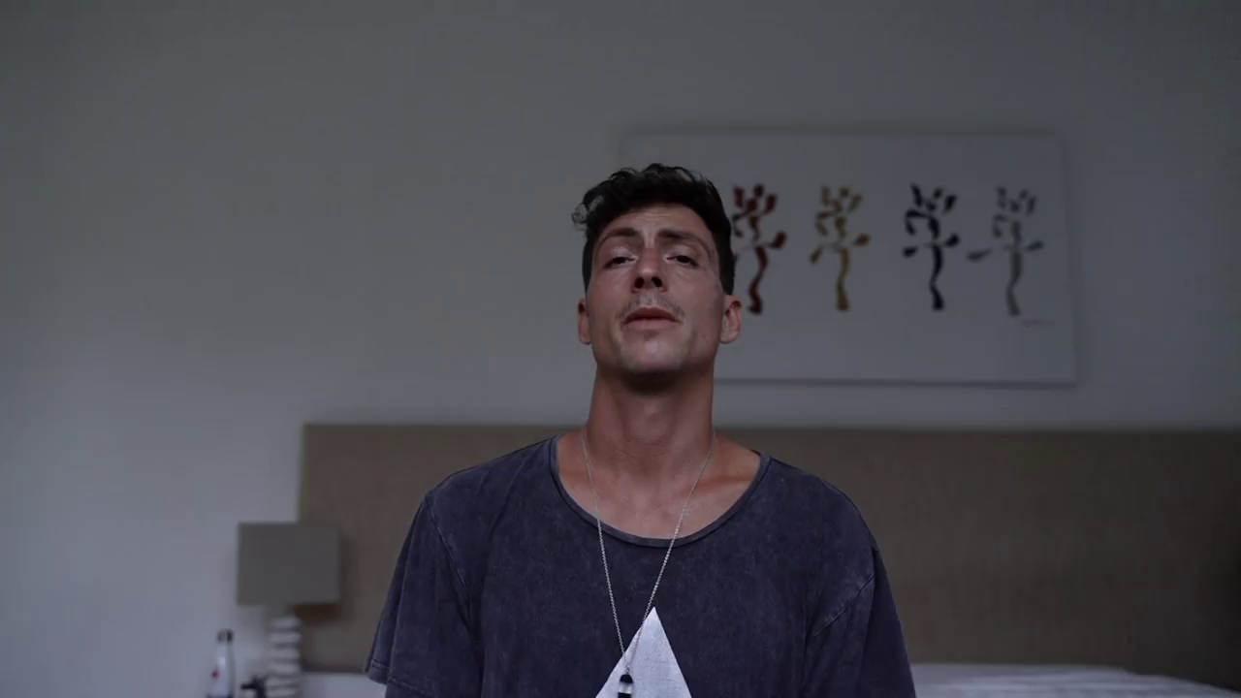